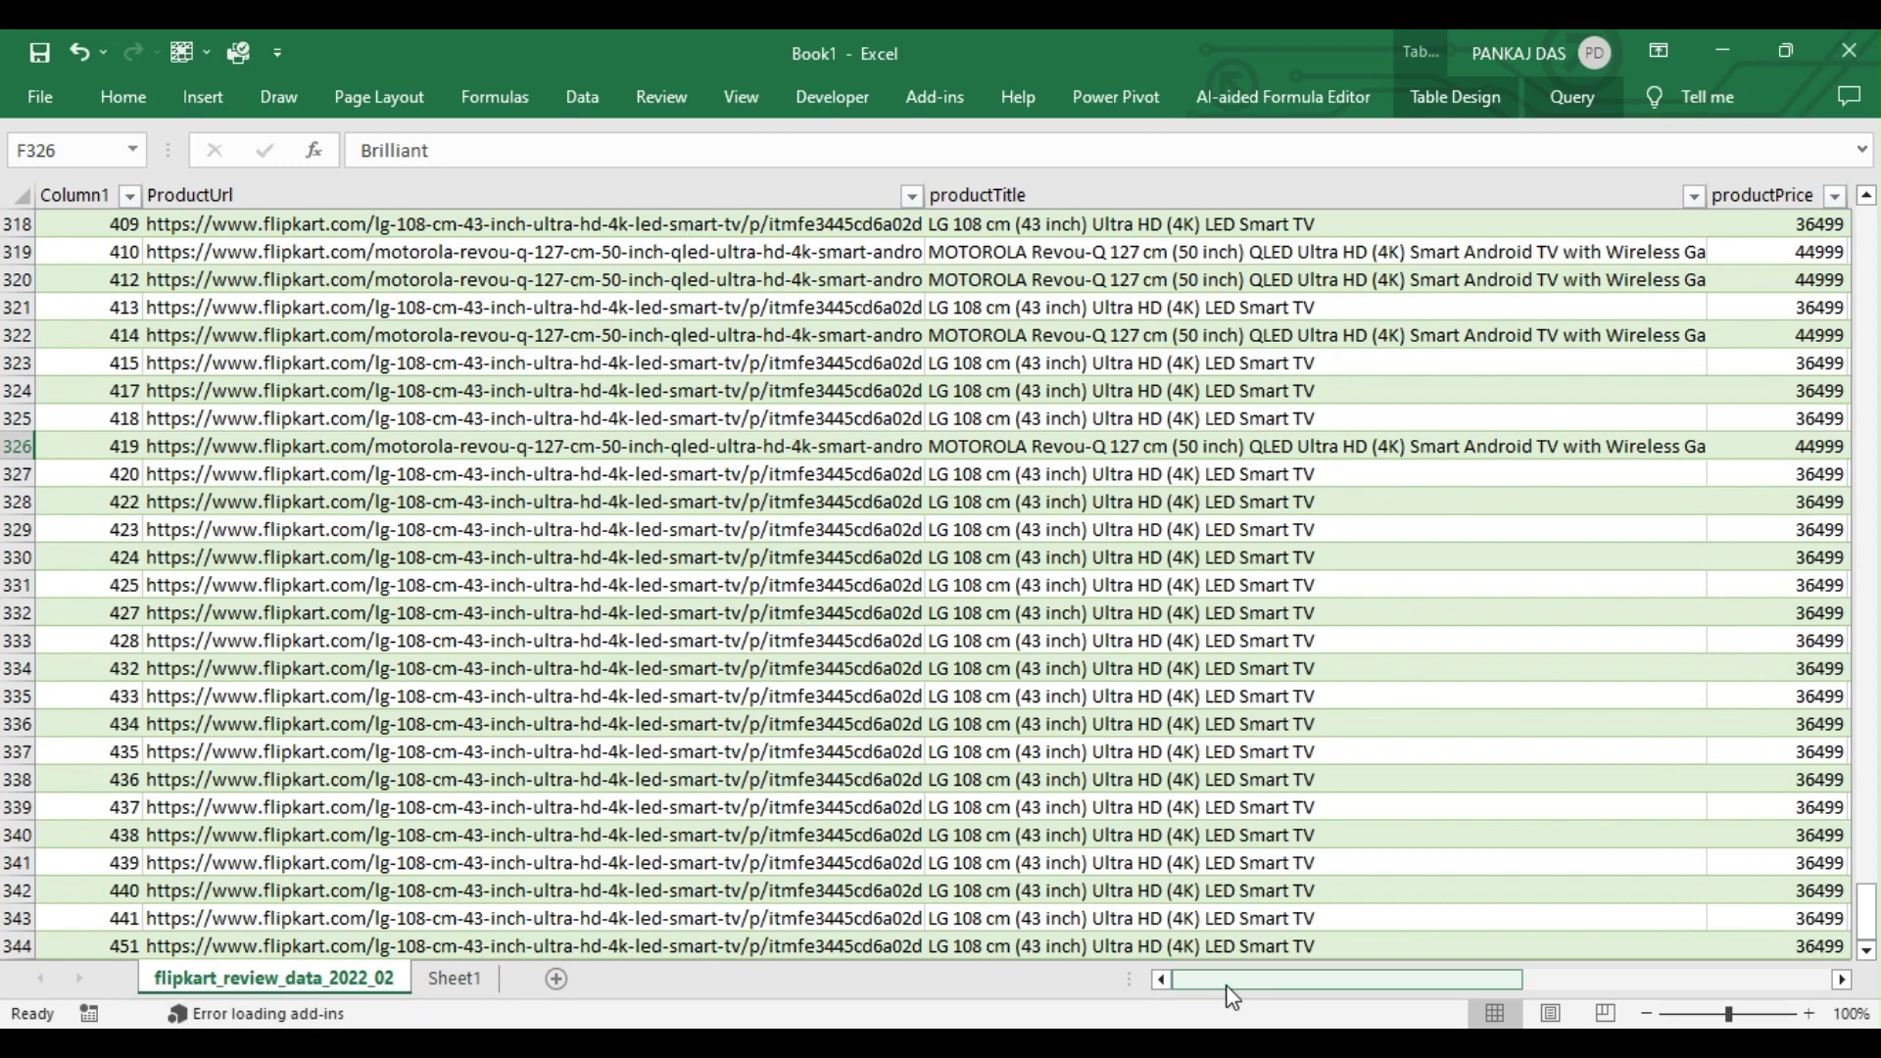
Step: Examine the flipkart review table's rows and its columns from Column1 through reviewDescription
click(1232, 997)
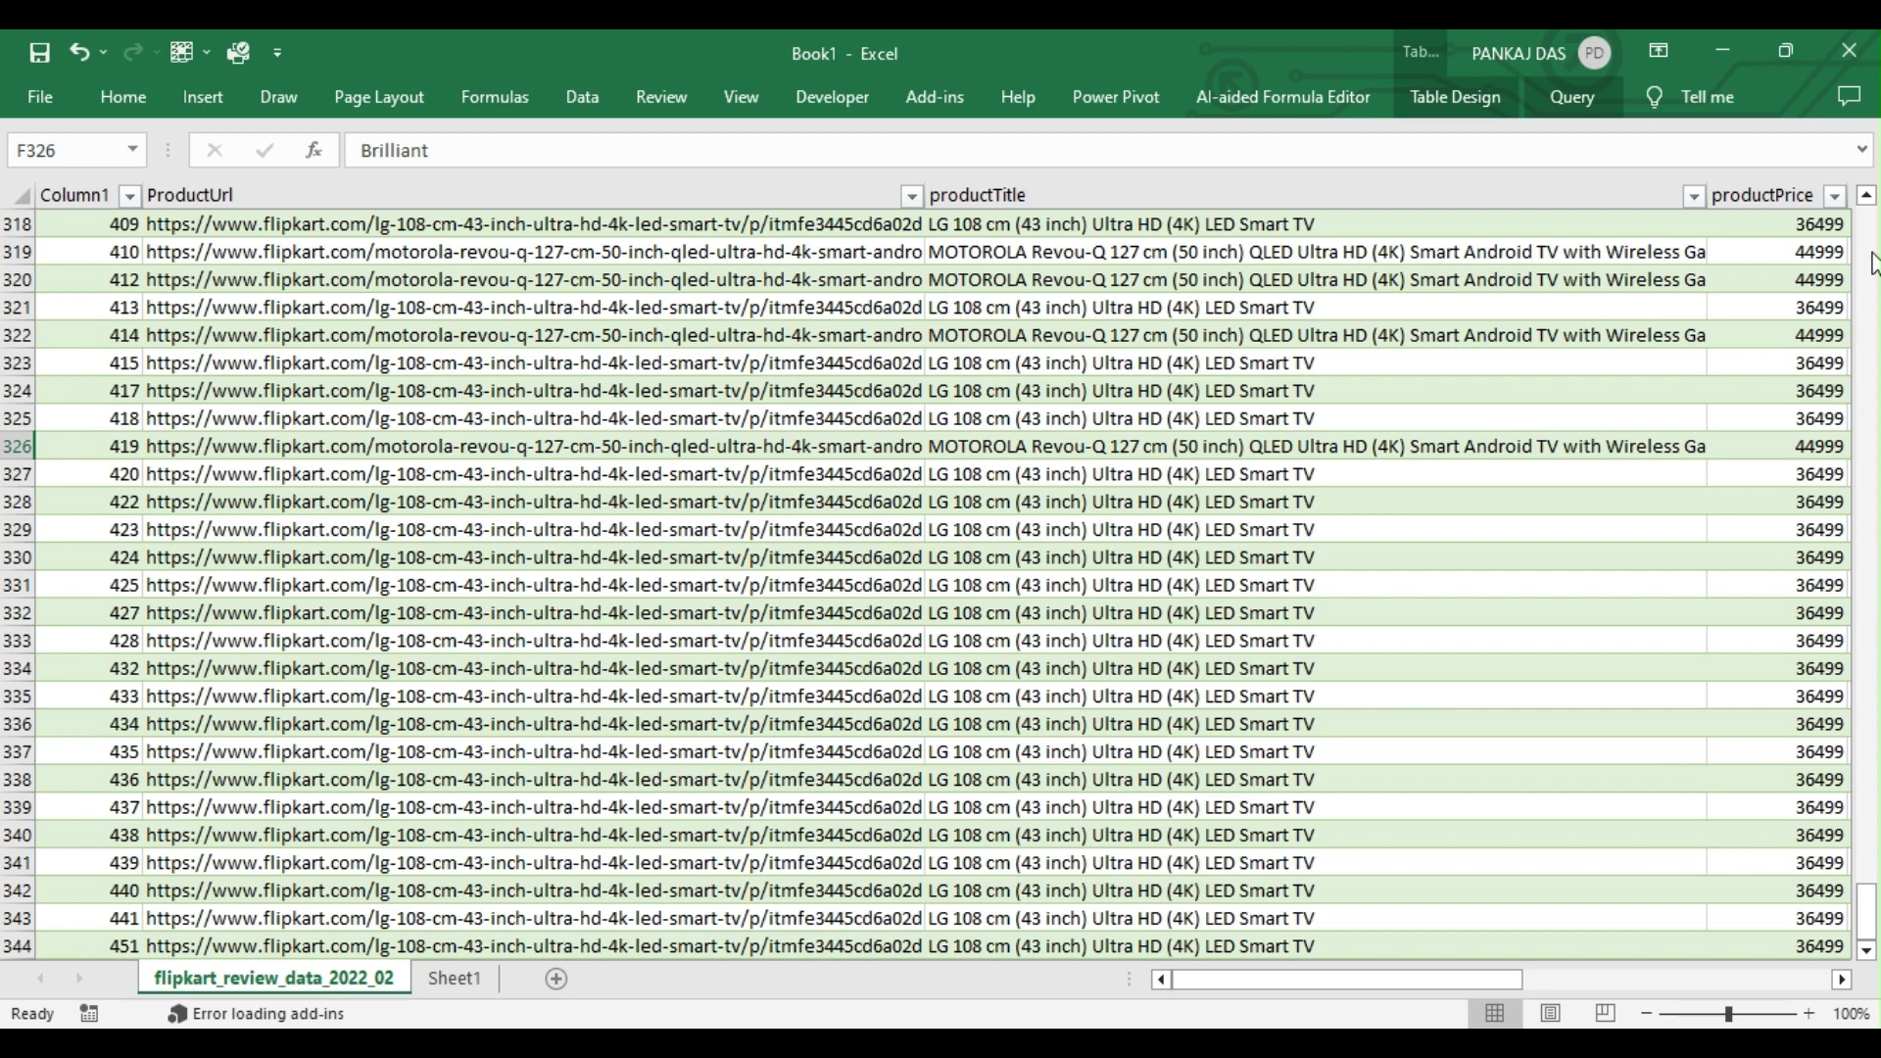
drag(1866, 911, 1866, 230)
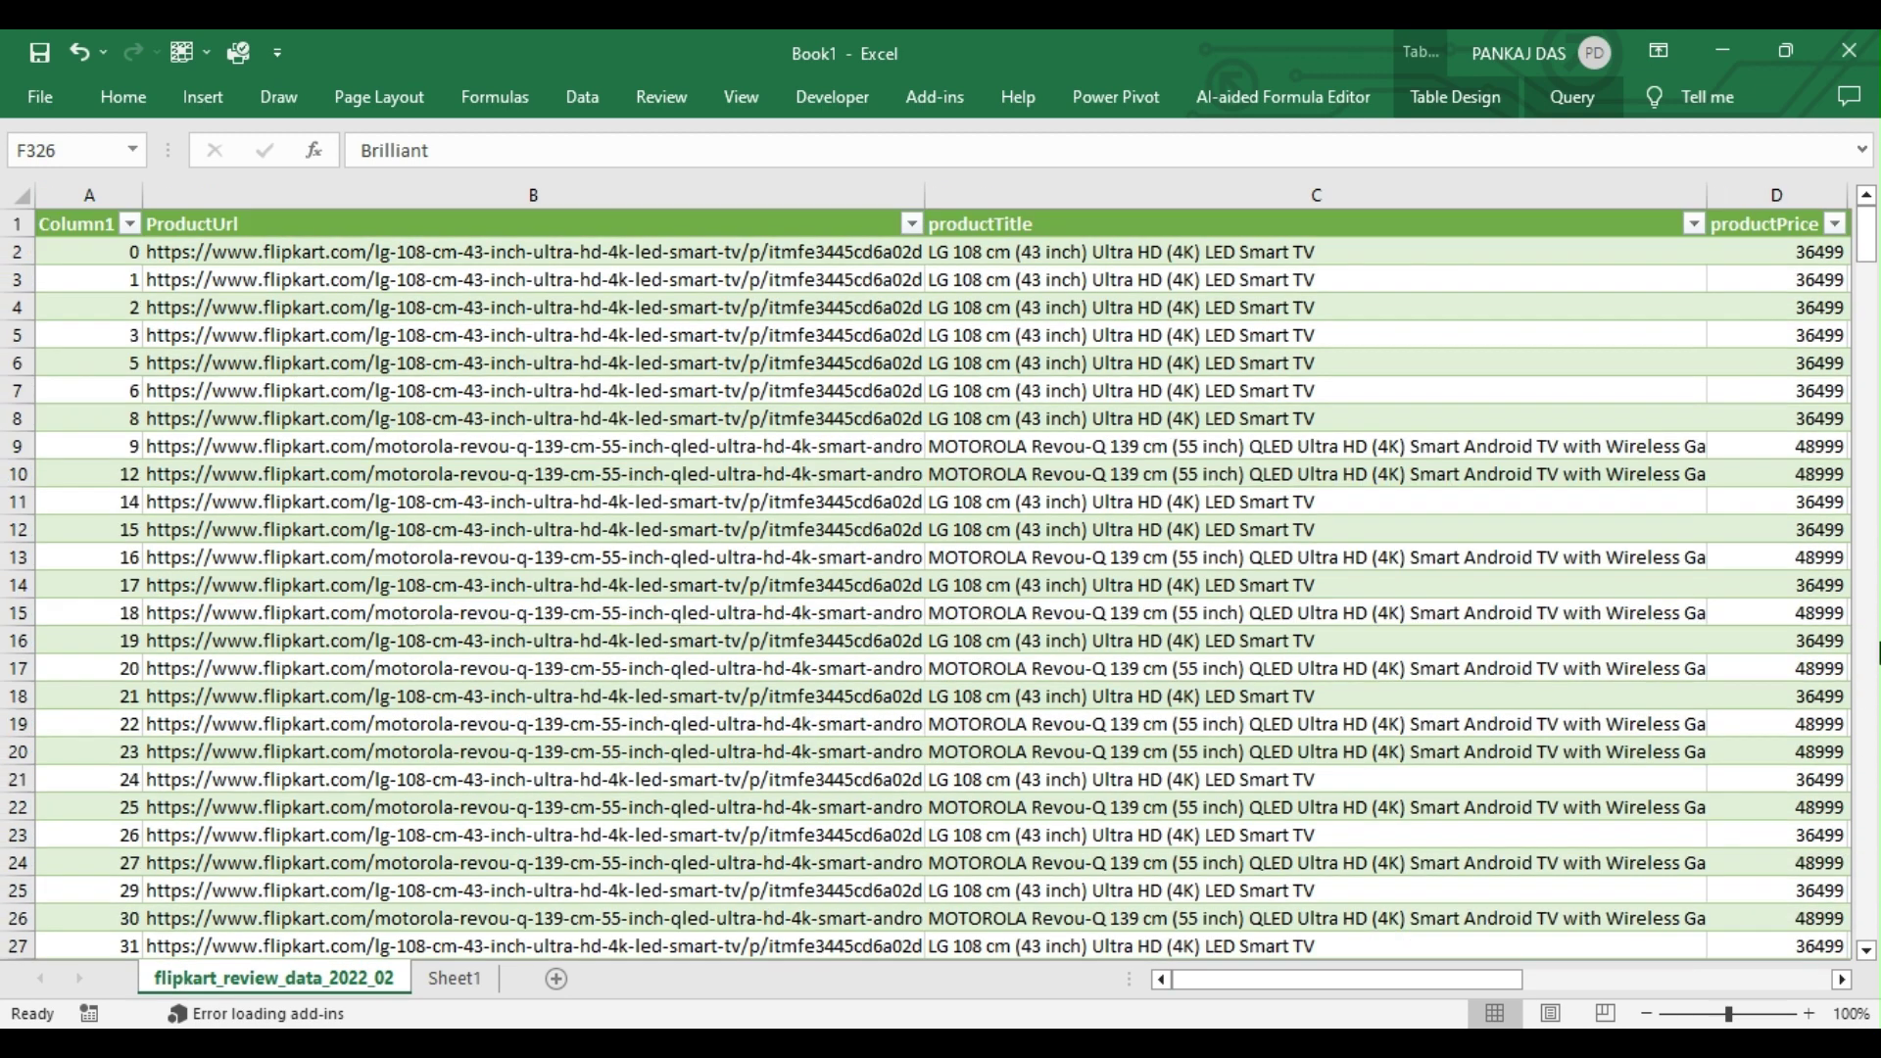
click(127, 253)
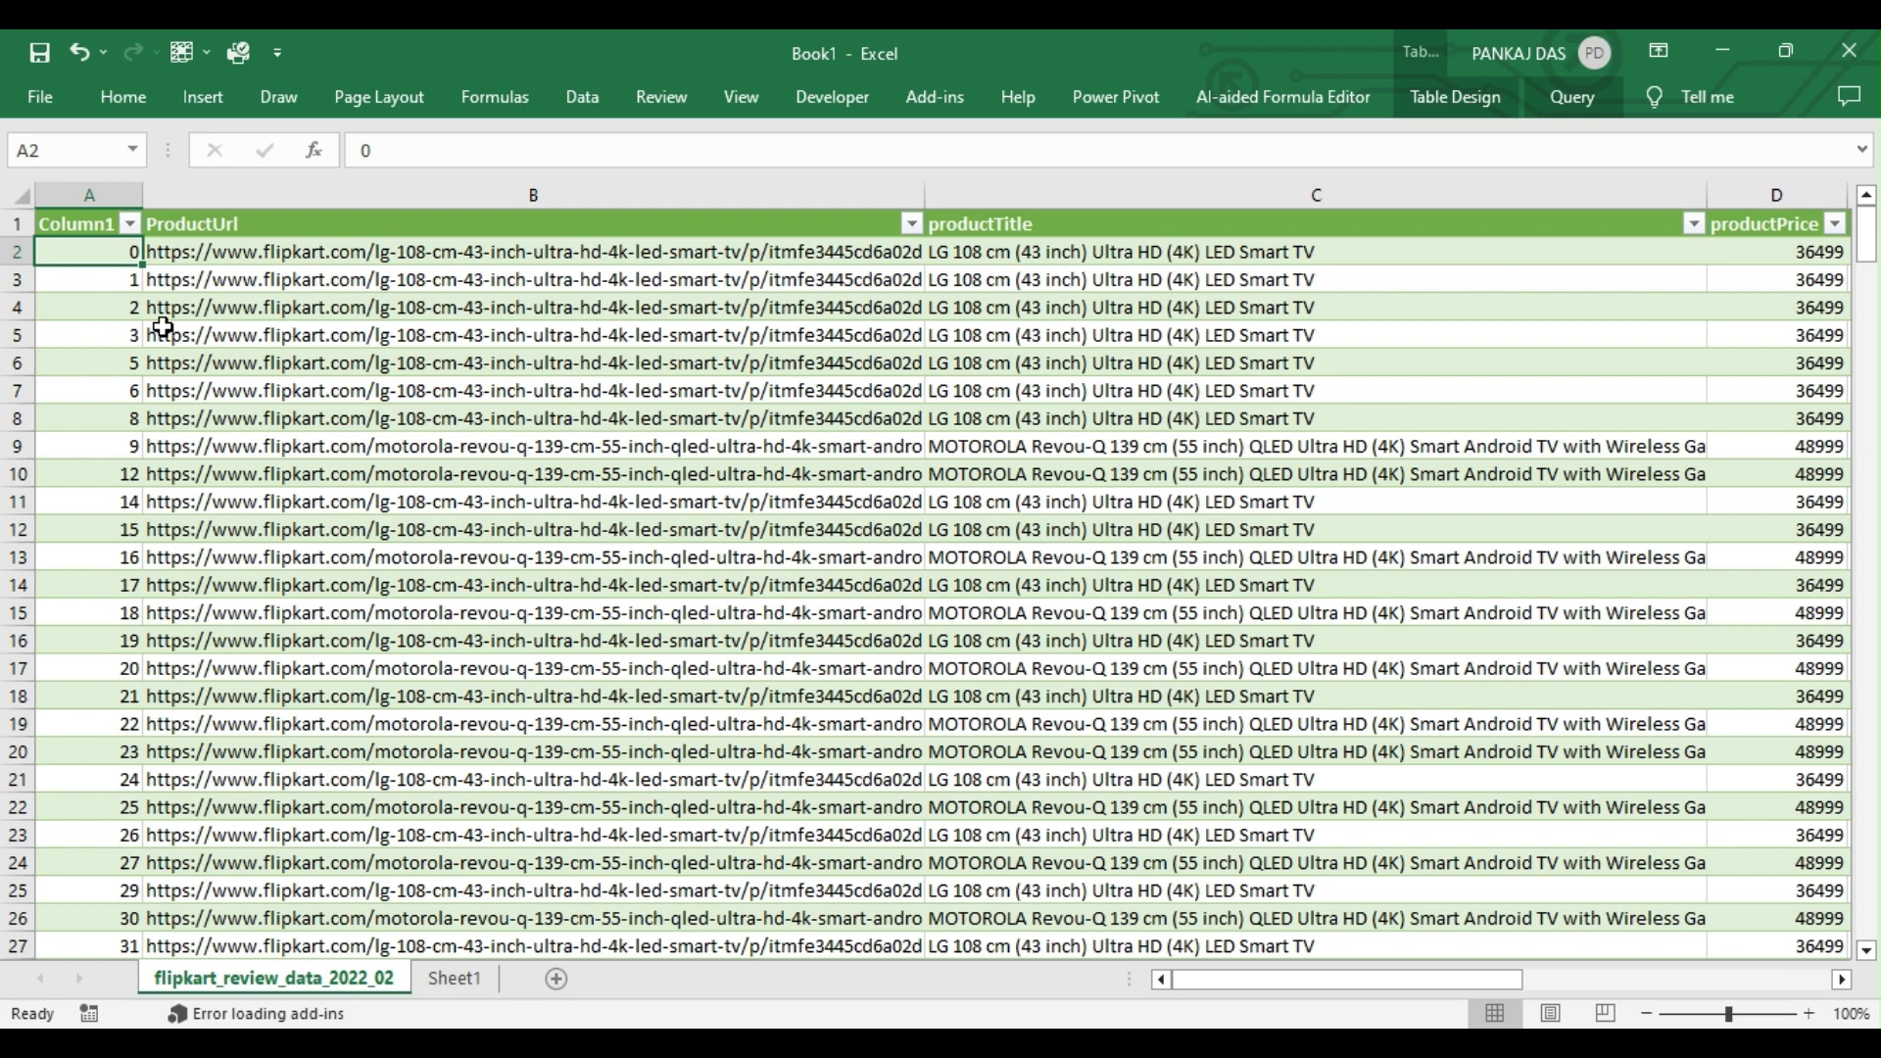
key(ctrl+shift+Down)
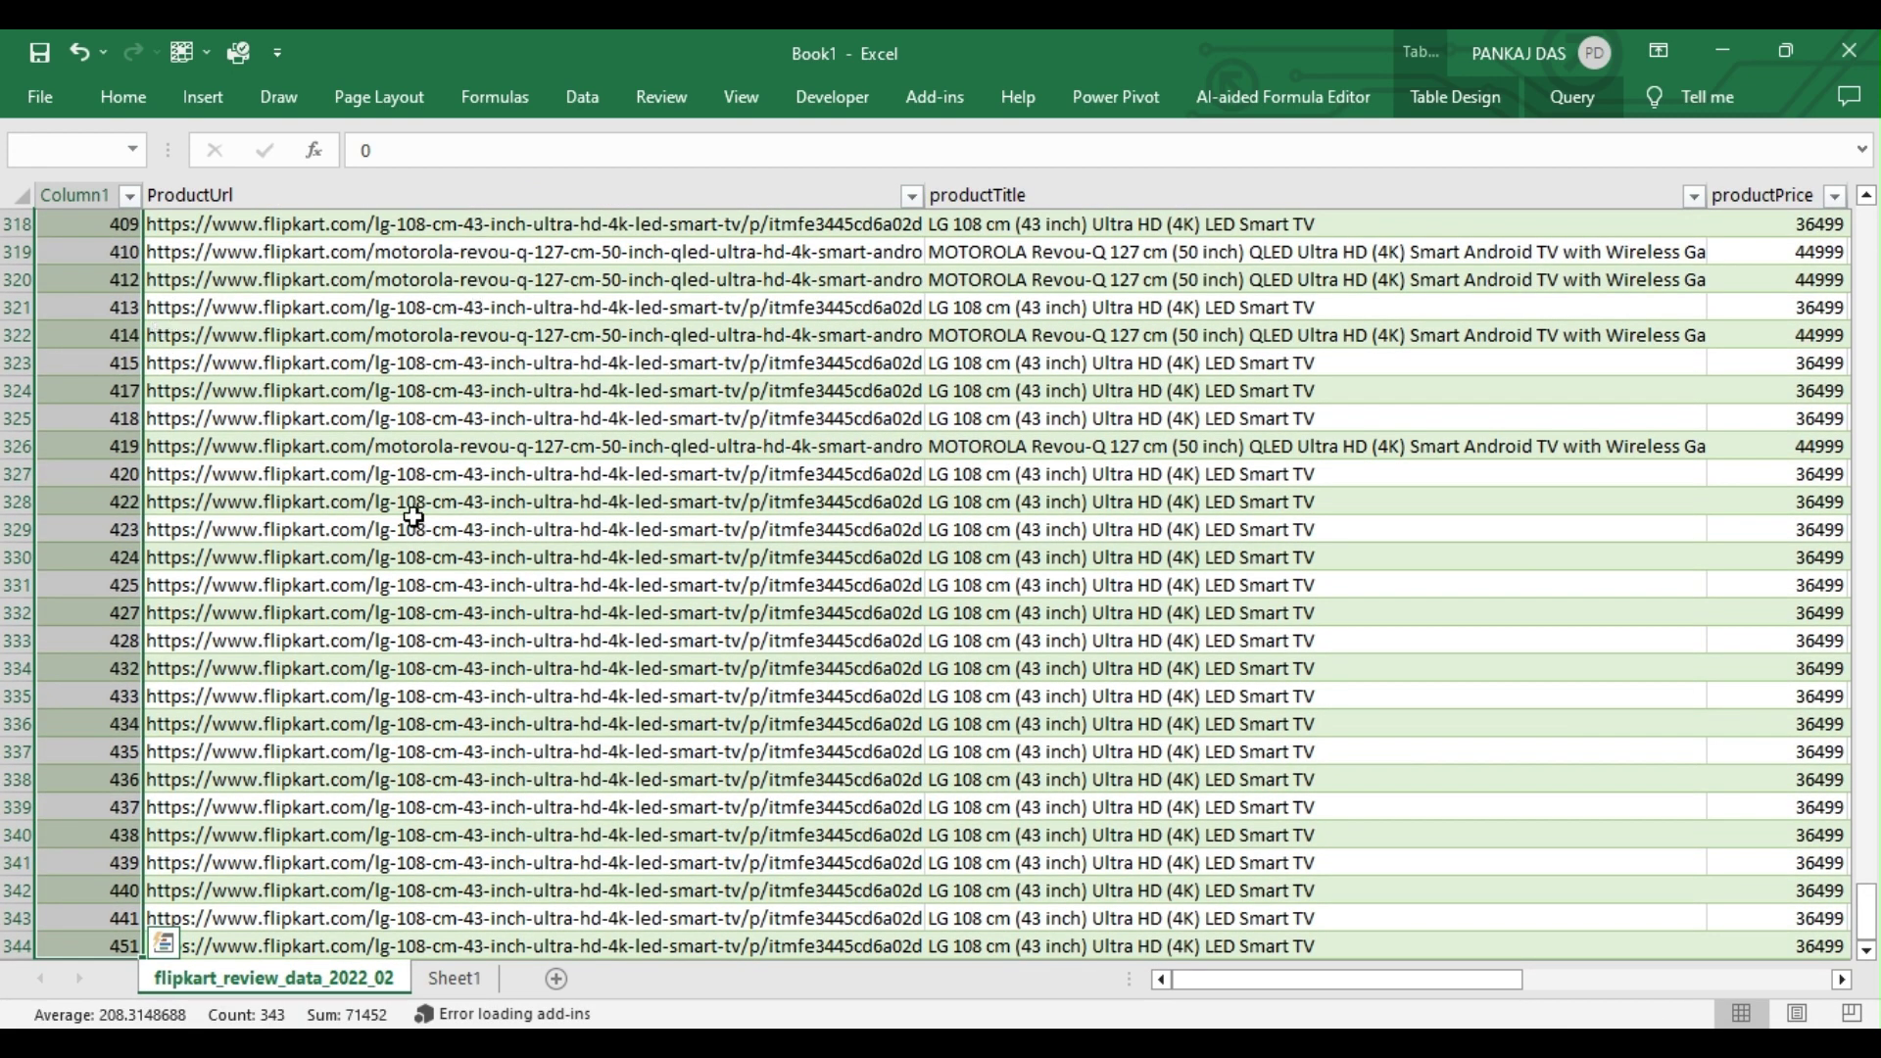
scroll(432, 589, up, 1)
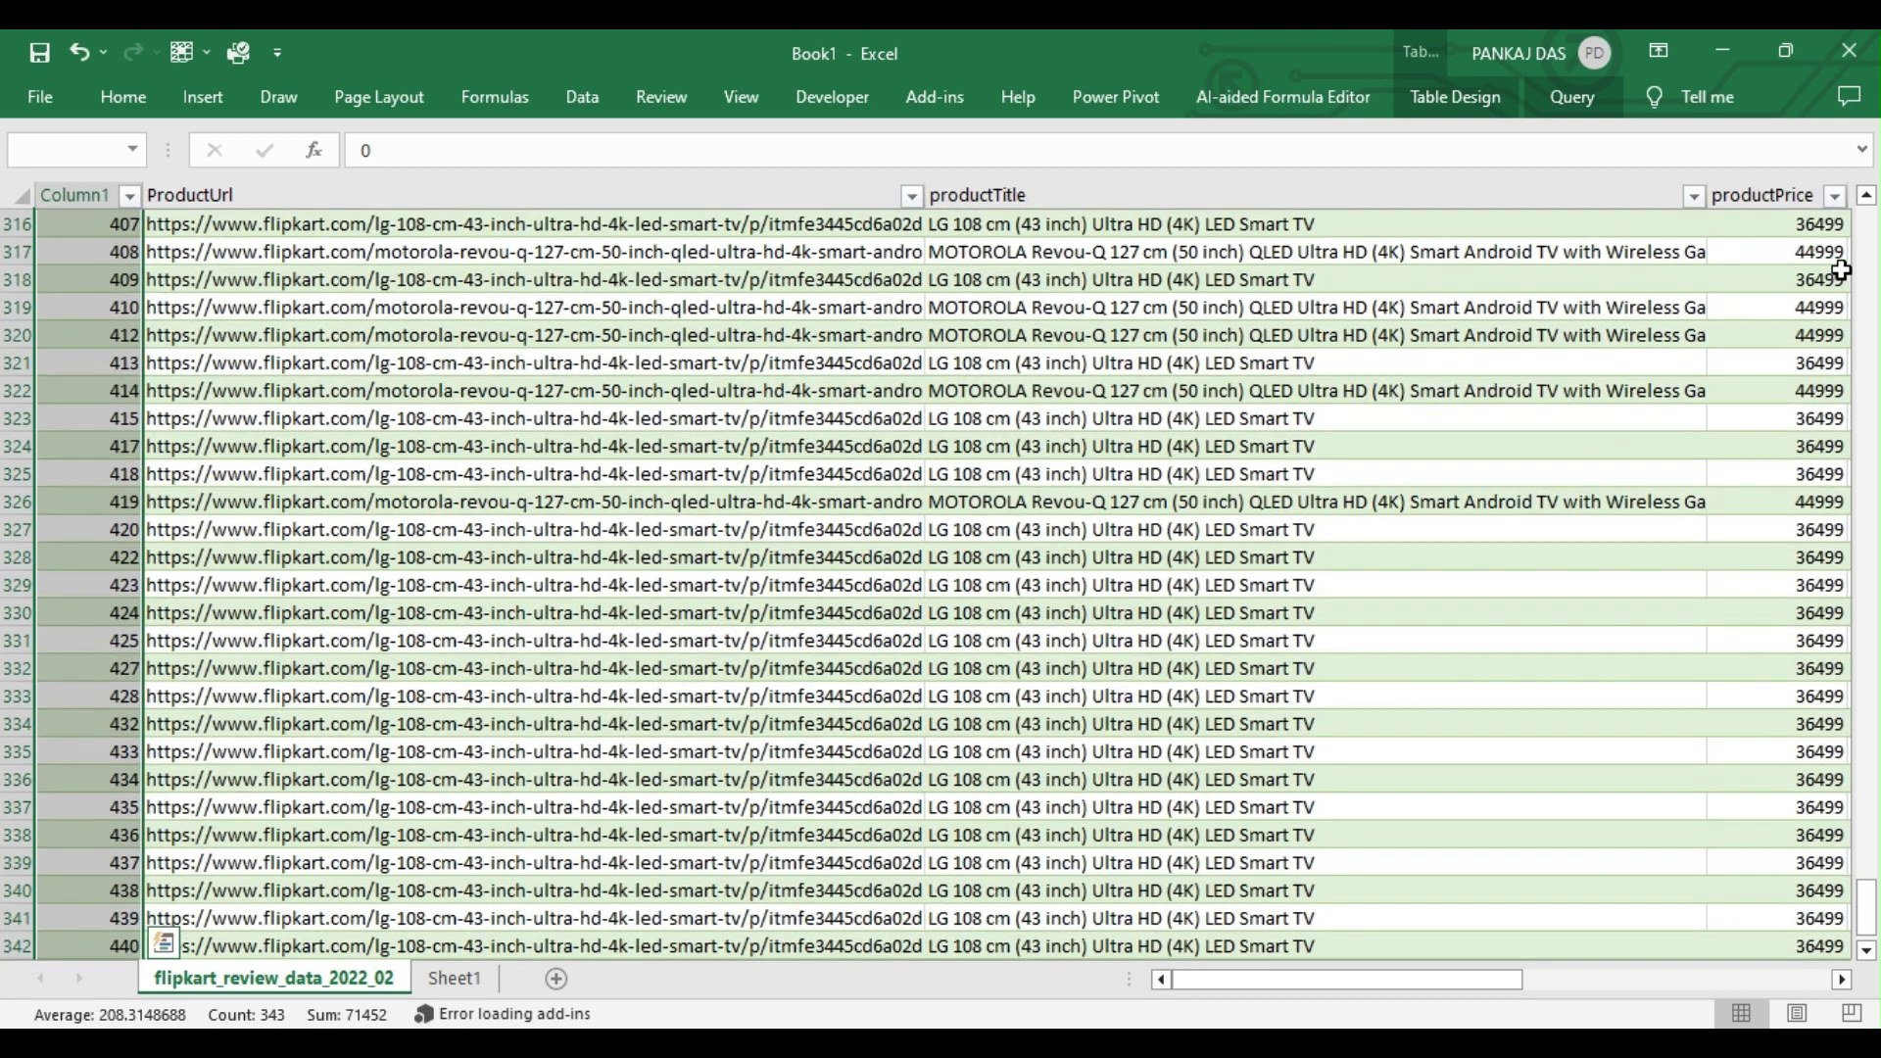
drag(1875, 890, 1870, 561)
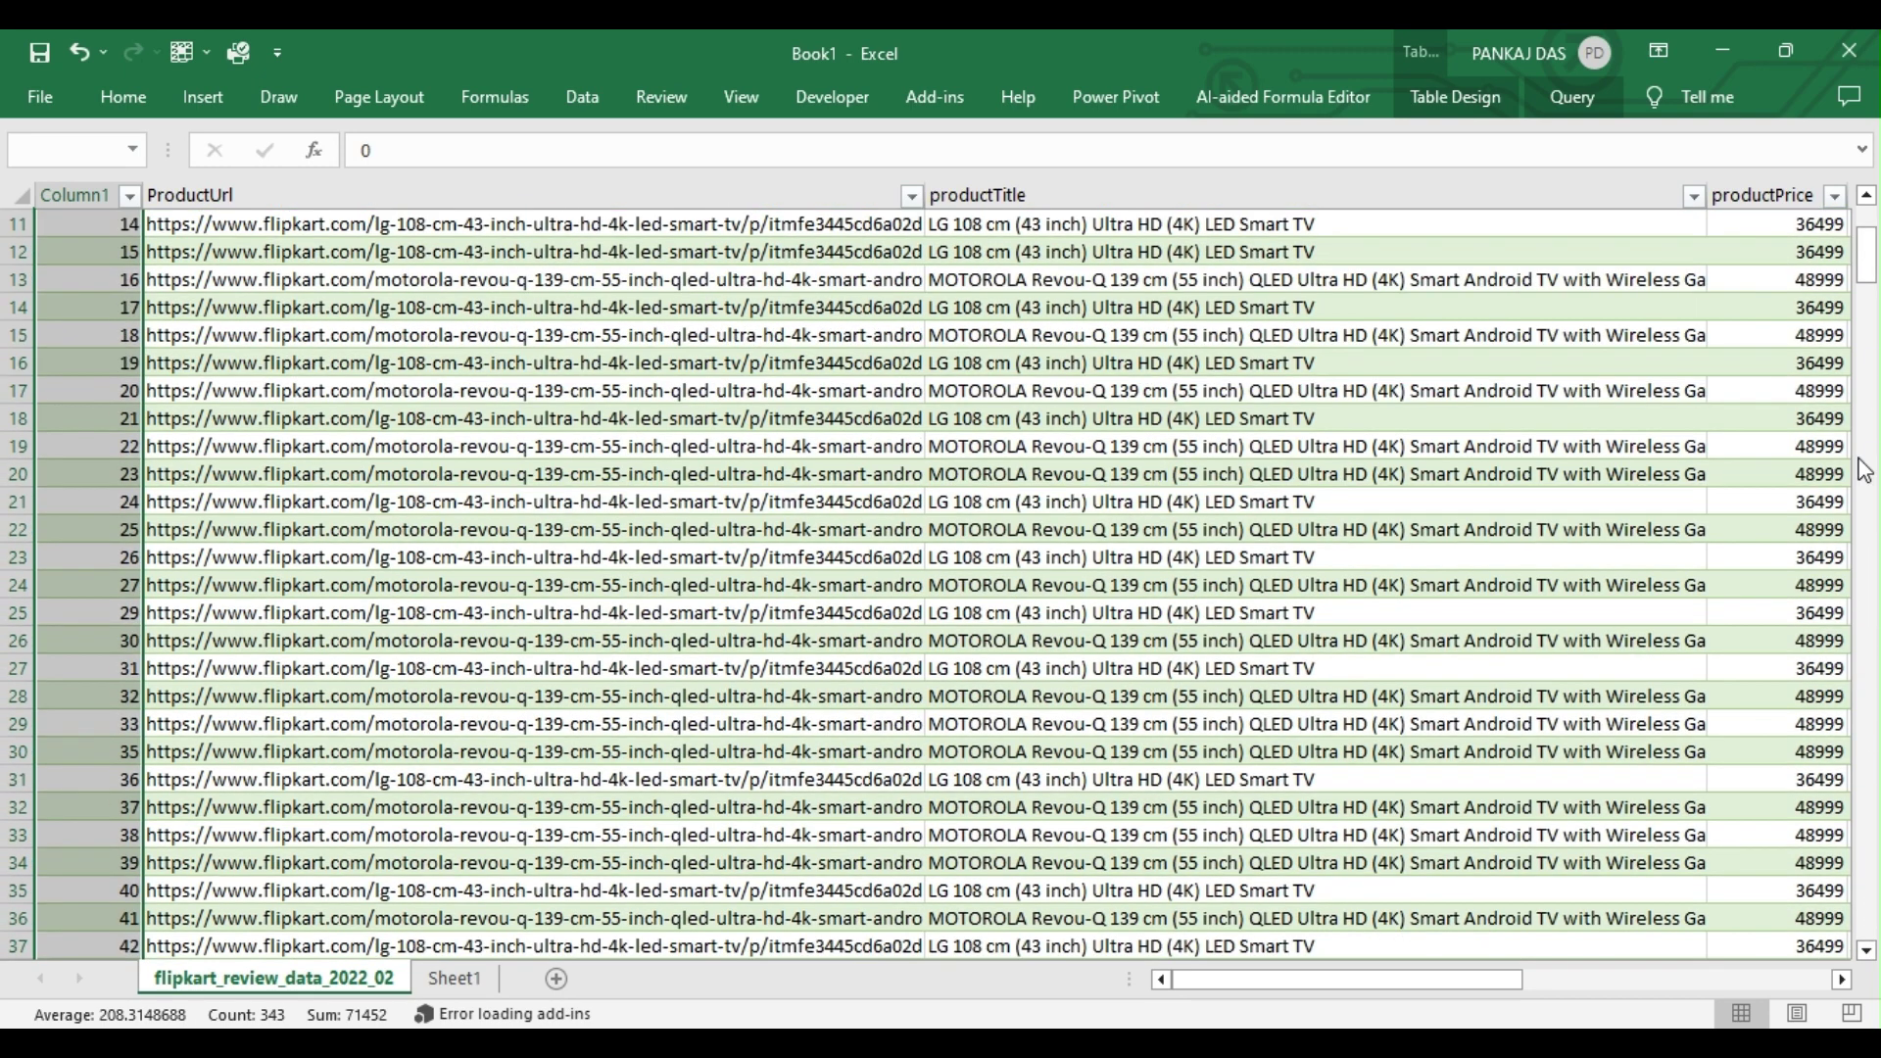
drag(1874, 262, 1873, 227)
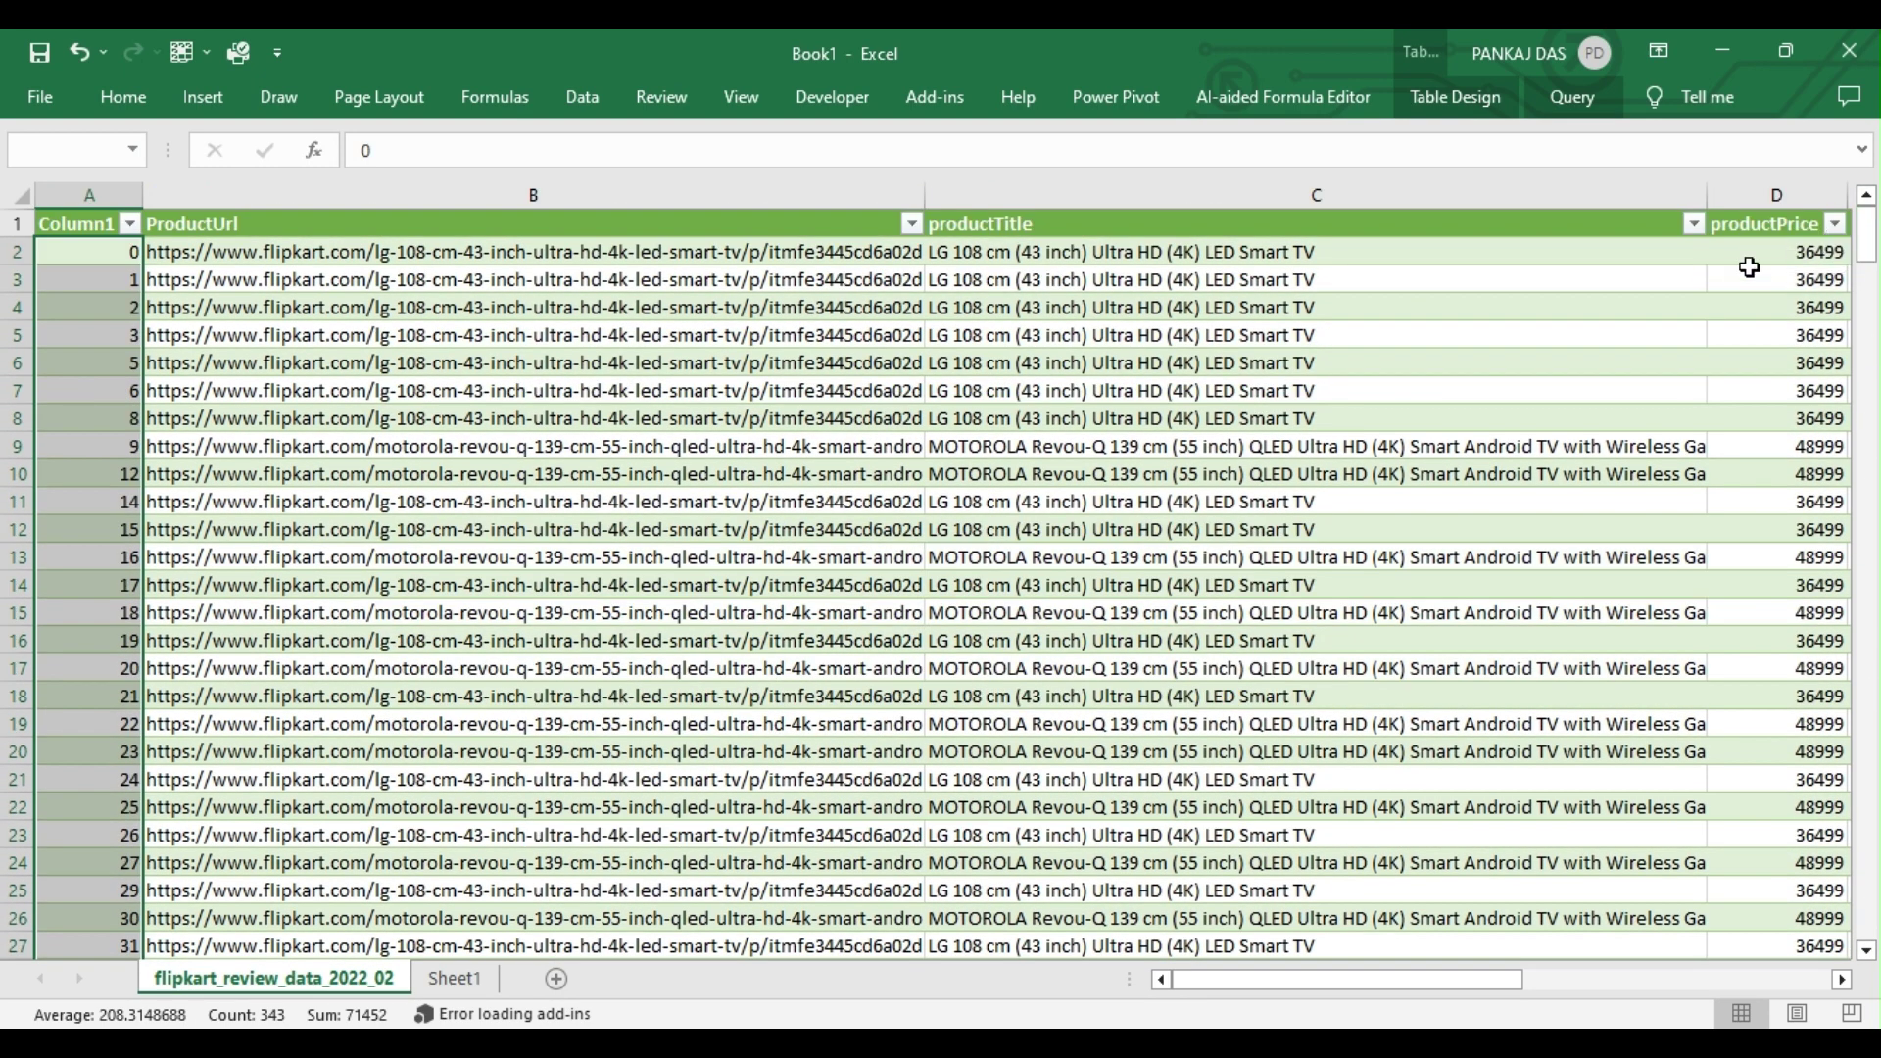
click(1287, 244)
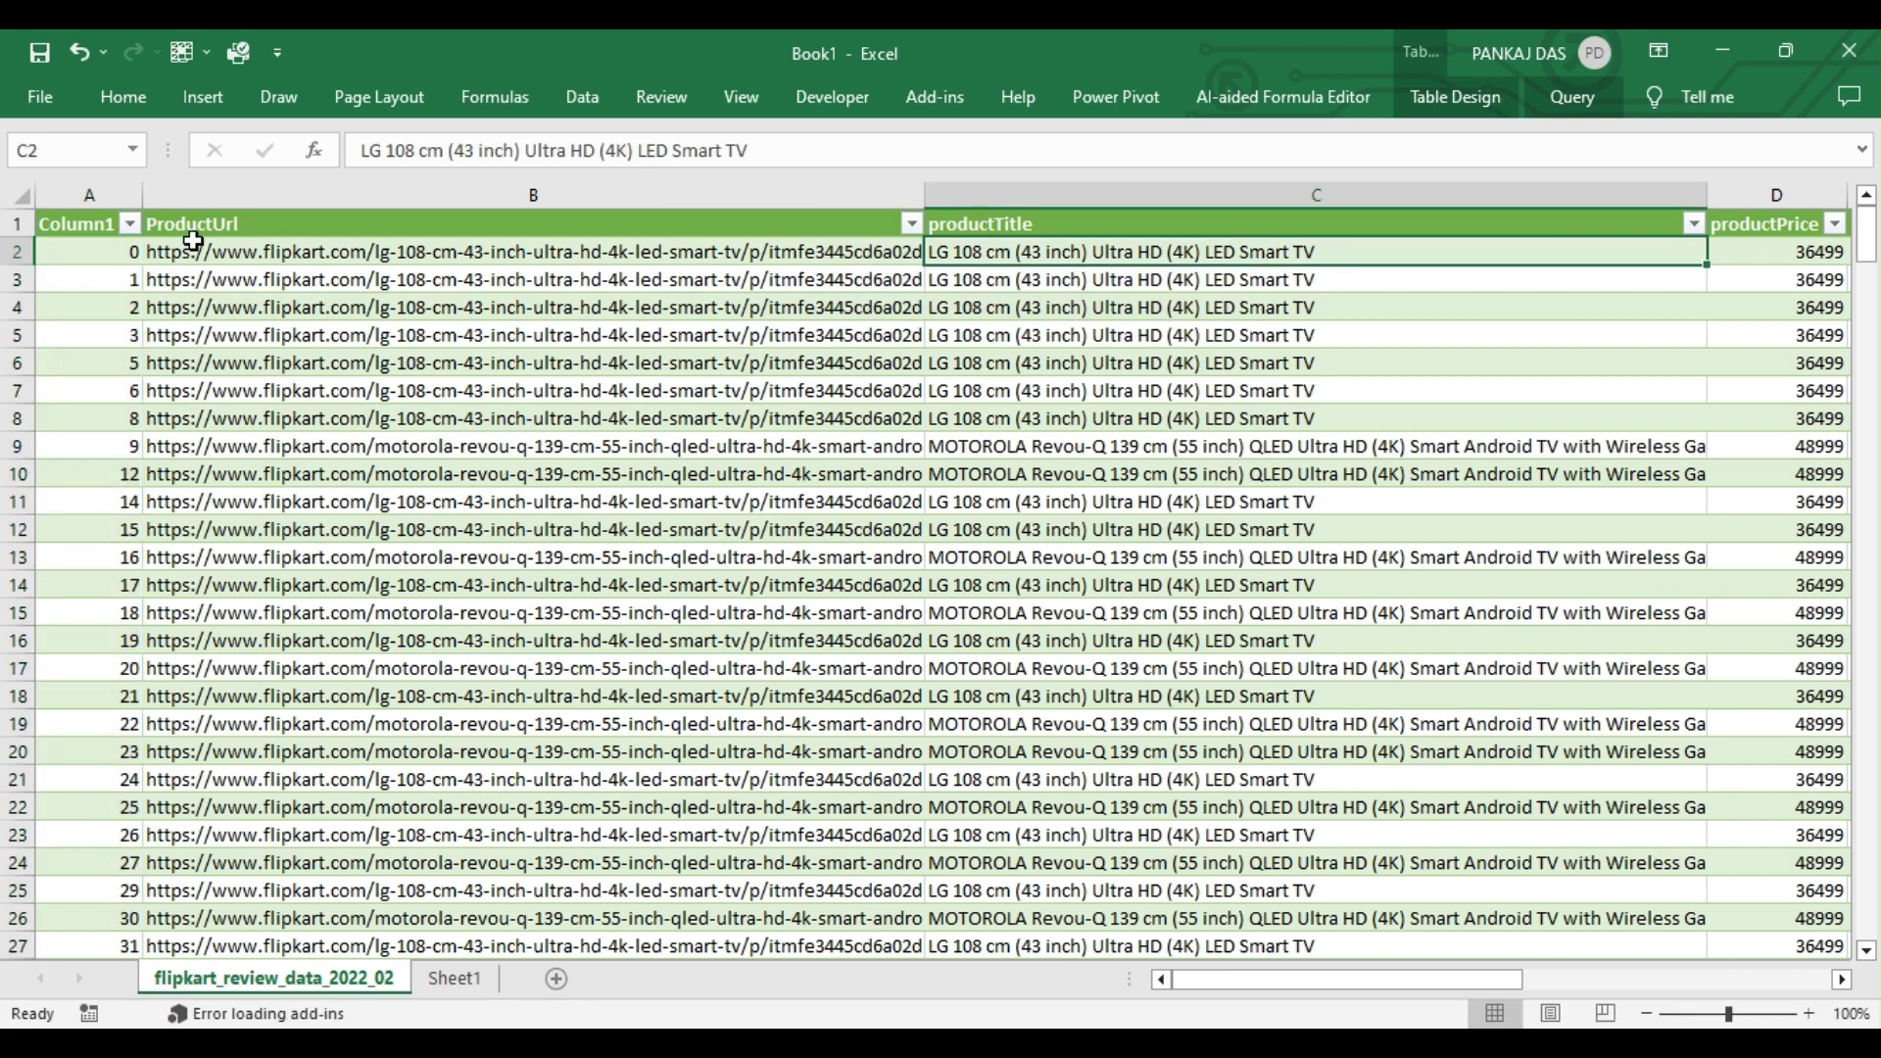
click(1747, 222)
key(Right)
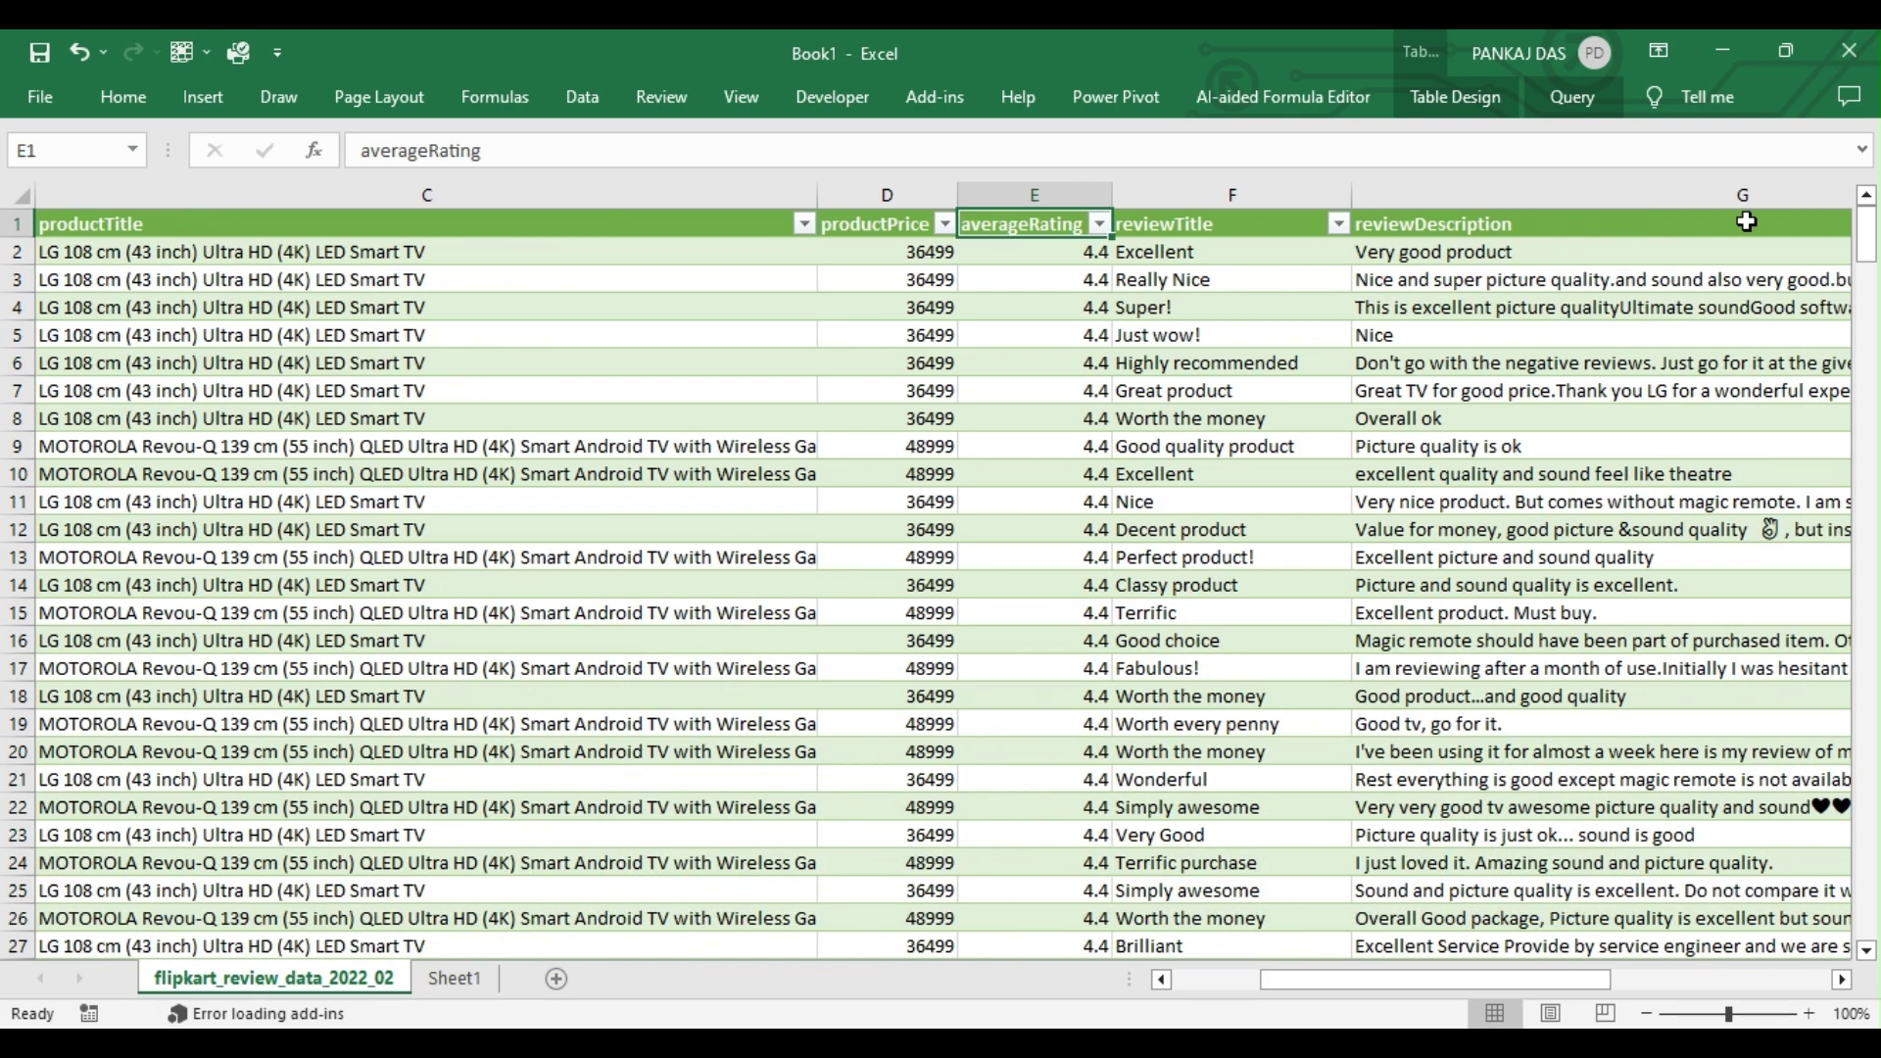
key(Right)
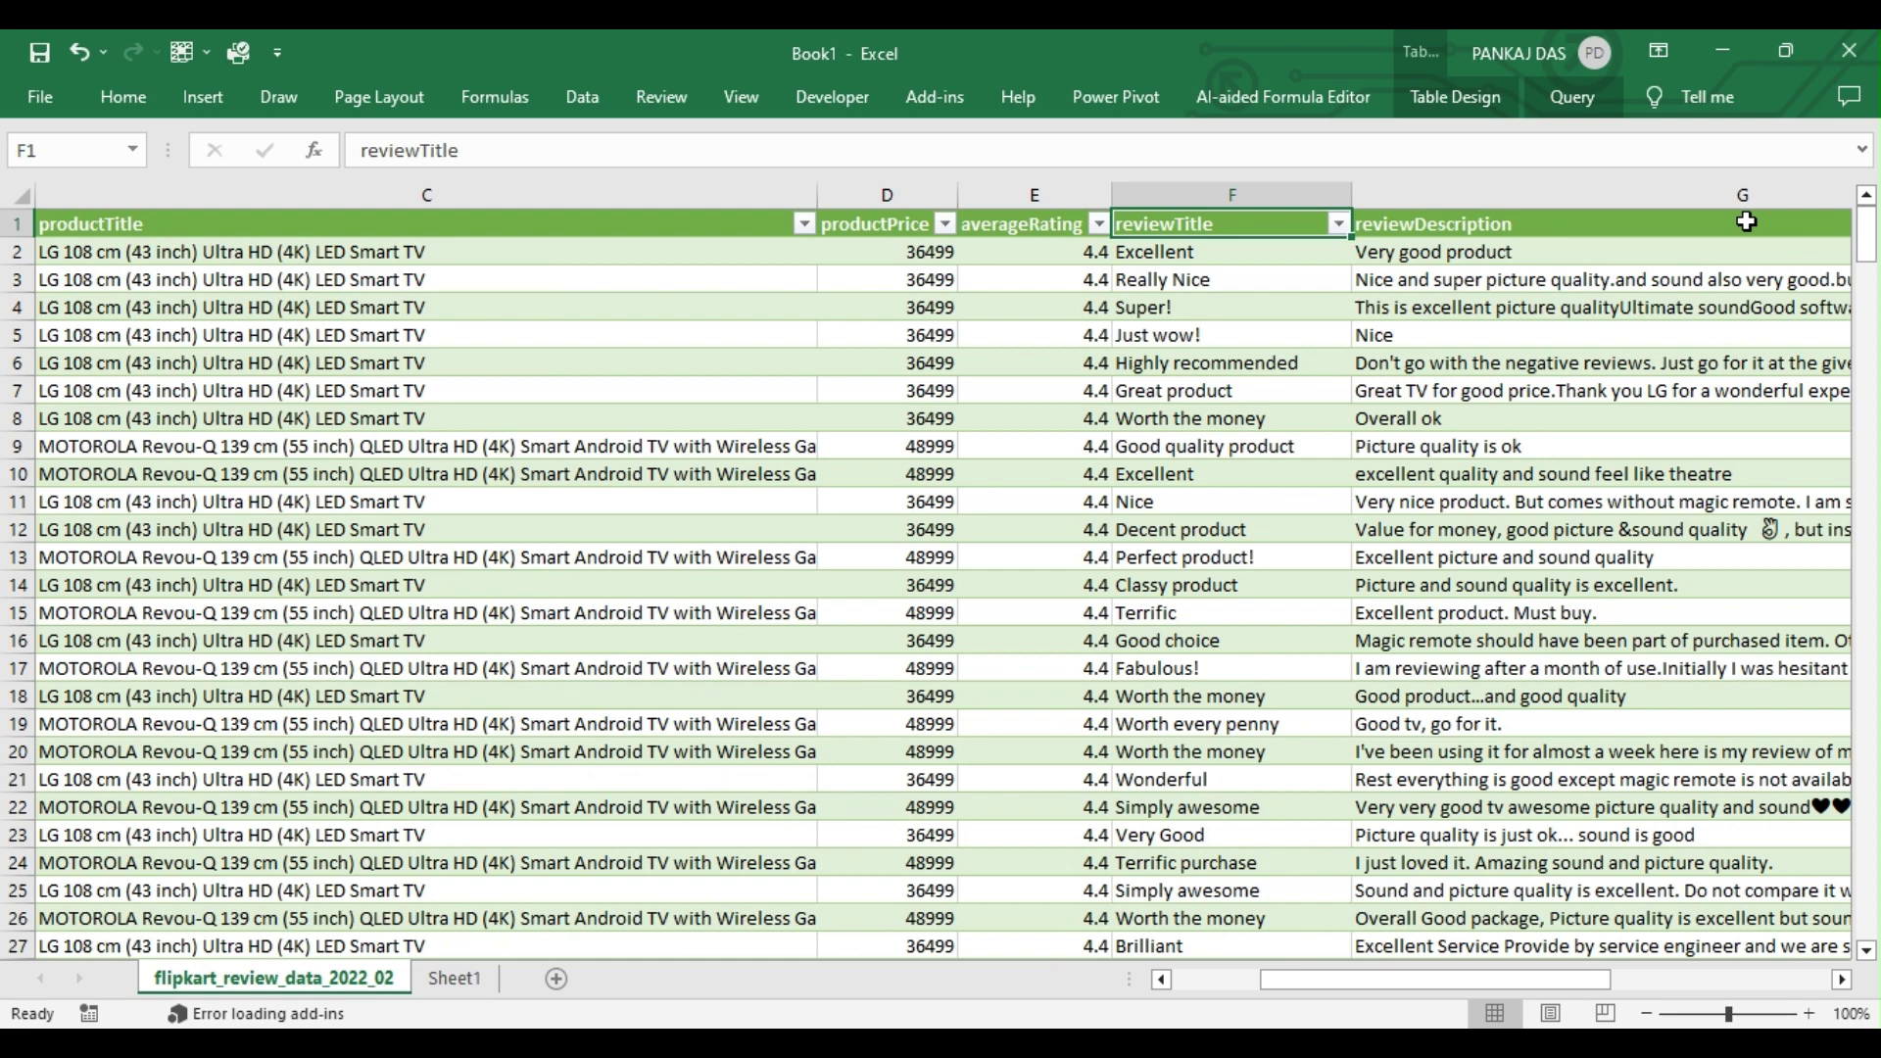
click(1746, 222)
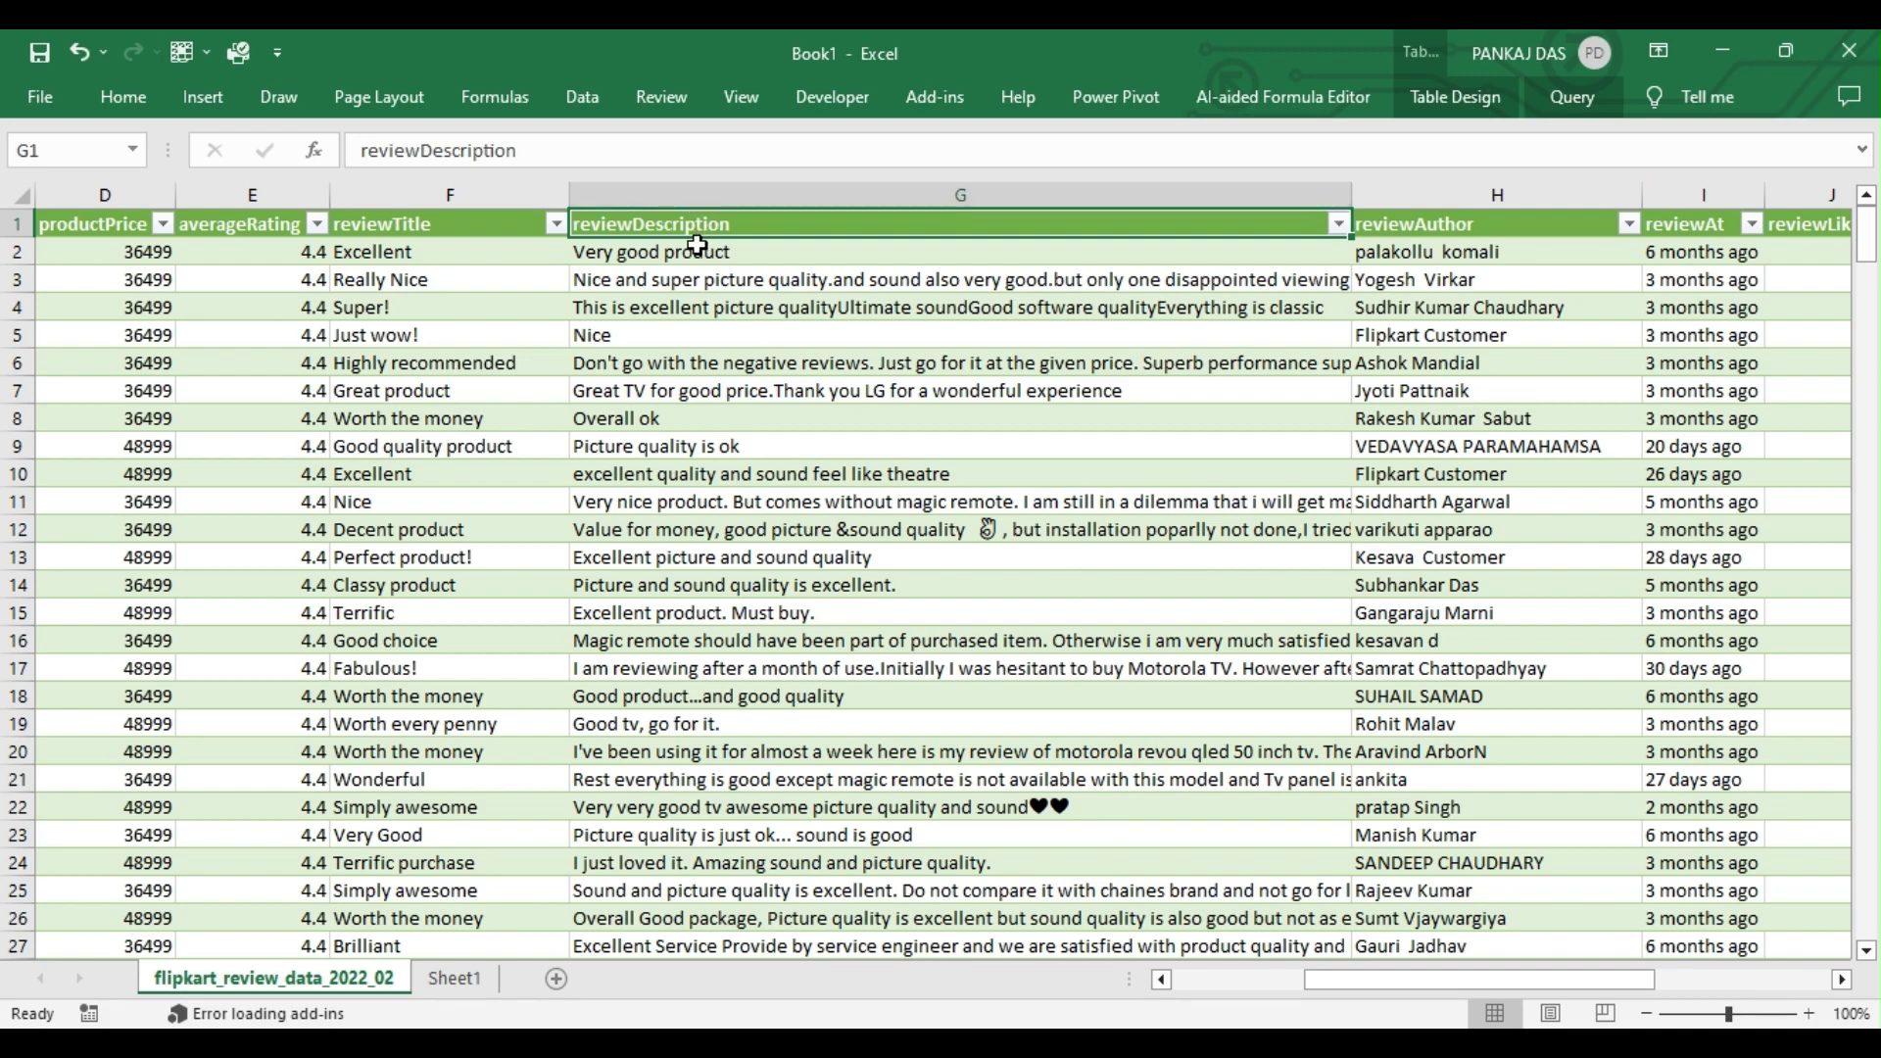
Step: Copy the review descriptions in G2:G344 to a new sheet starting at A2, with column A widened to fit them
drag(696, 252, 735, 904)
key(ctrl+c)
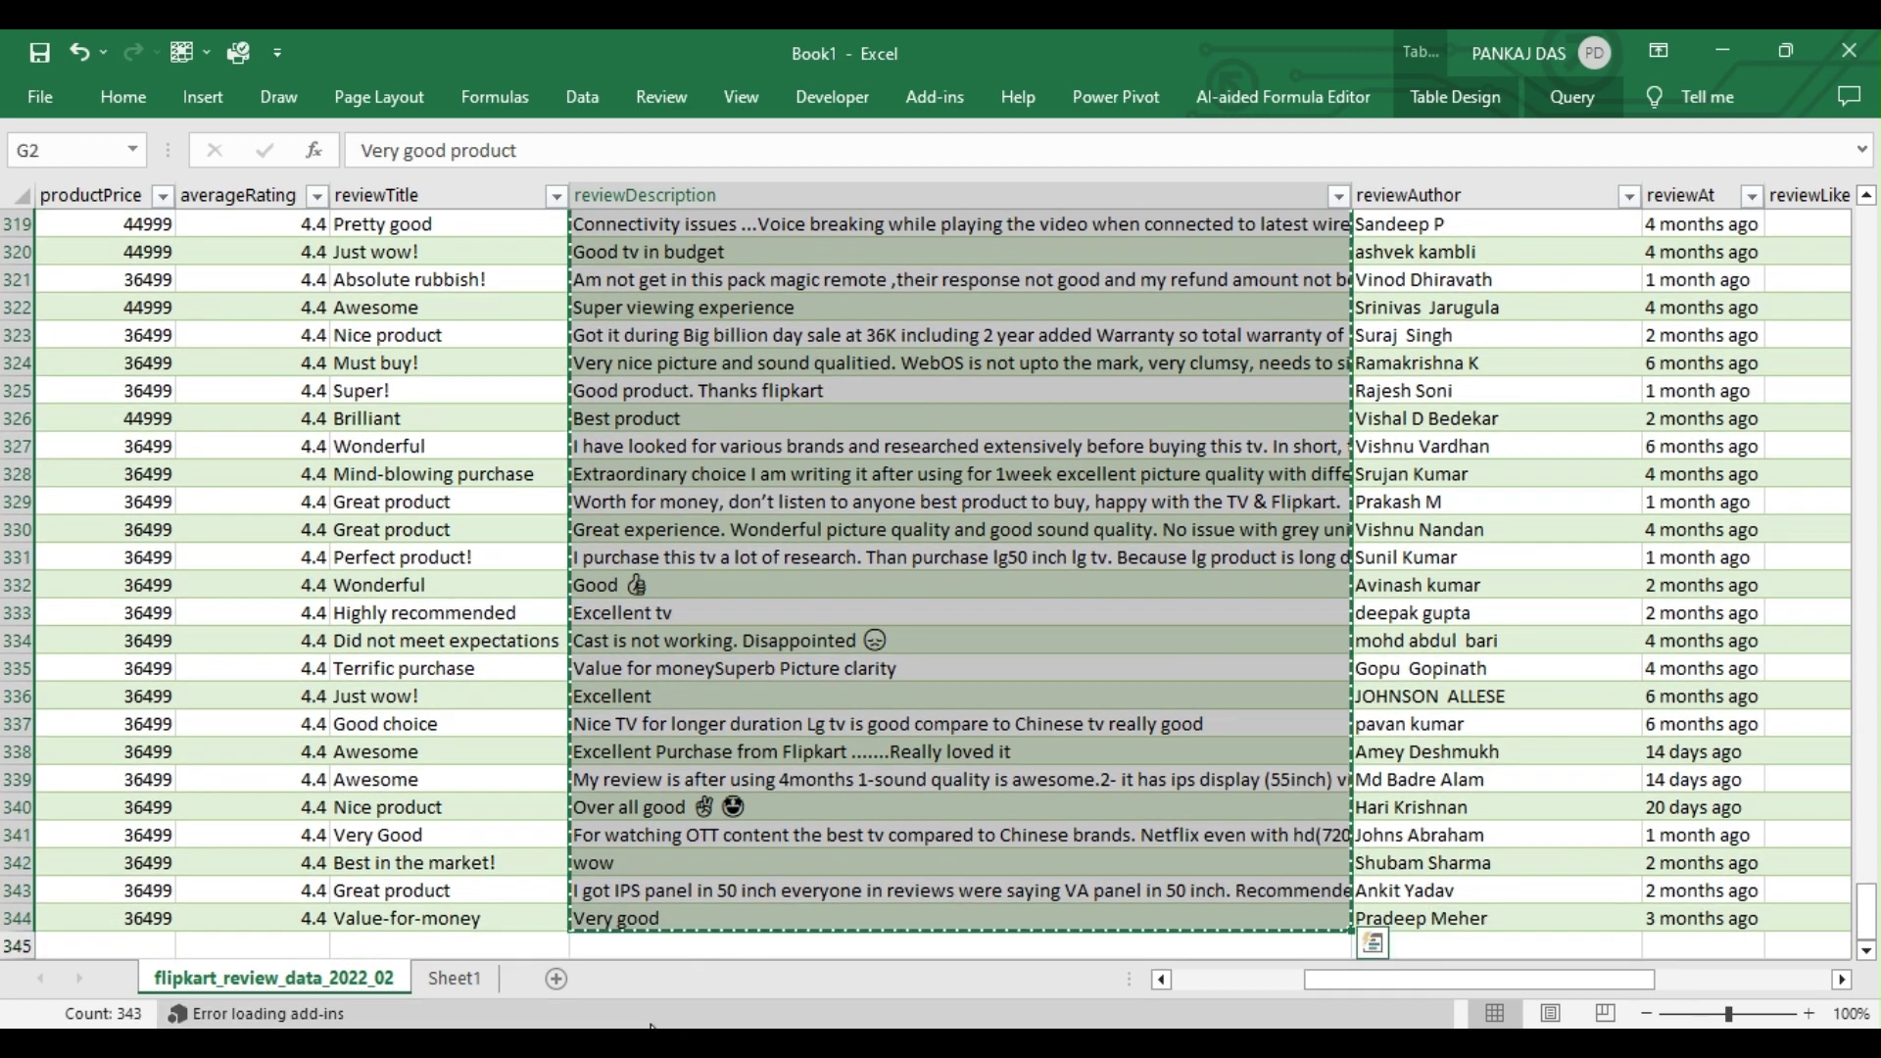
click(557, 981)
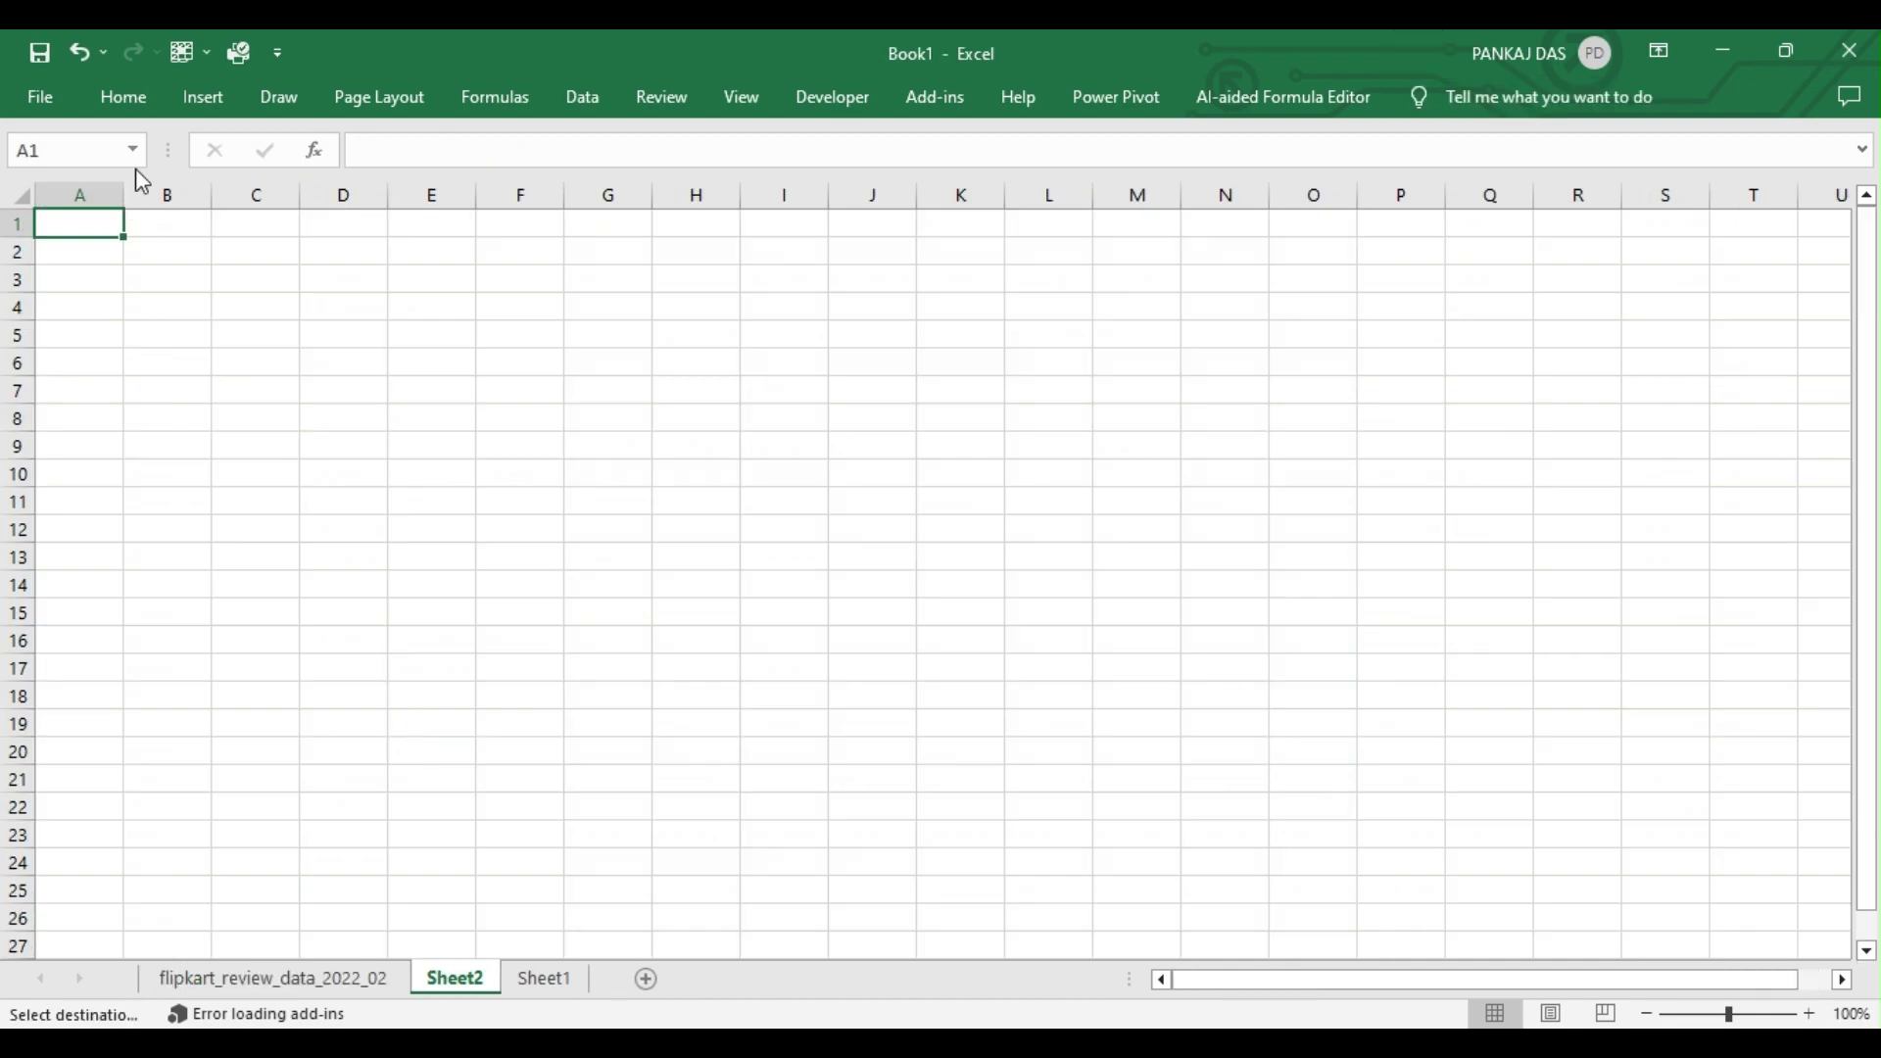
drag(127, 195, 807, 244)
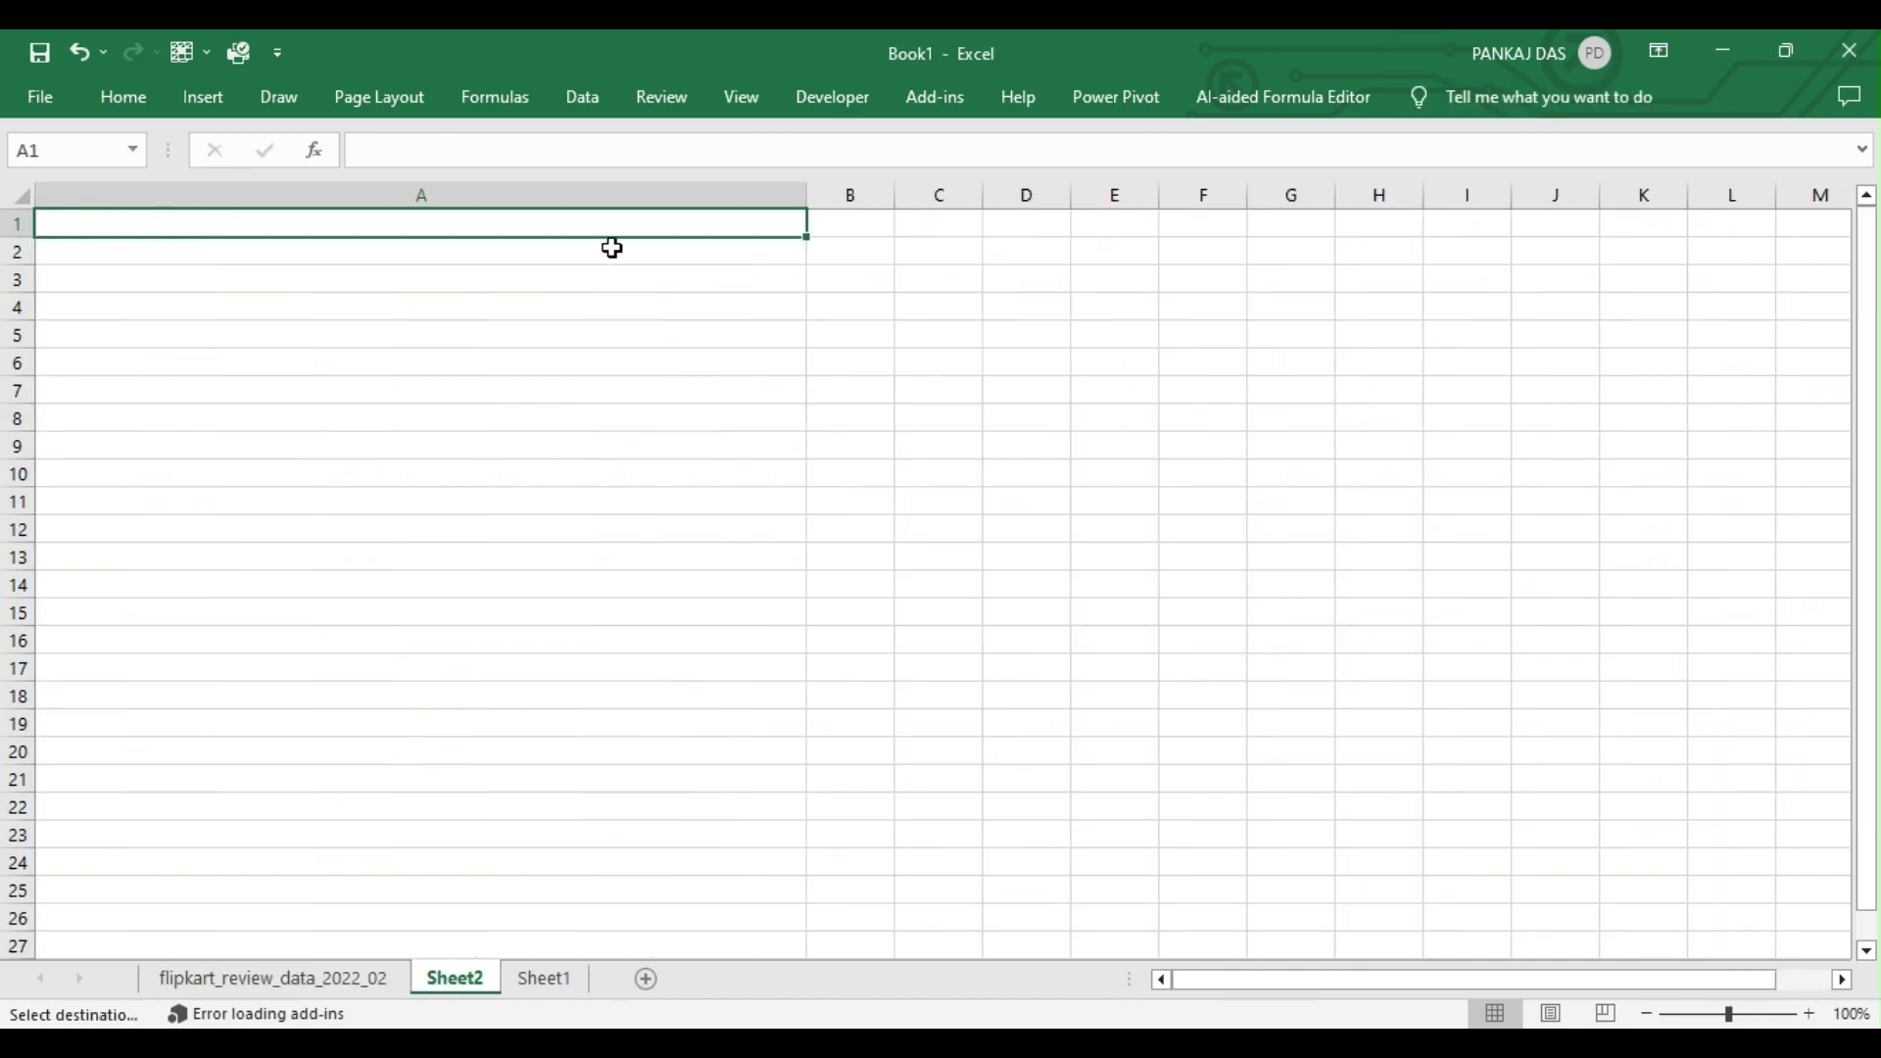
click(613, 248)
key(ctrl+v)
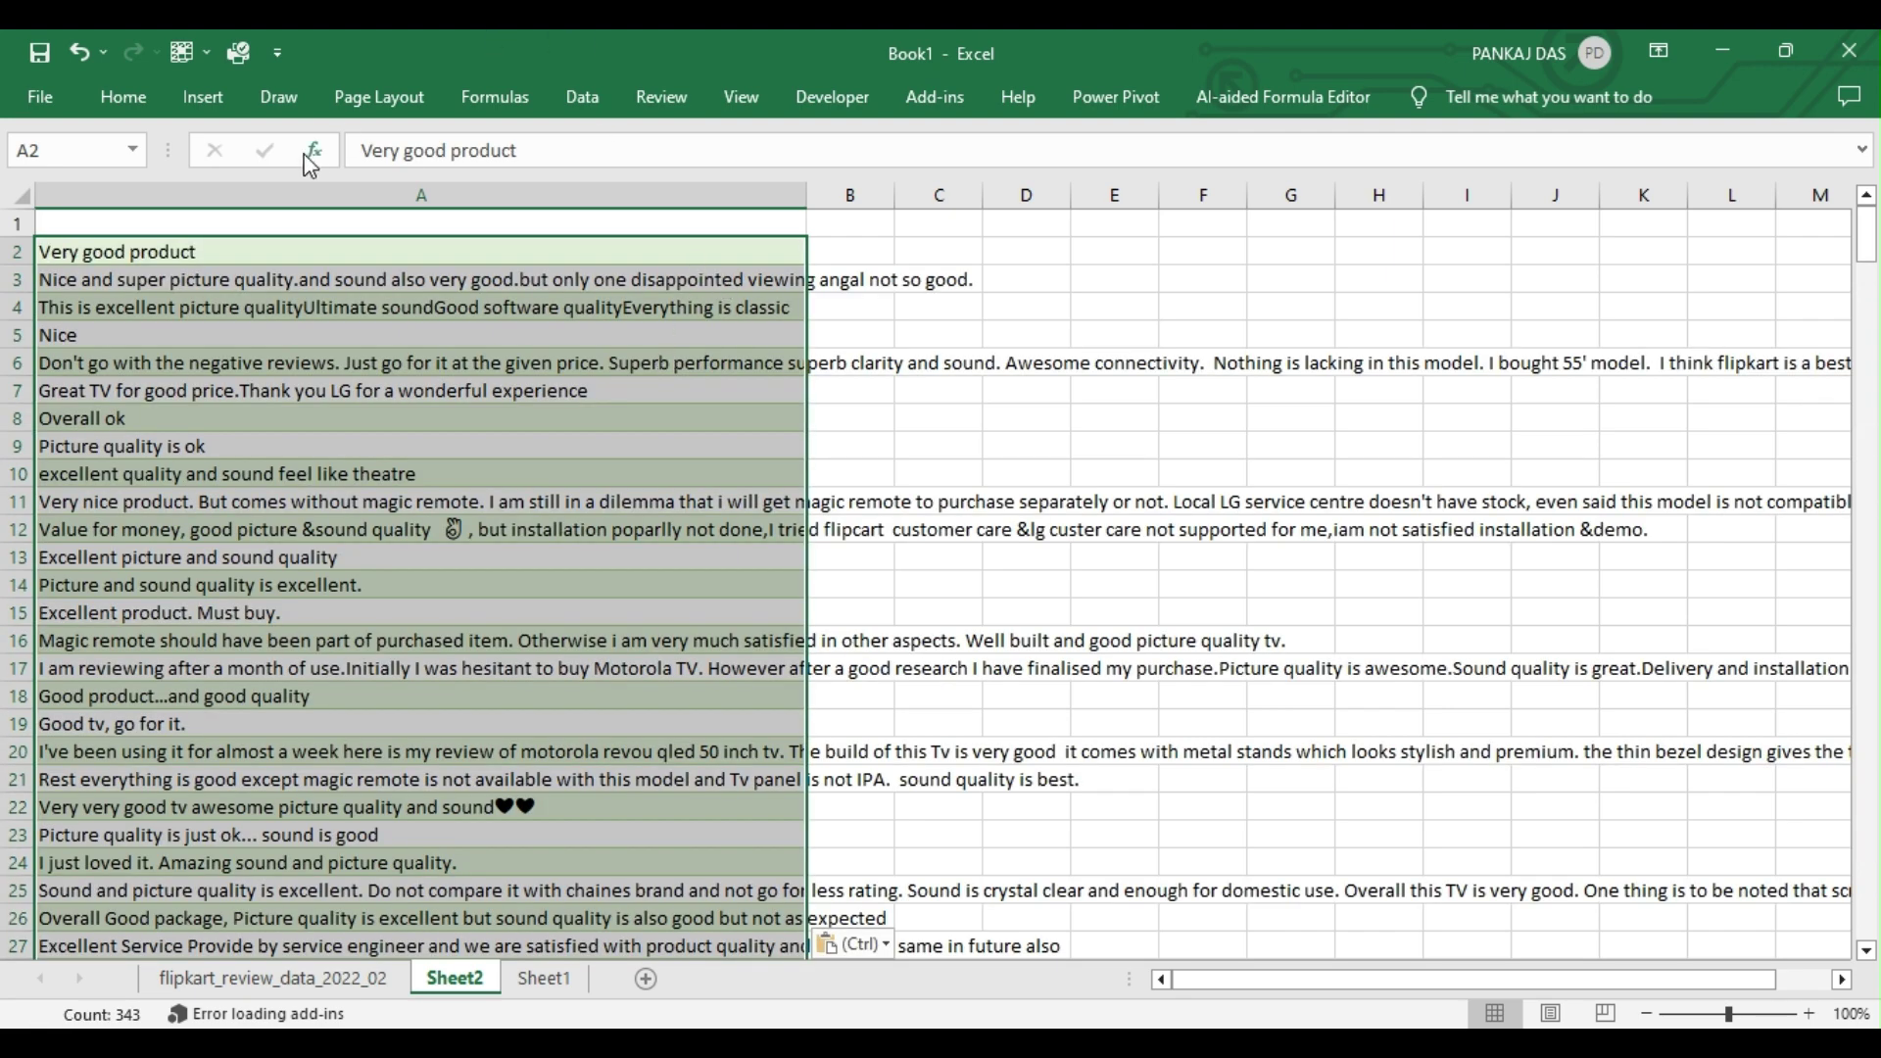
Step: Wrap the text of the pasted reviews in column A
click(122, 99)
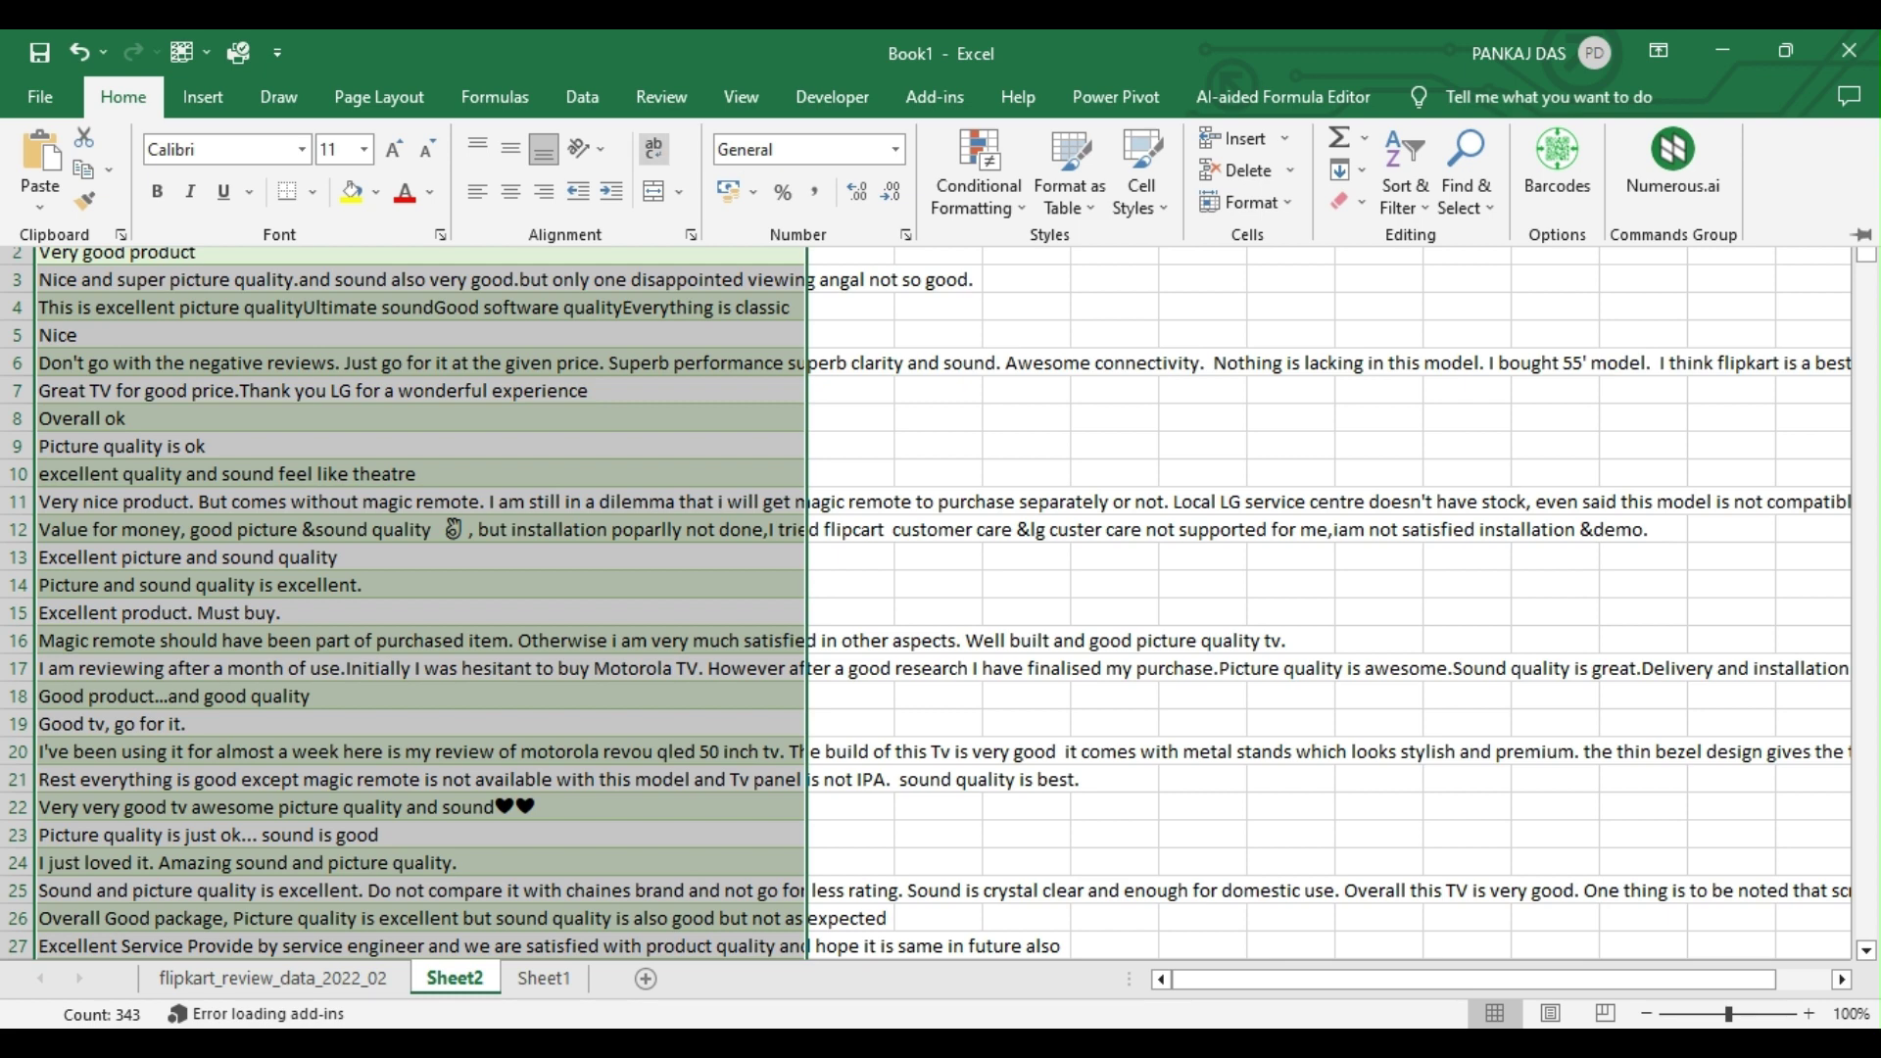
click(655, 149)
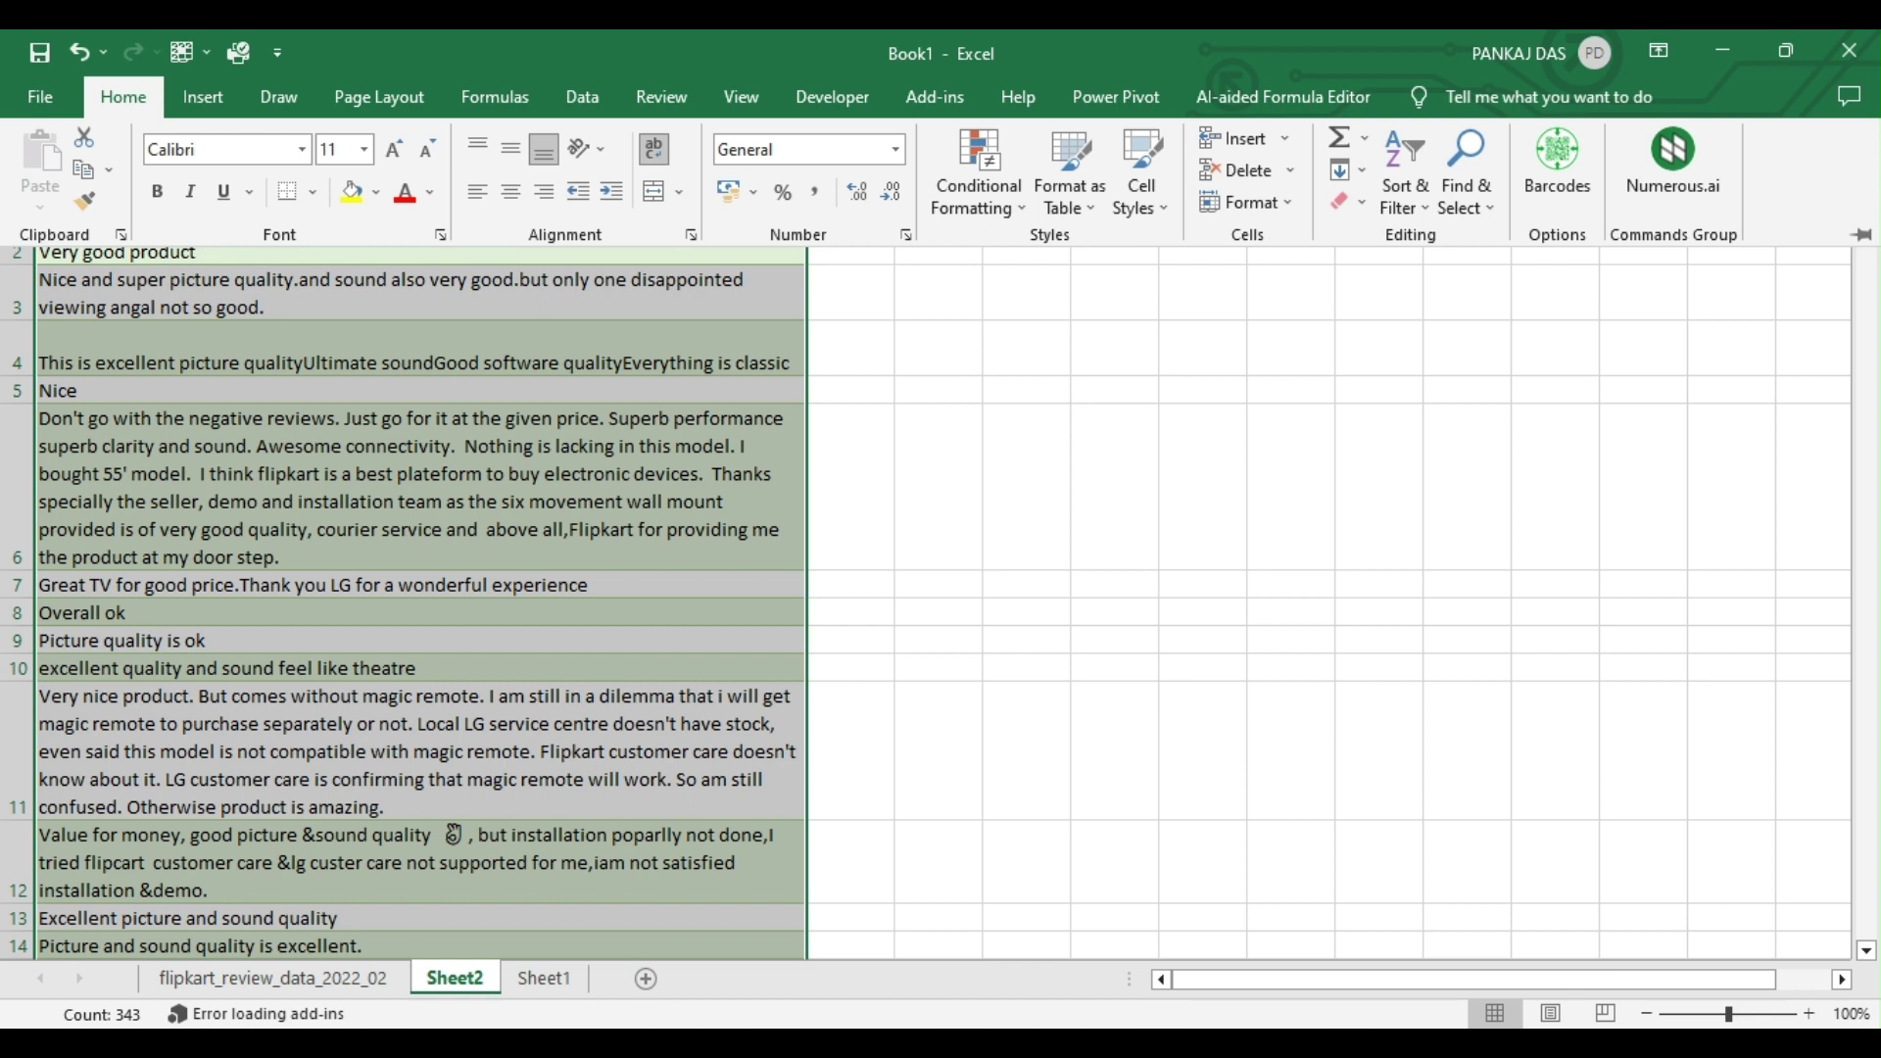
click(1054, 420)
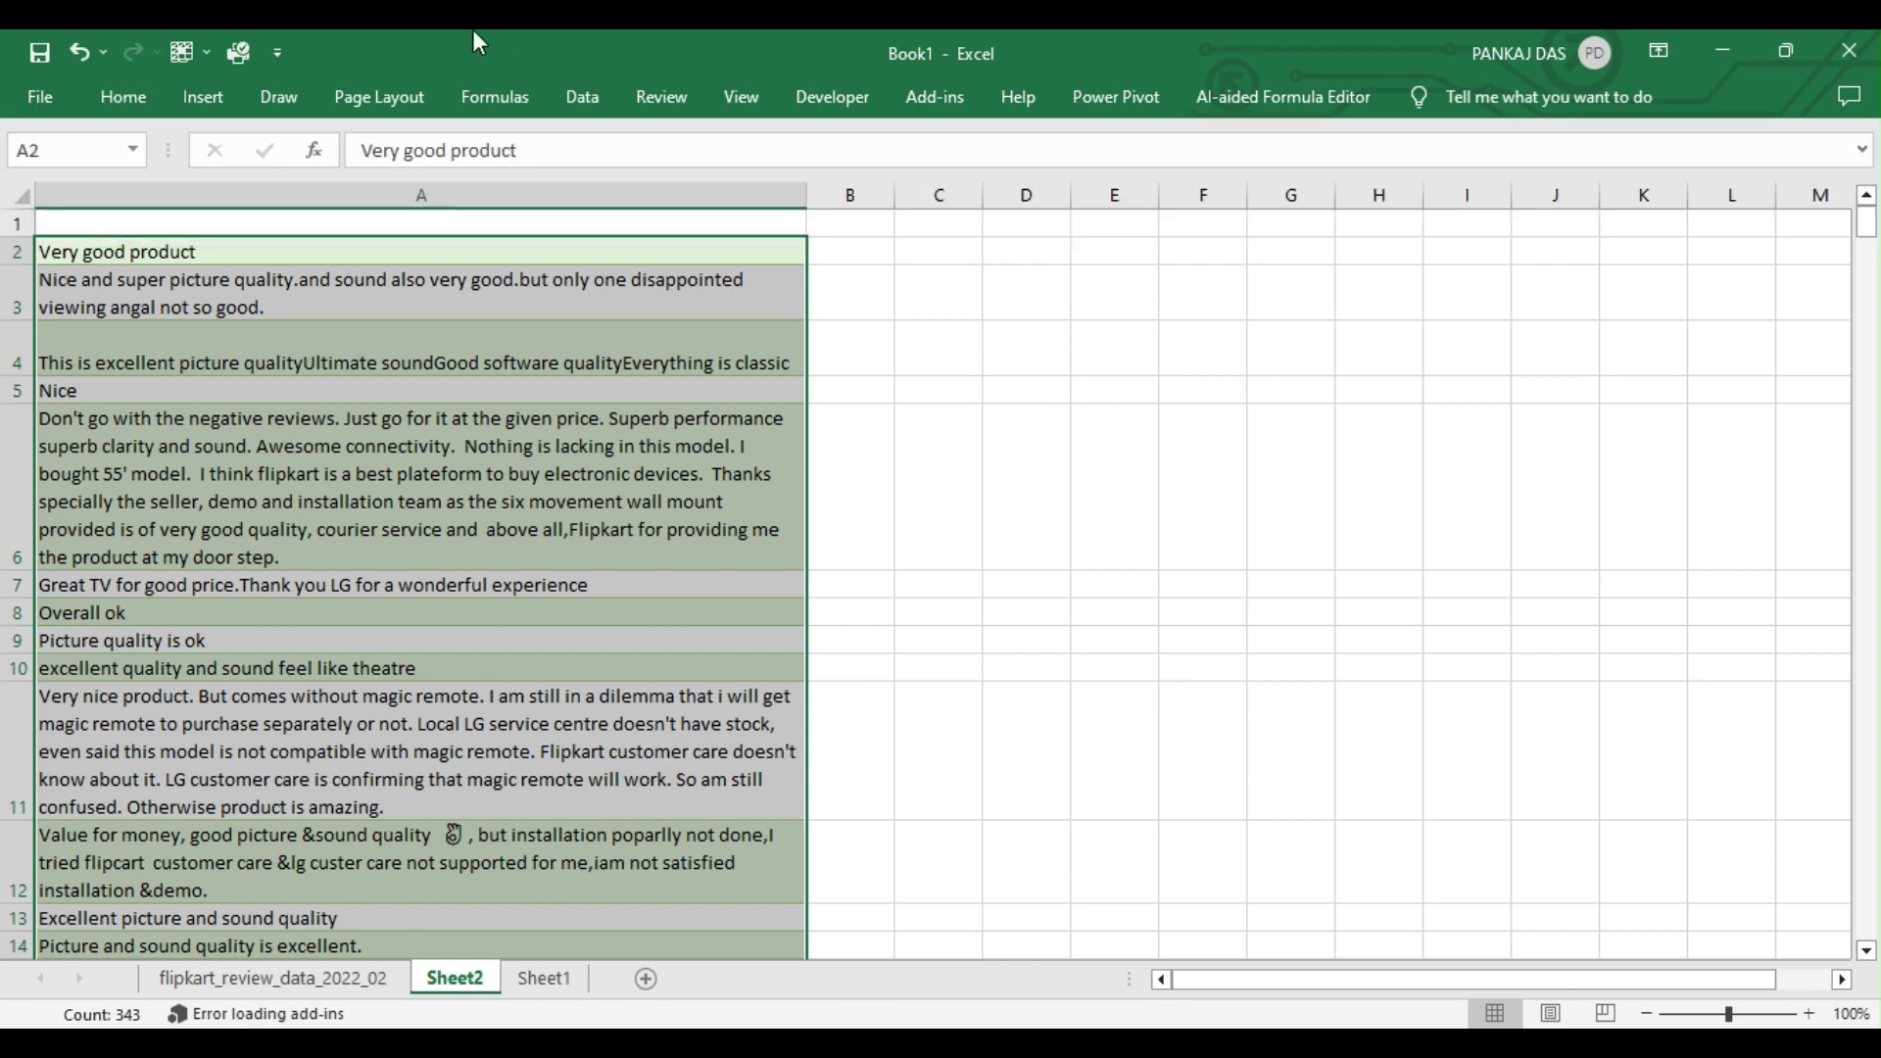
Step: Search the Office add-in store for "Azure Machine Learning" and add that add-in, accepting its license terms
click(202, 98)
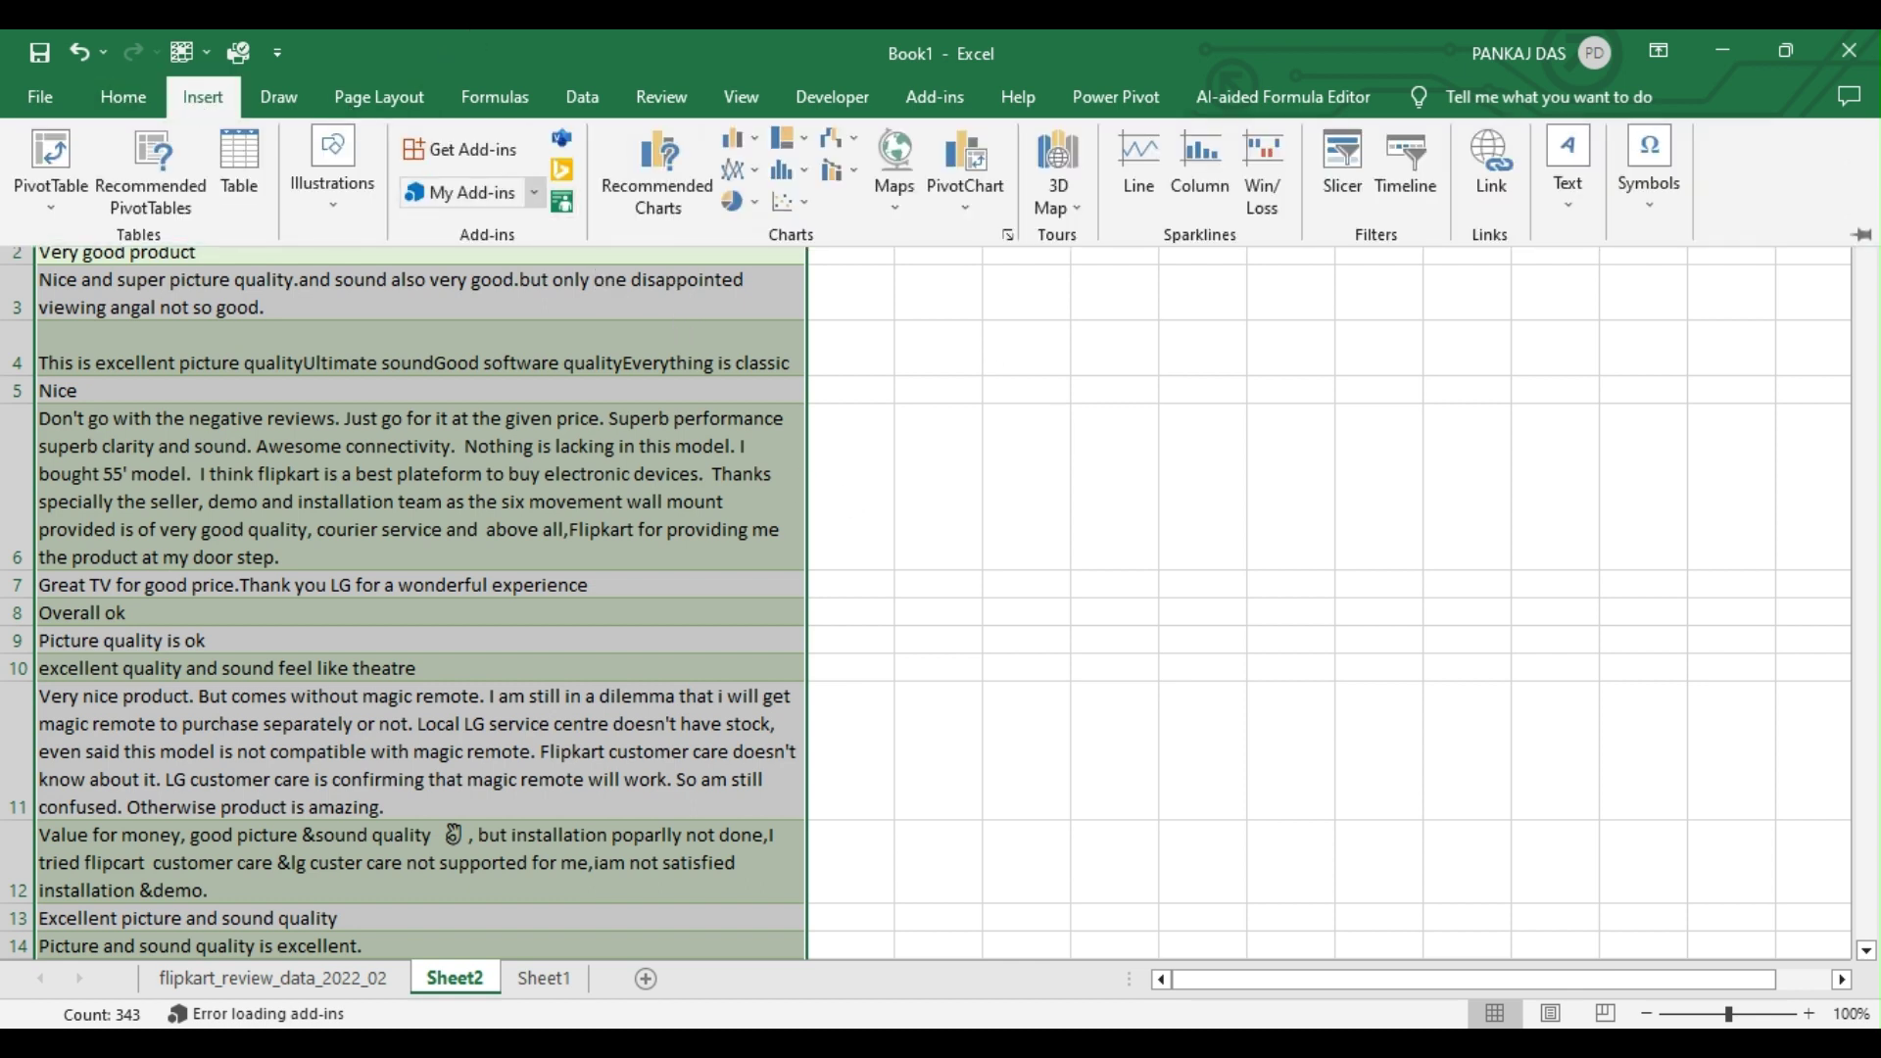
click(470, 192)
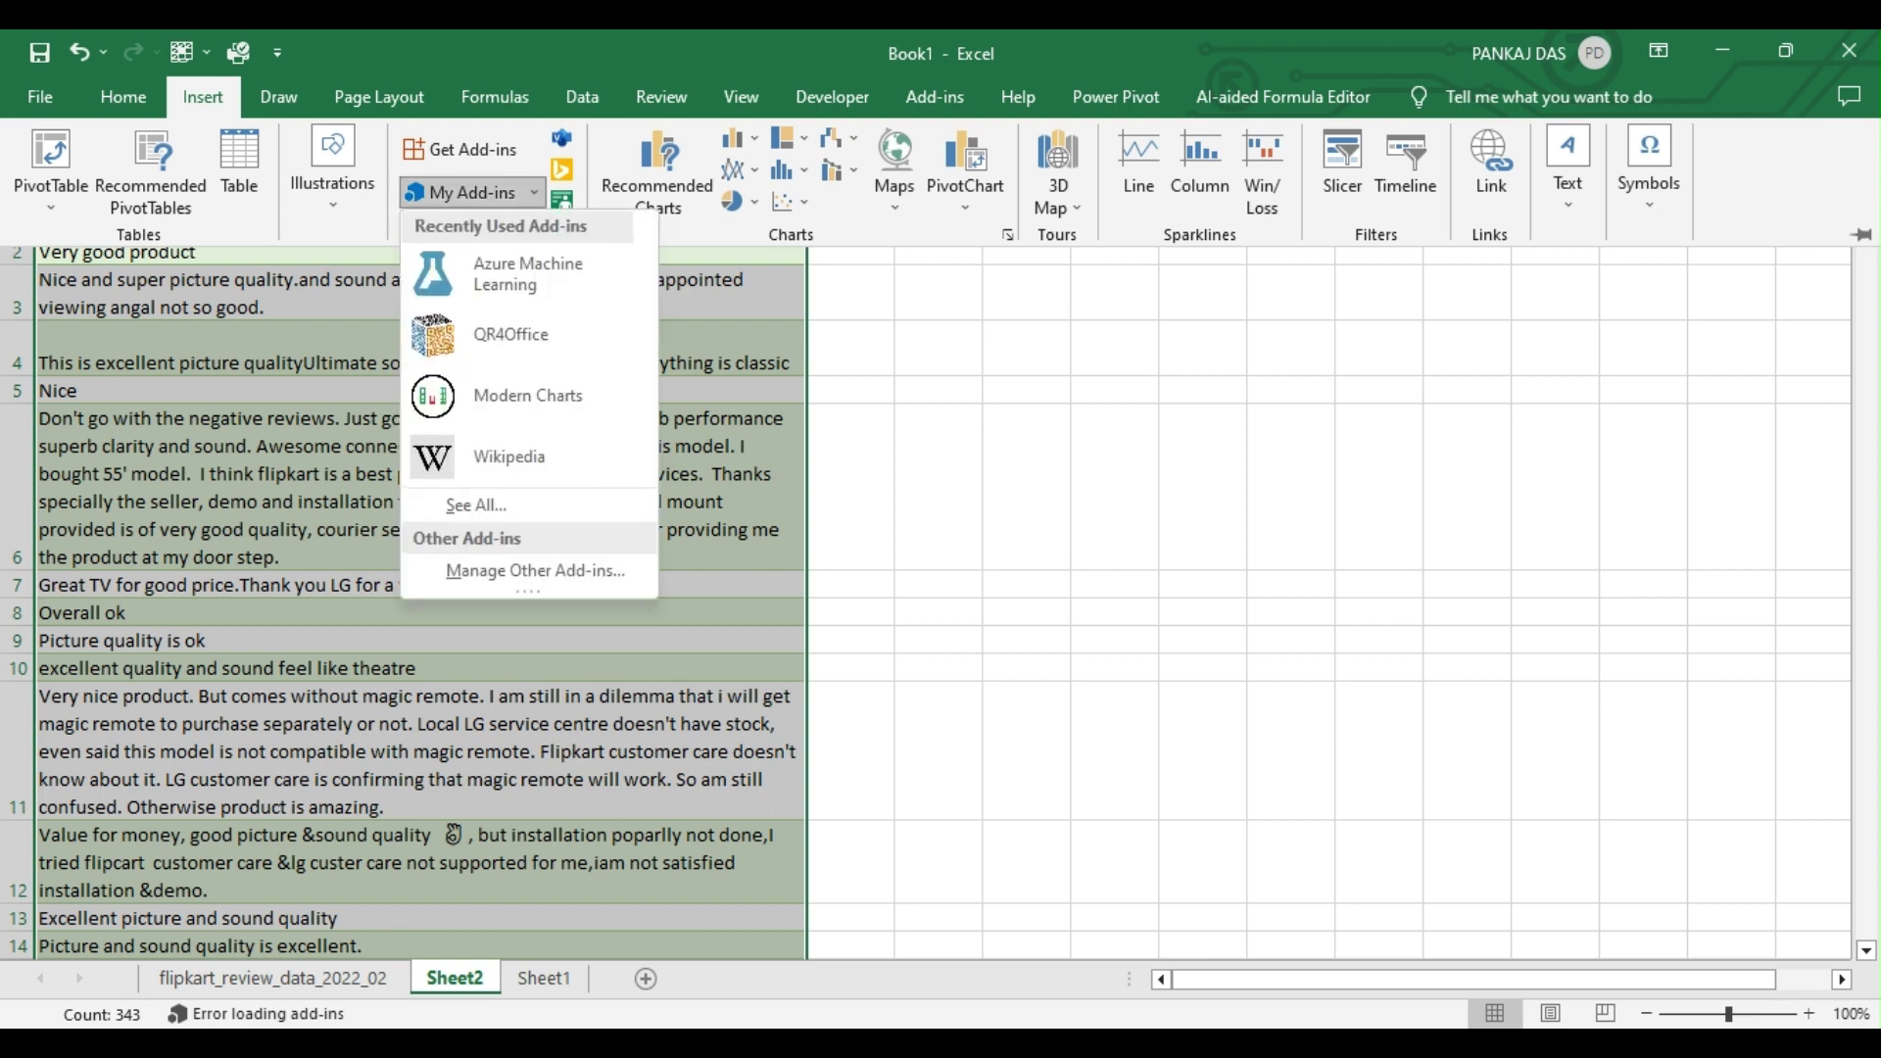
click(476, 505)
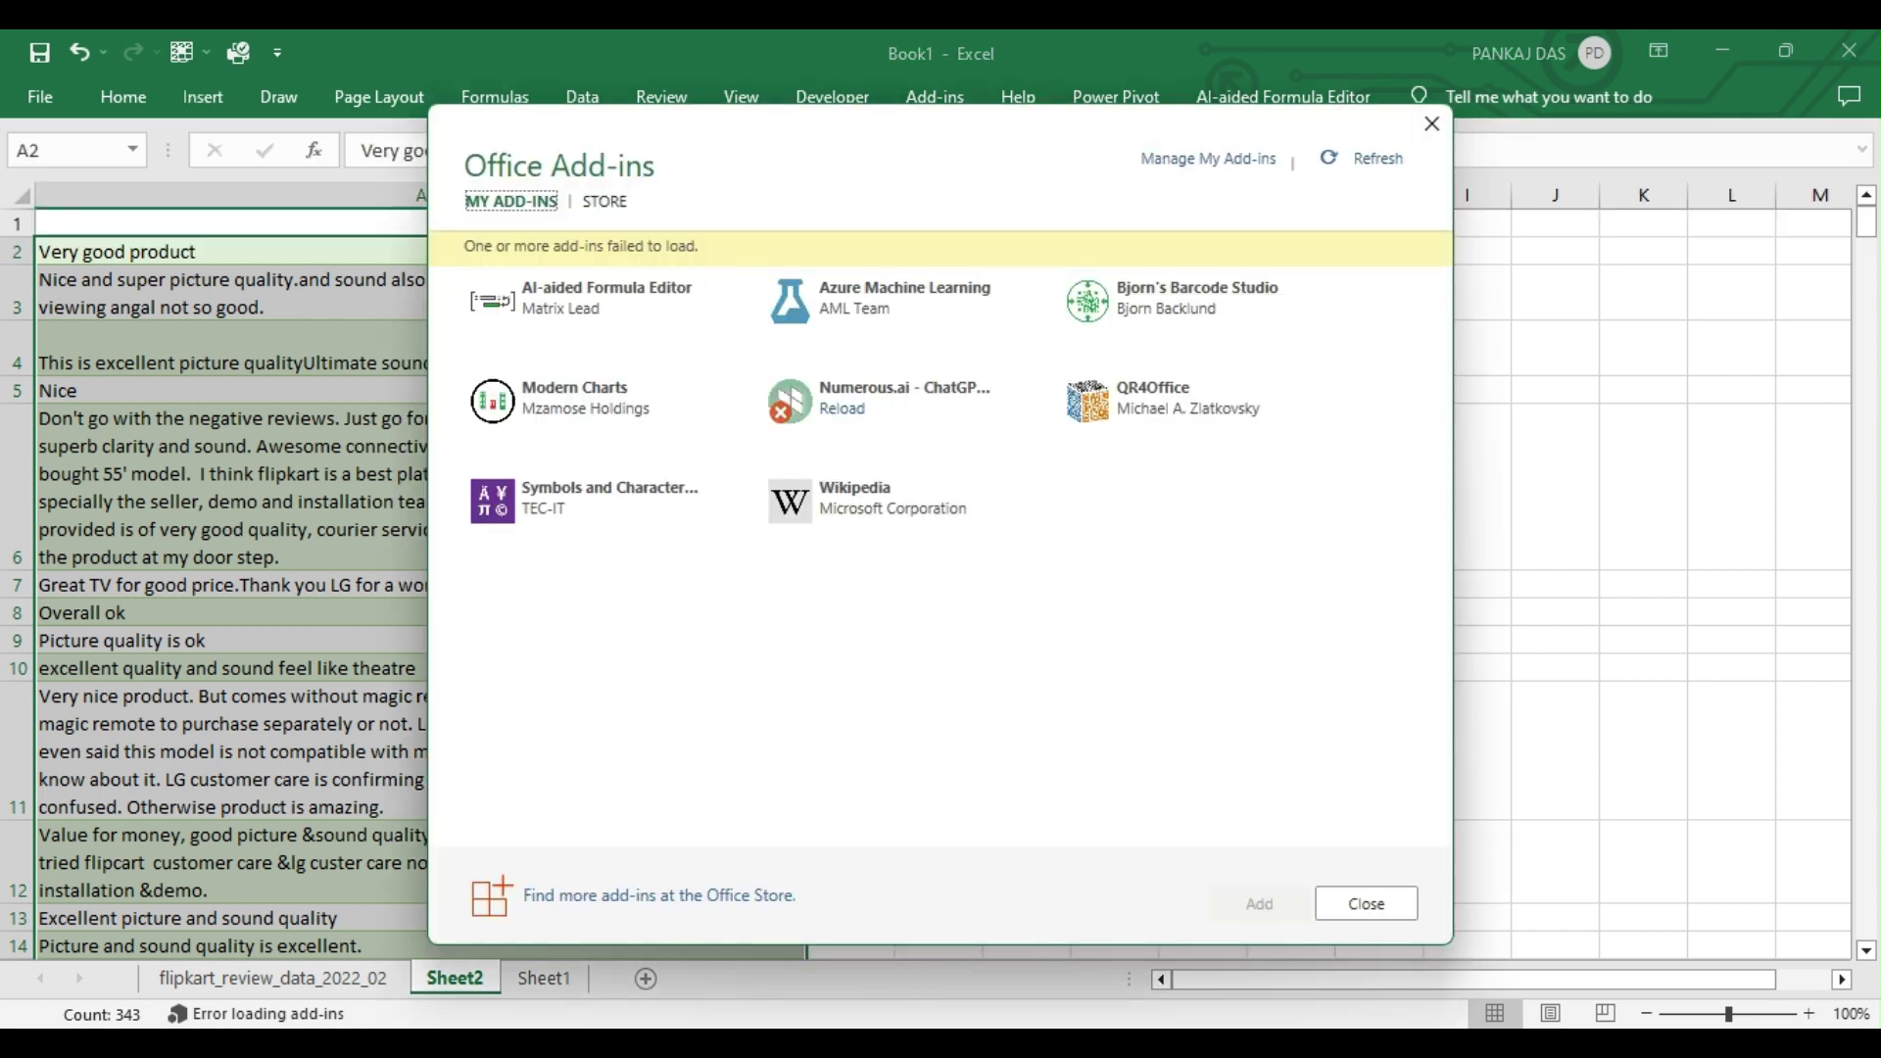
click(602, 202)
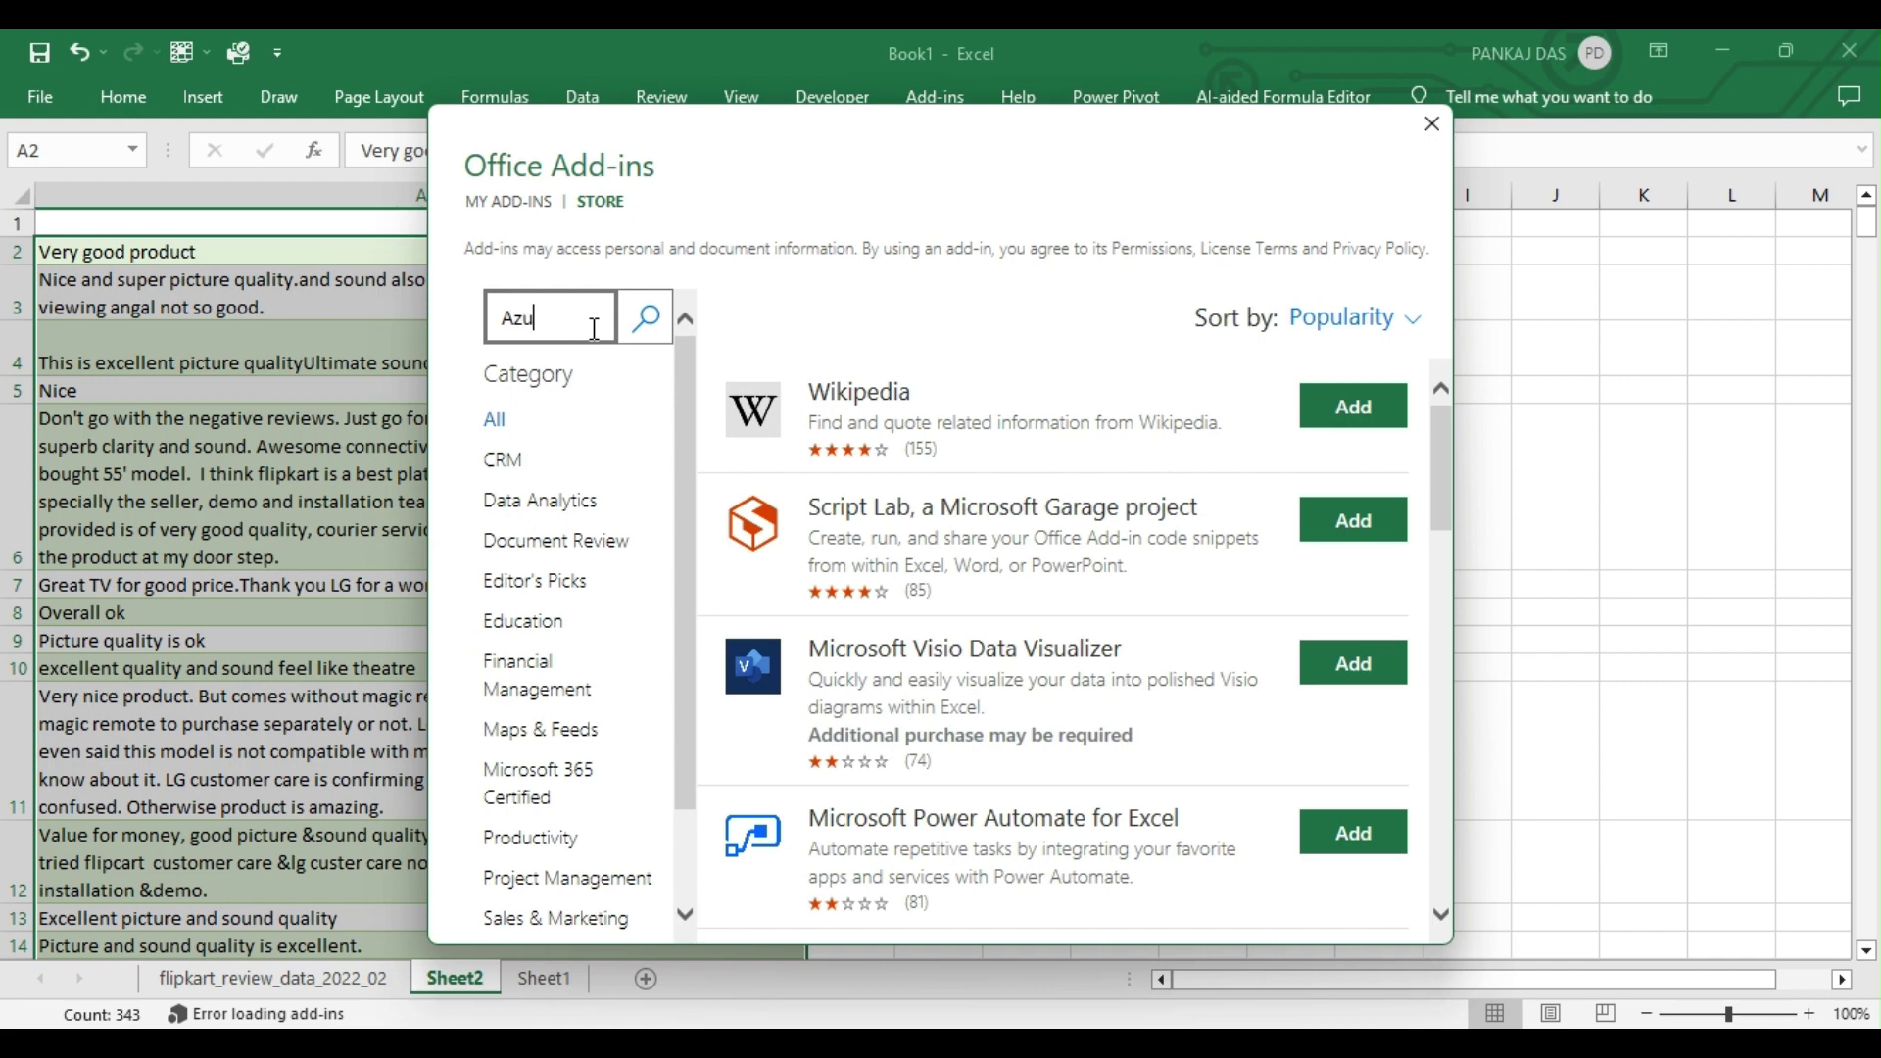
click(595, 328)
text(Azure Machine Learnin)
text(g)
key(Return)
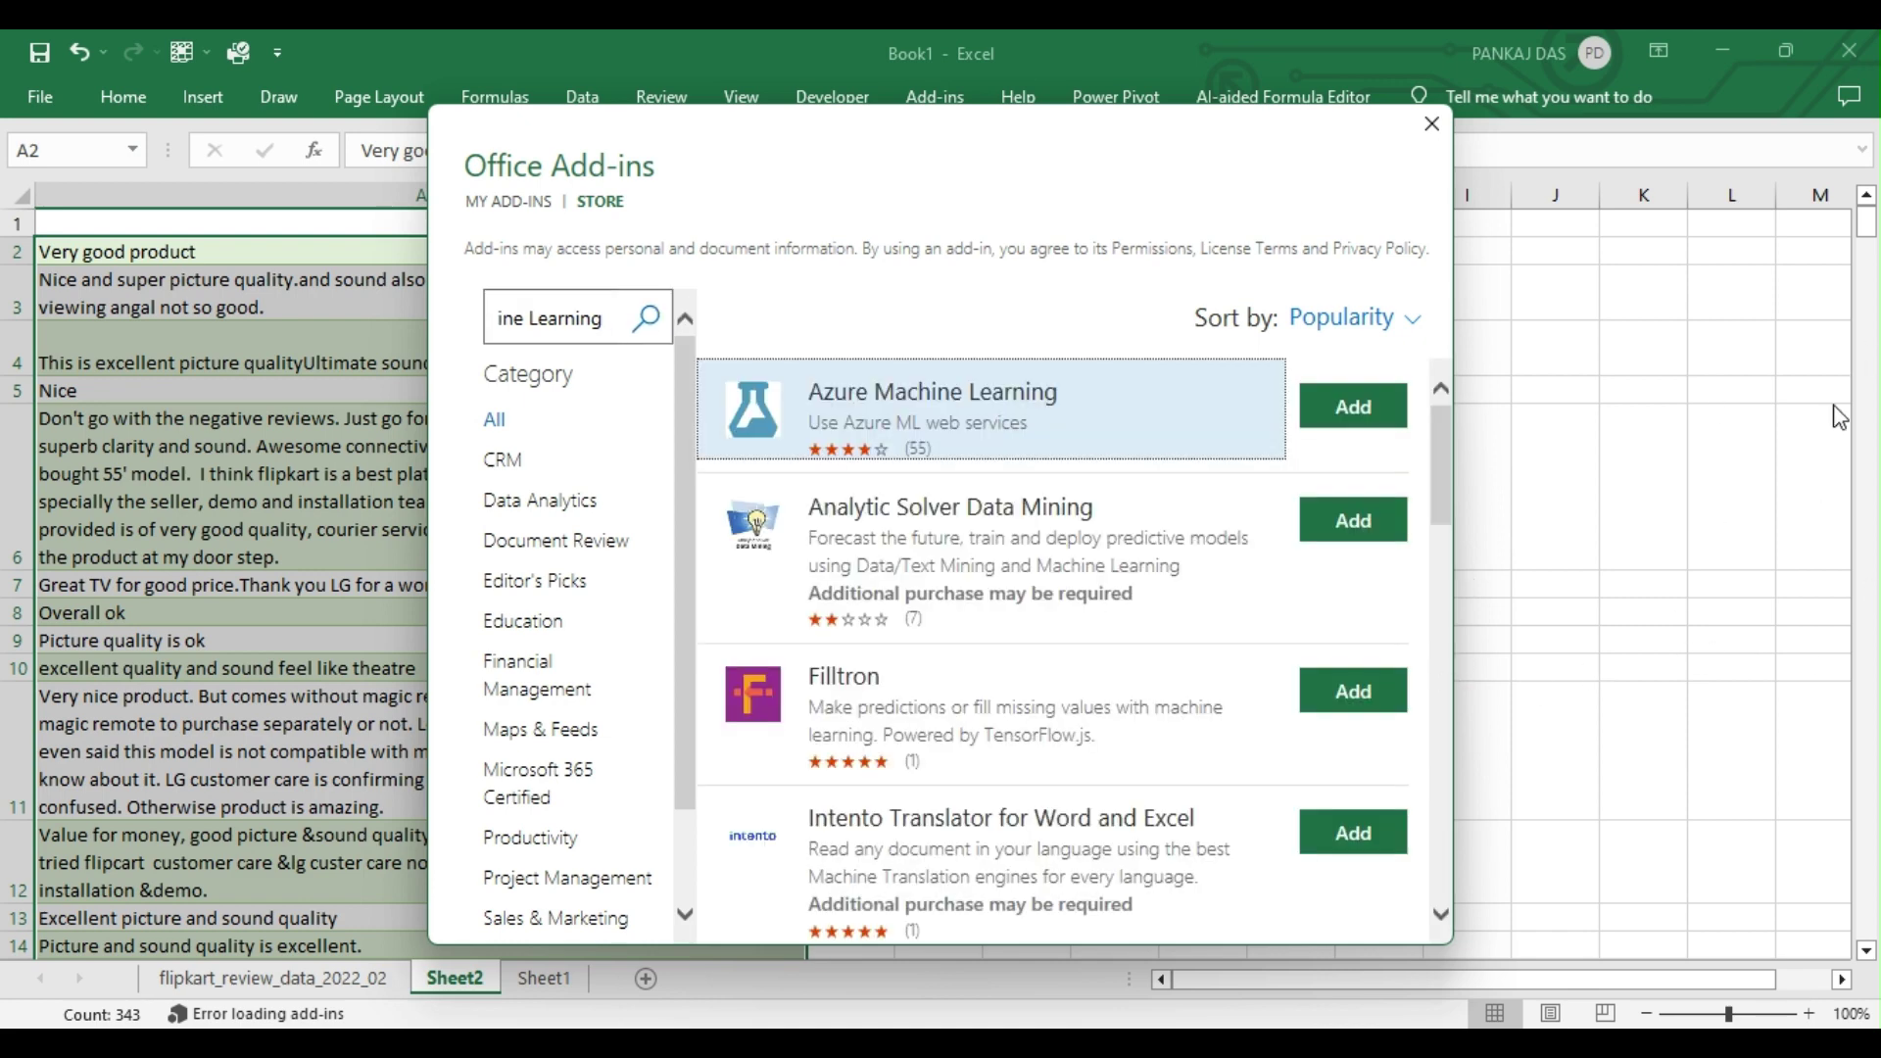
click(1353, 404)
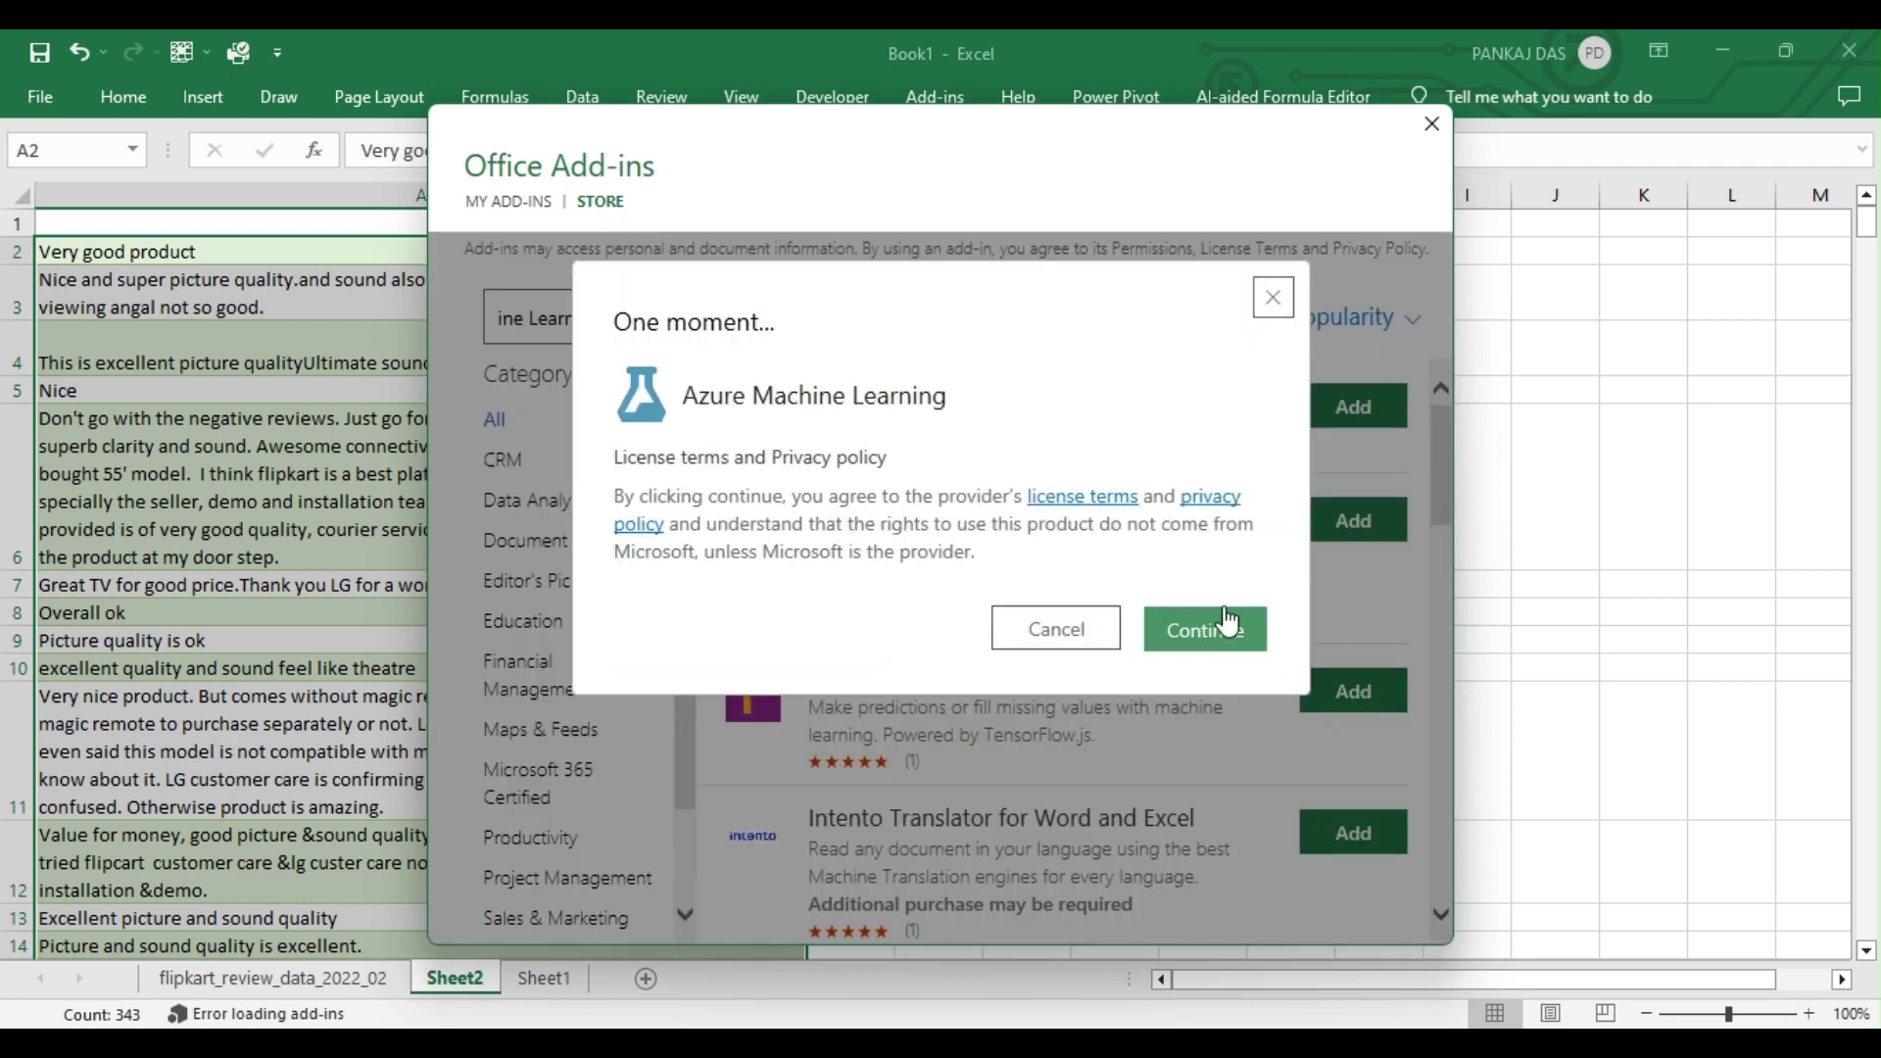
click(1211, 639)
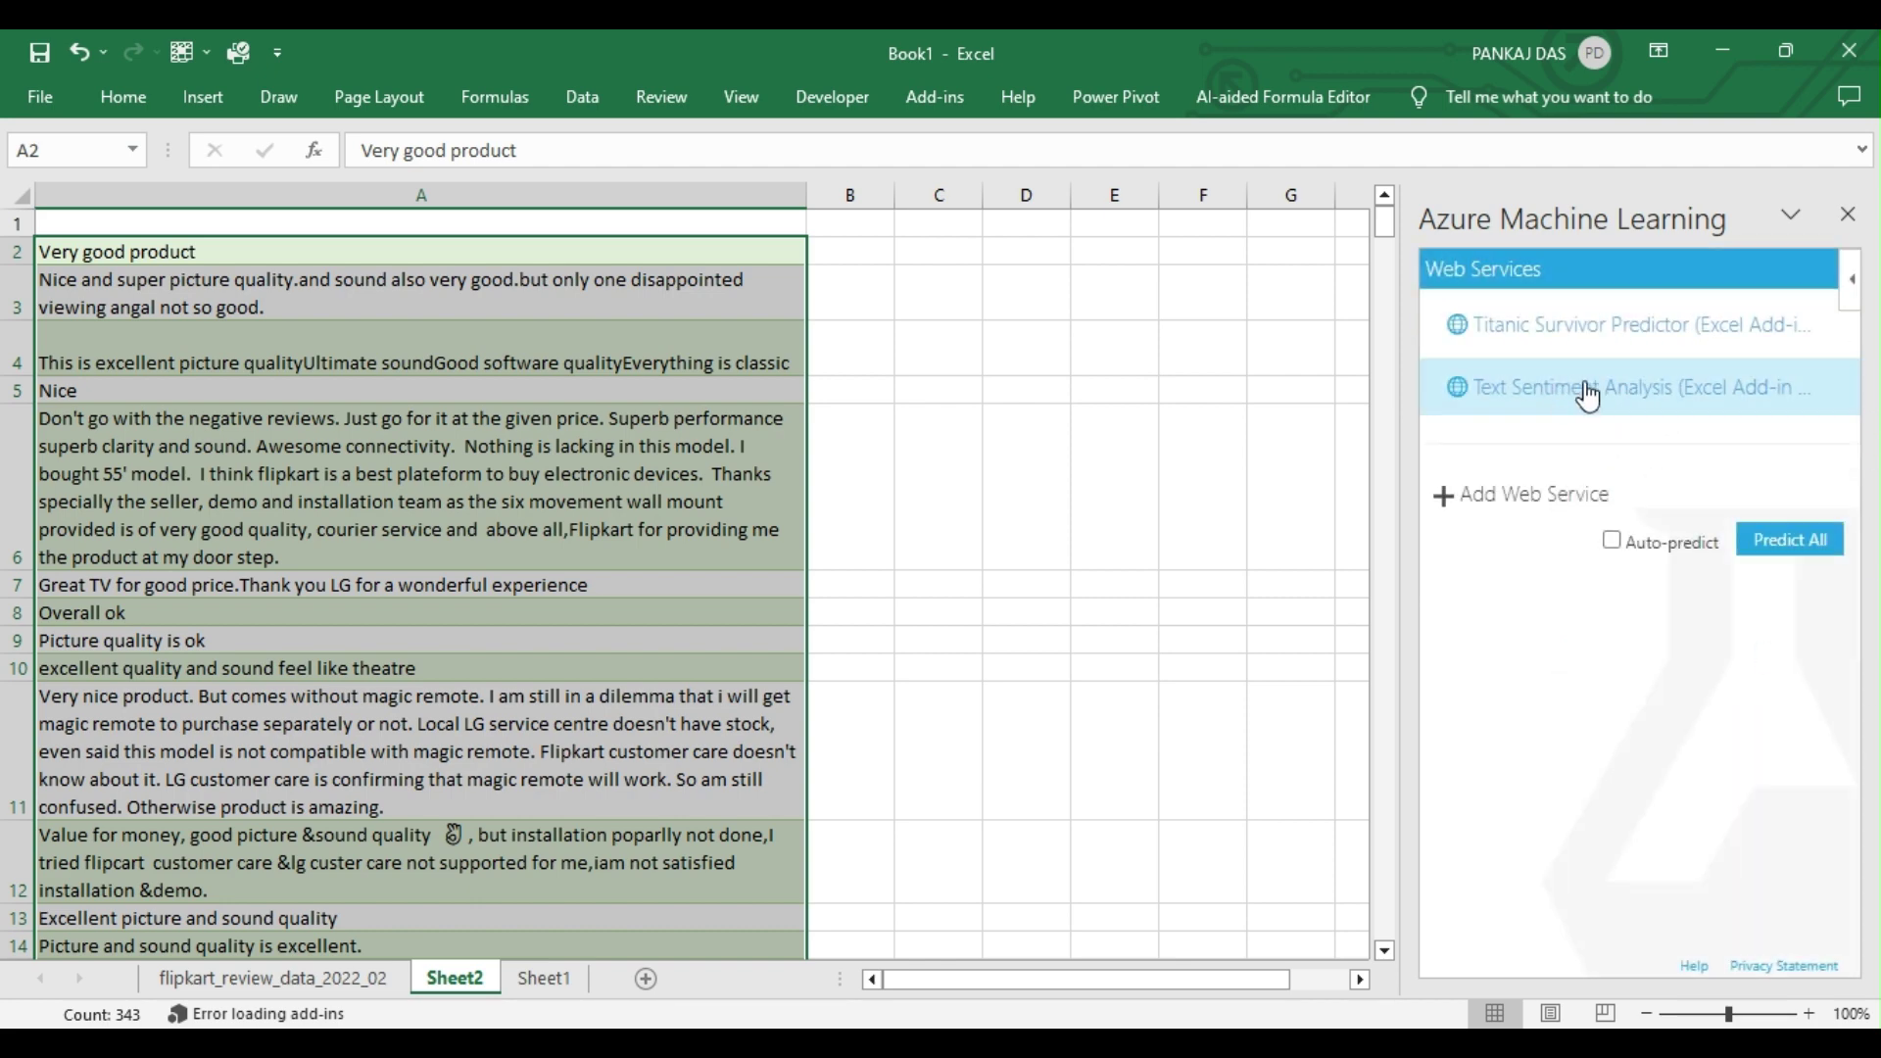
Step: Open the Text Sentiment Analysis service's schema and copy its input name tweet_text into A1 of Sheet2 as a bold header
click(1649, 402)
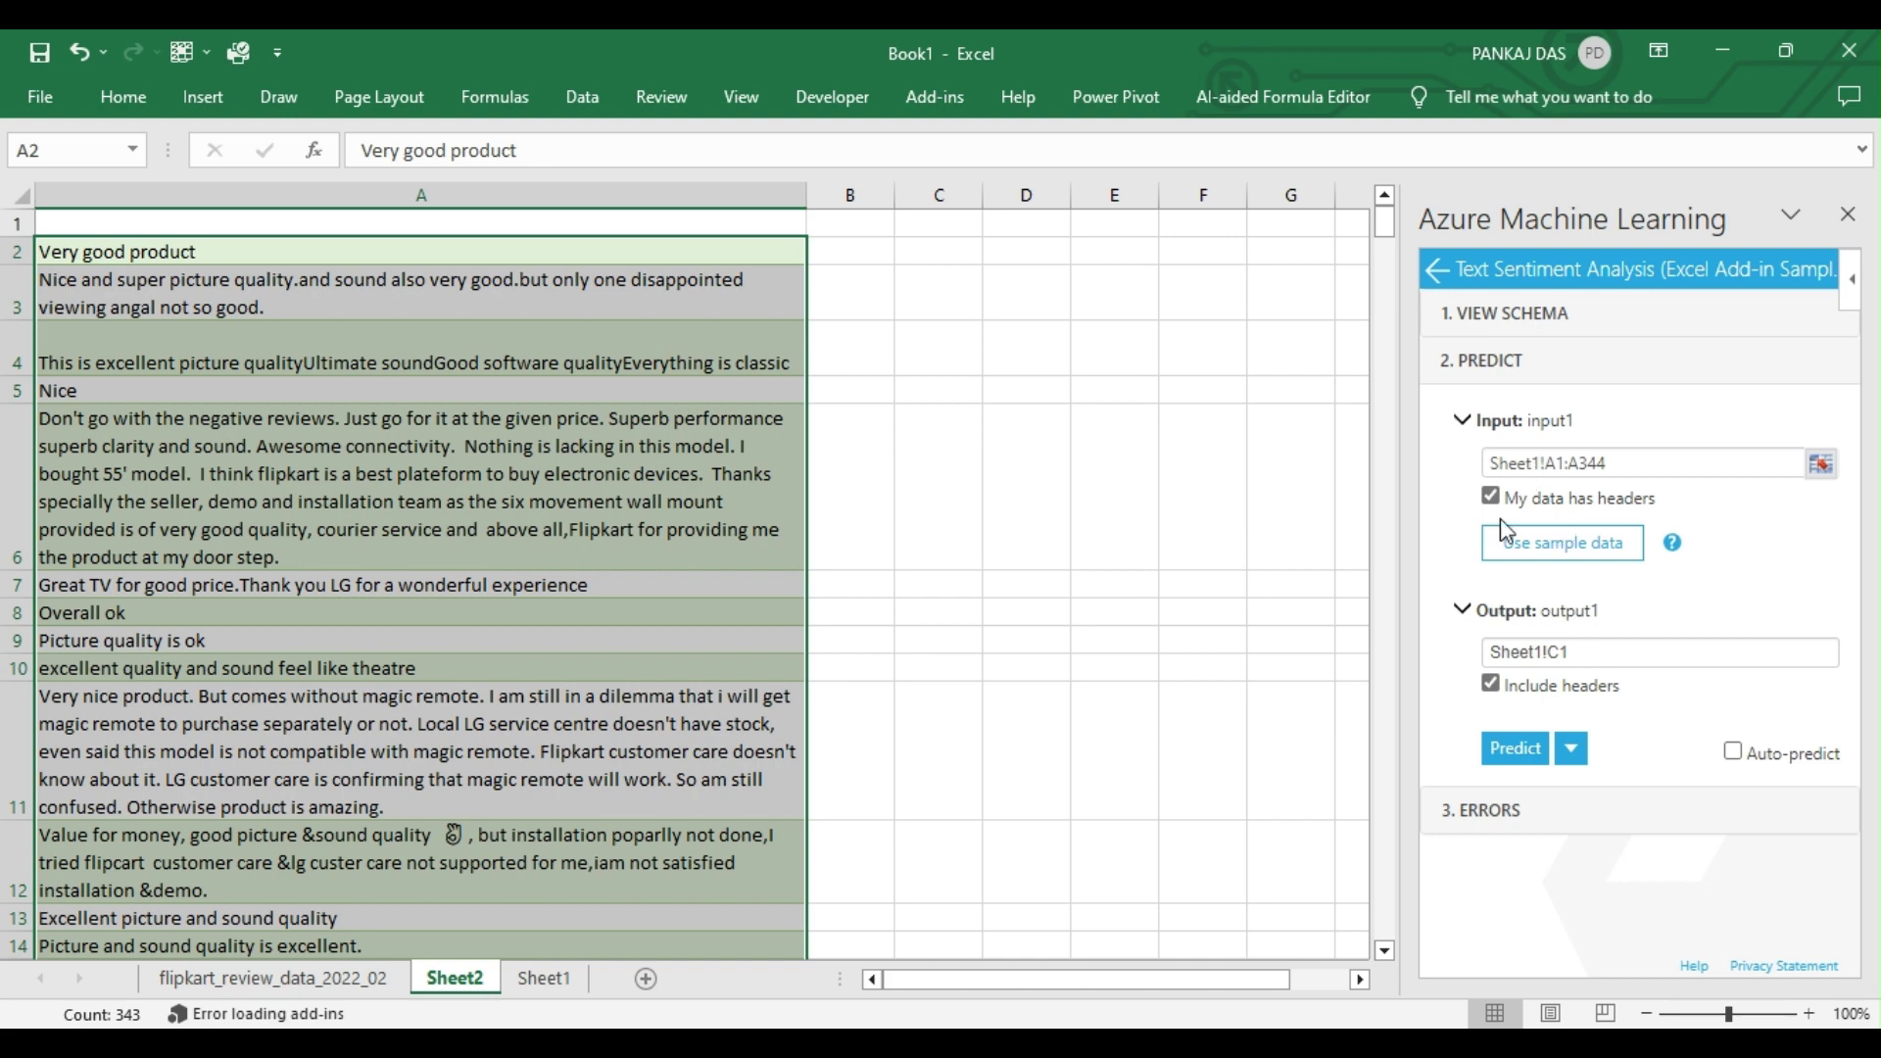
click(1501, 316)
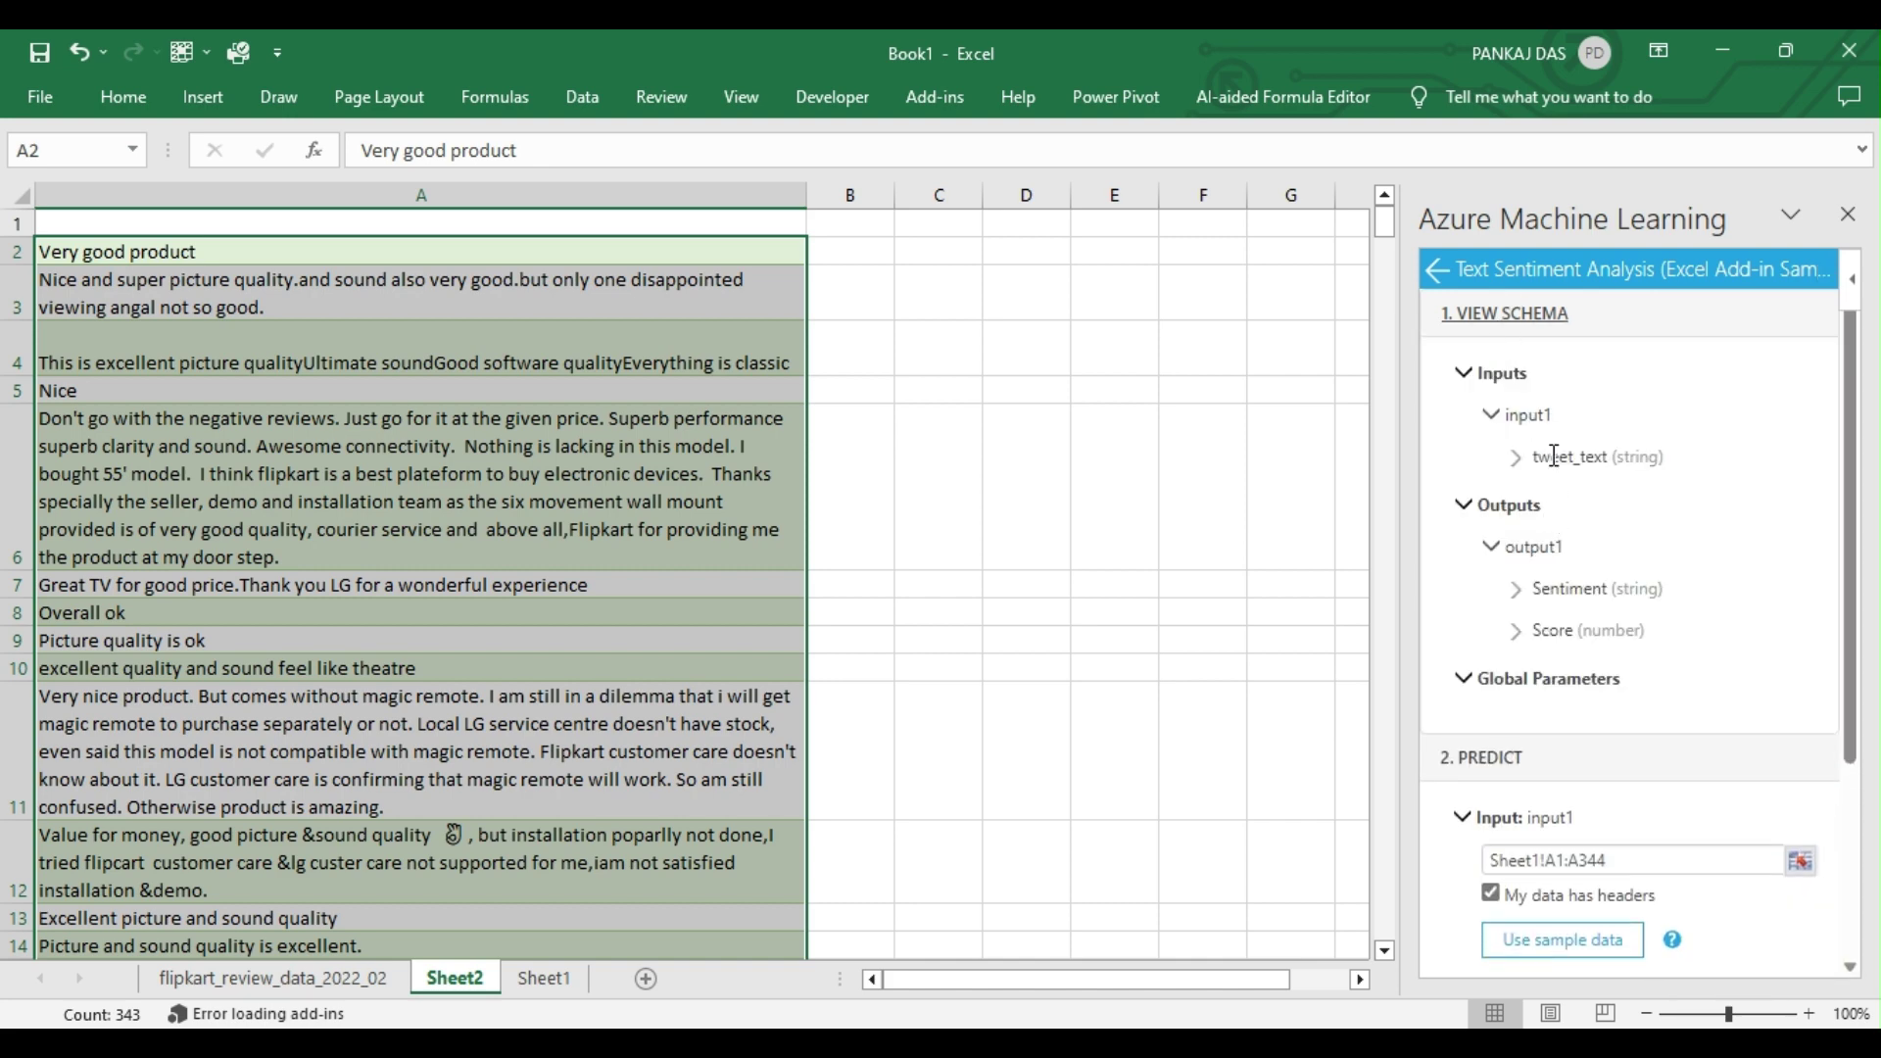
drag(1534, 457, 1608, 455)
key(ctrl+c)
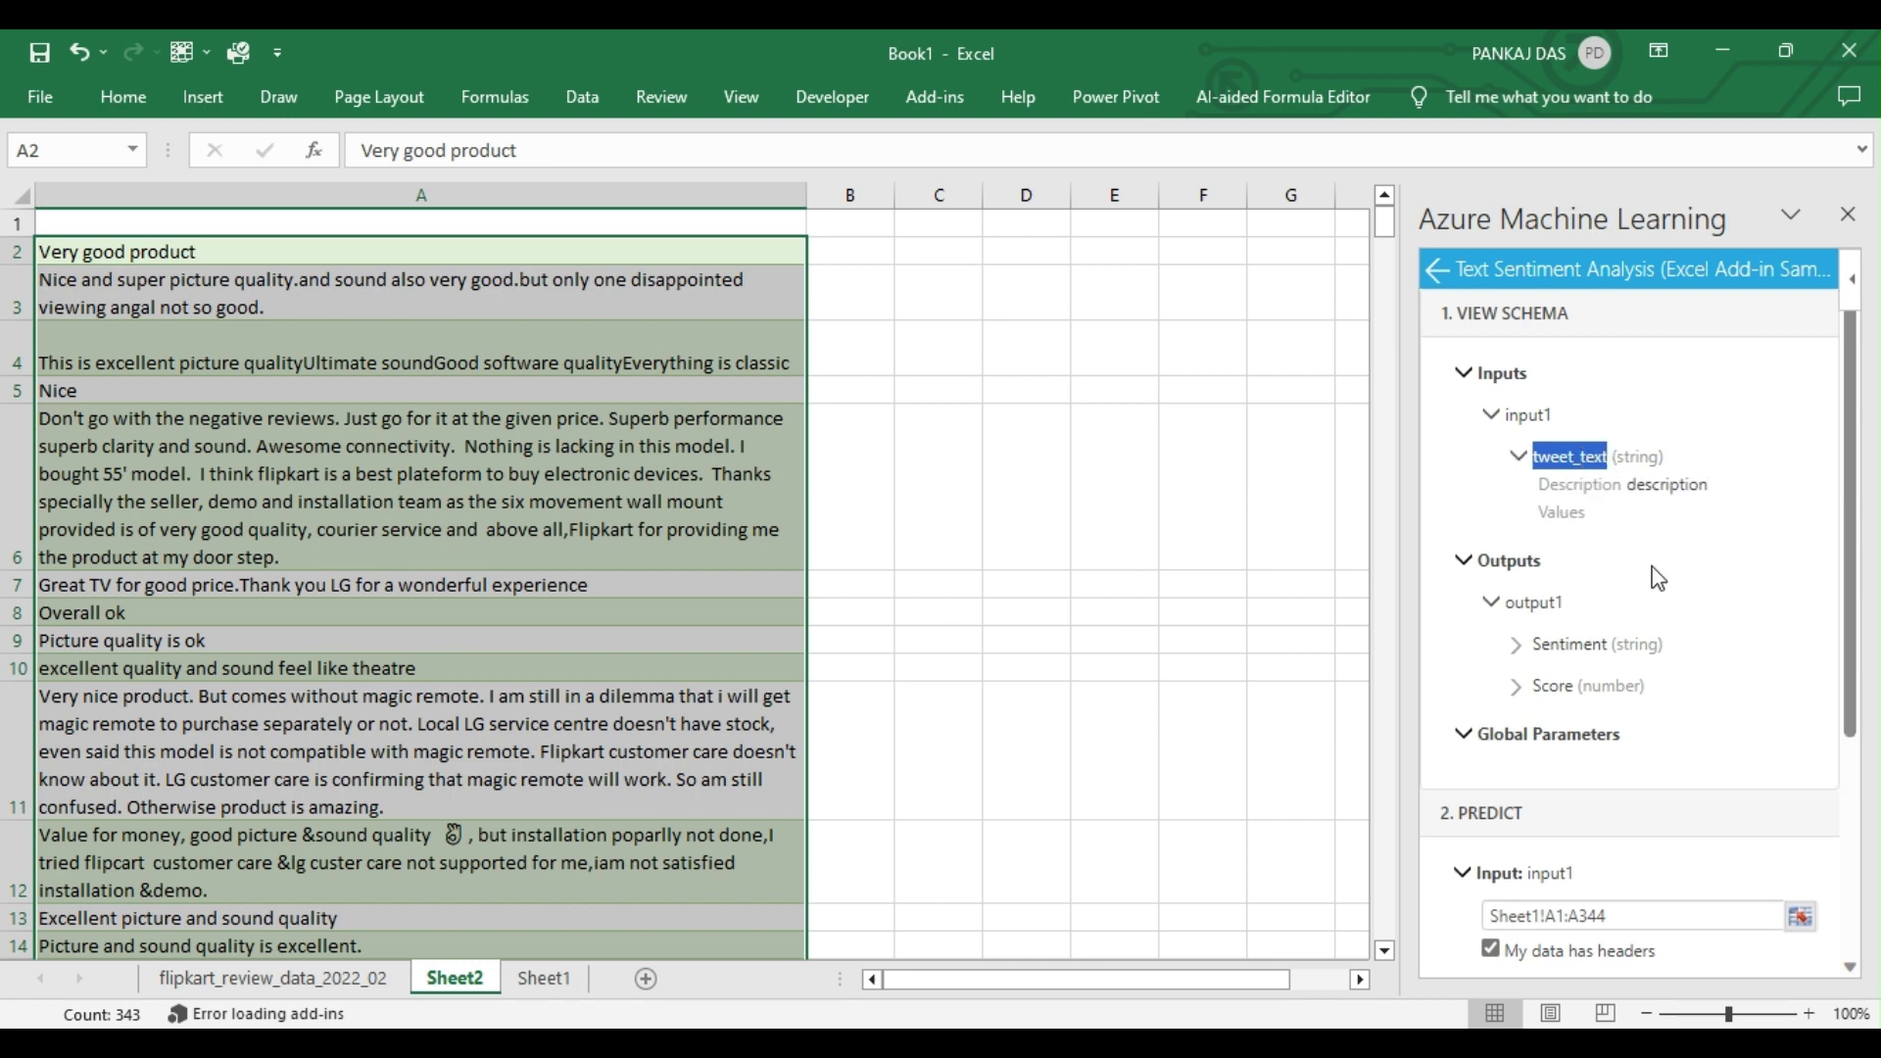
click(188, 221)
key(ctrl+v)
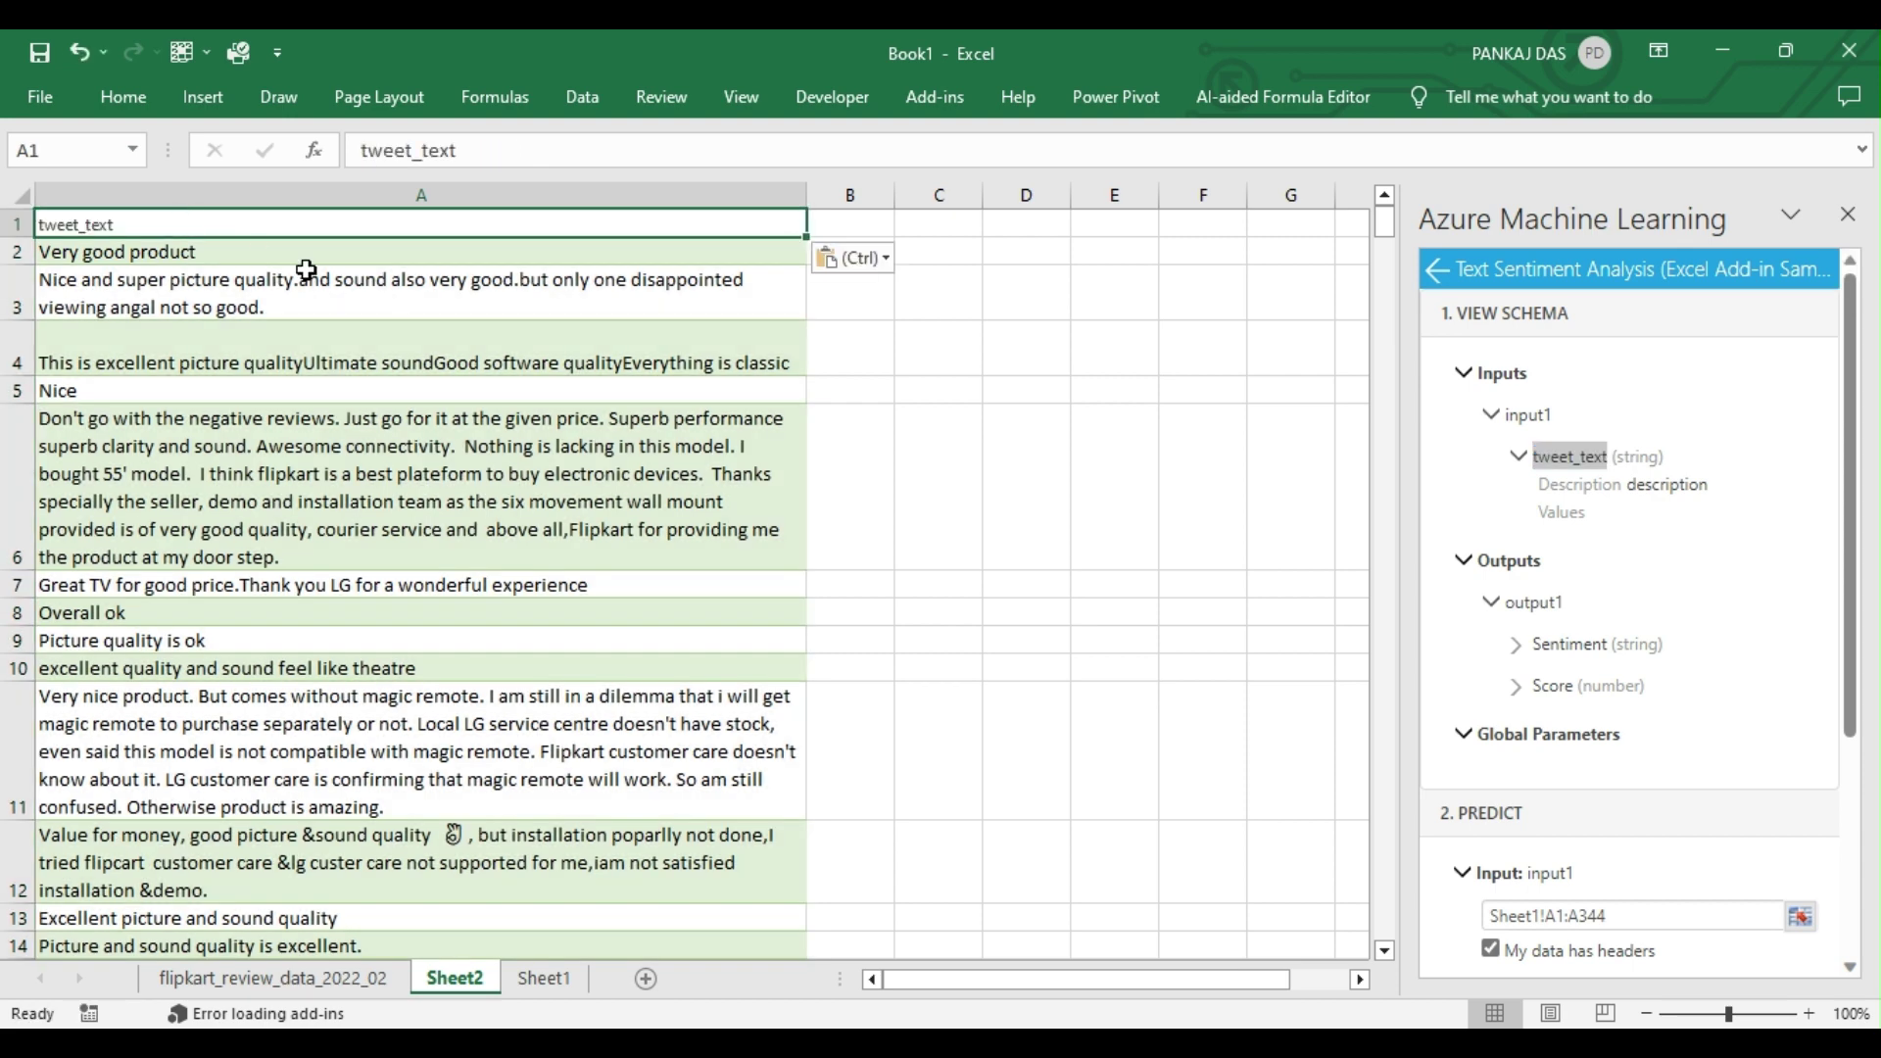
key(ctrl+b)
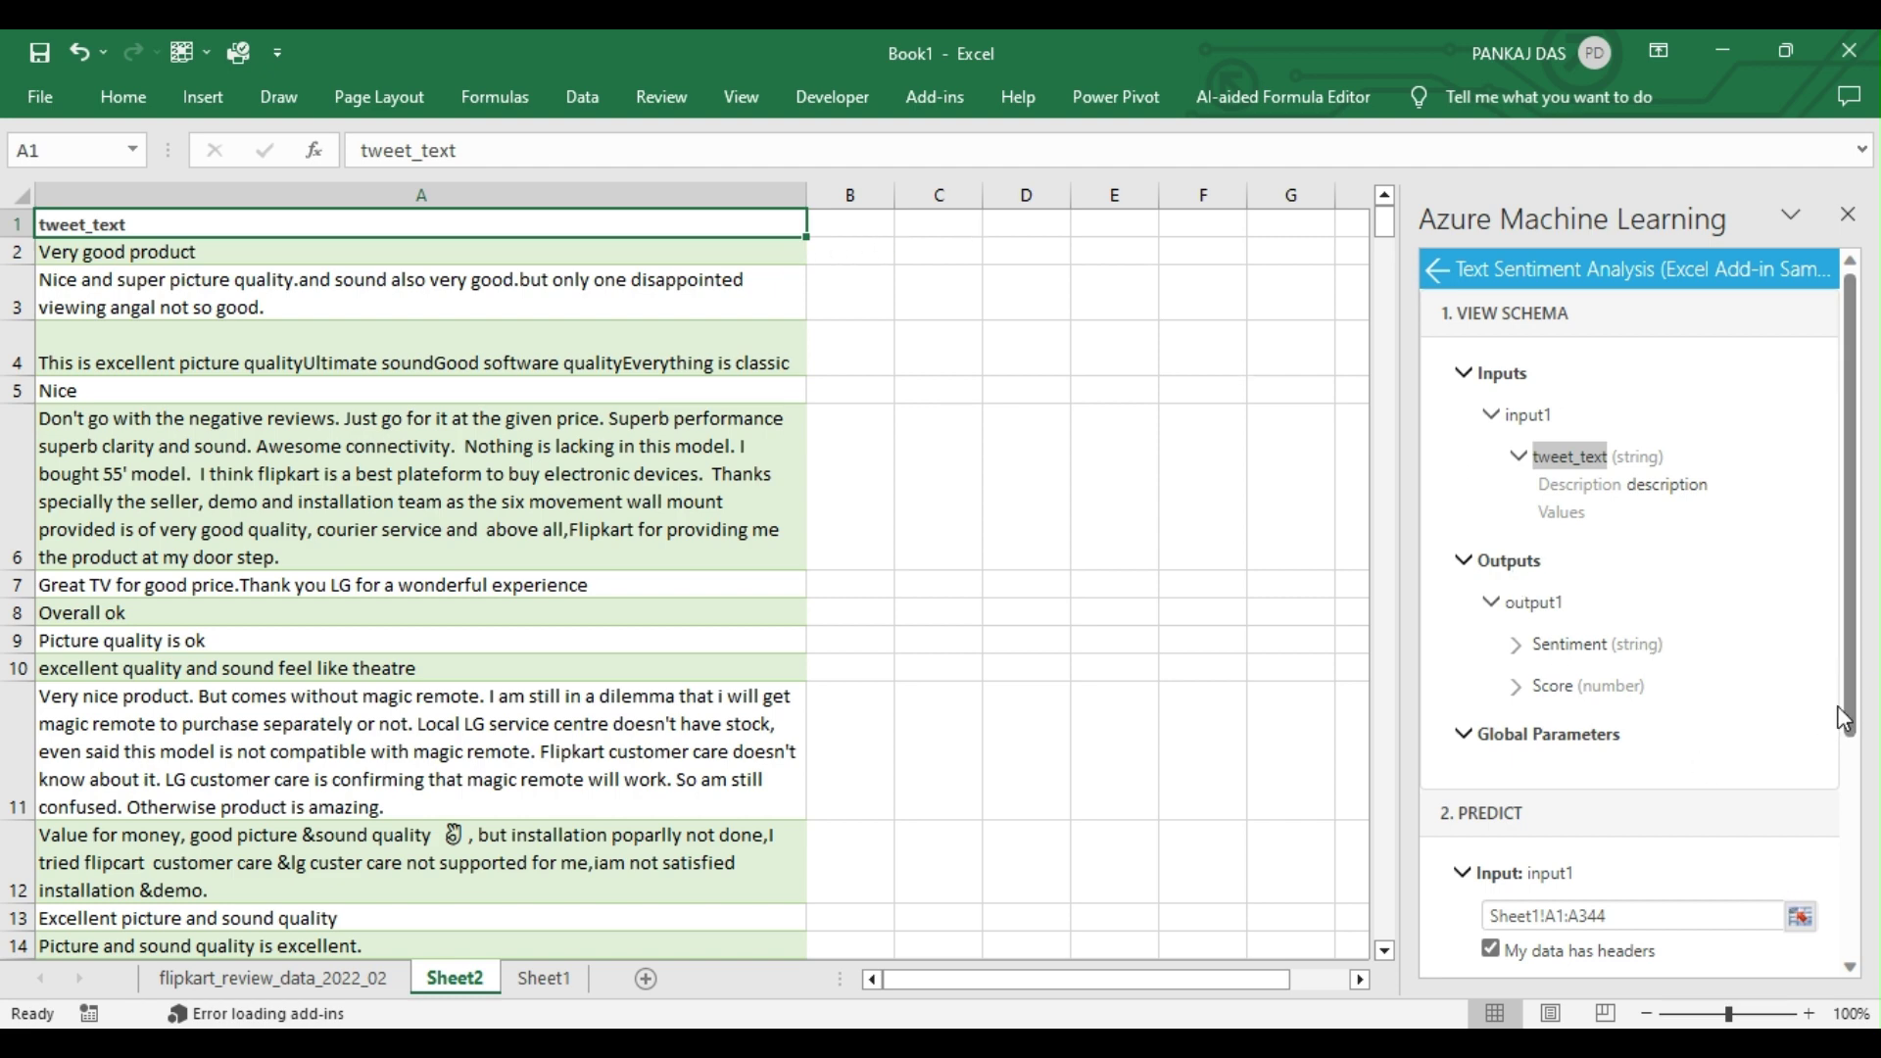
Step: Set the prediction's input range to Sheet2!A1:A344
scroll(1823, 637, down, 3)
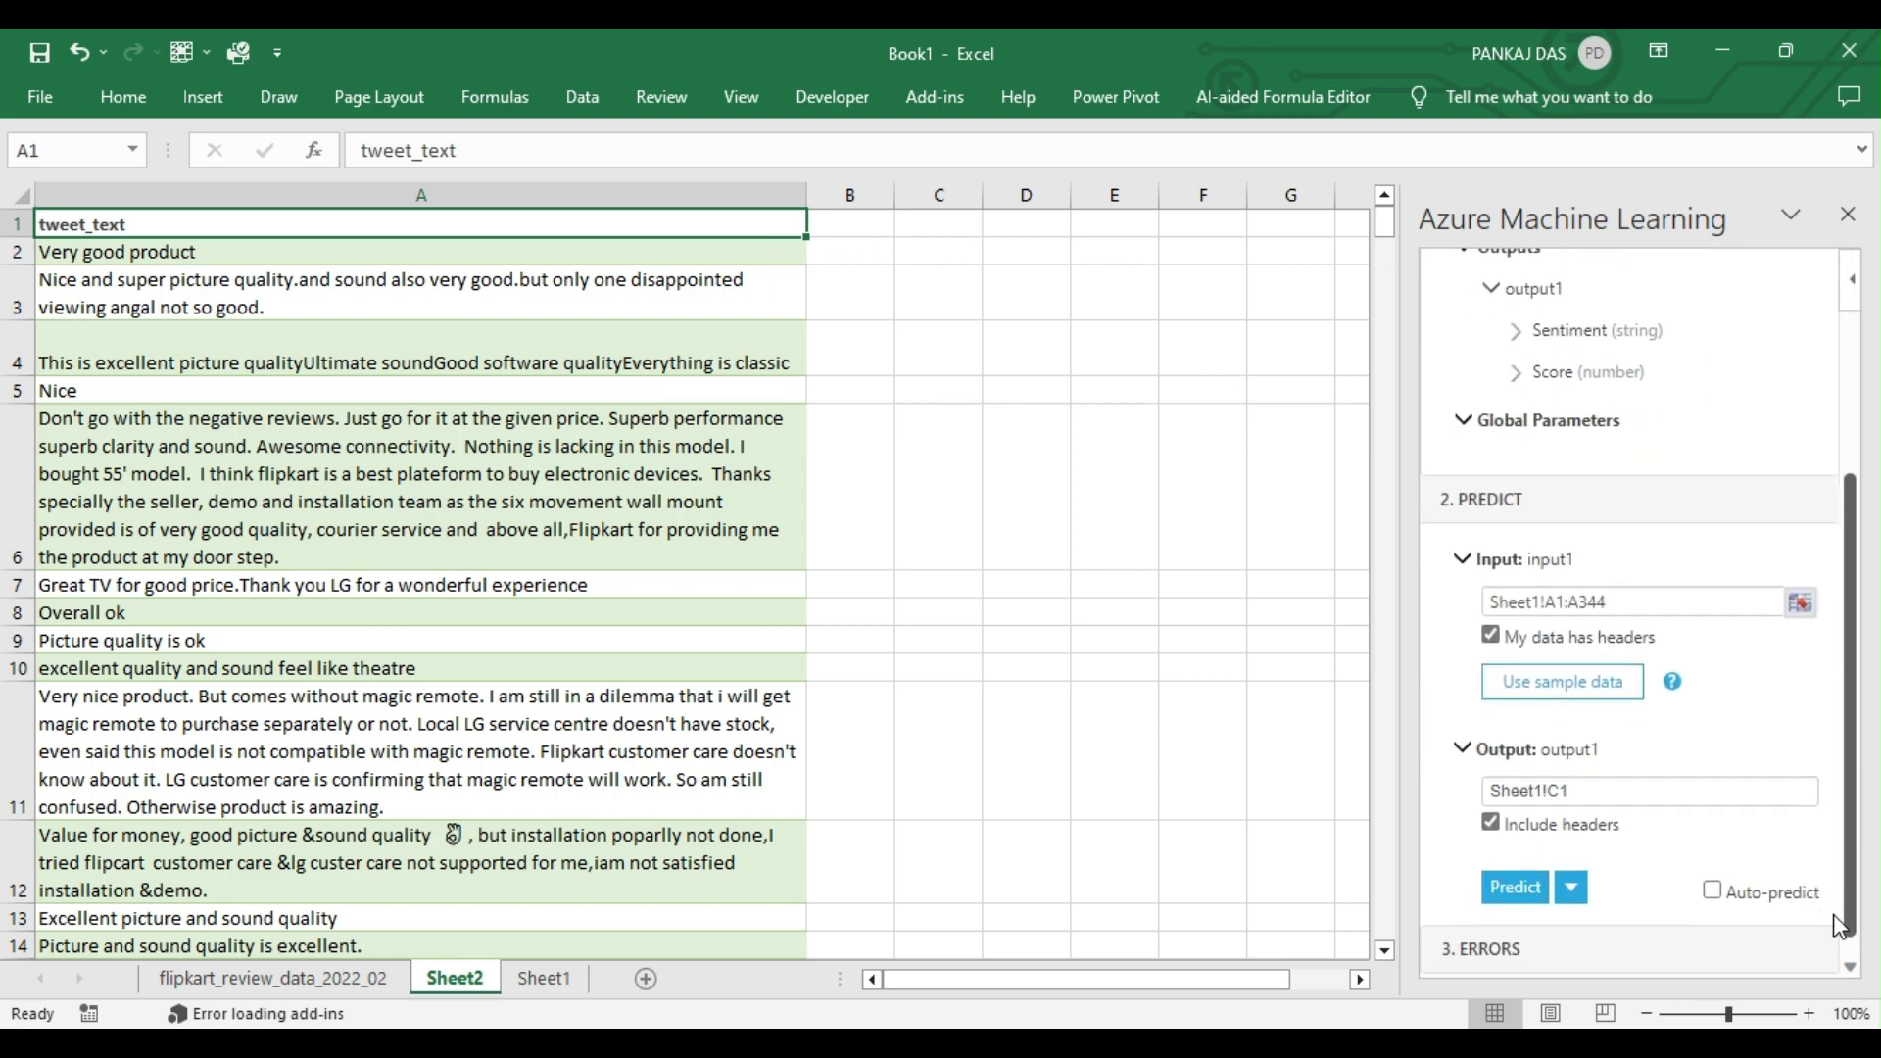
click(1801, 604)
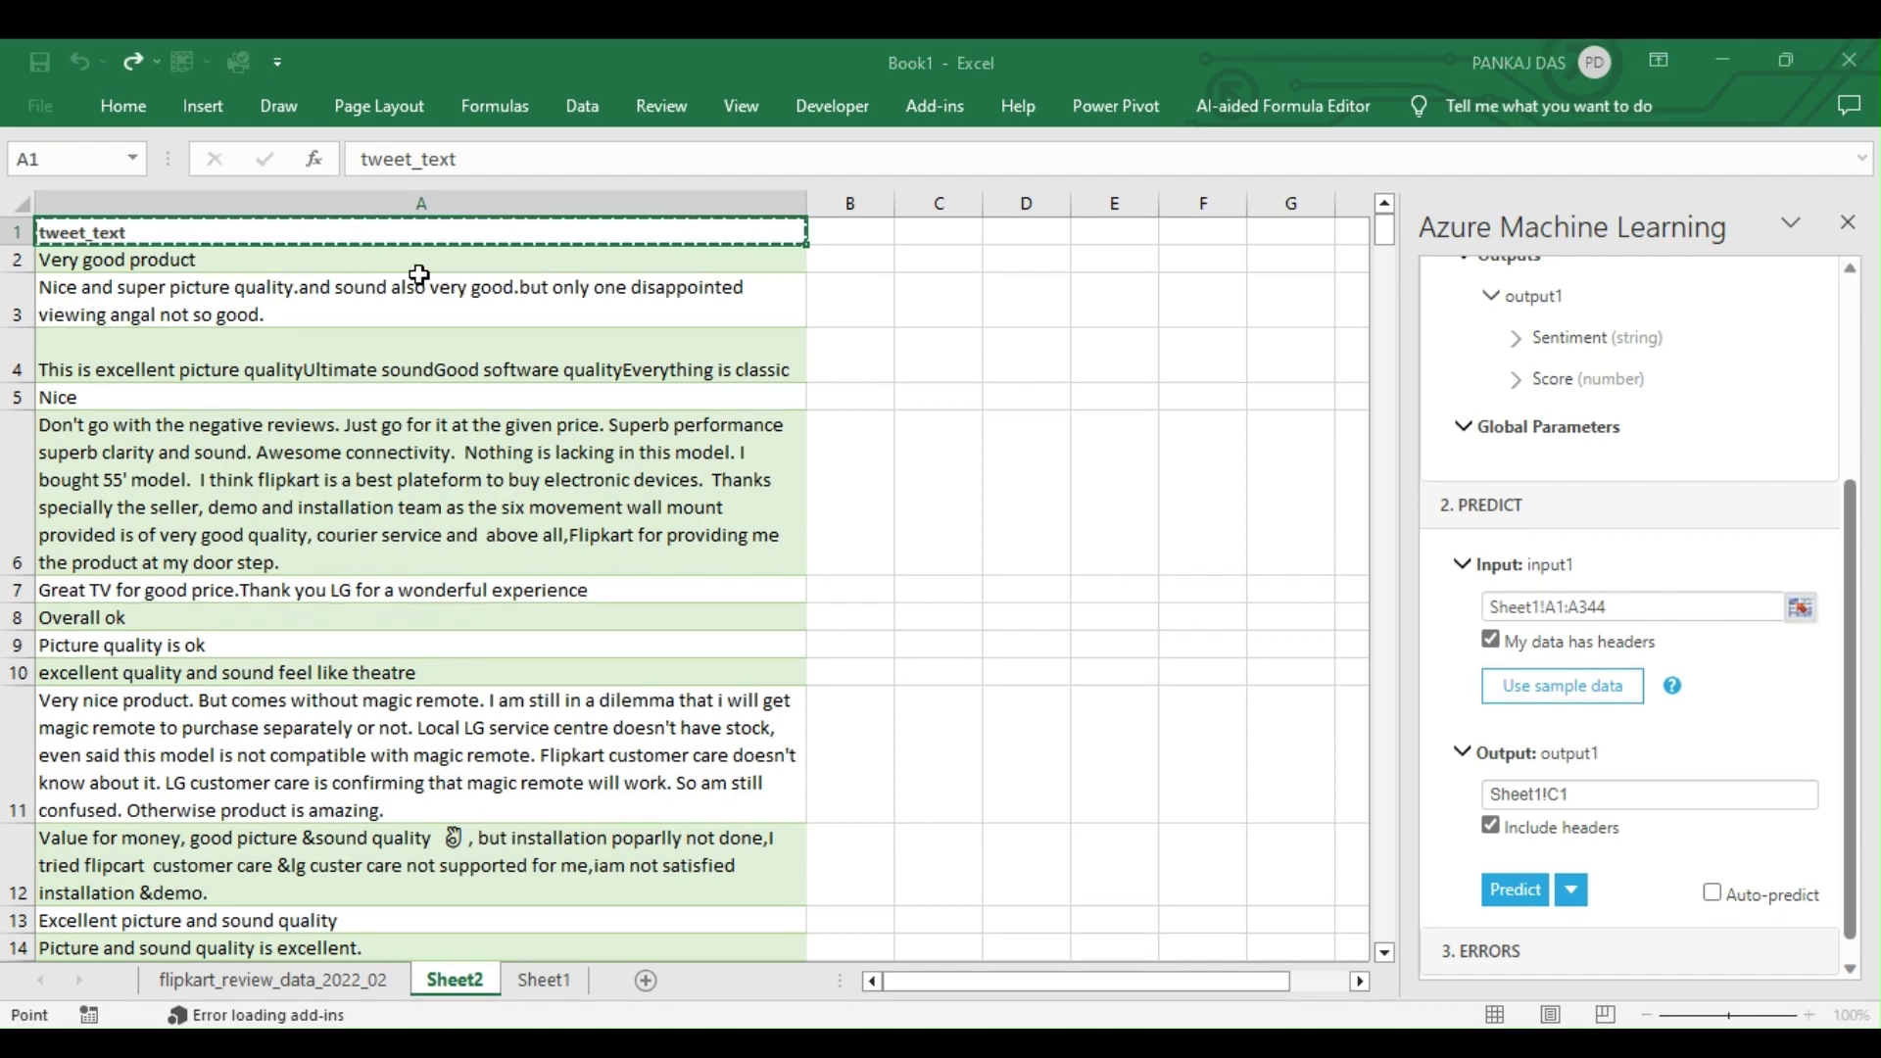
key(ctrl+shift+Down)
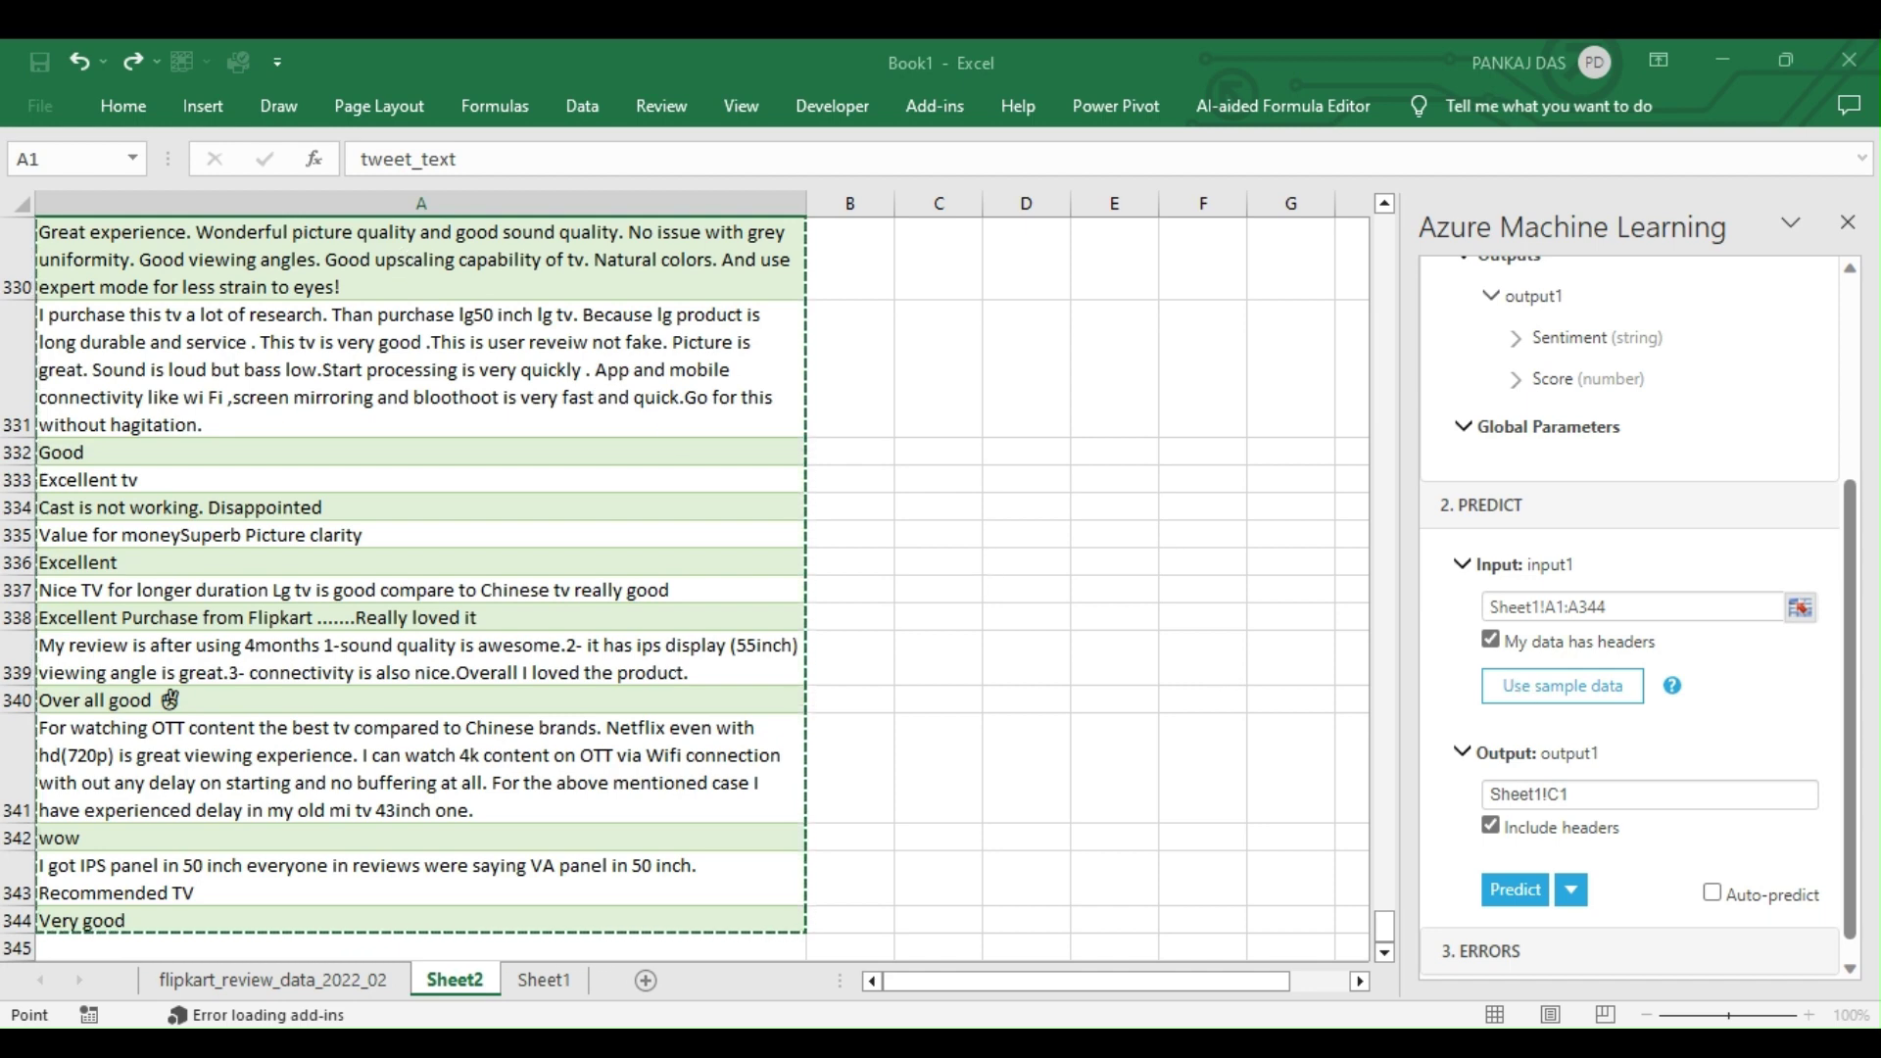
click(1273, 638)
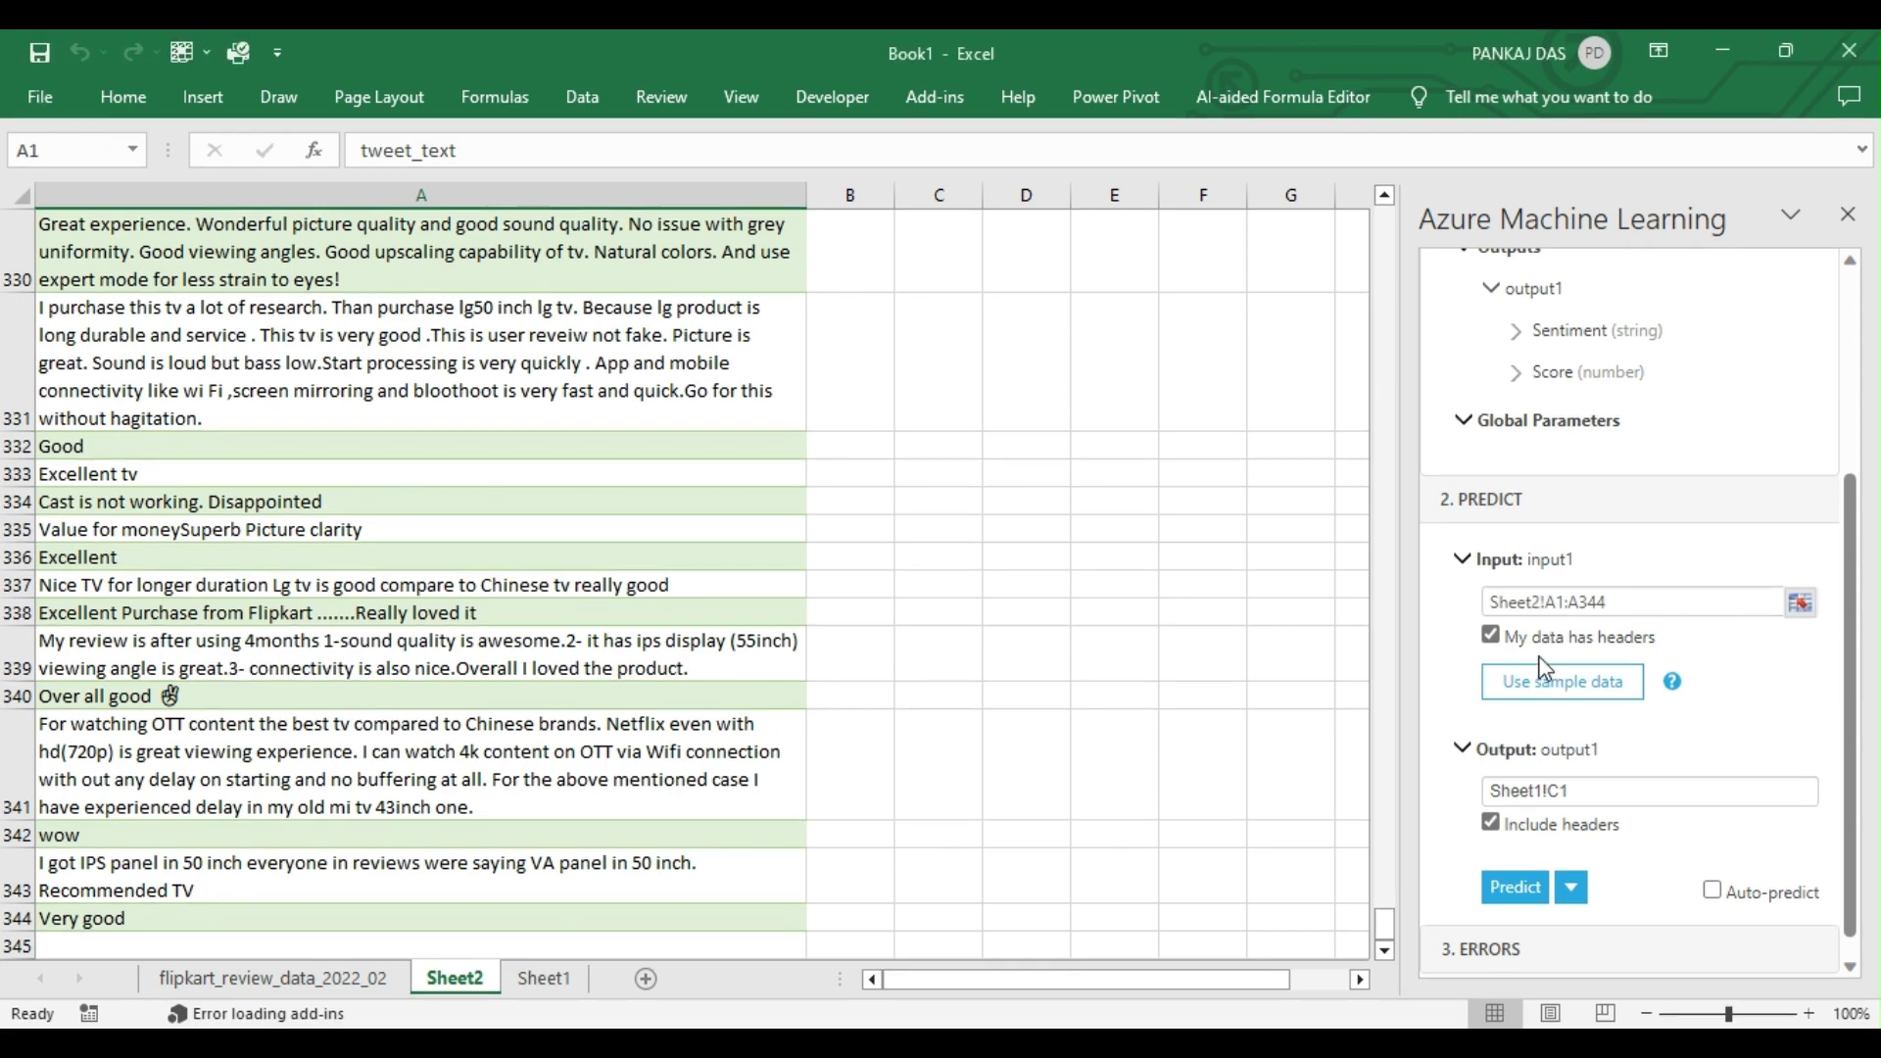
Step: Set the prediction's output cell to Sheet2!C1 with headers included and run the sentiment prediction
drag(1565, 601, 1486, 596)
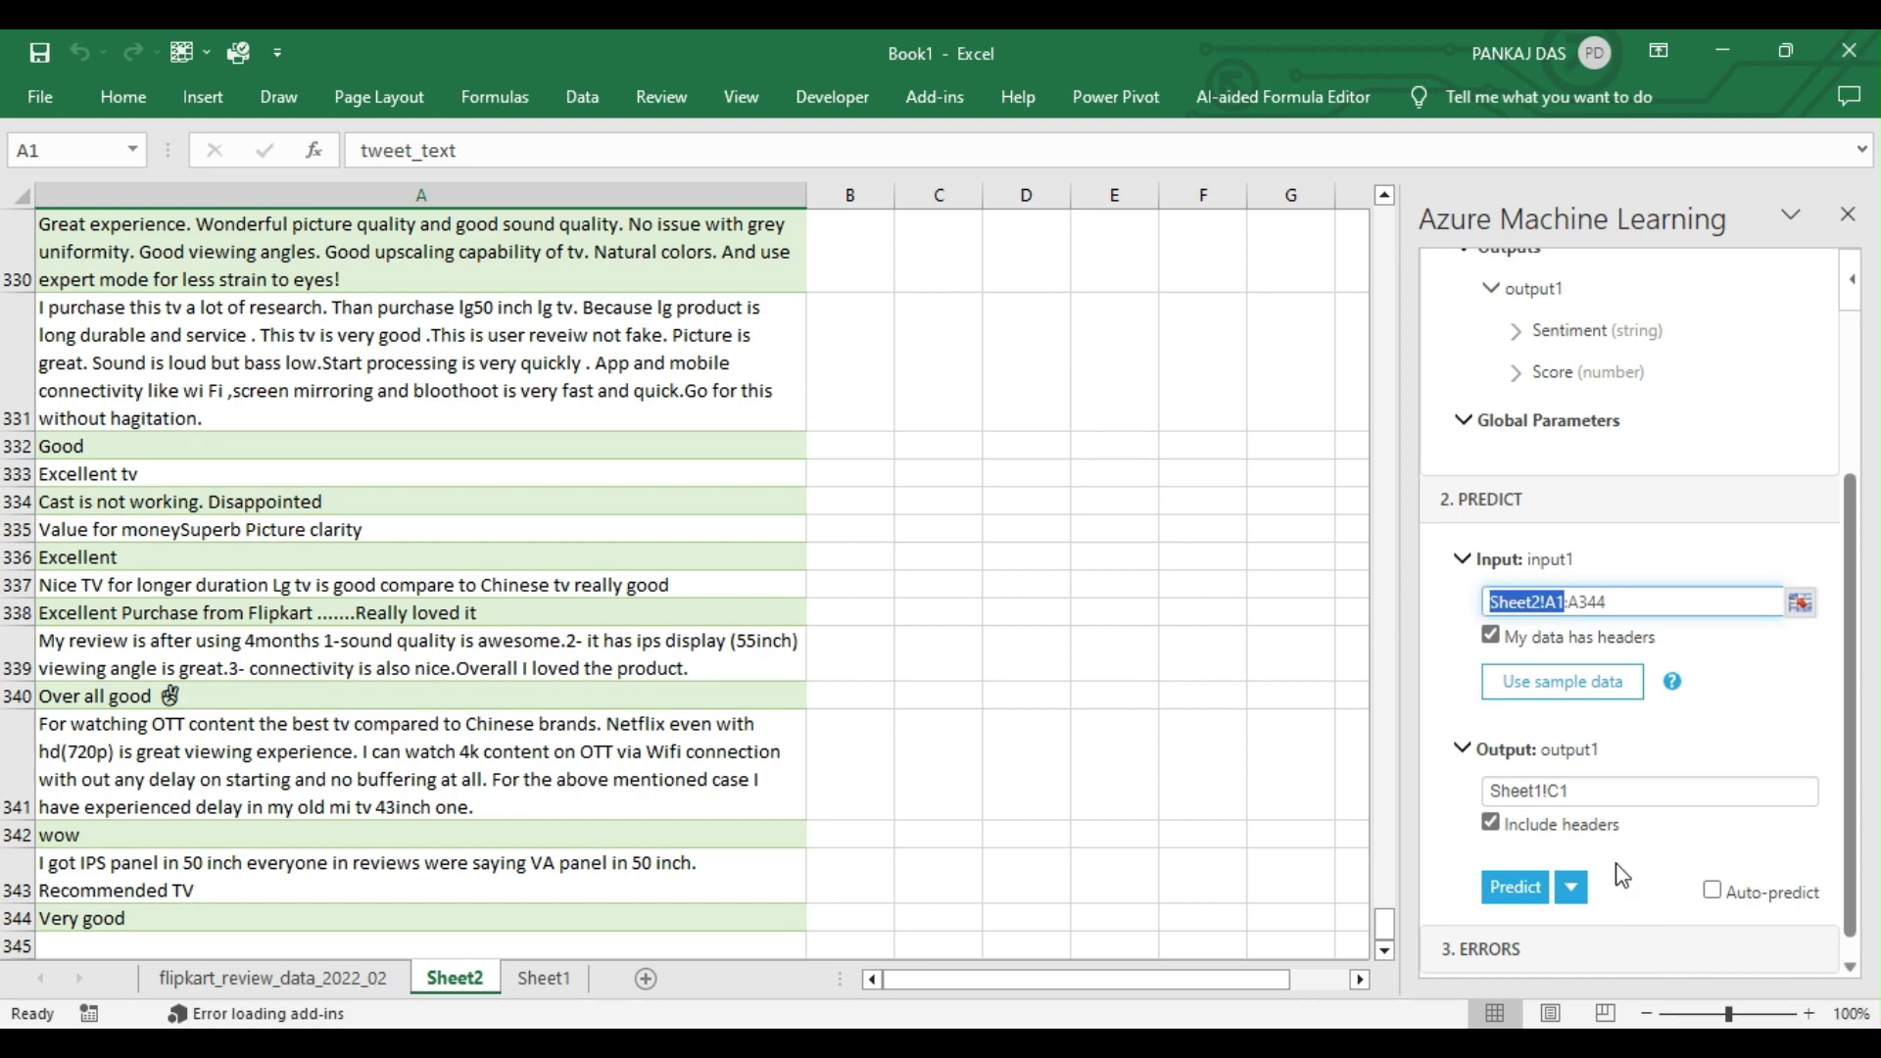
click(1551, 797)
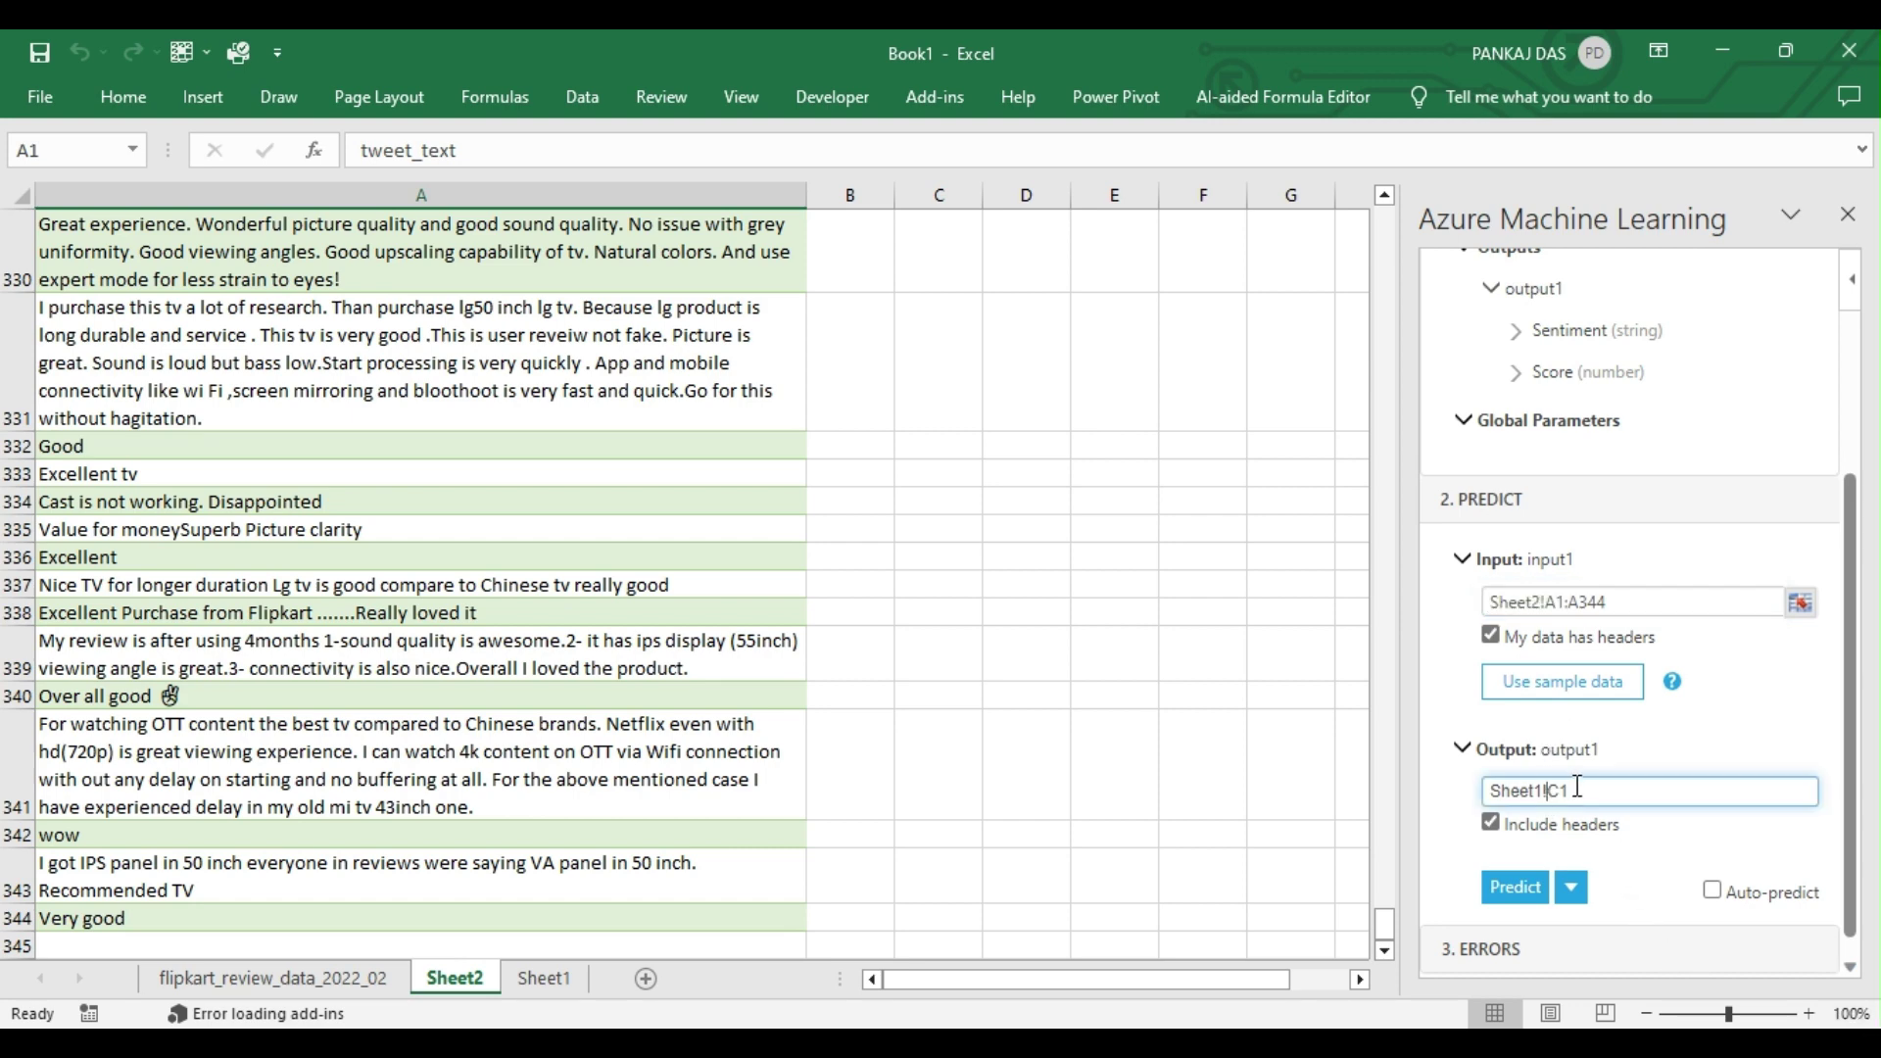
click(958, 262)
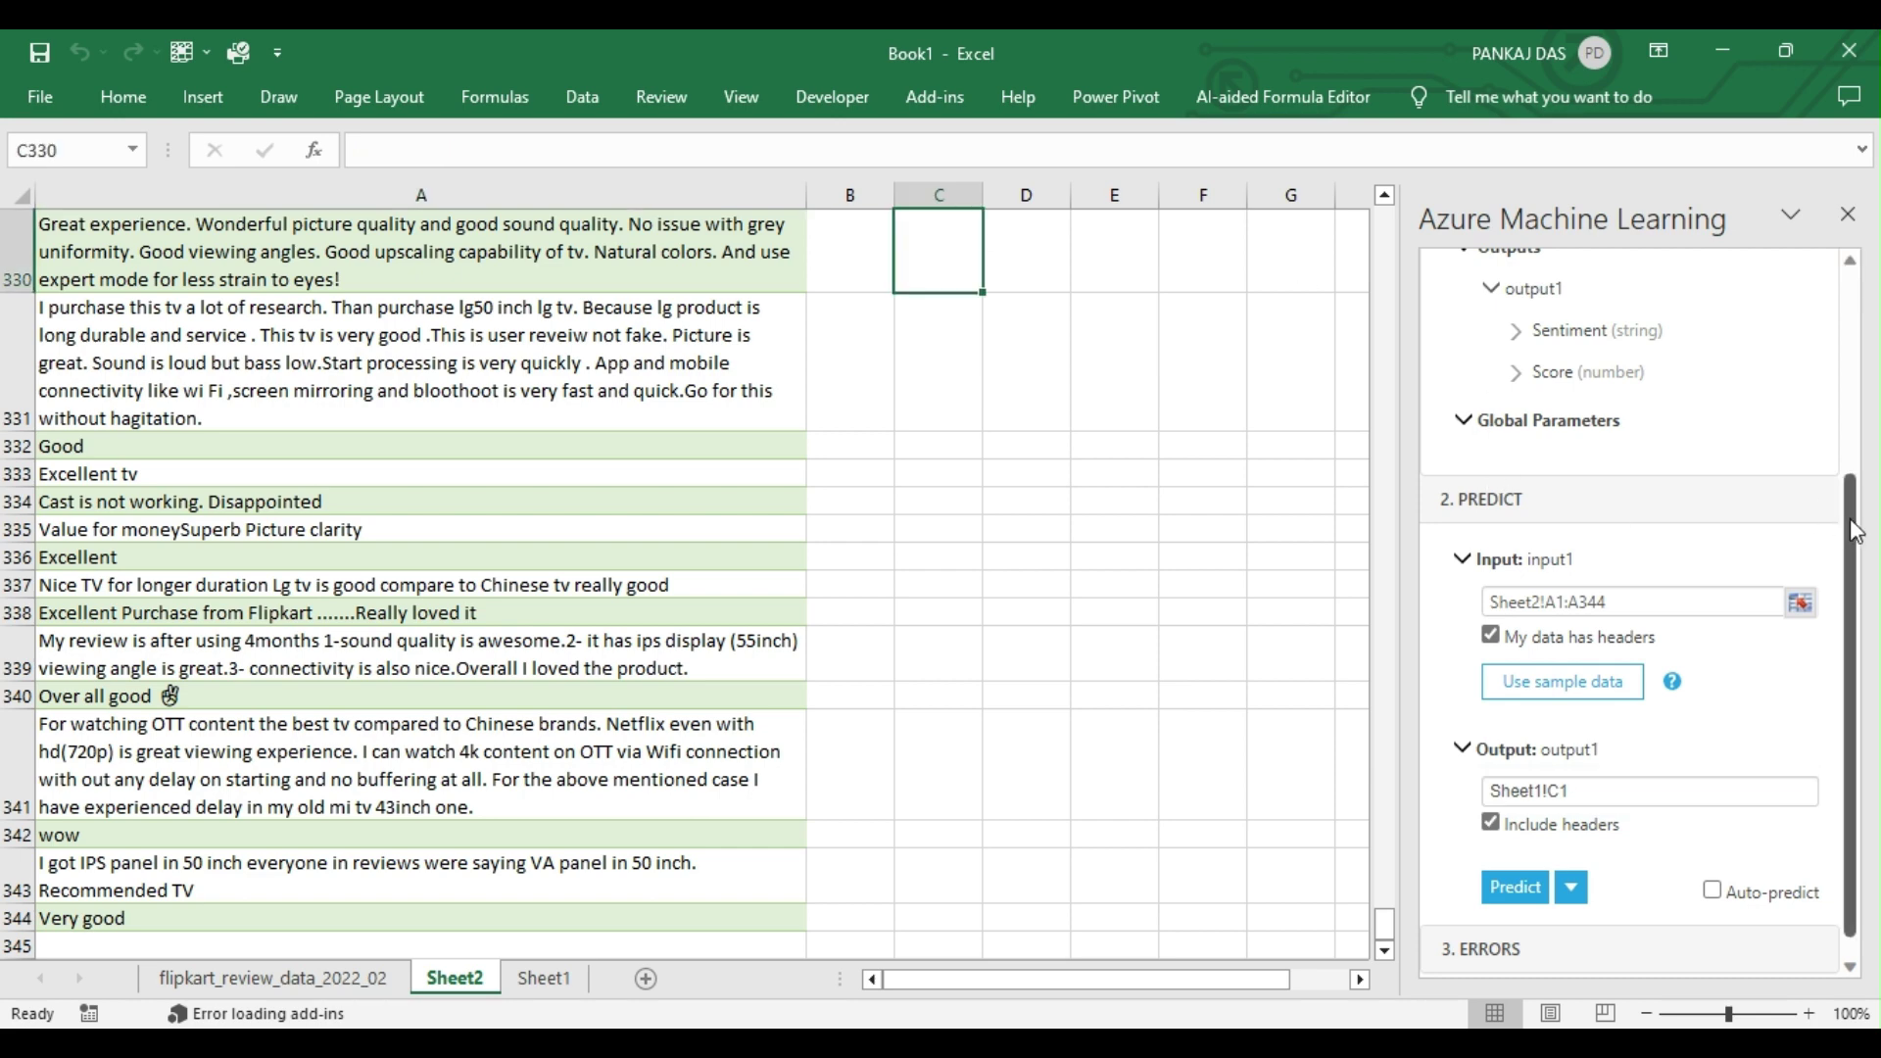
scroll(1864, 532, up, 3)
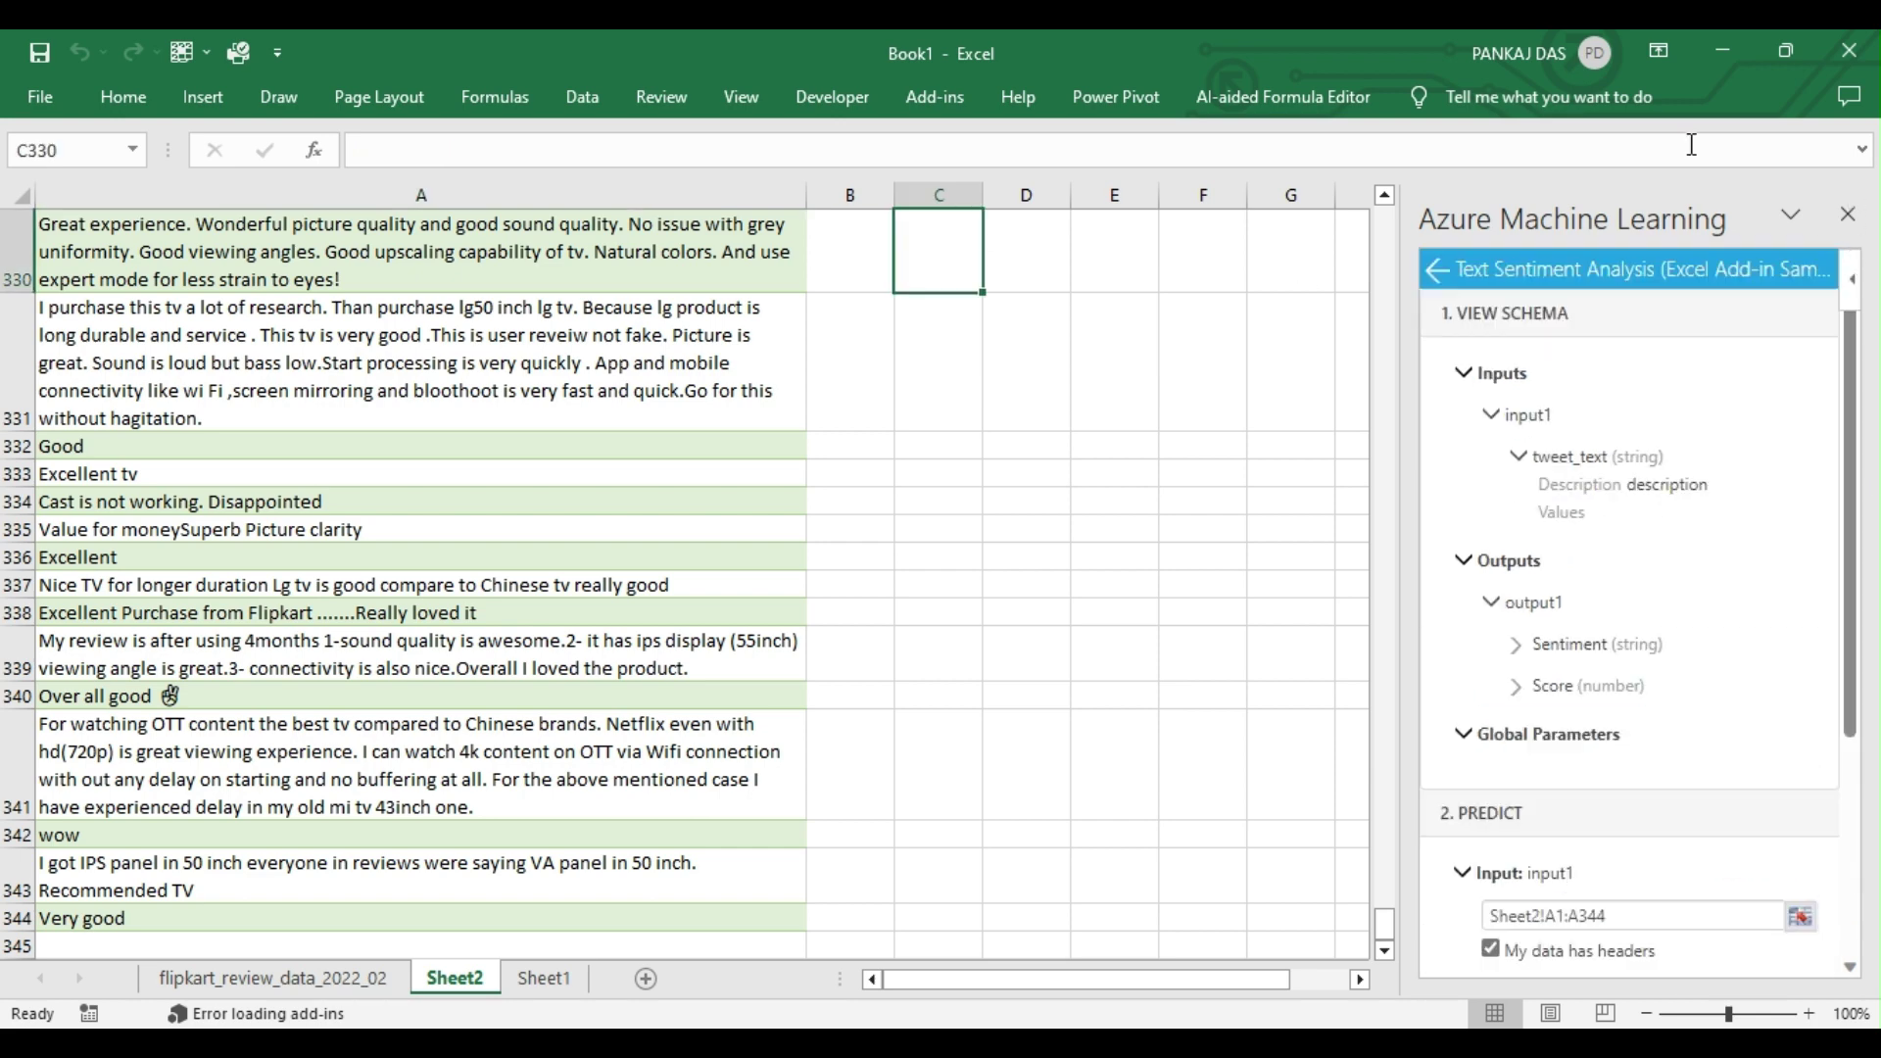
click(1619, 209)
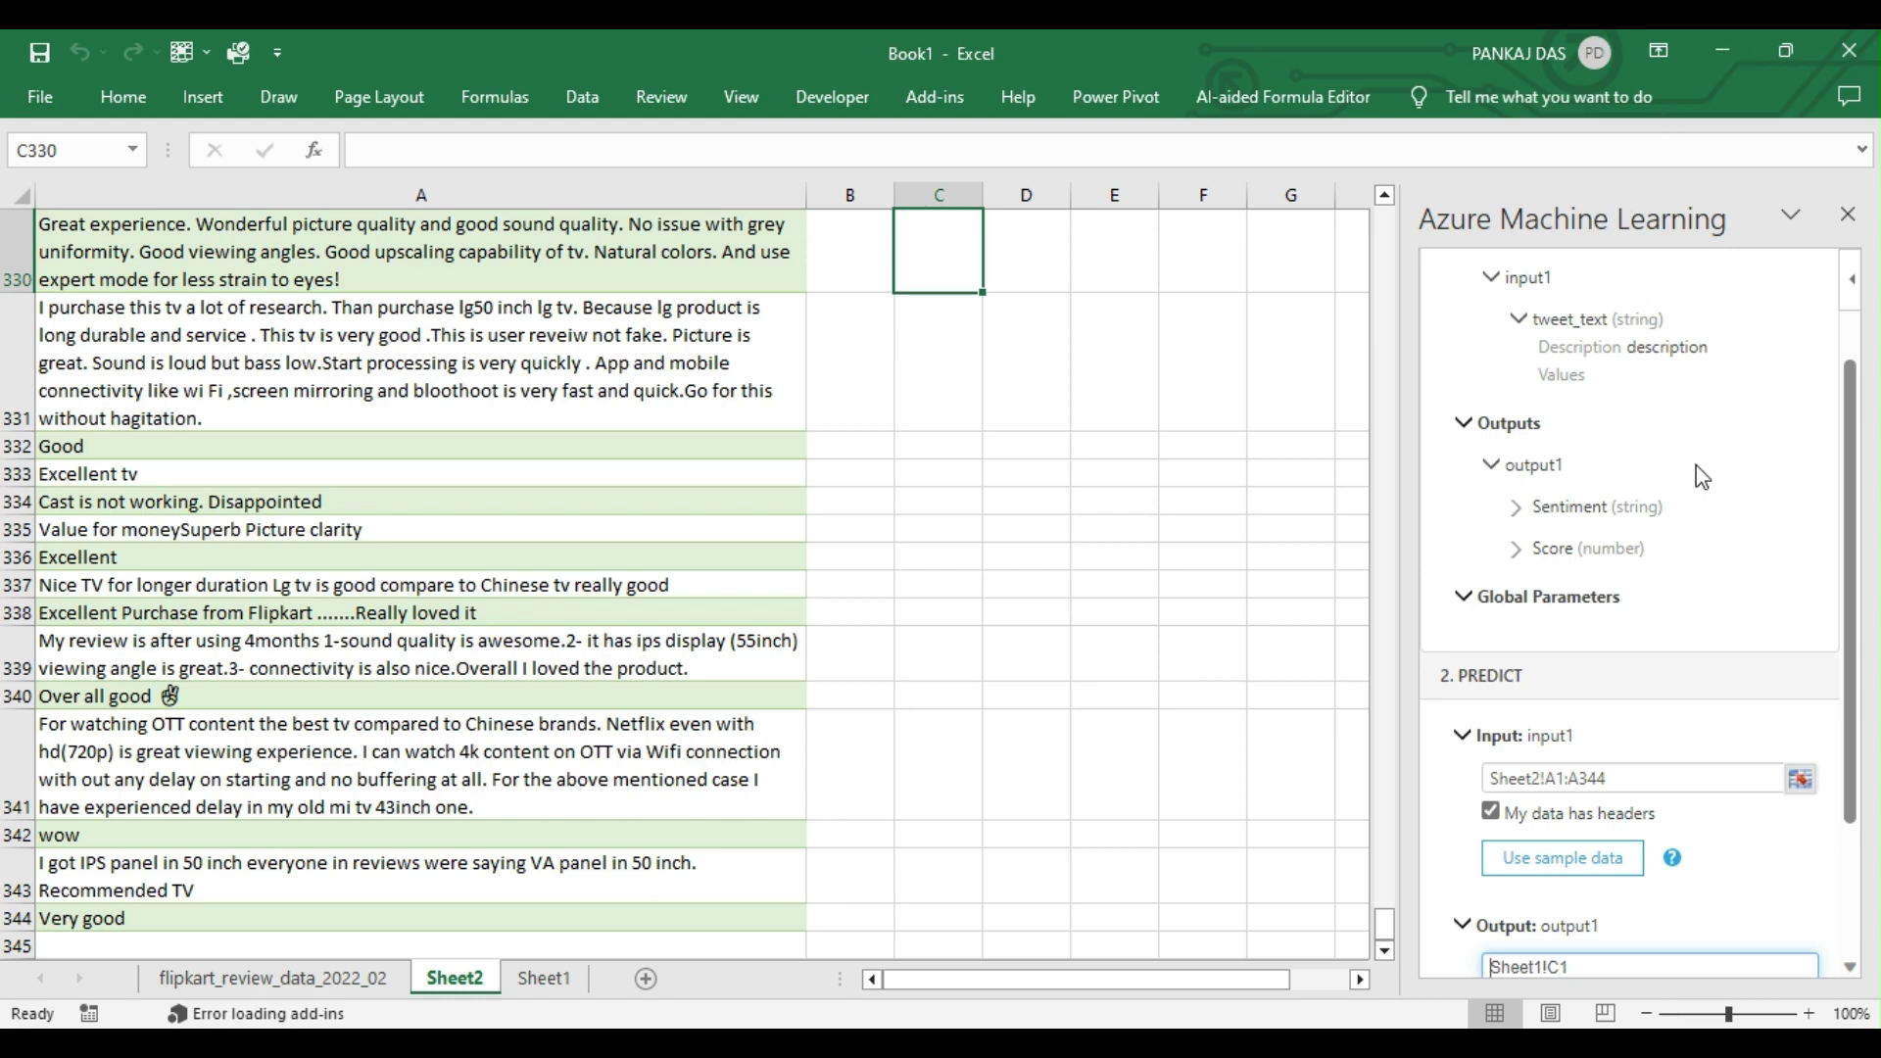
click(1030, 428)
click(945, 239)
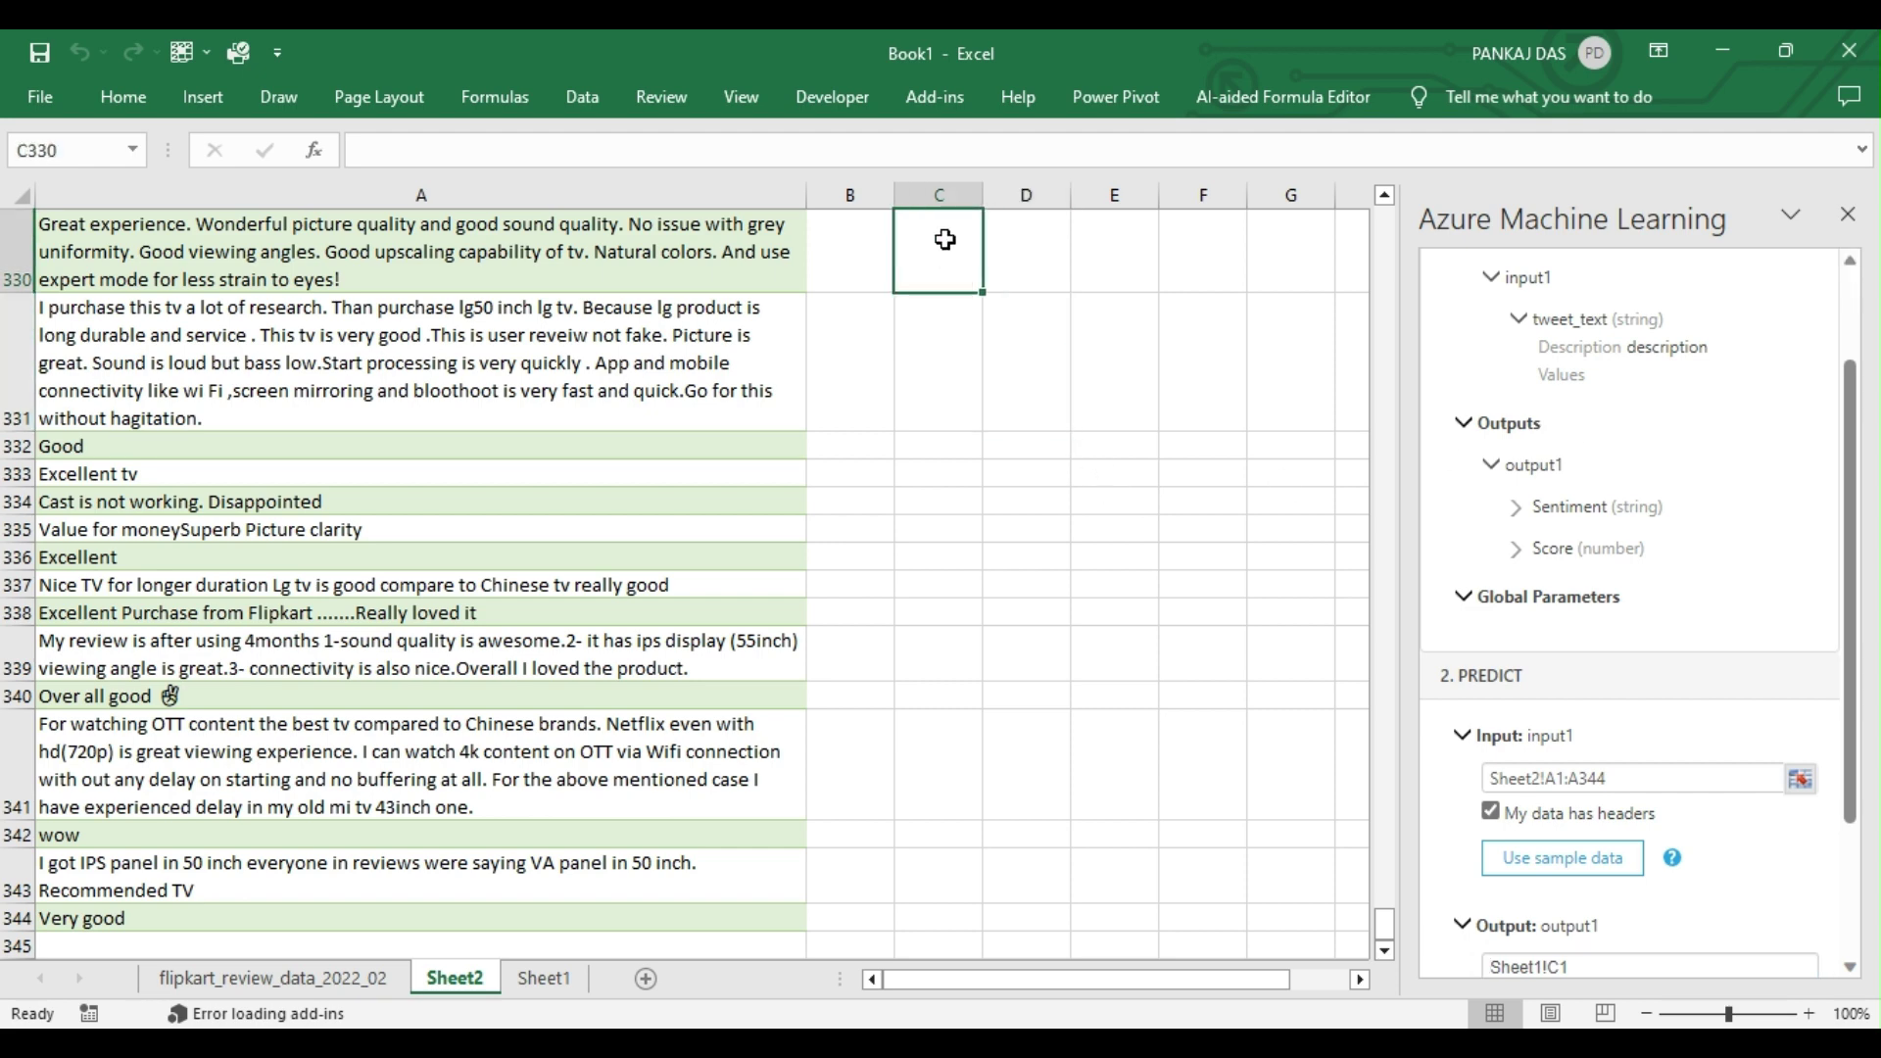
key(ctrl+Up)
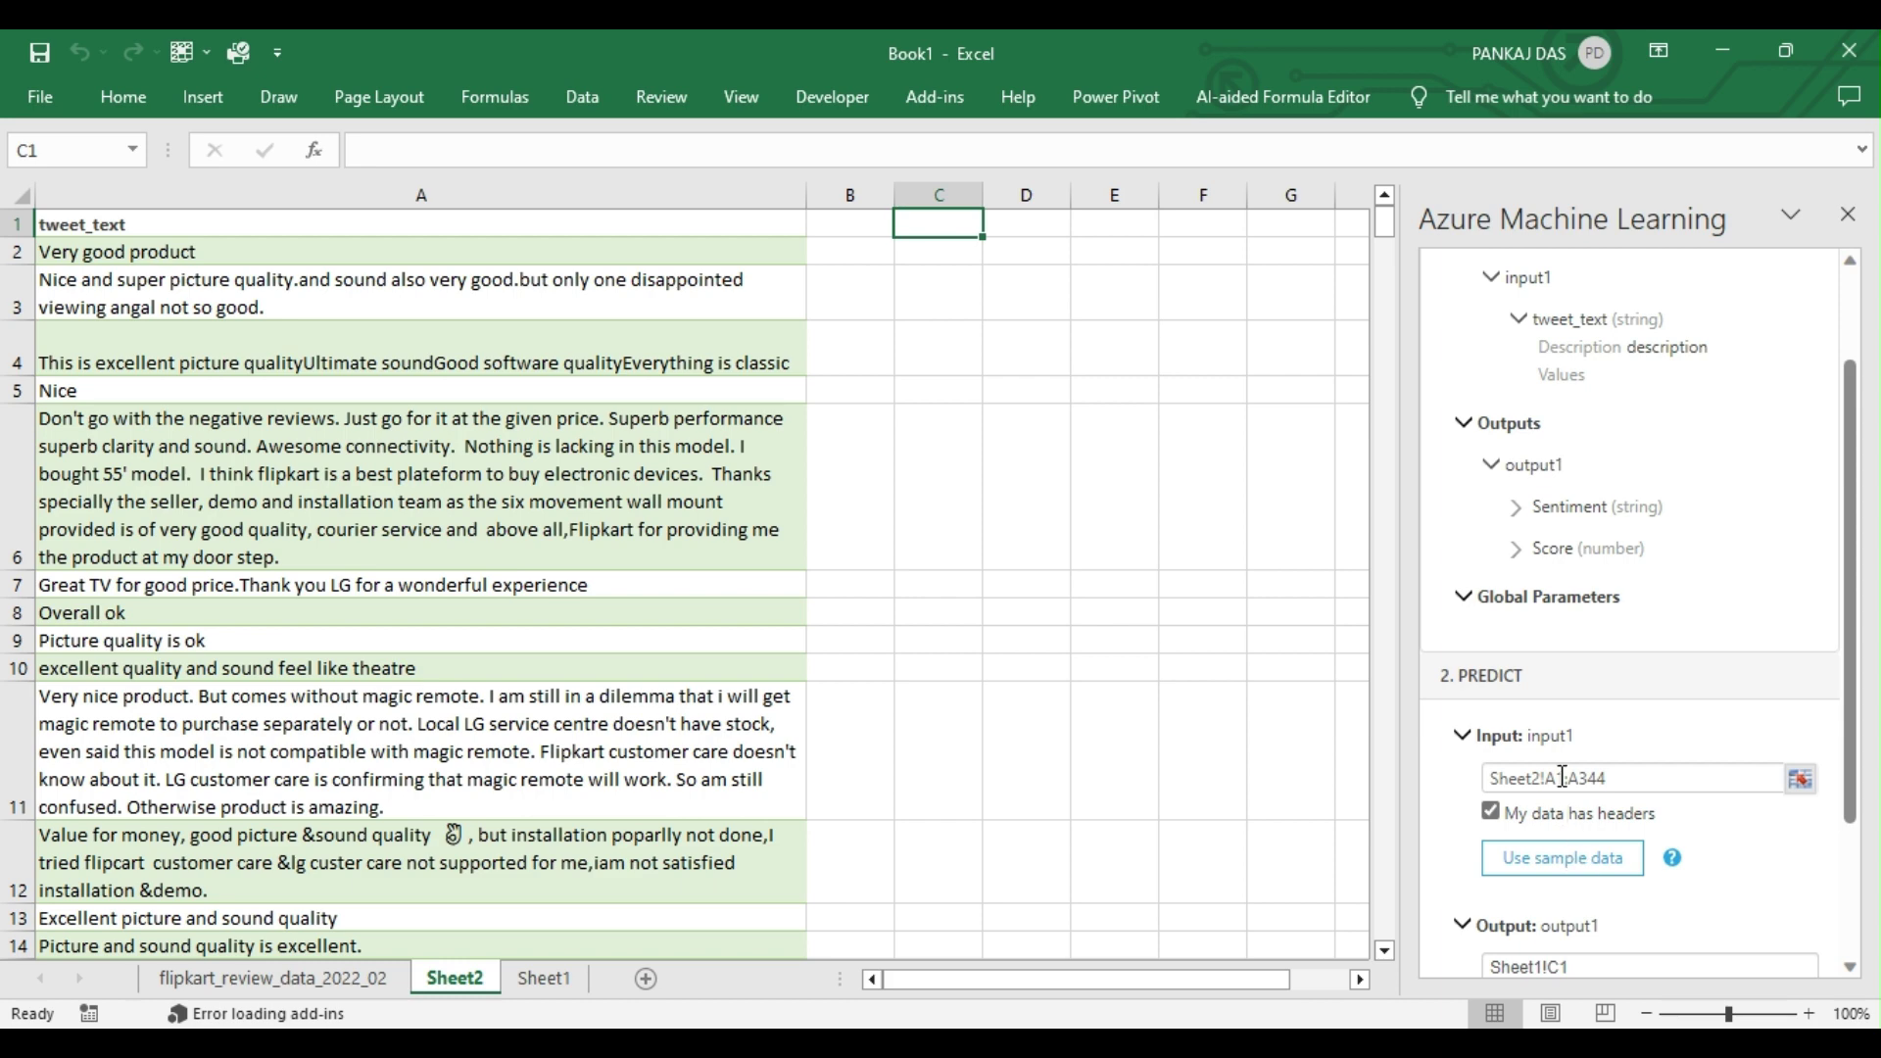
scroll(1844, 754, down, 2)
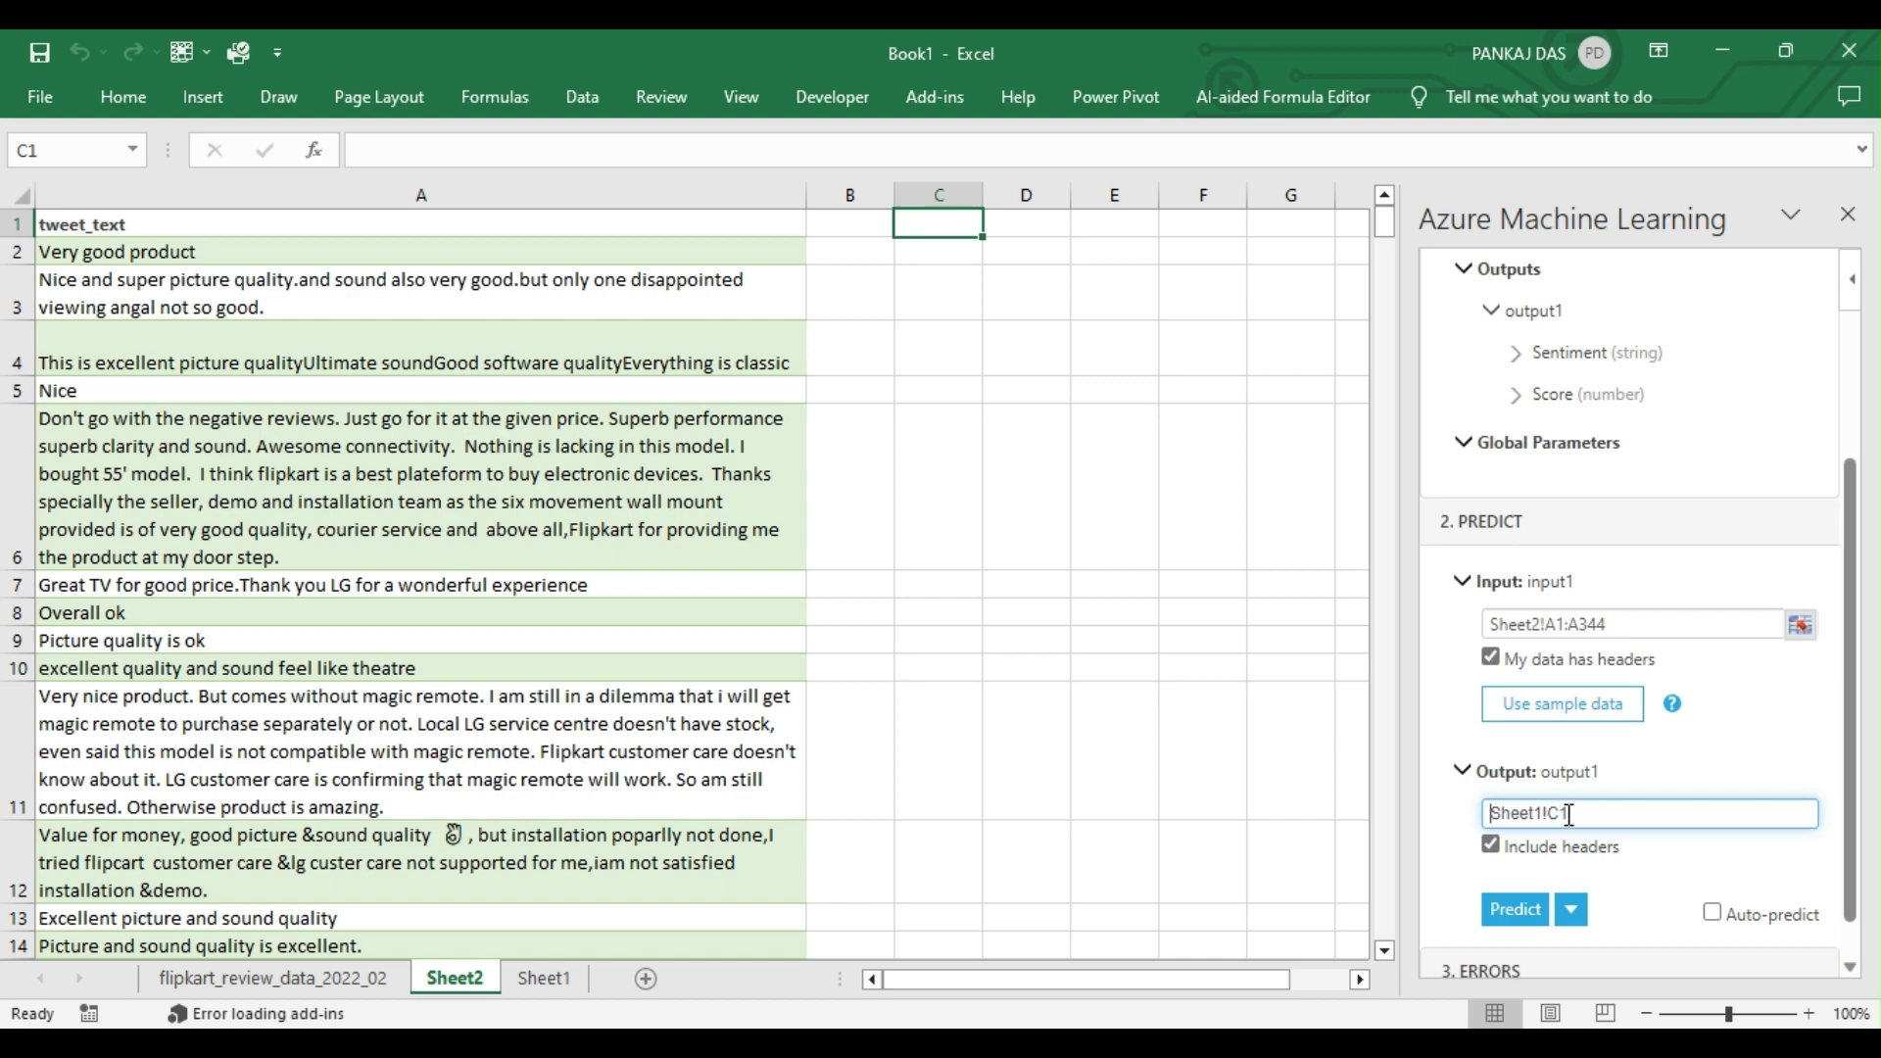
drag(1569, 814, 1370, 821)
text(Sheet2!A1)
drag(1859, 906, 1857, 959)
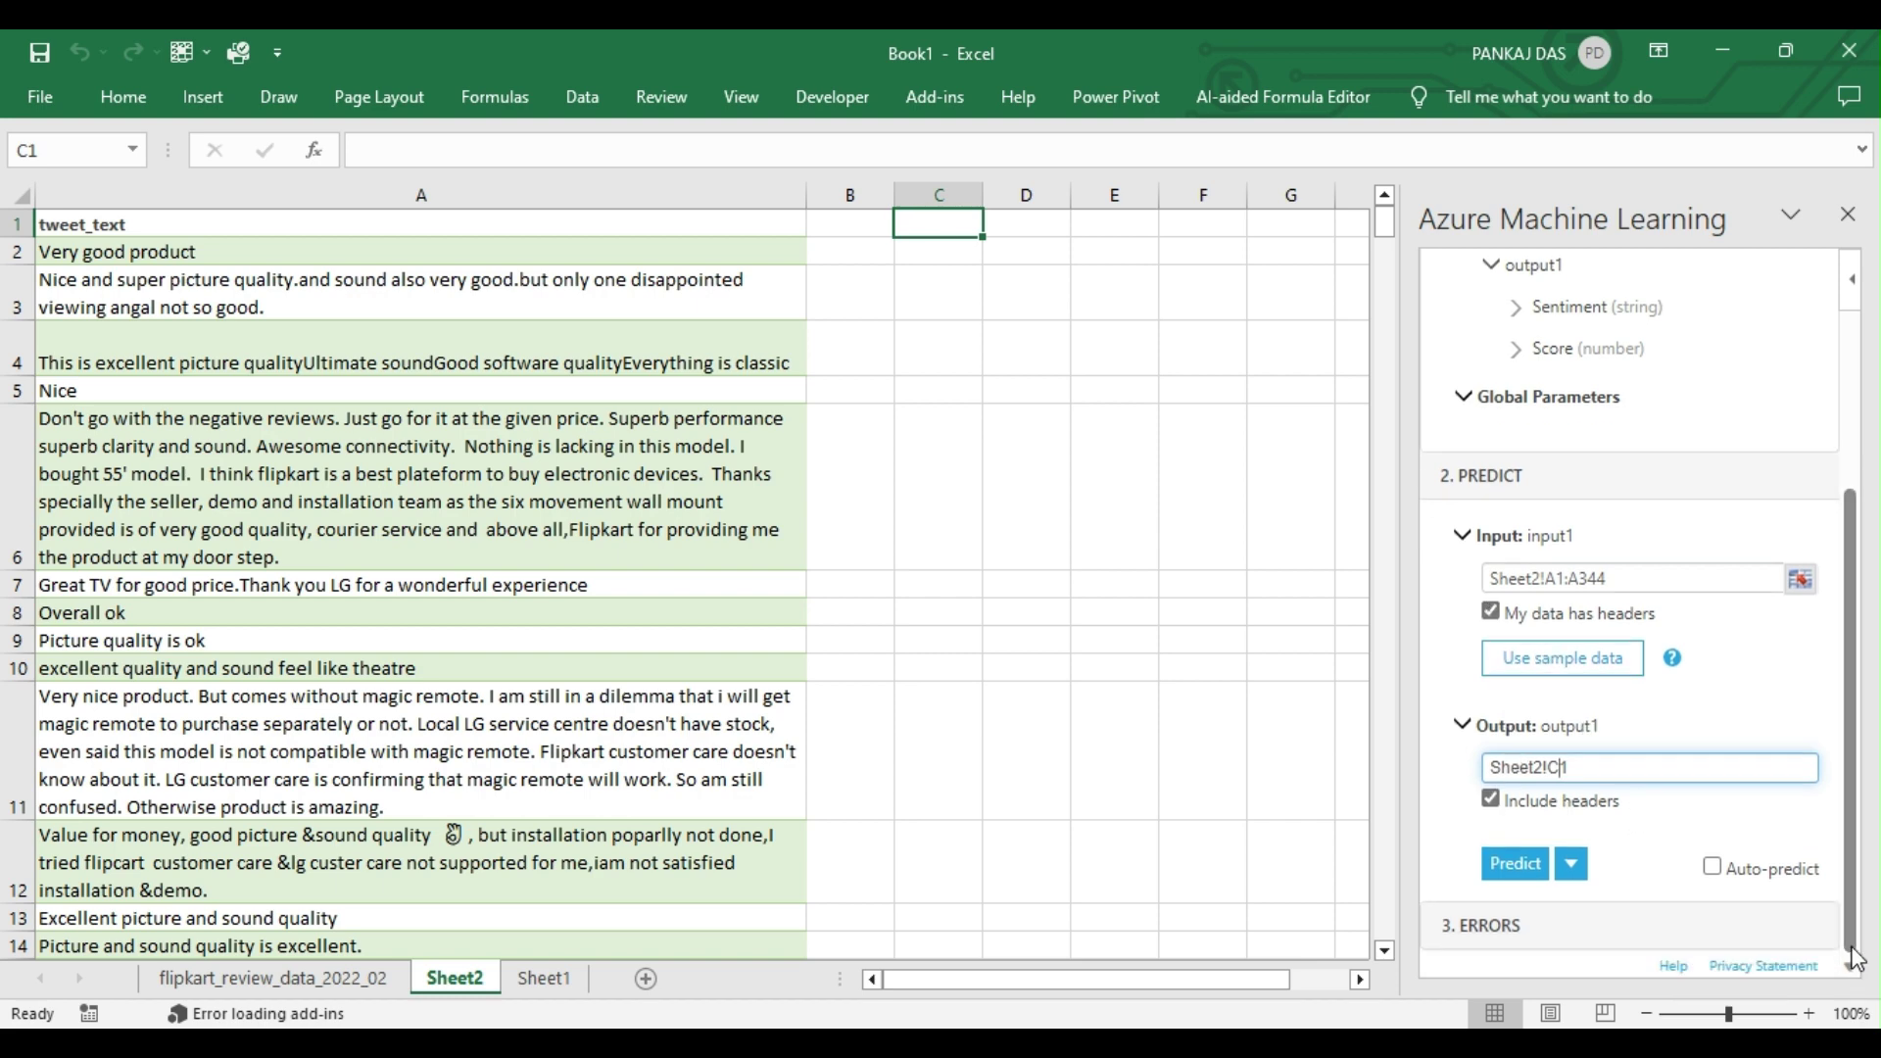
click(1516, 865)
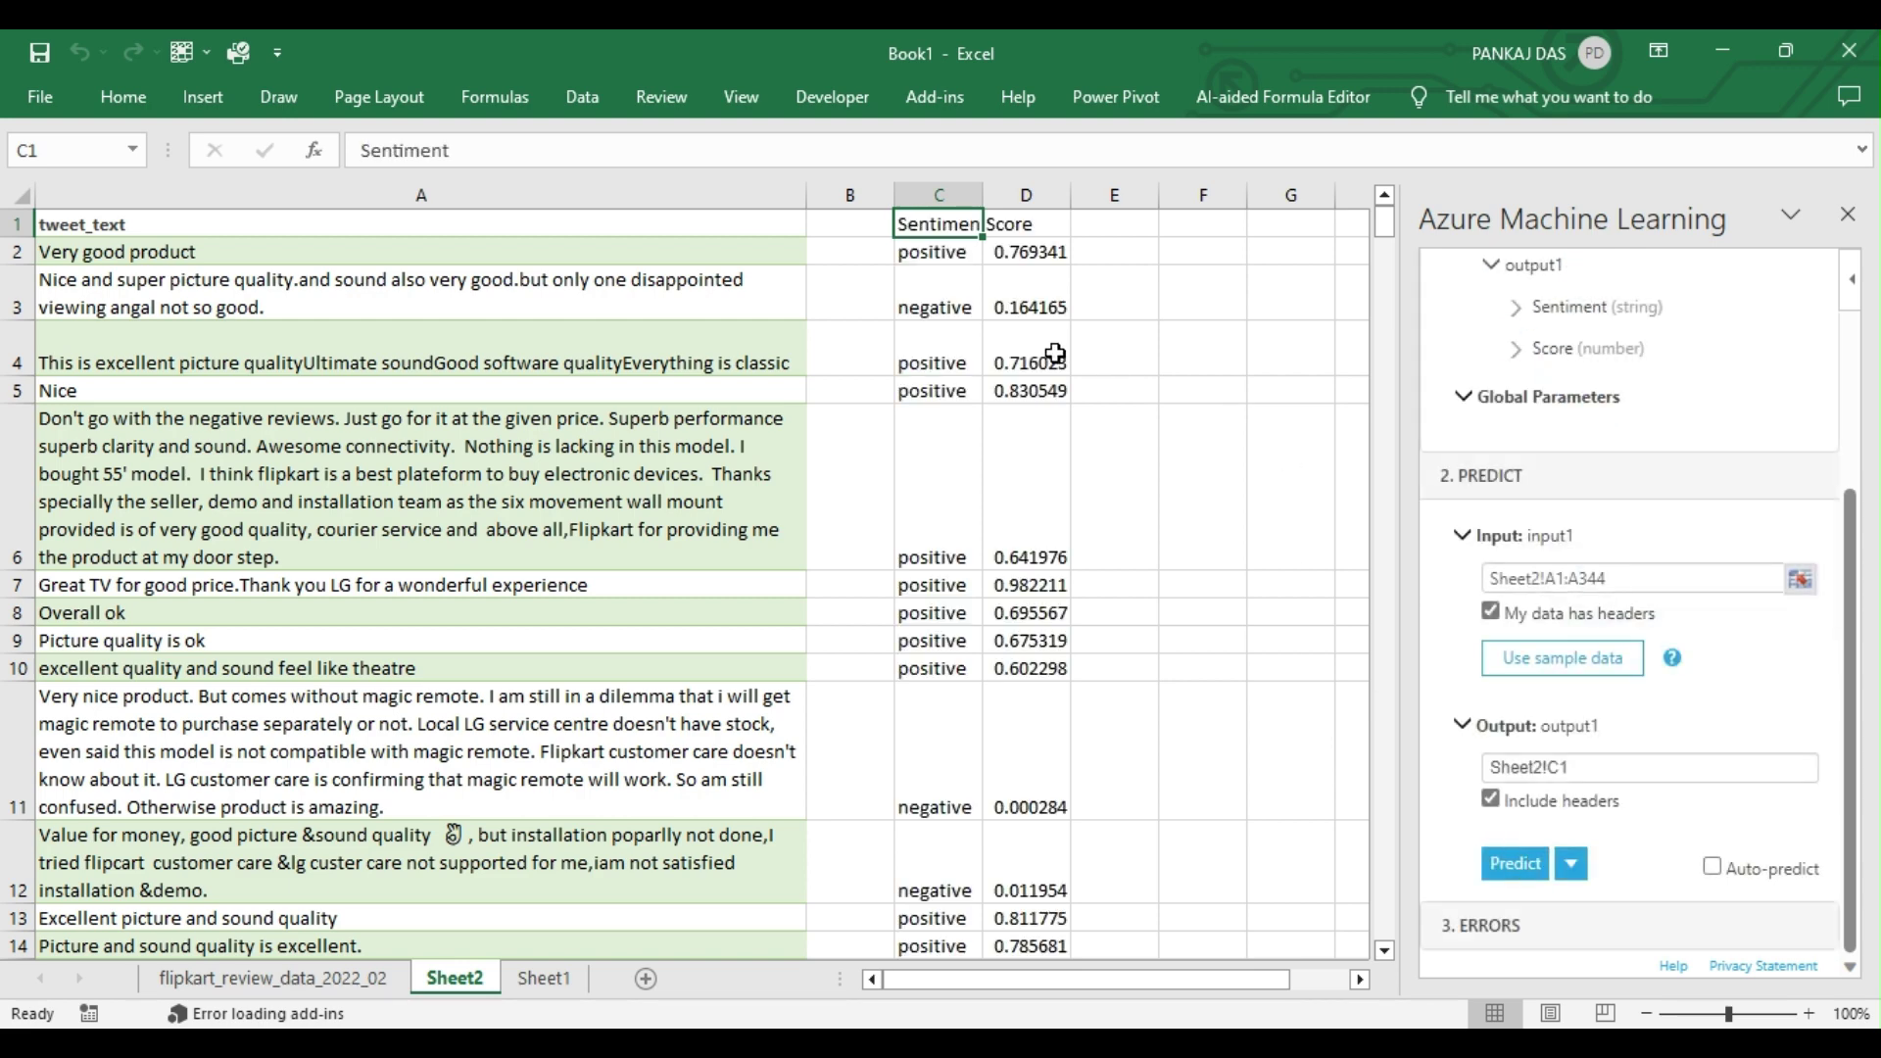
Step: Widen column C to fit its contents and make the Sentiment and Score headers in C1:D1 bold
drag(982, 199, 1050, 226)
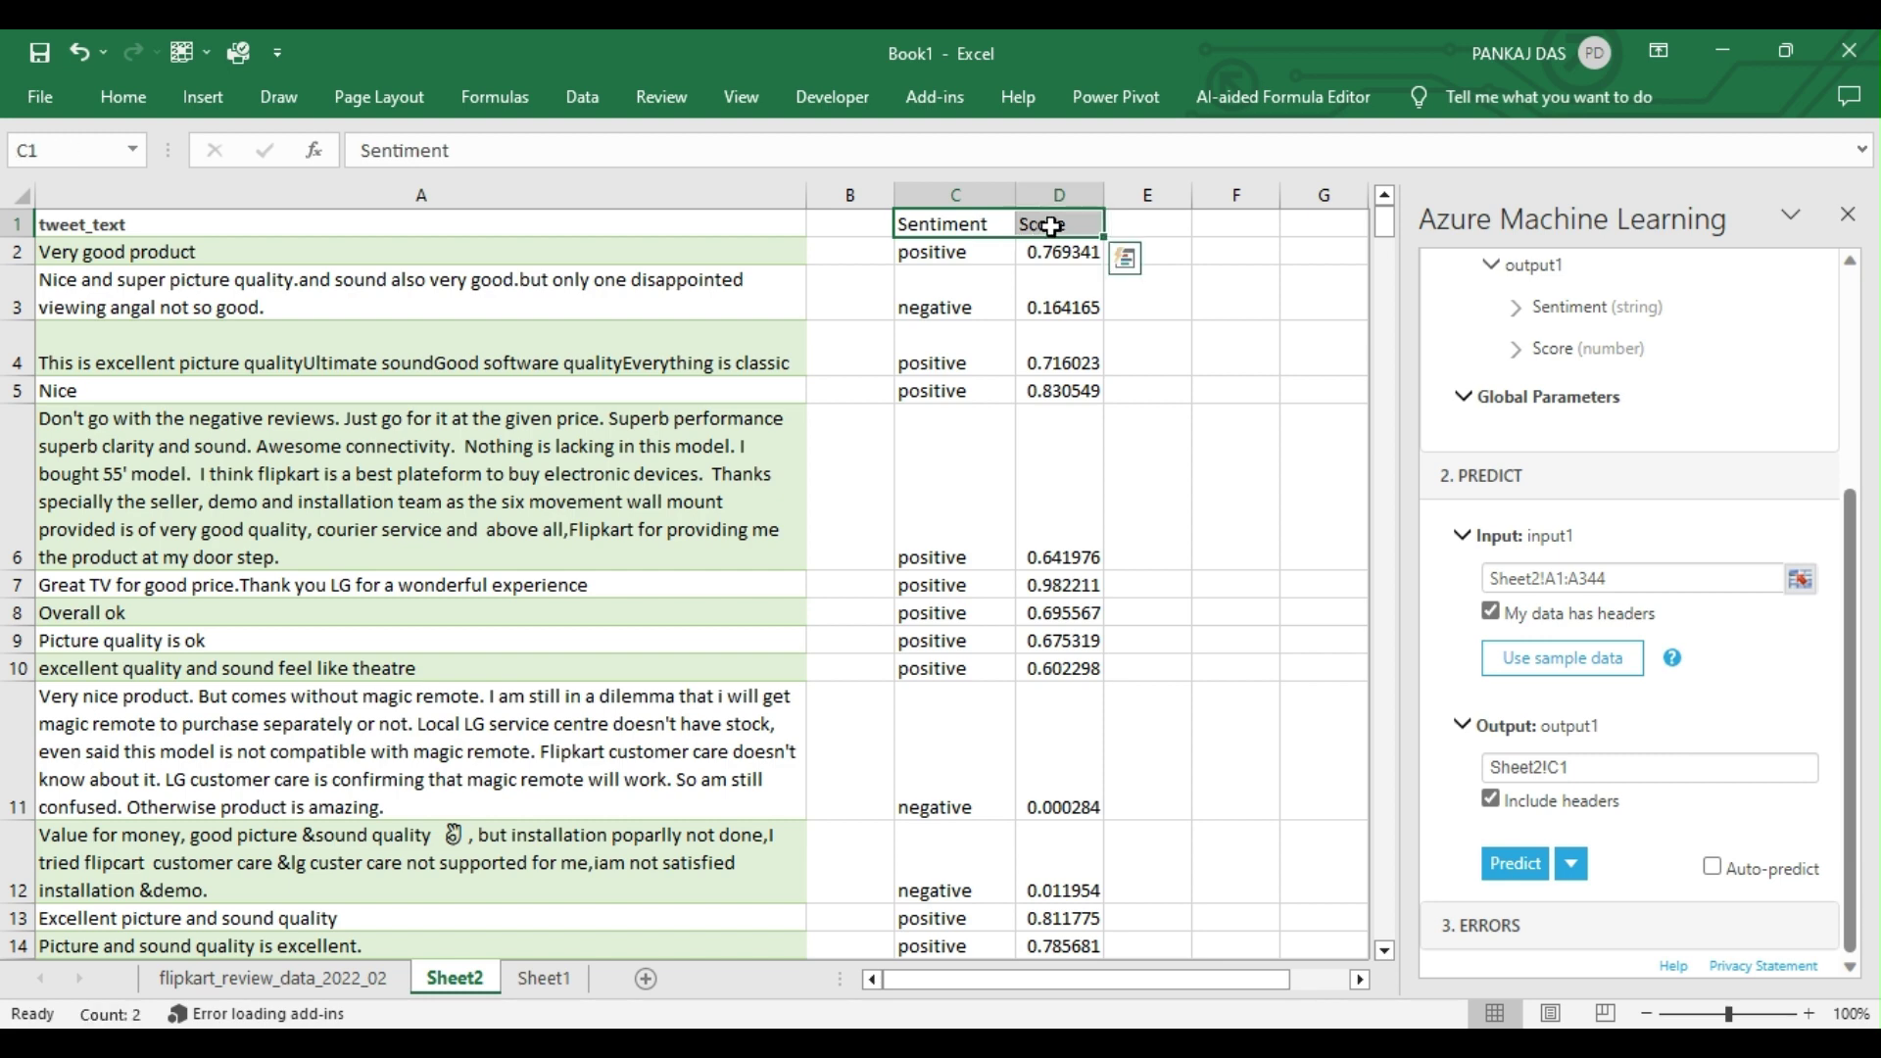
key(ctrl+b)
click(1064, 252)
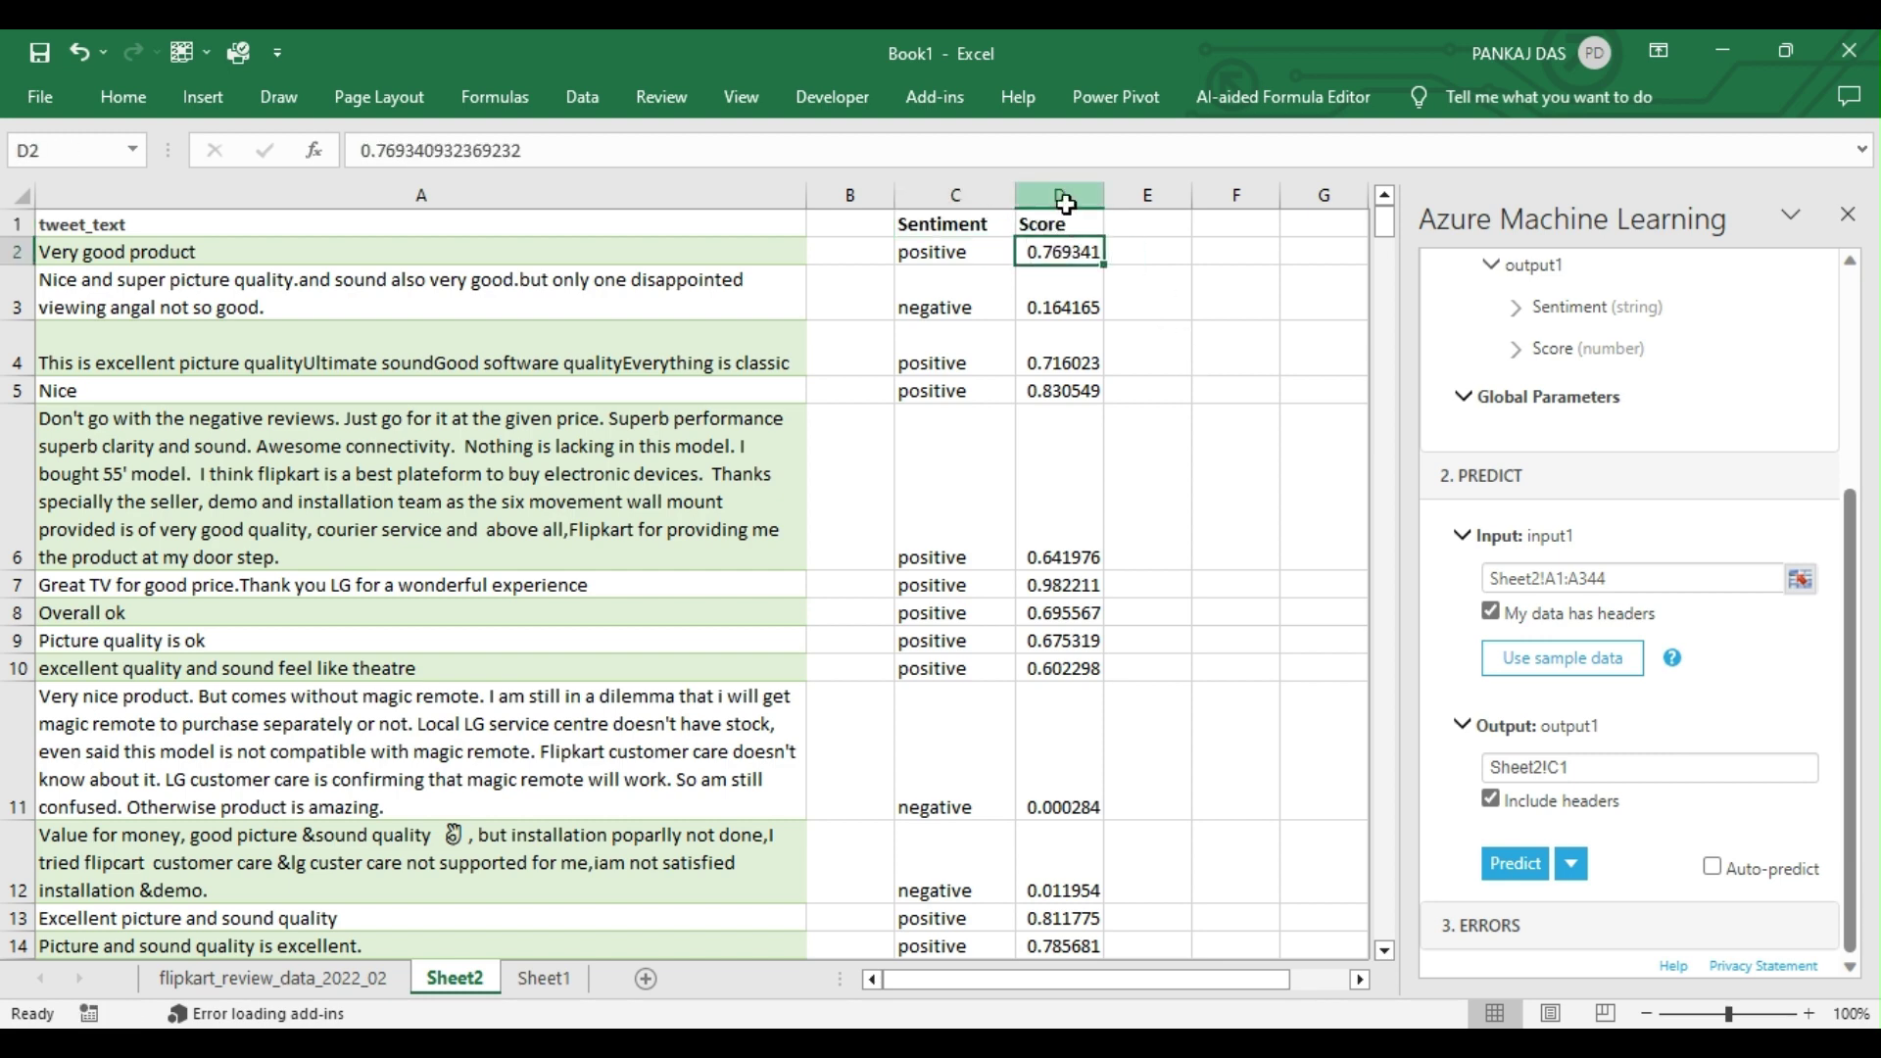
Step: Apply the Number format to the whole Score column D
click(1066, 196)
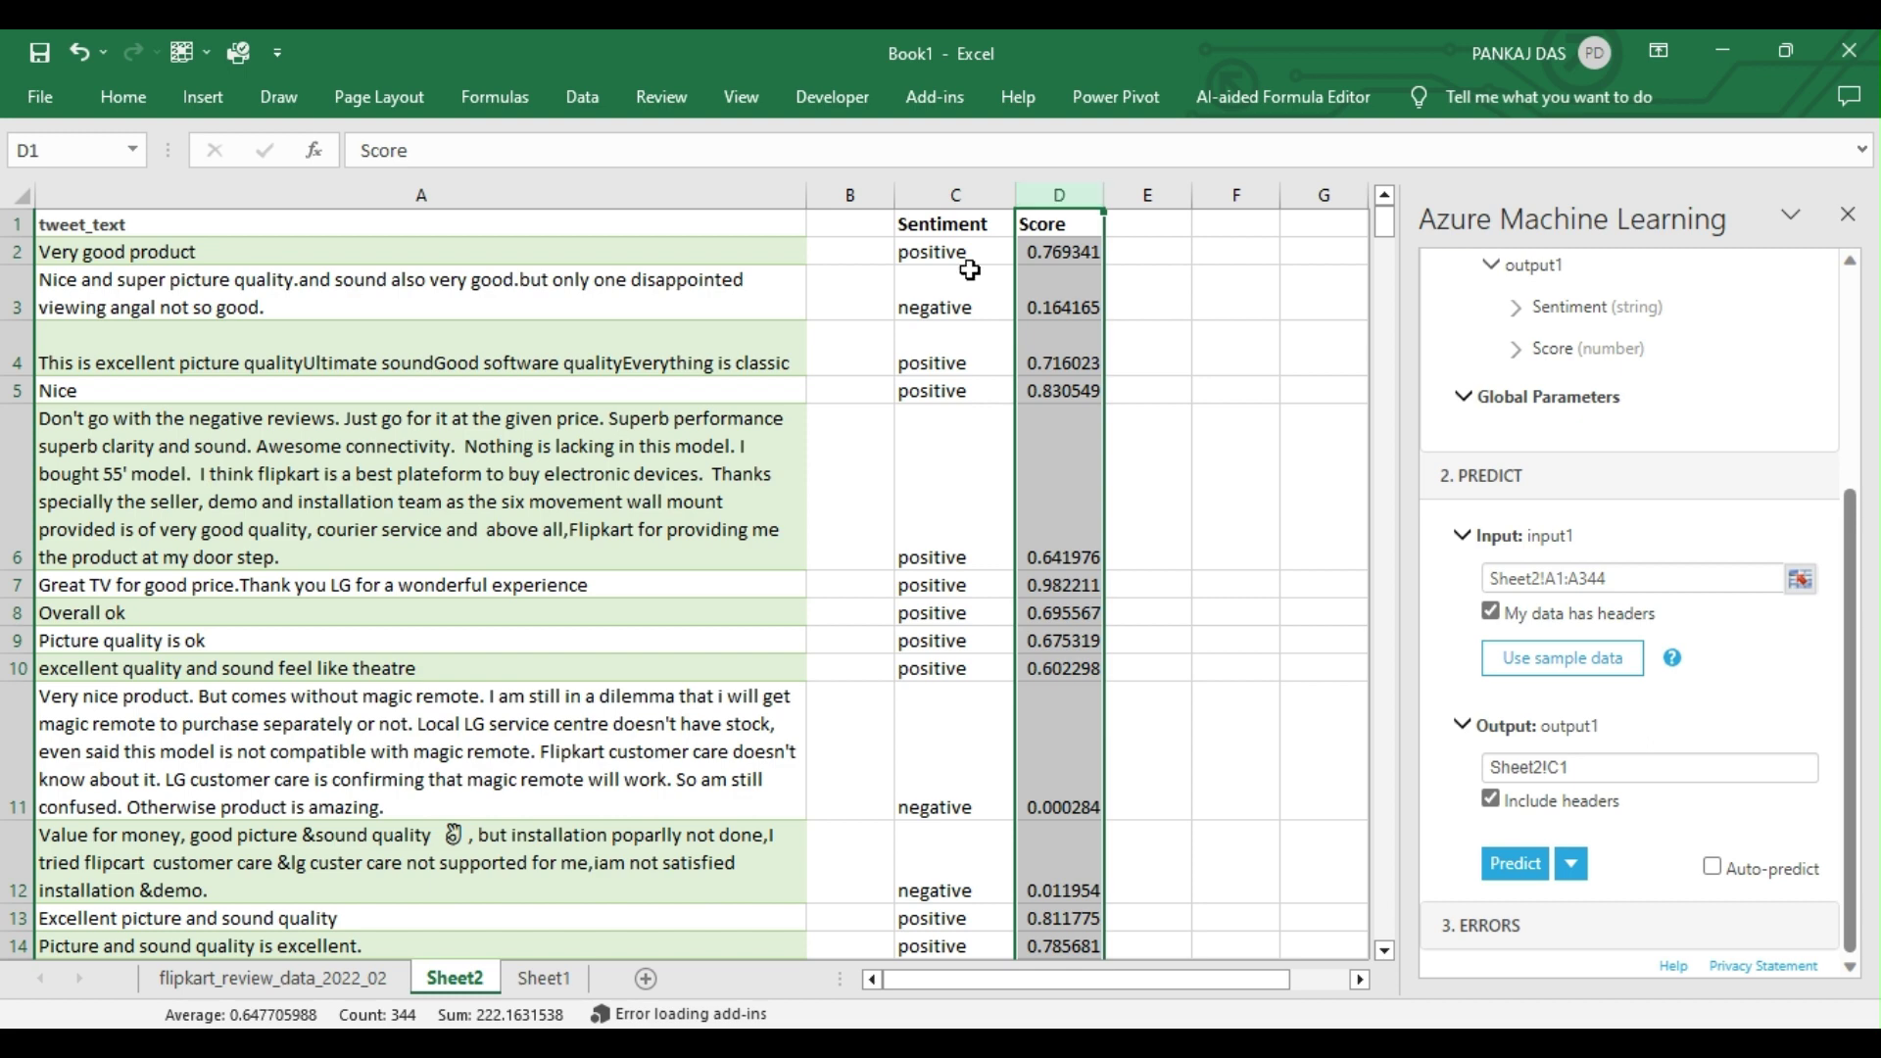
click(132, 104)
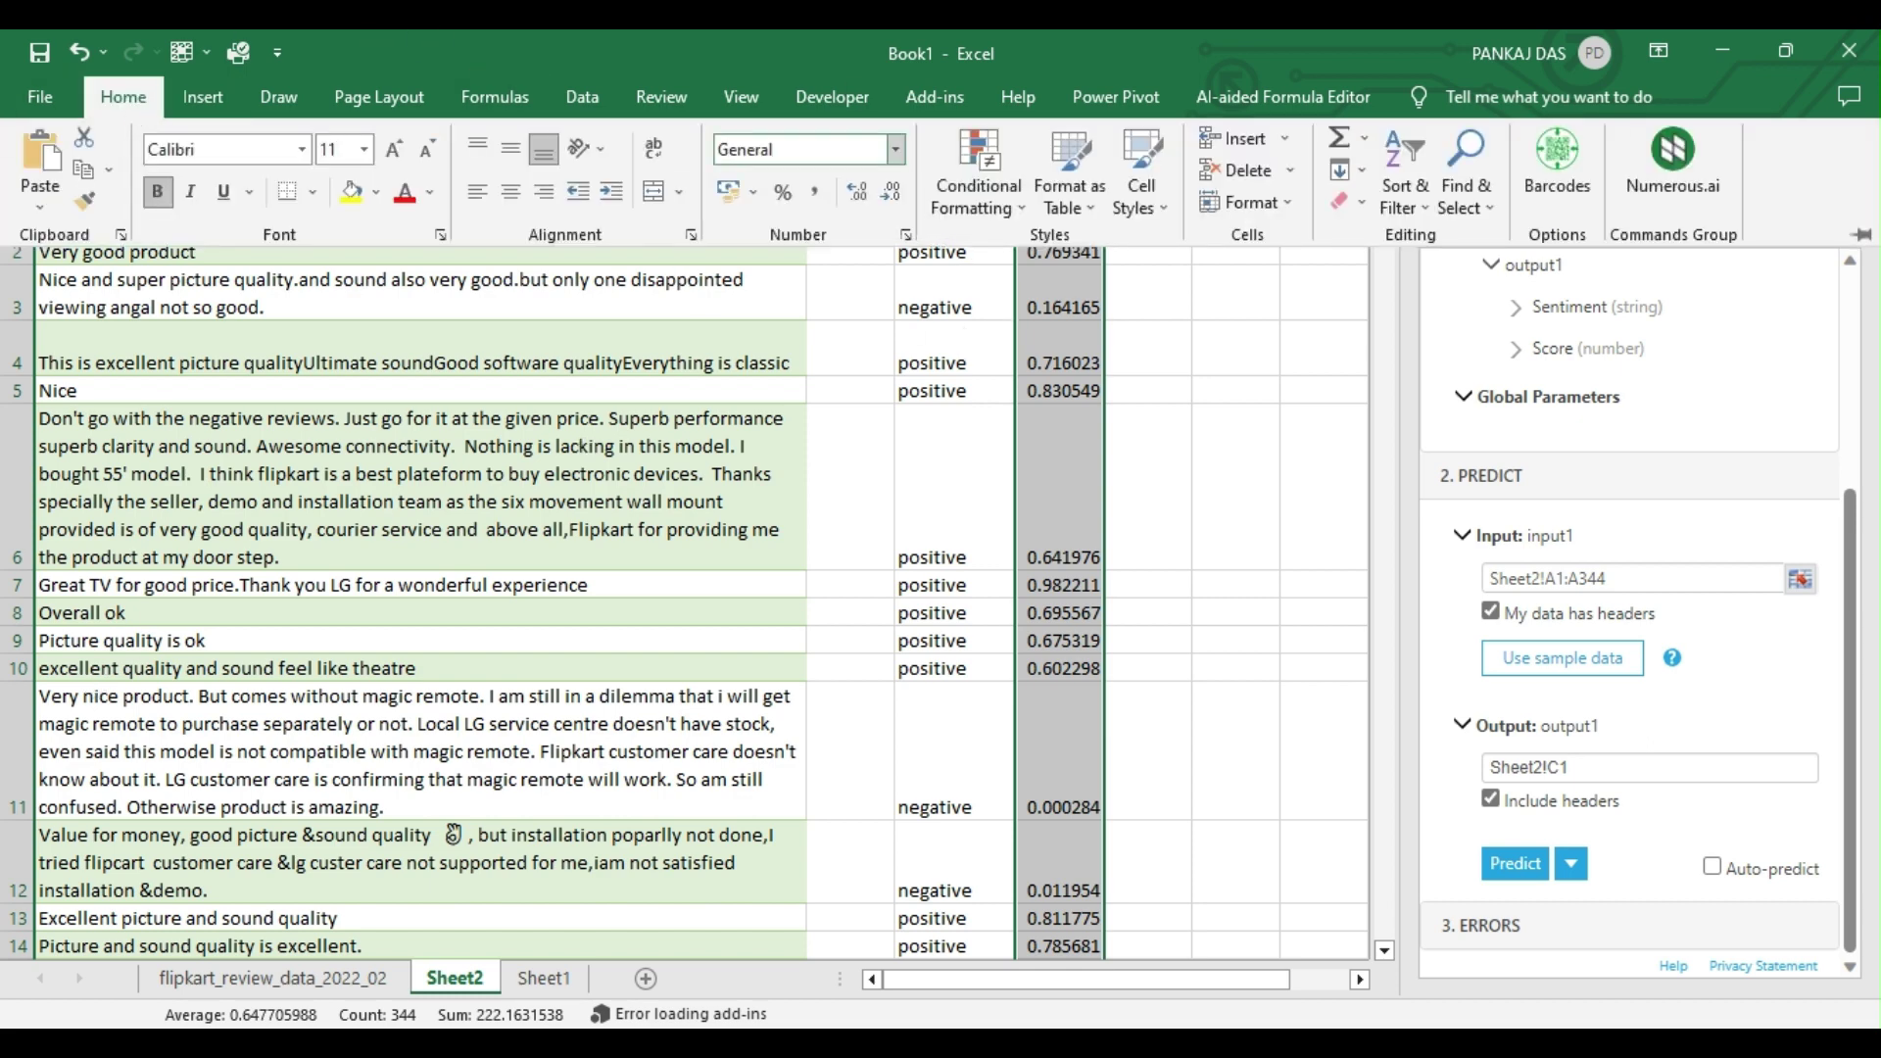
click(896, 149)
click(793, 253)
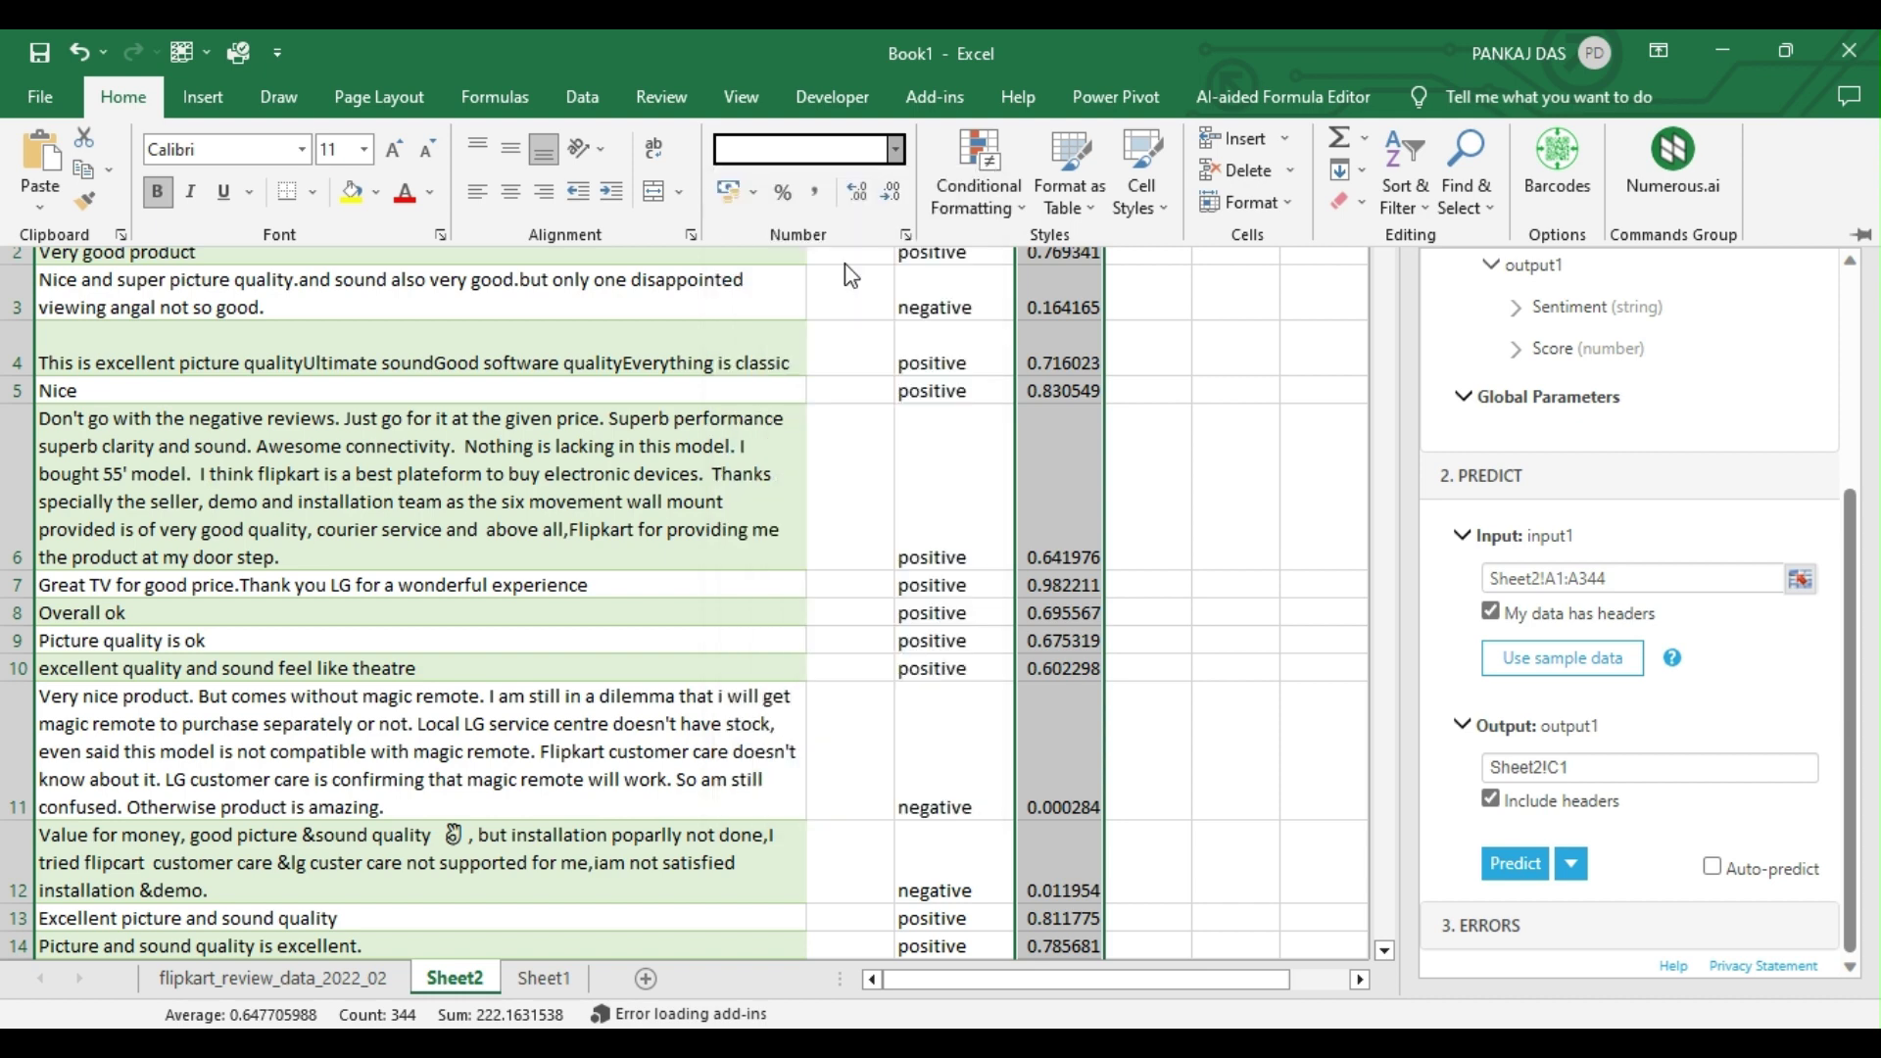
Step: Close the Azure Machine Learning pane and reduce the Score column to one decimal place
drag(1852, 502, 1859, 182)
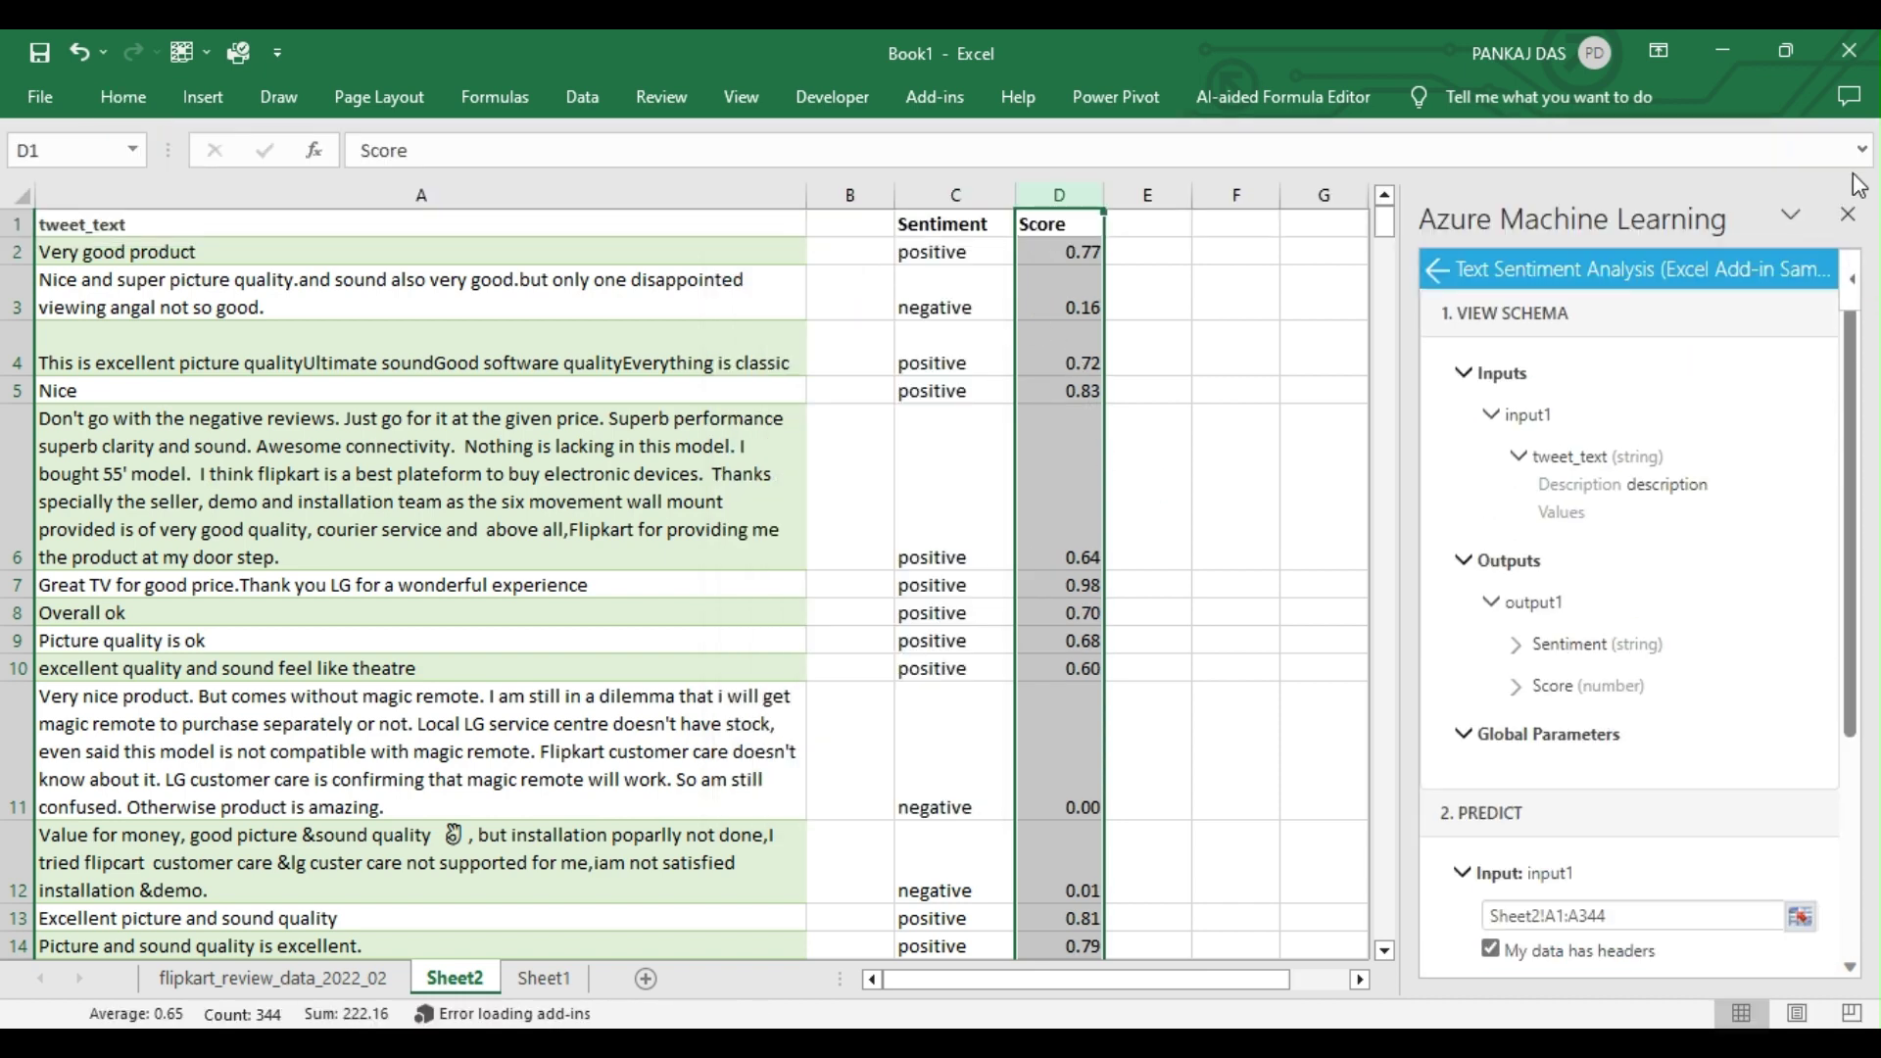
click(1850, 218)
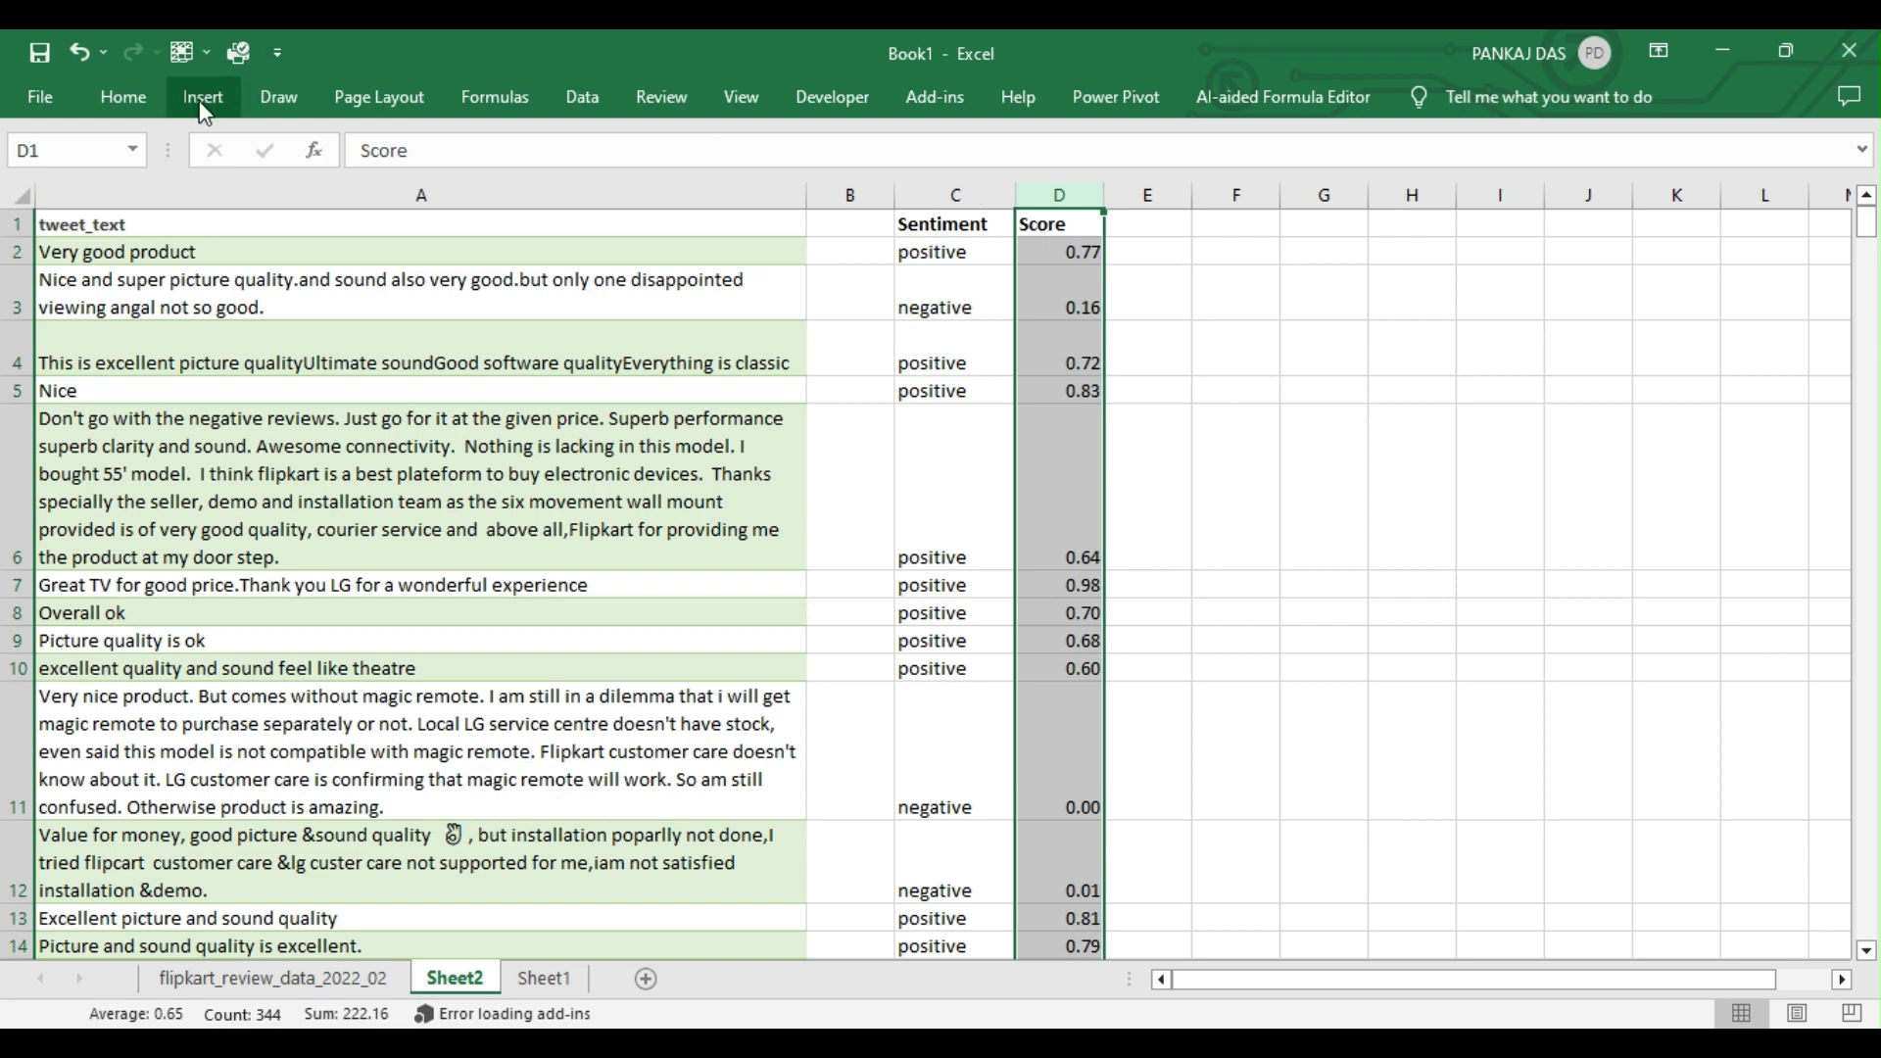
click(108, 98)
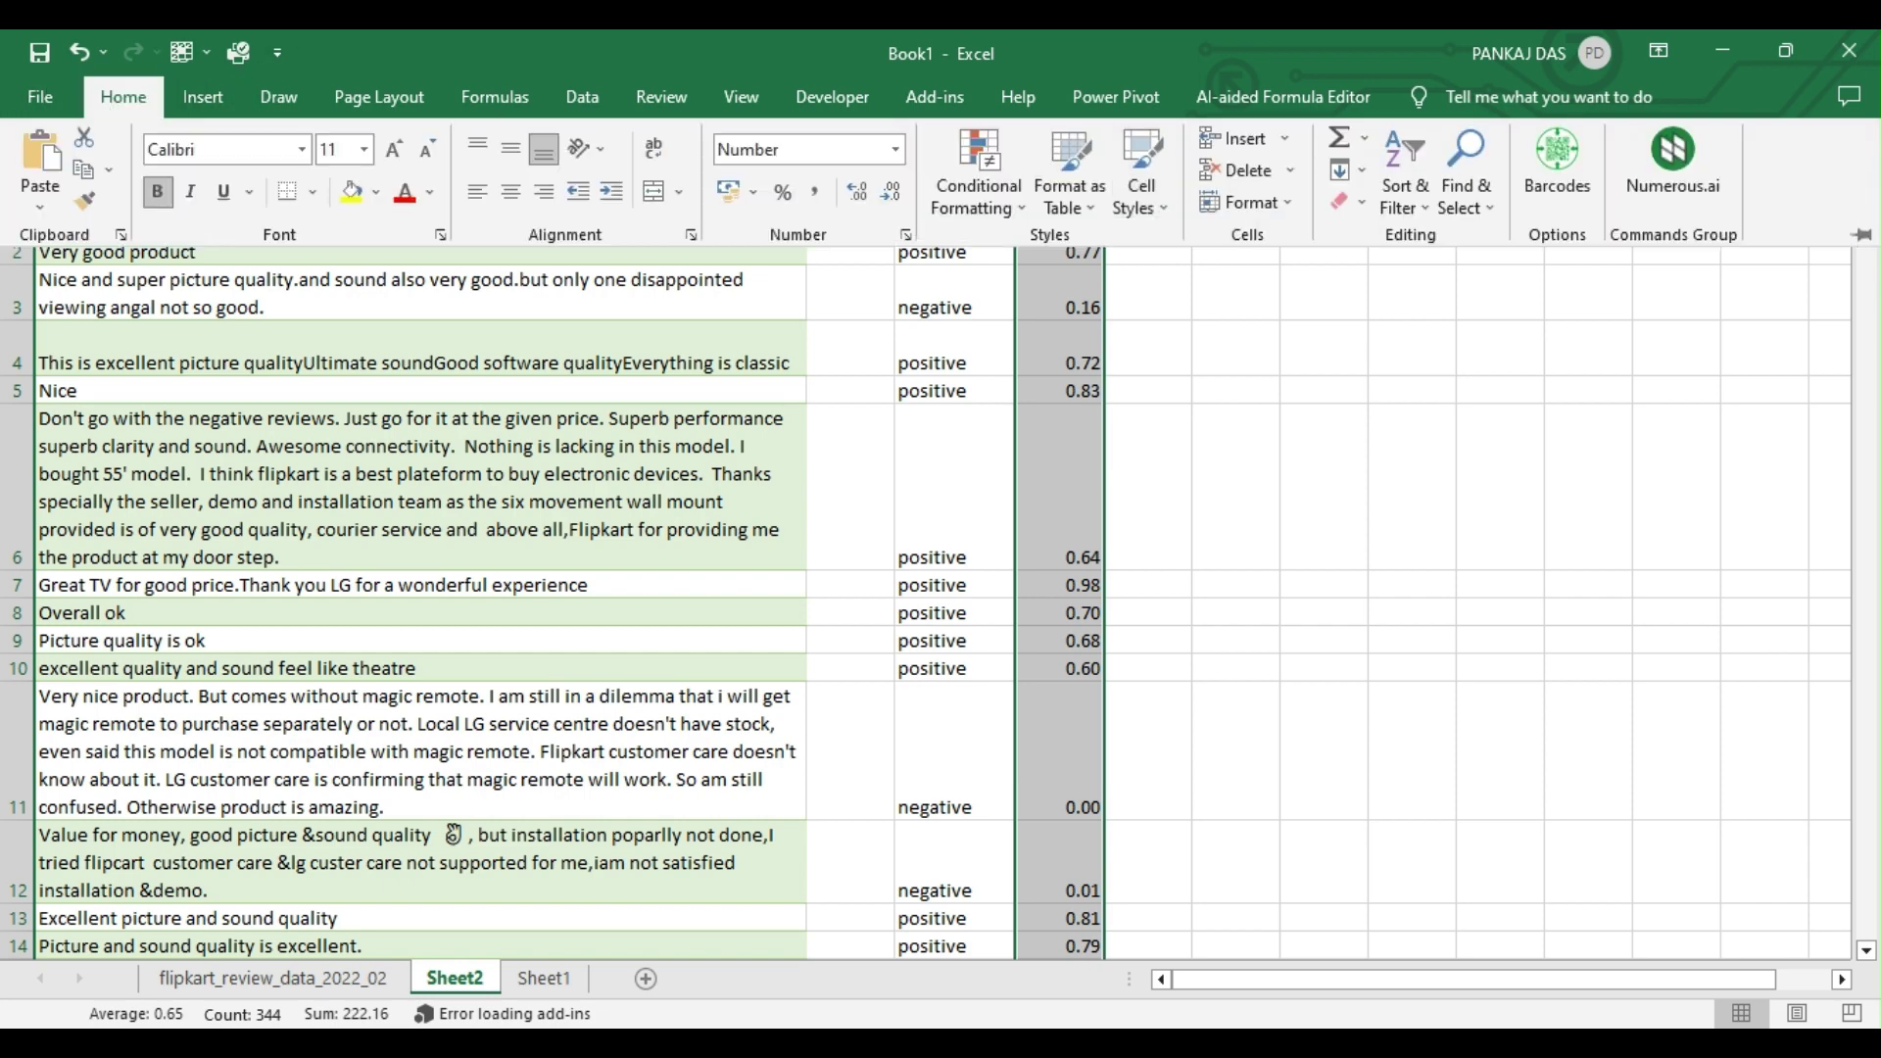
click(891, 191)
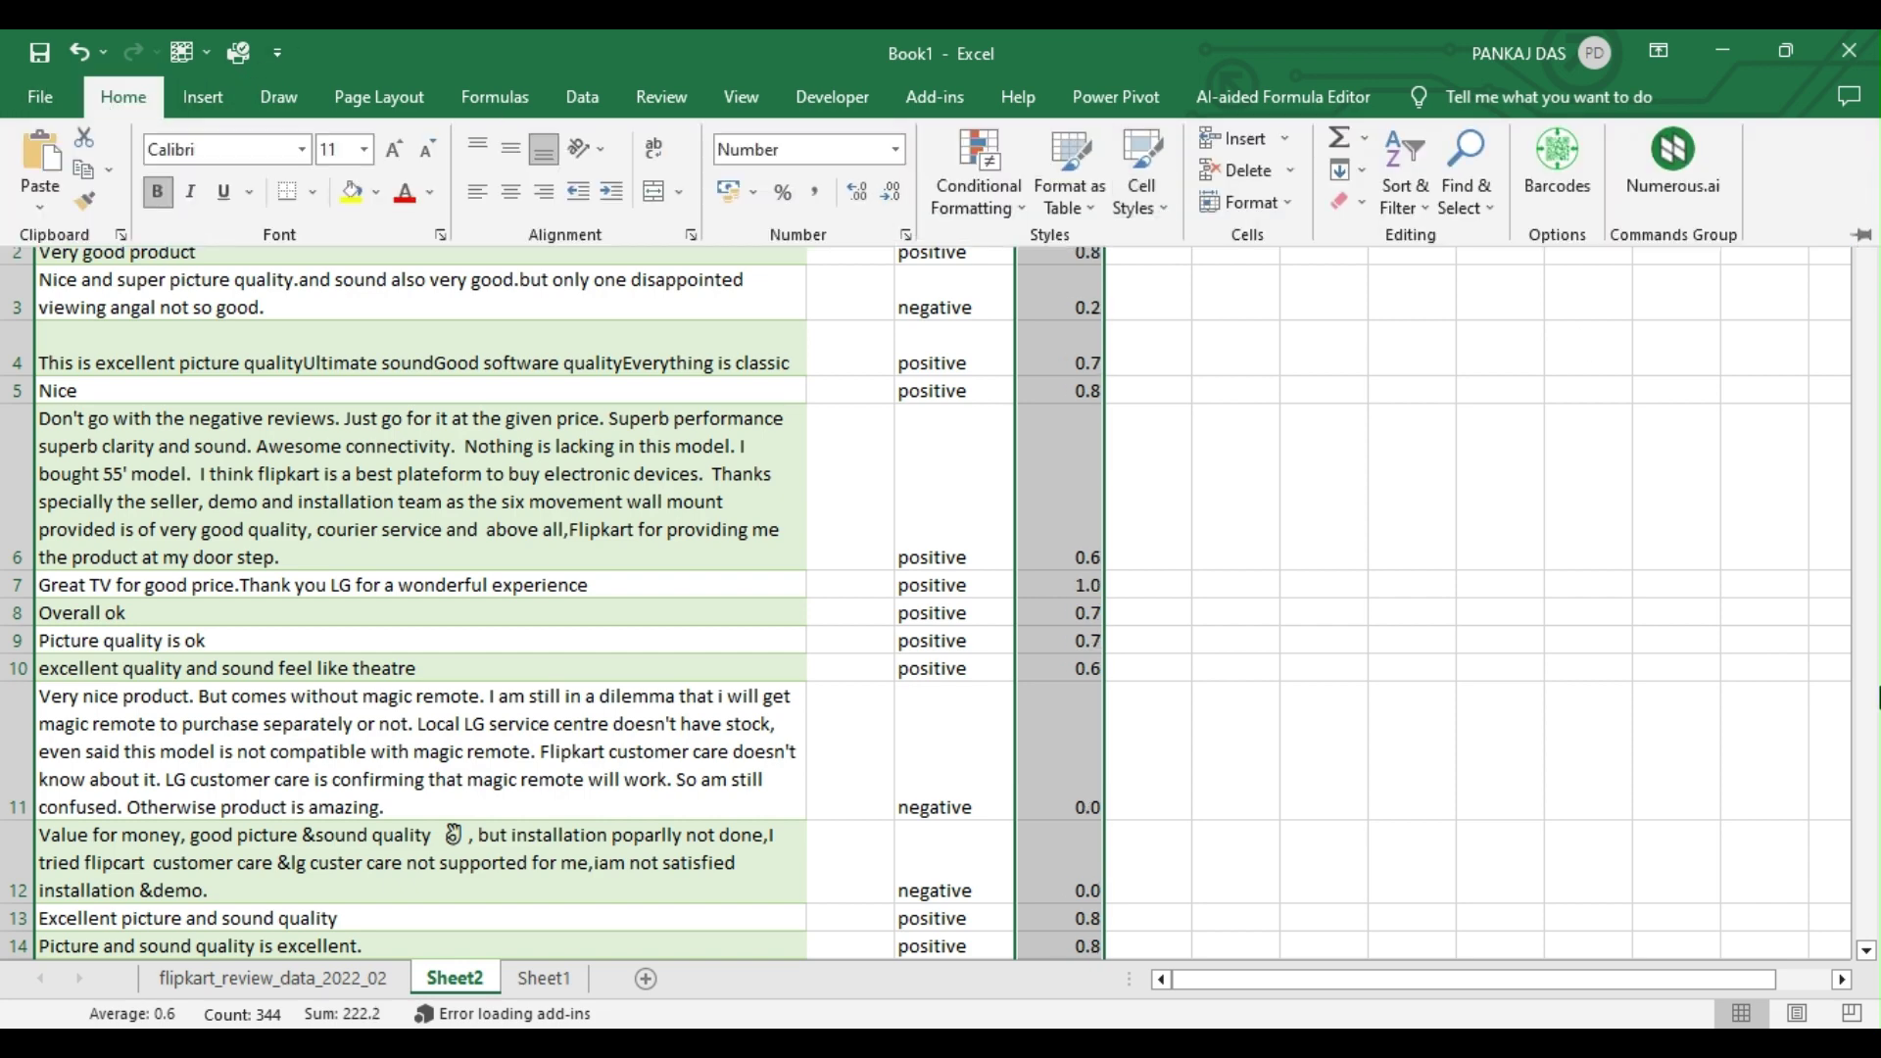
click(1701, 753)
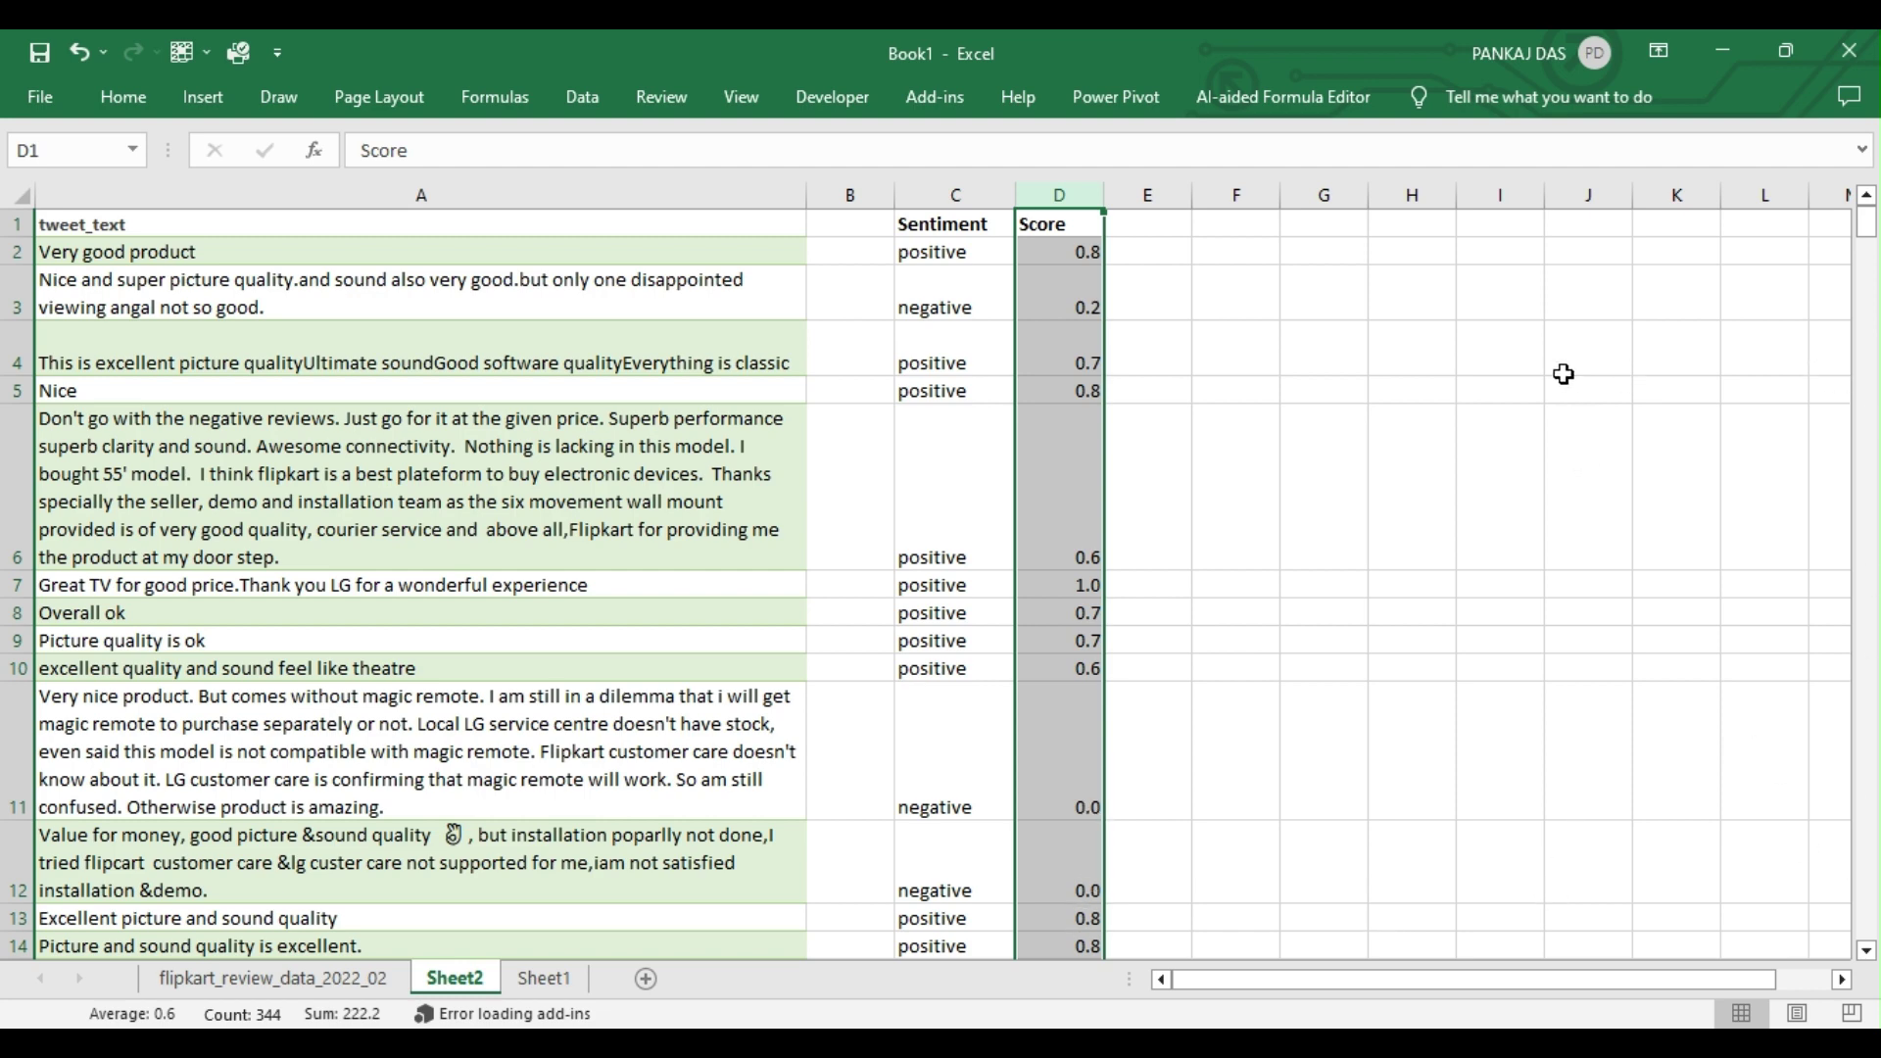
Step: Look through the predicted results and add filters to the Sentiment and Score headers
click(952, 223)
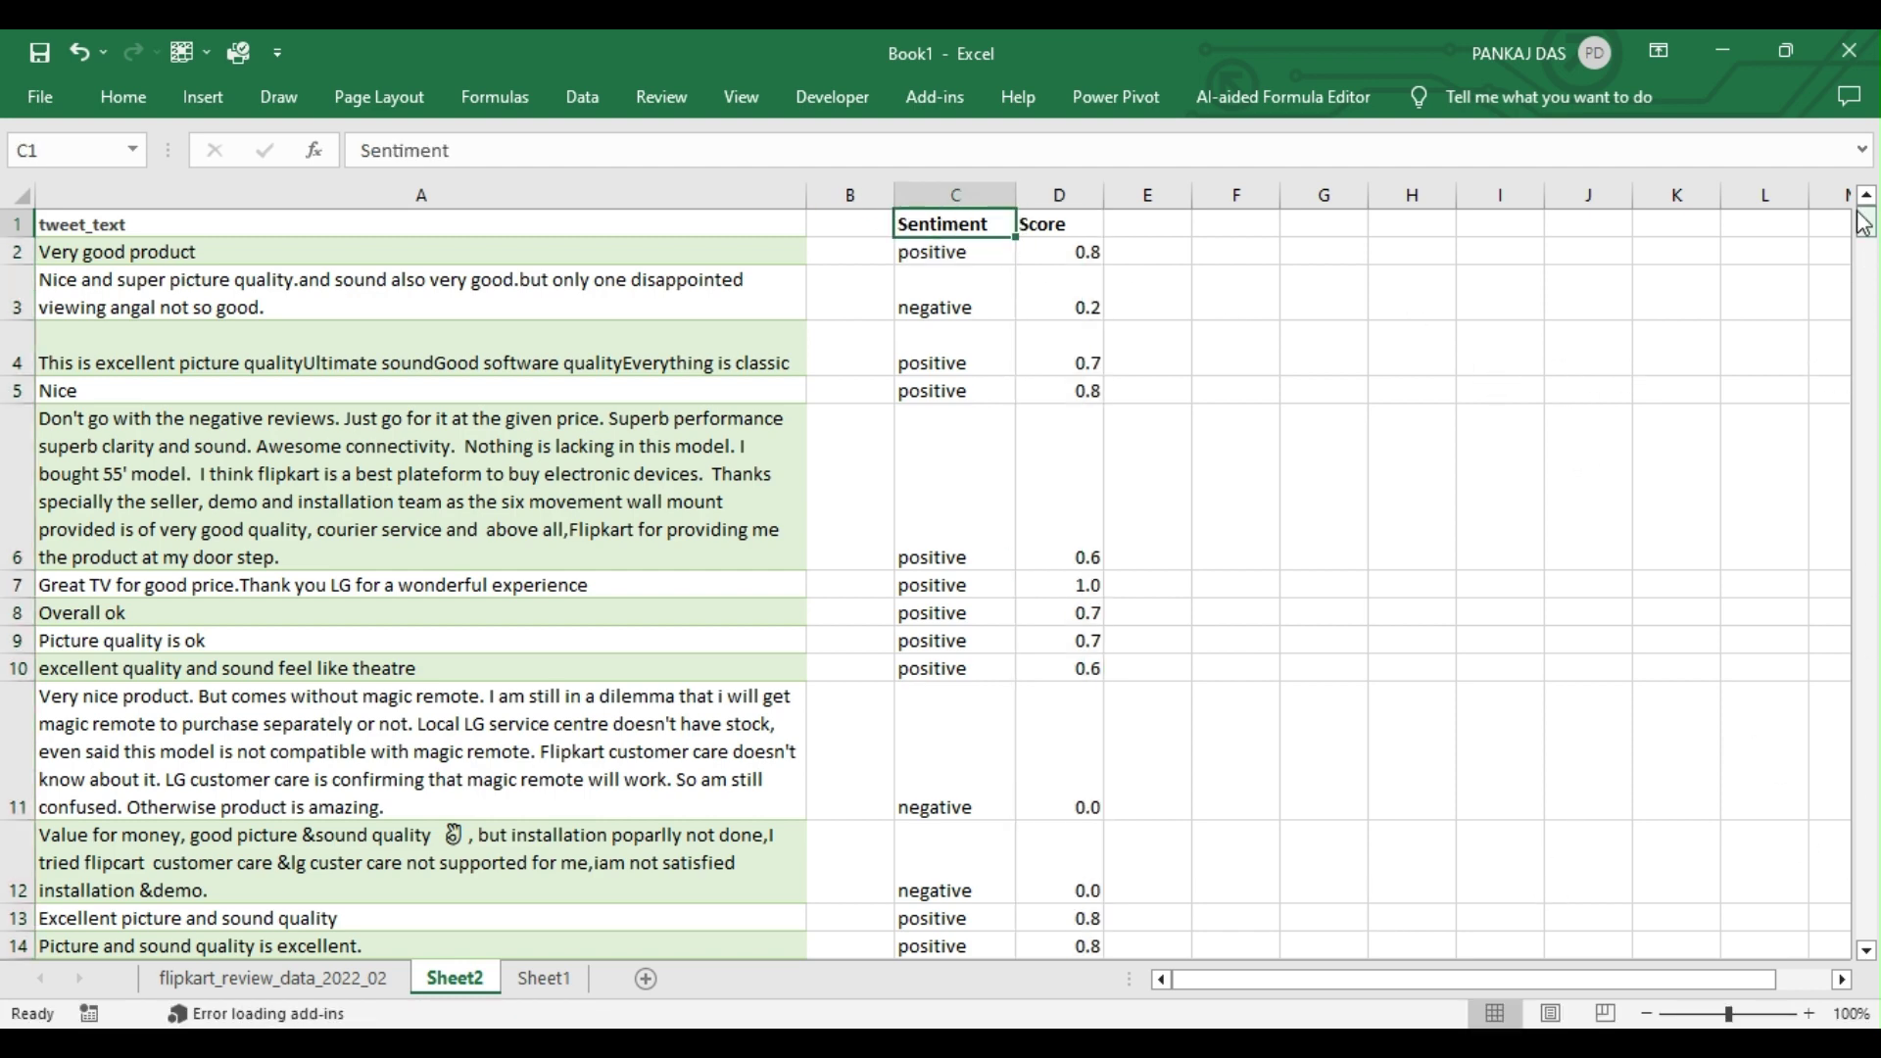
drag(1867, 226, 1871, 338)
drag(1872, 466, 1869, 196)
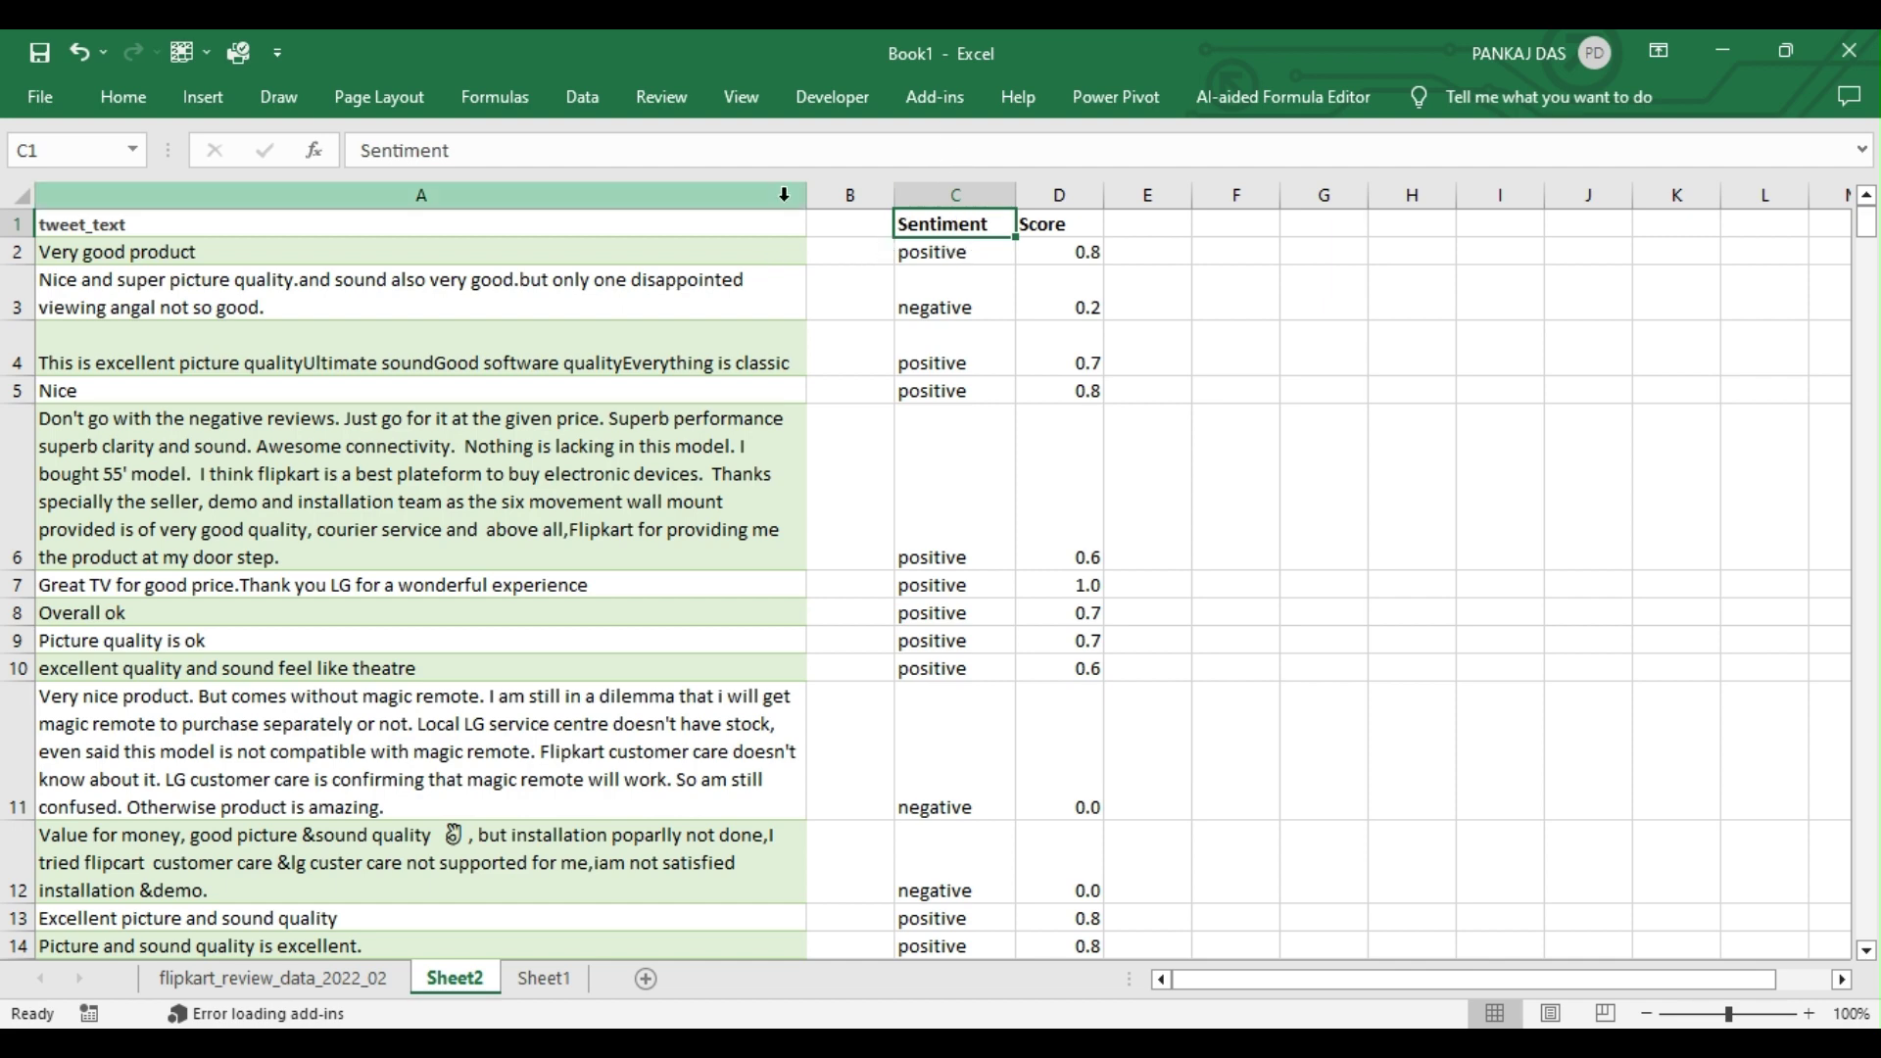
key(ctrl+shift+l)
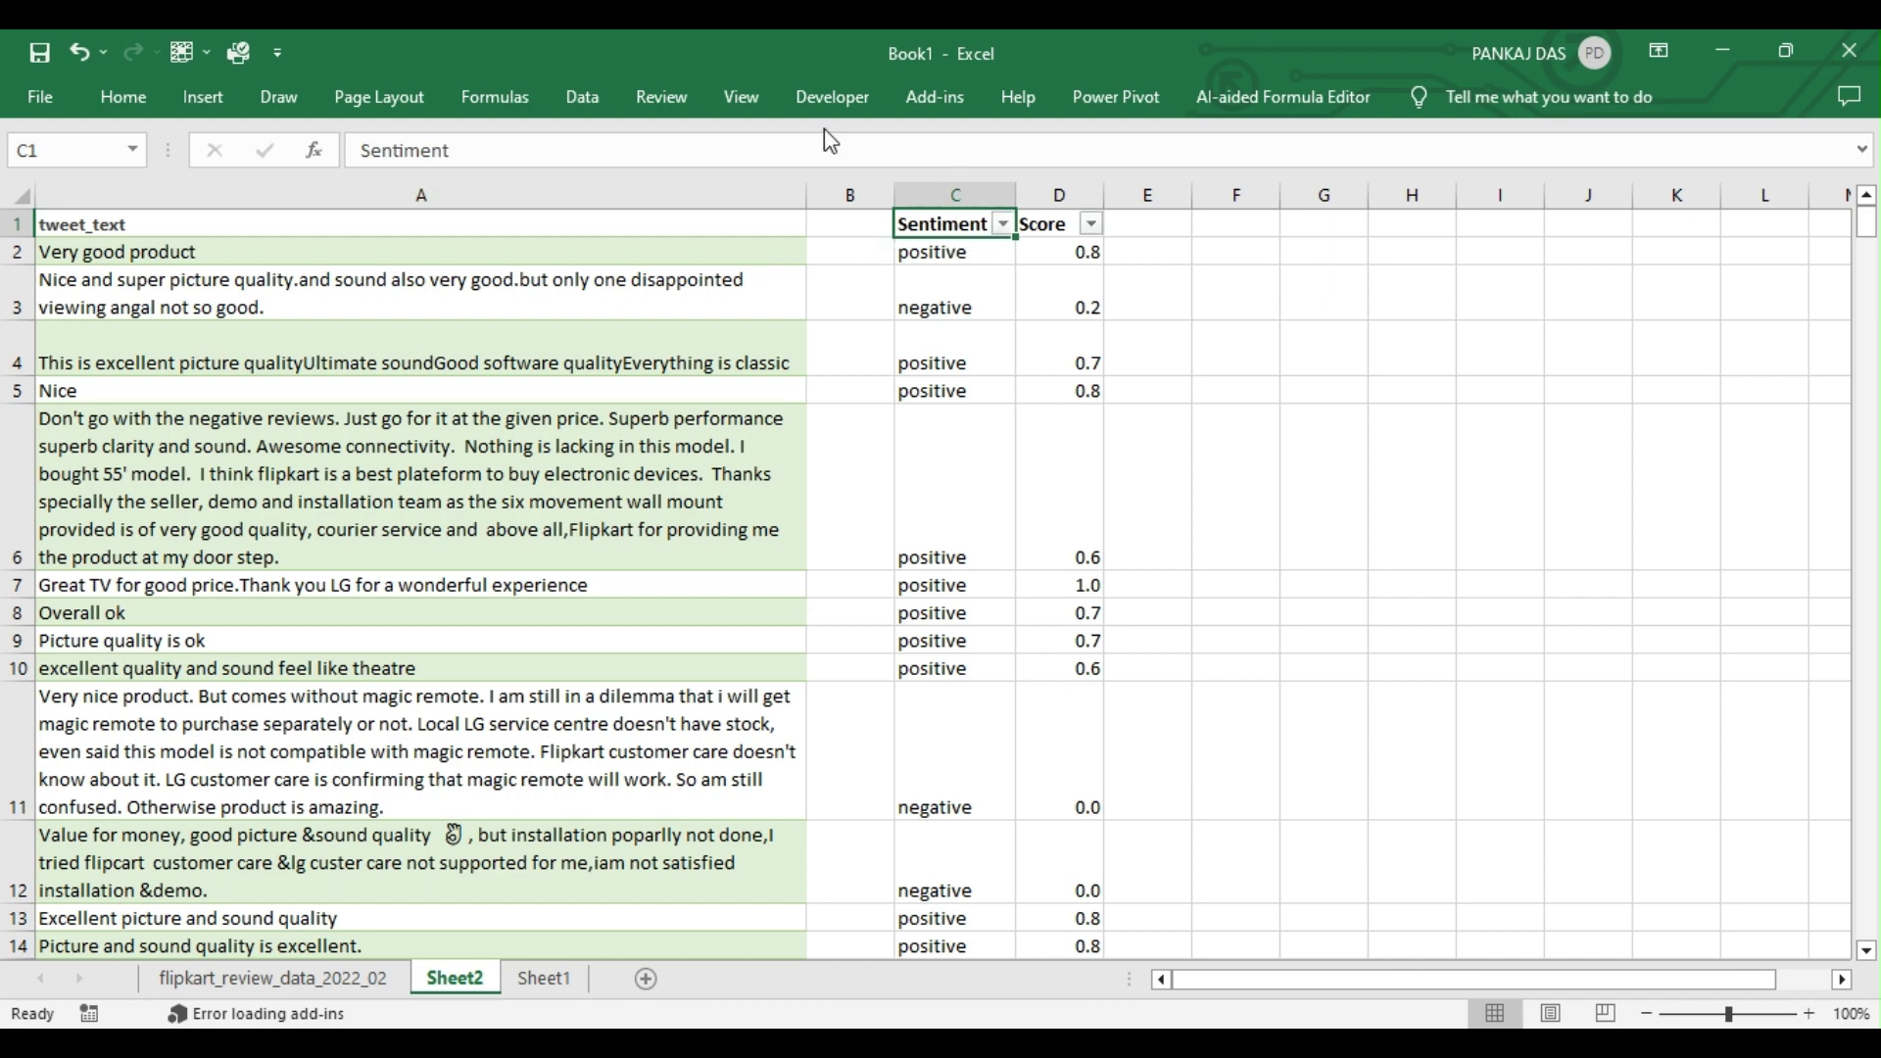
Step: Filter the Sentiment column to show only the neutral reviews
click(1007, 227)
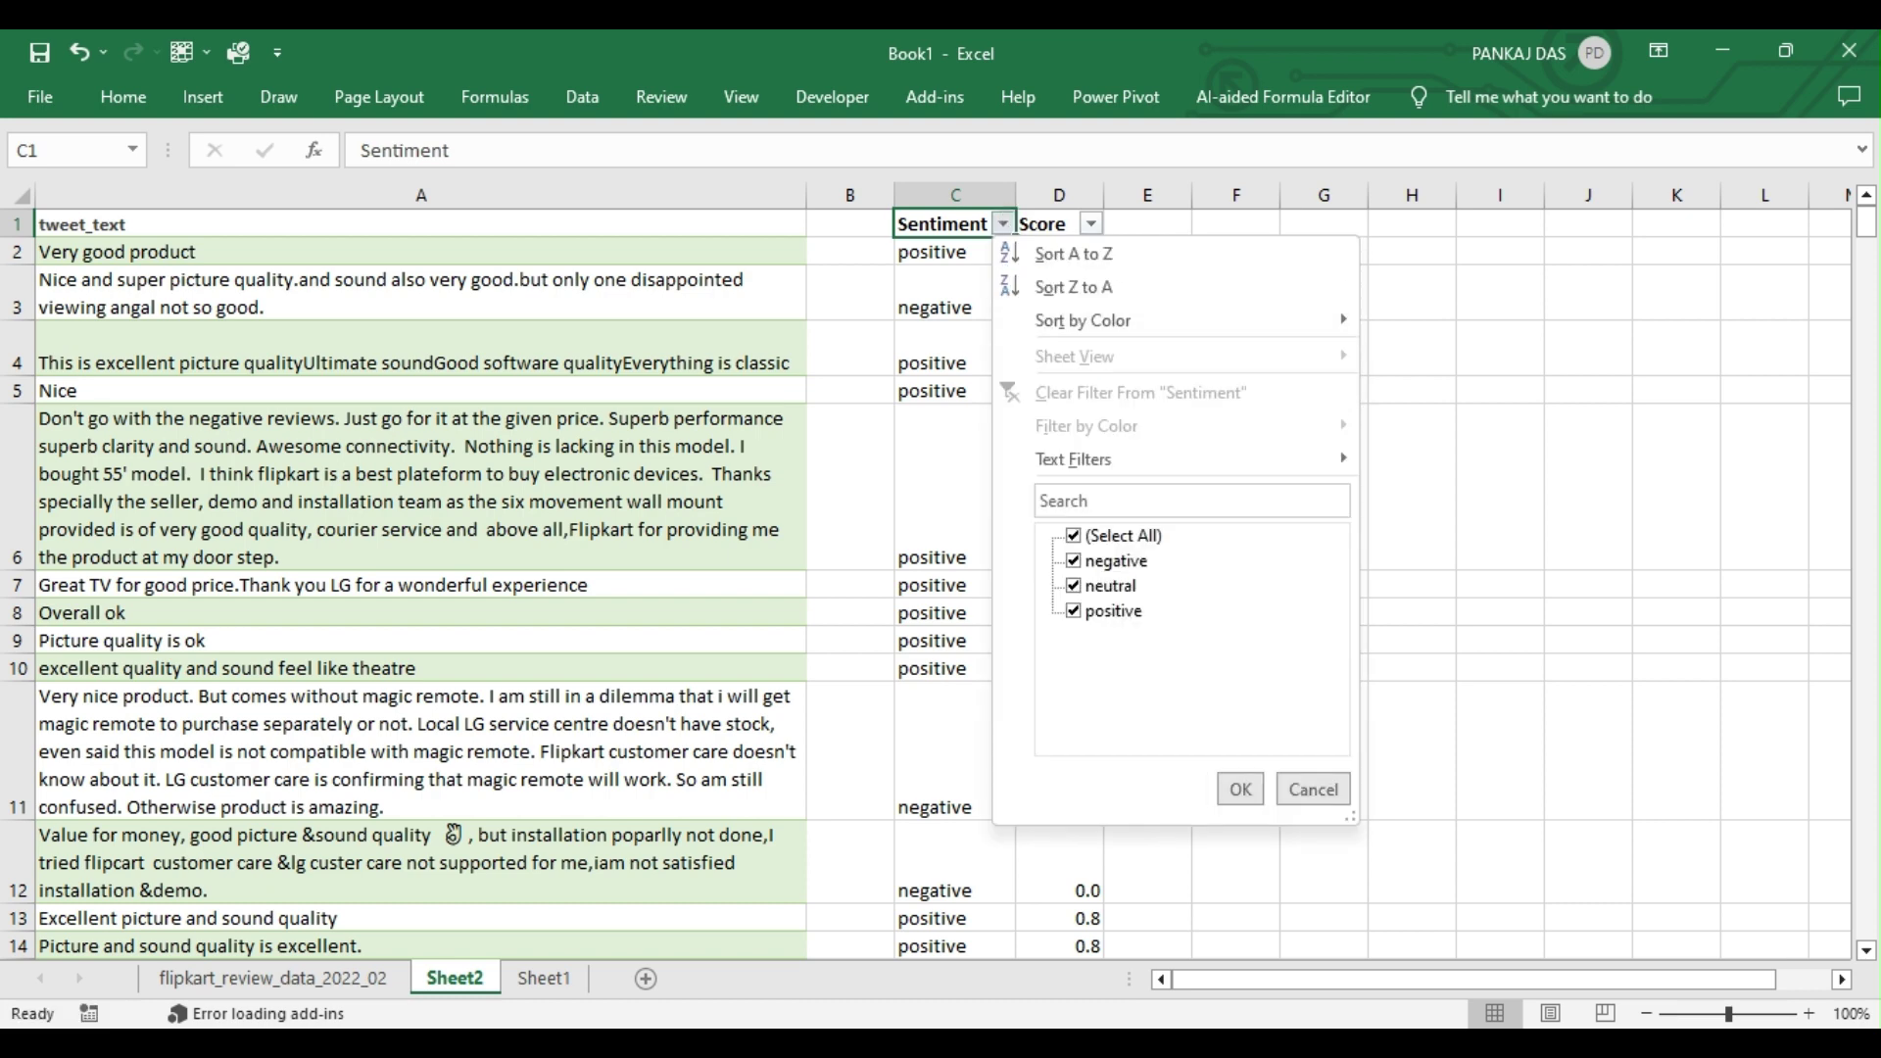
click(1075, 536)
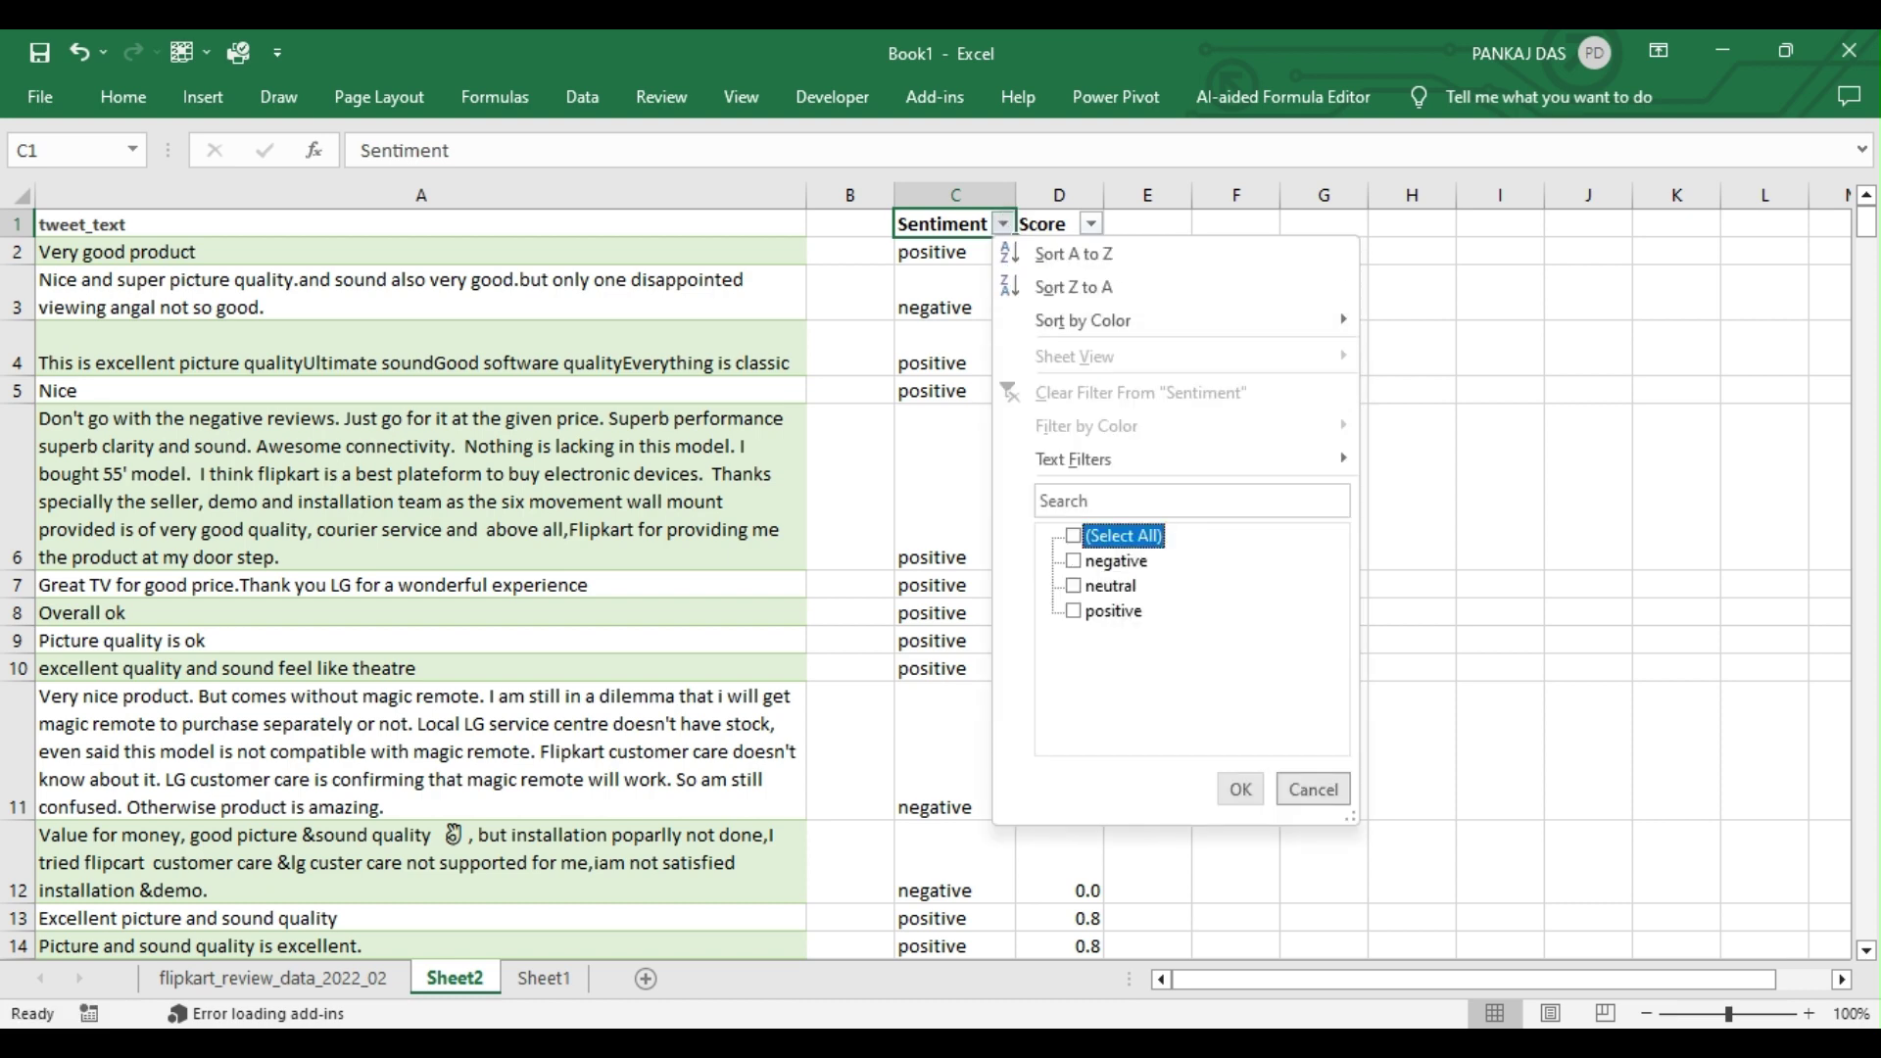
click(1074, 586)
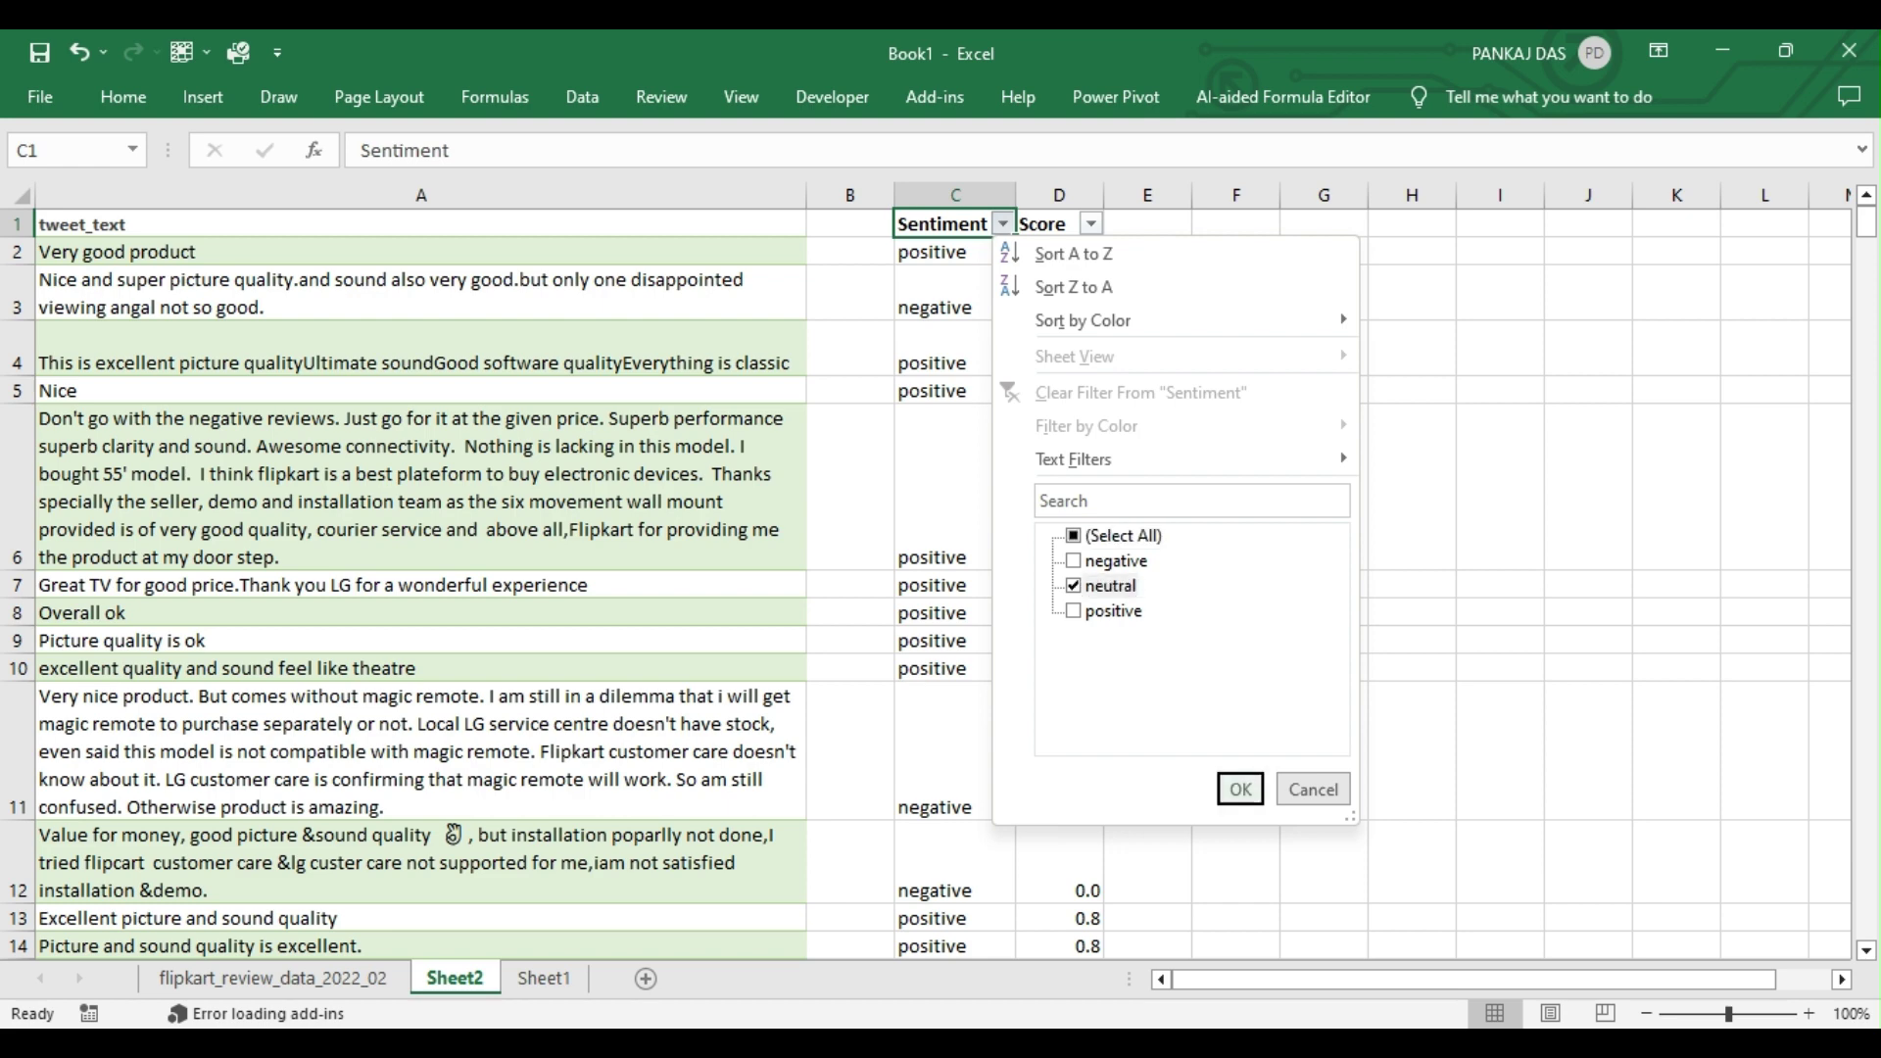
click(1240, 788)
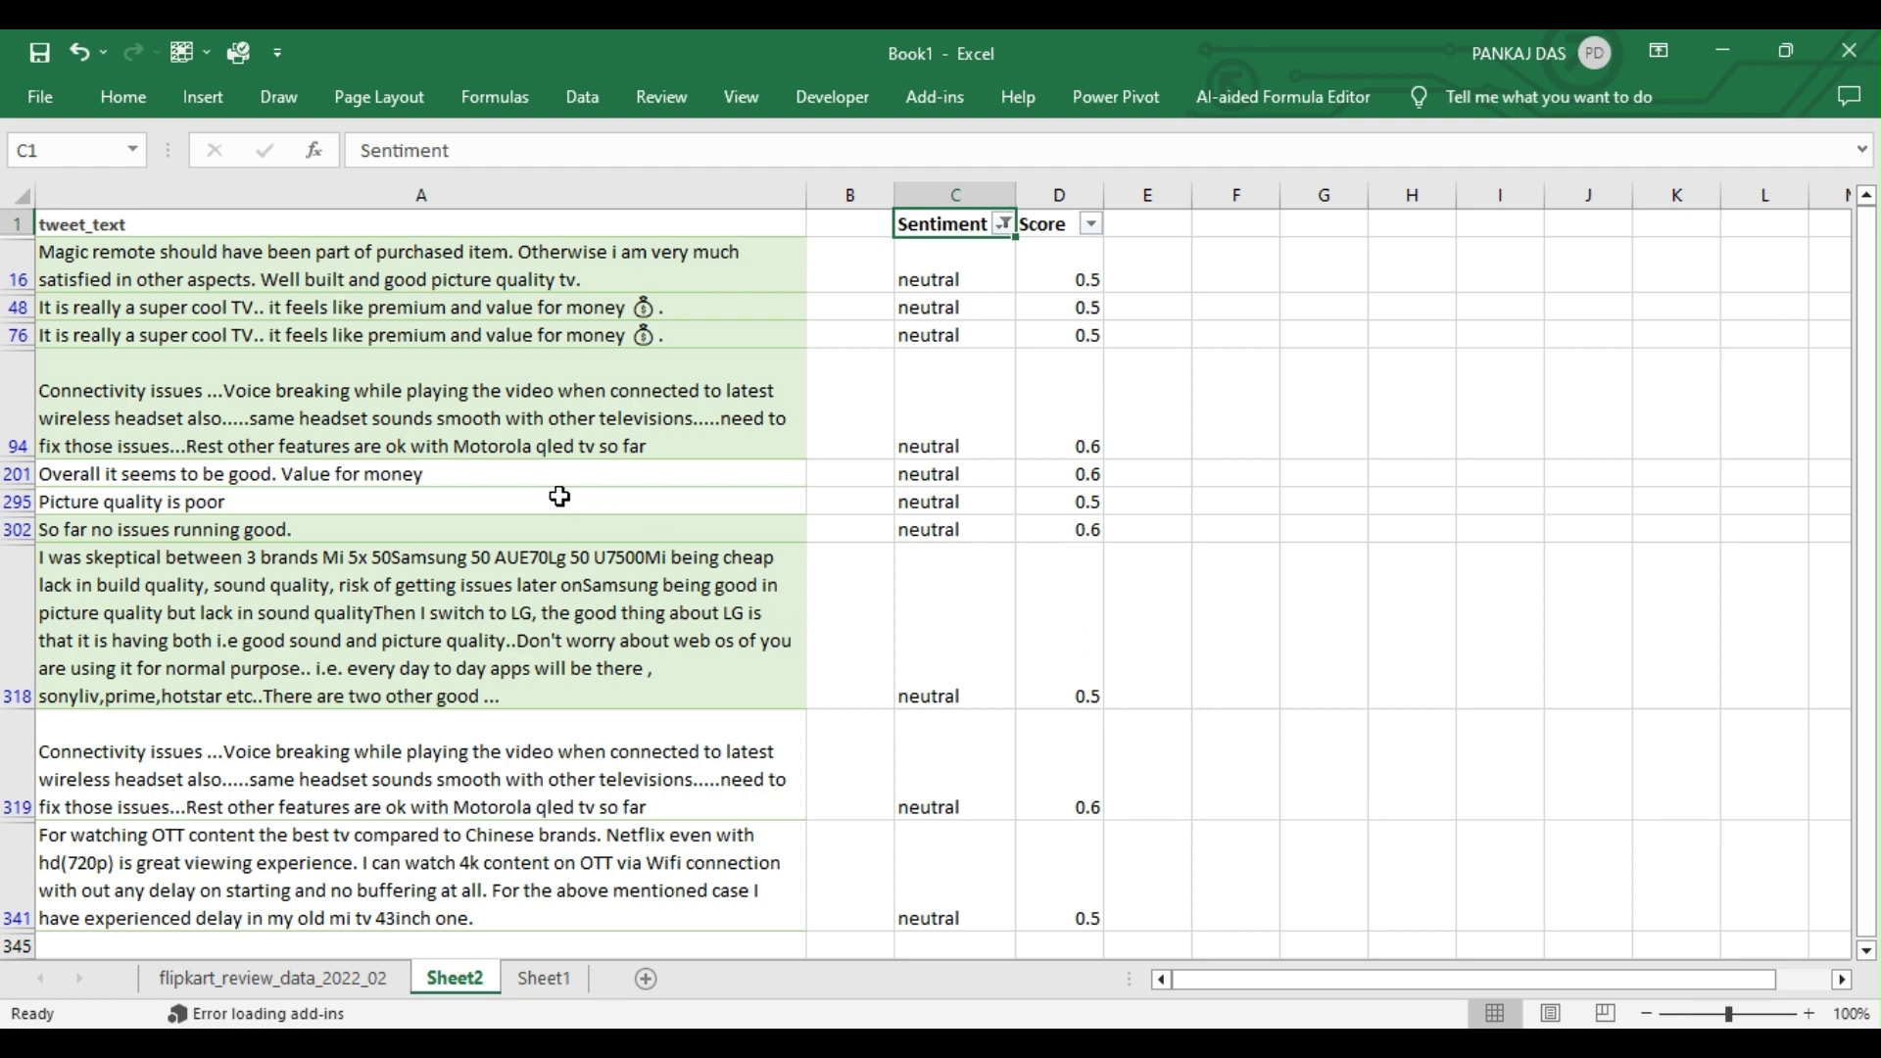
Step: Reset the Sentiment filter to show all sentiment values
click(1005, 226)
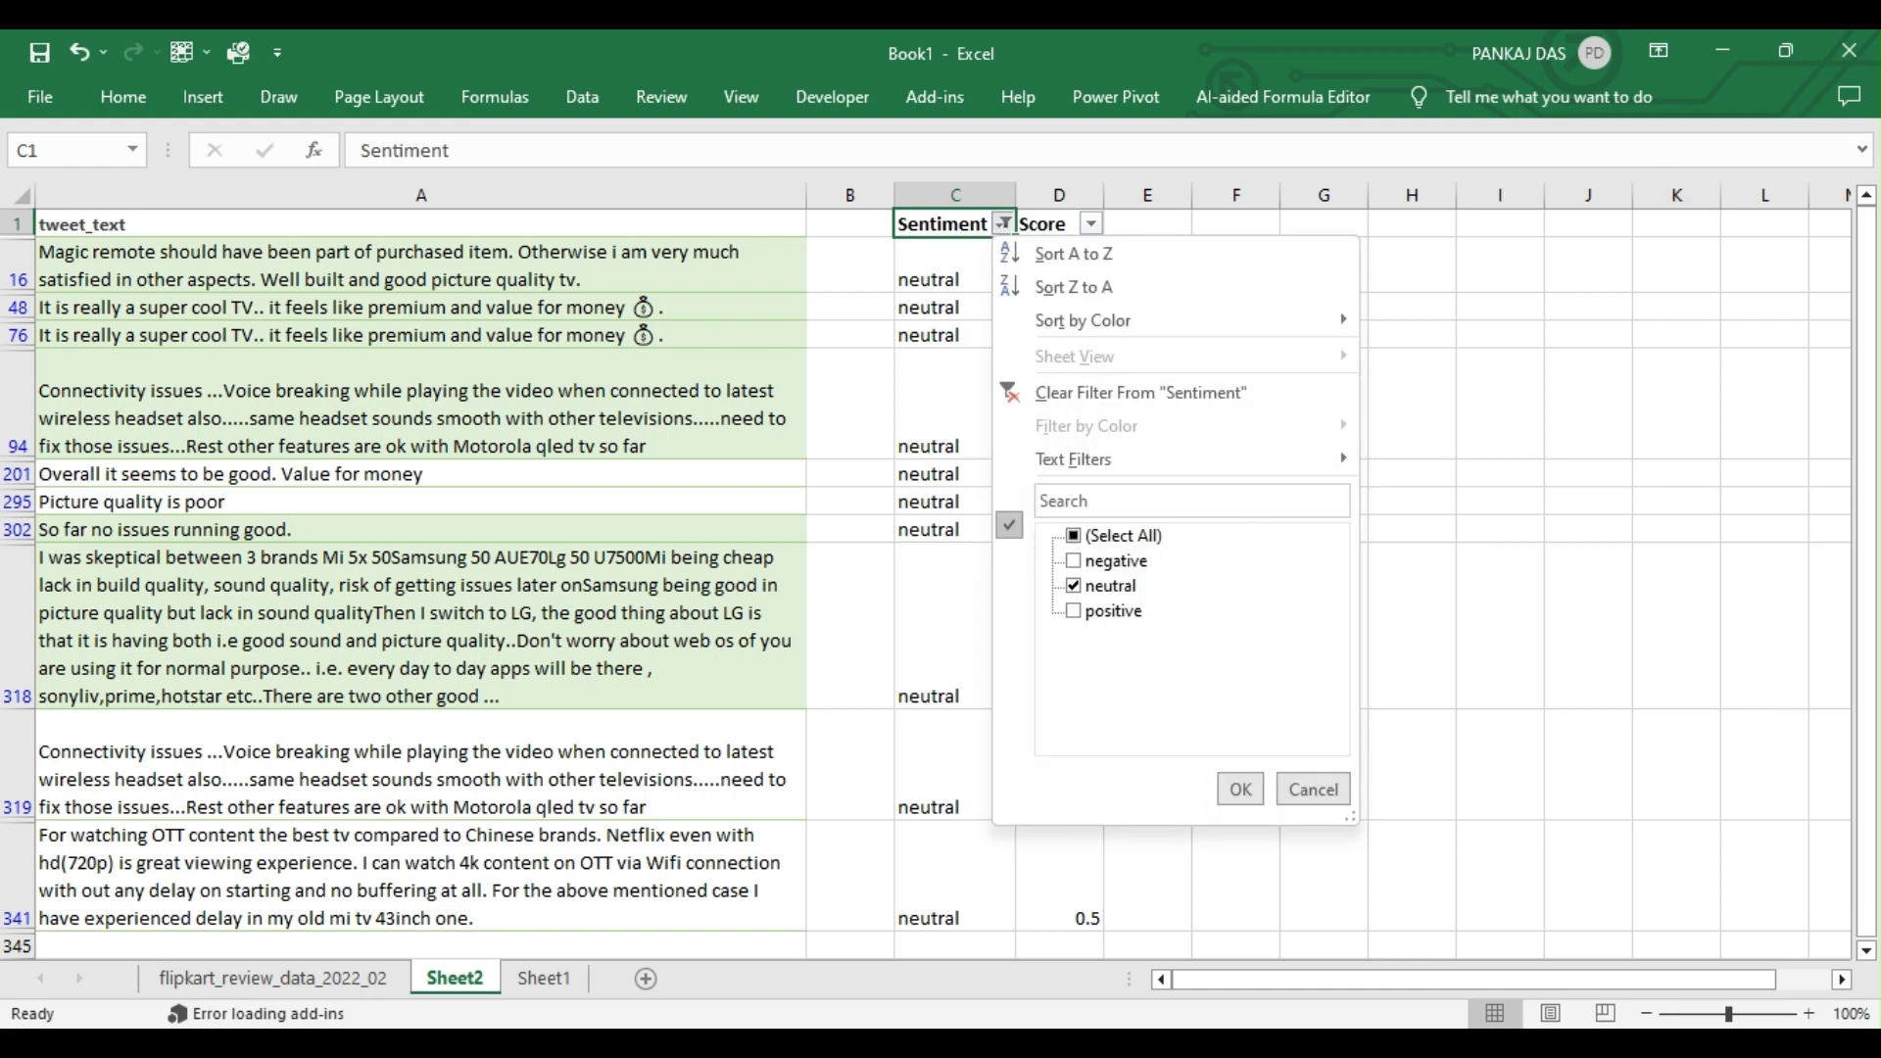
click(1123, 535)
click(1230, 789)
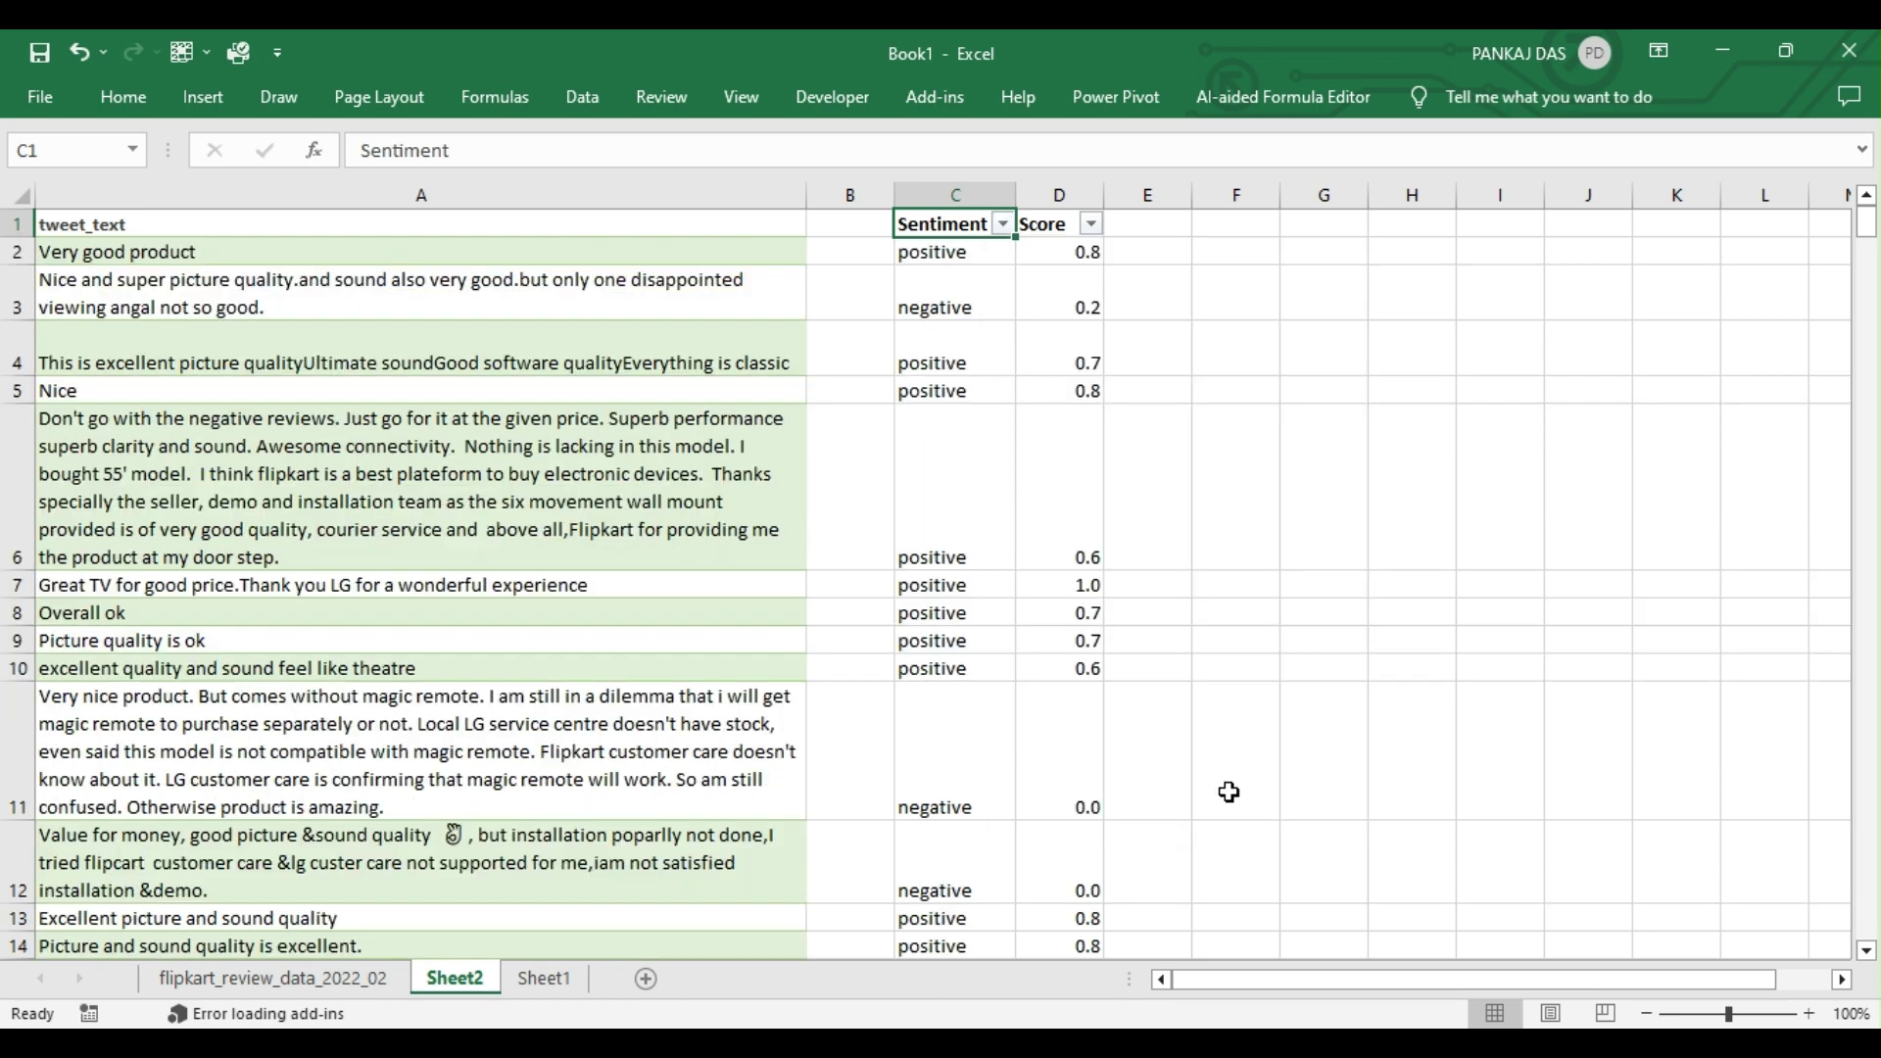
Step: Go back to the start of the flipkart_review_data_2022_02 sheet and select the reviewTitle header in F1
click(265, 988)
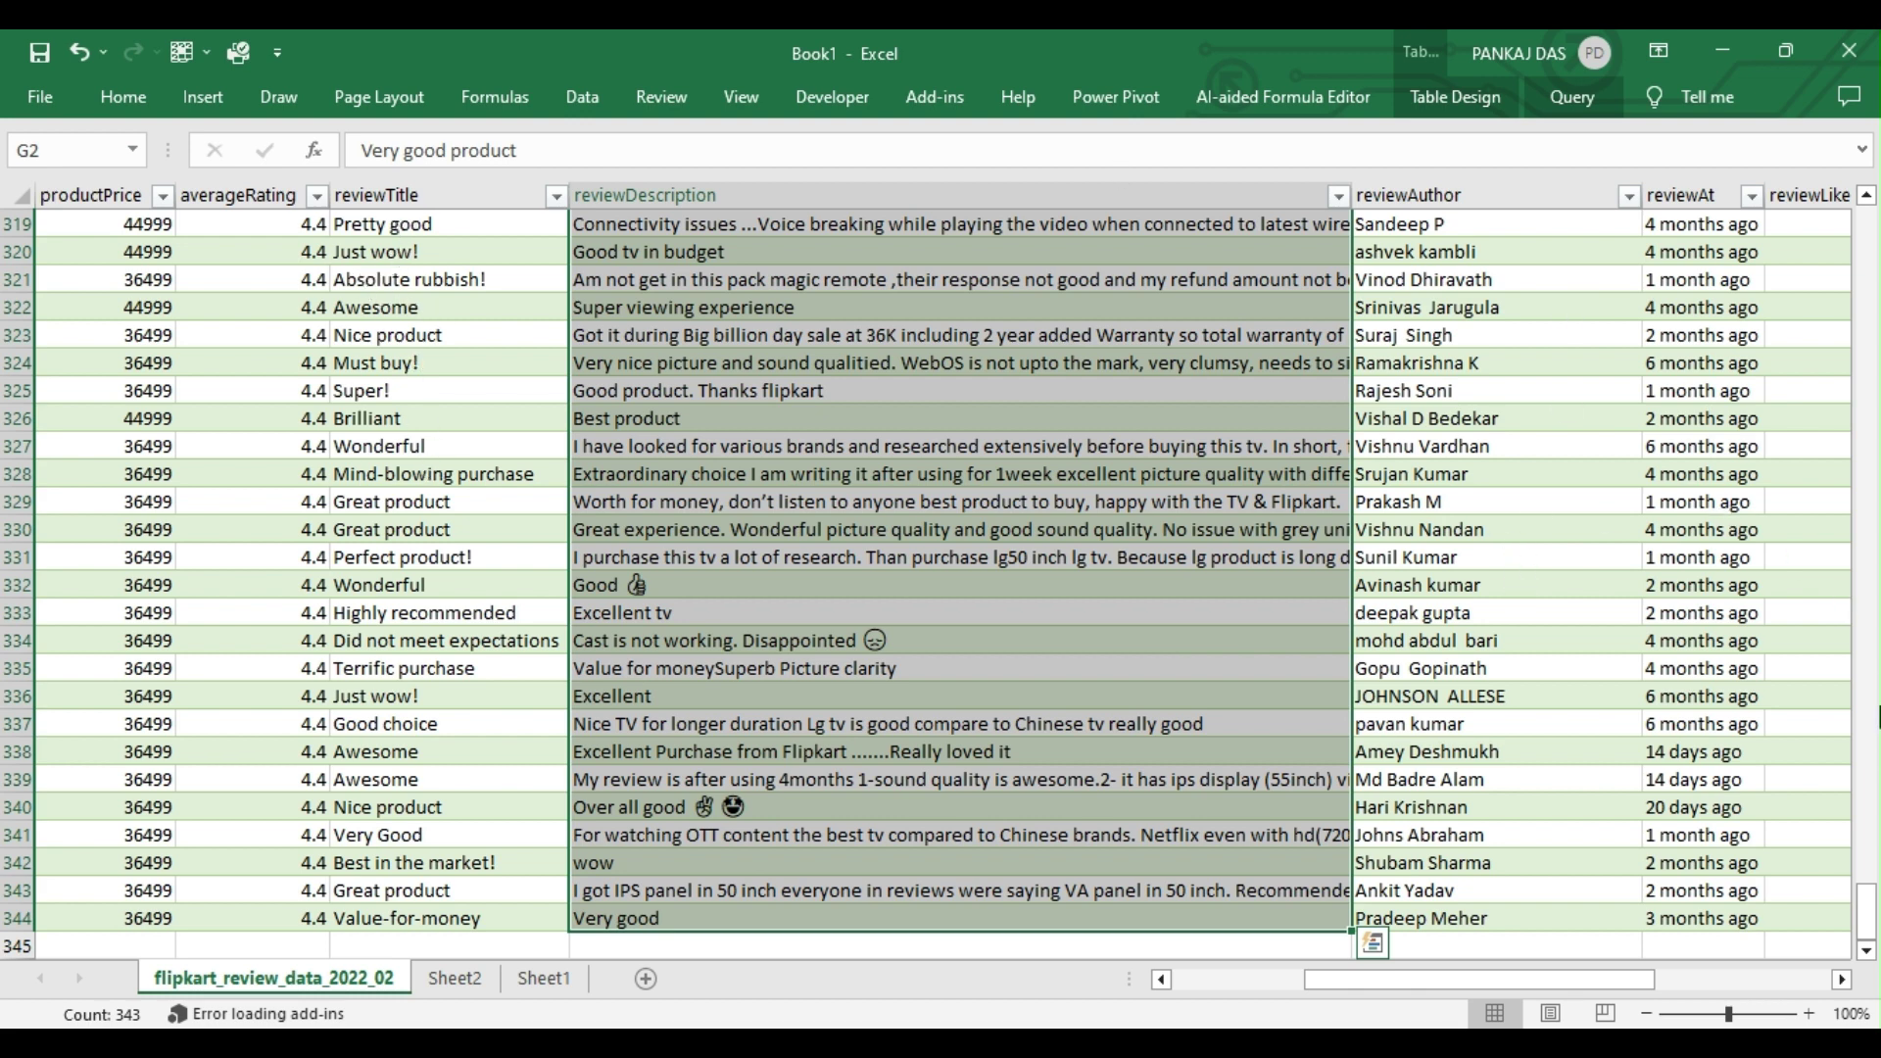
scroll(1875, 764, up, 1)
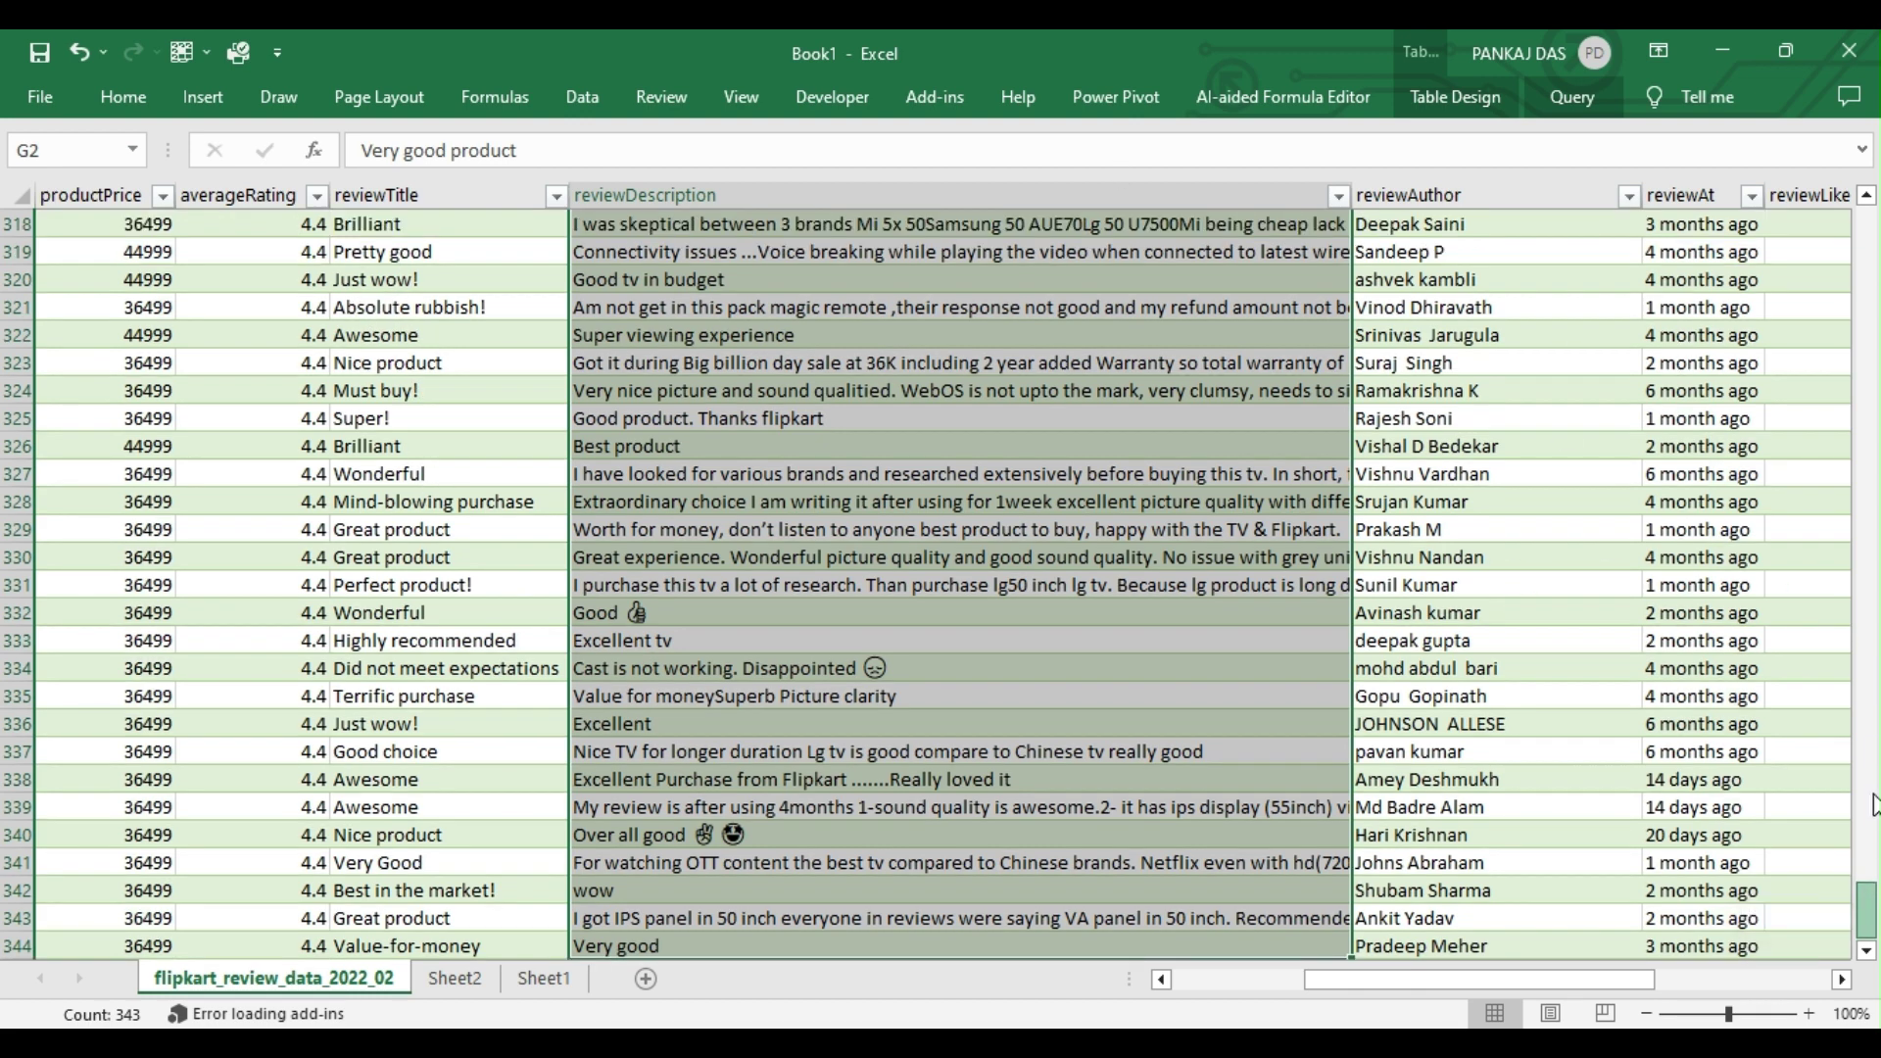
scroll(1875, 805, up, 20)
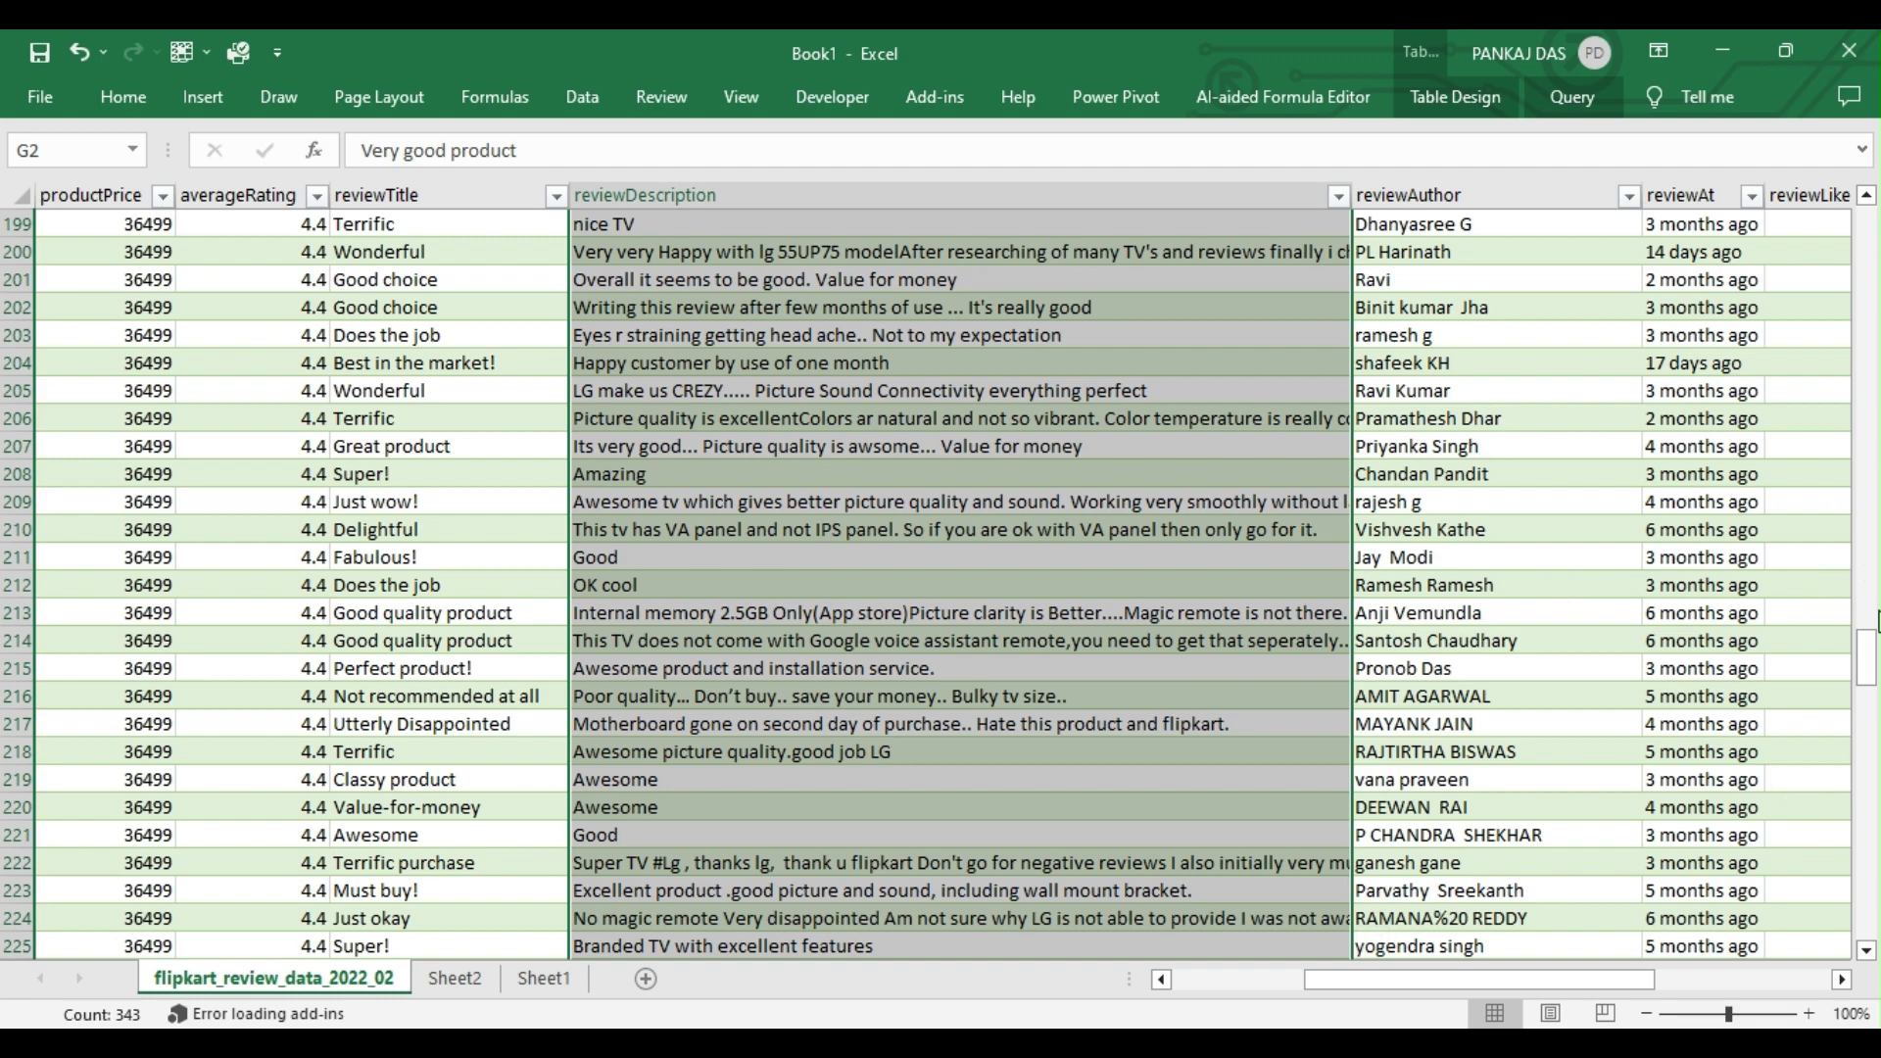
drag(1868, 659, 1867, 225)
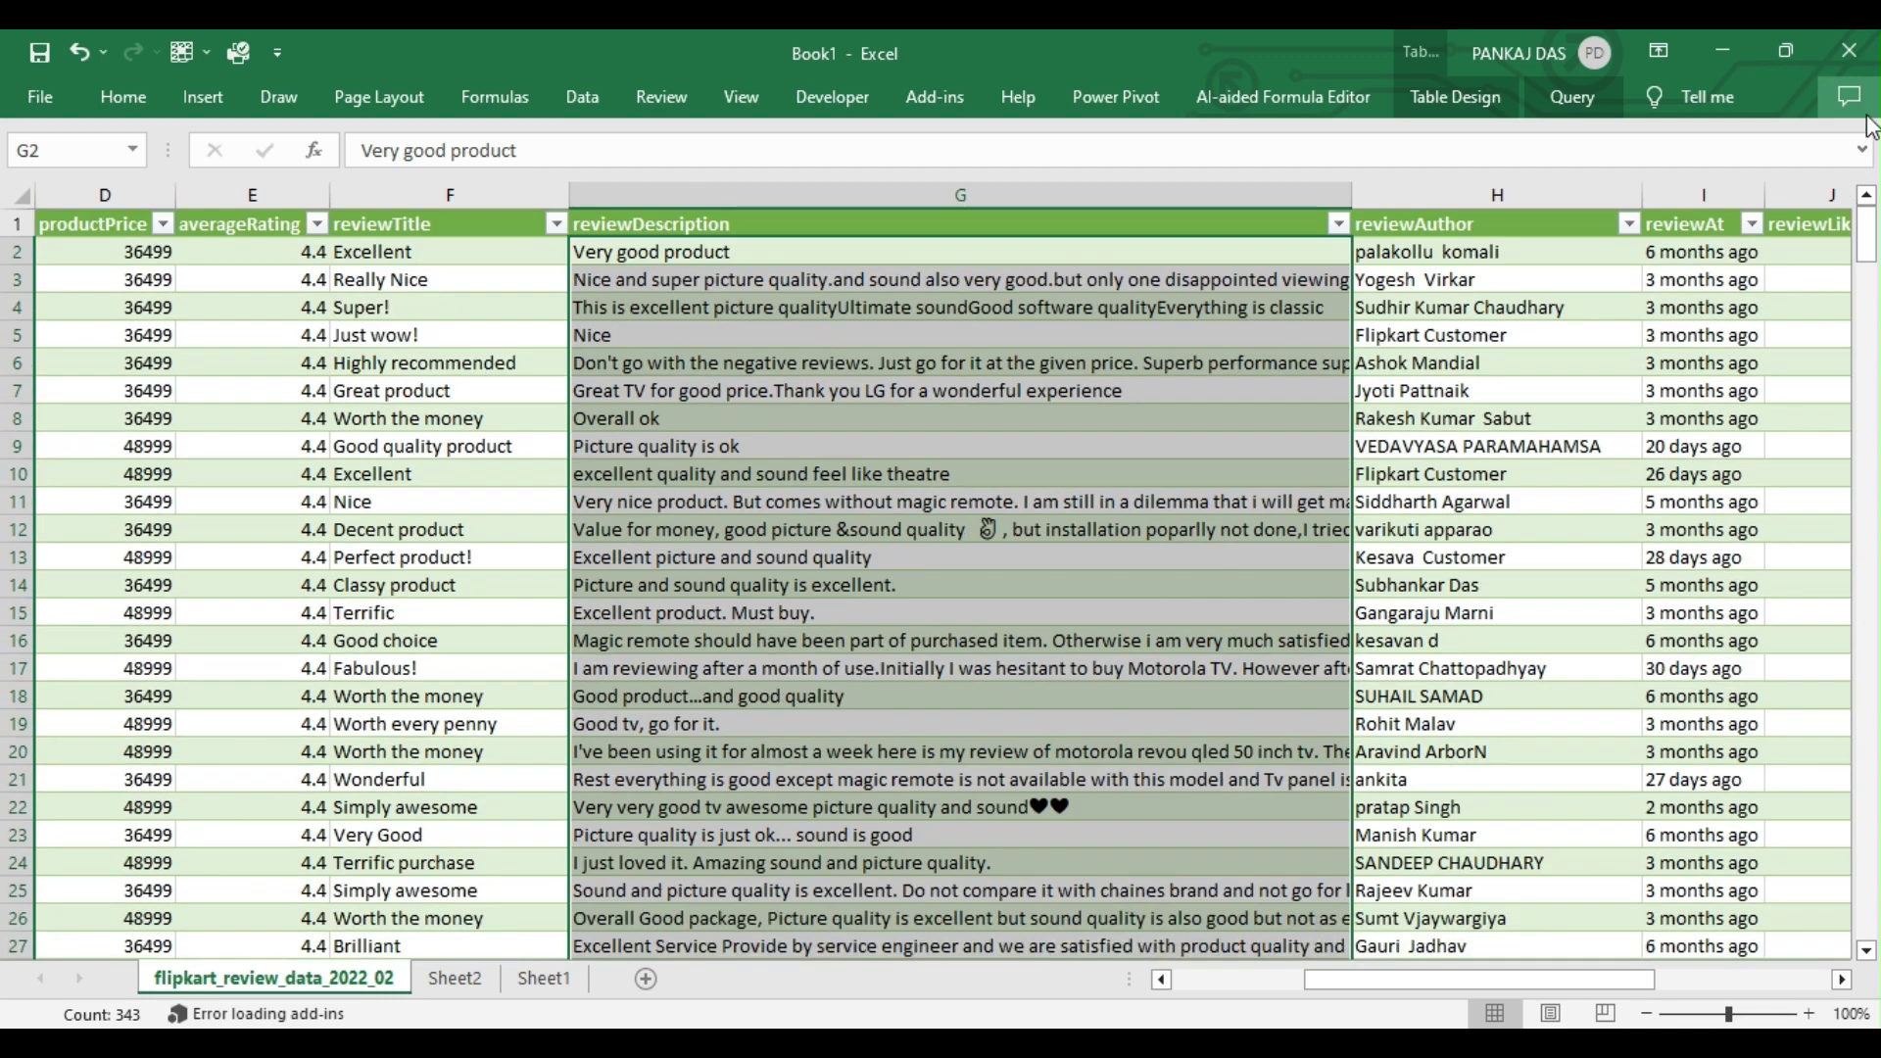
click(372, 255)
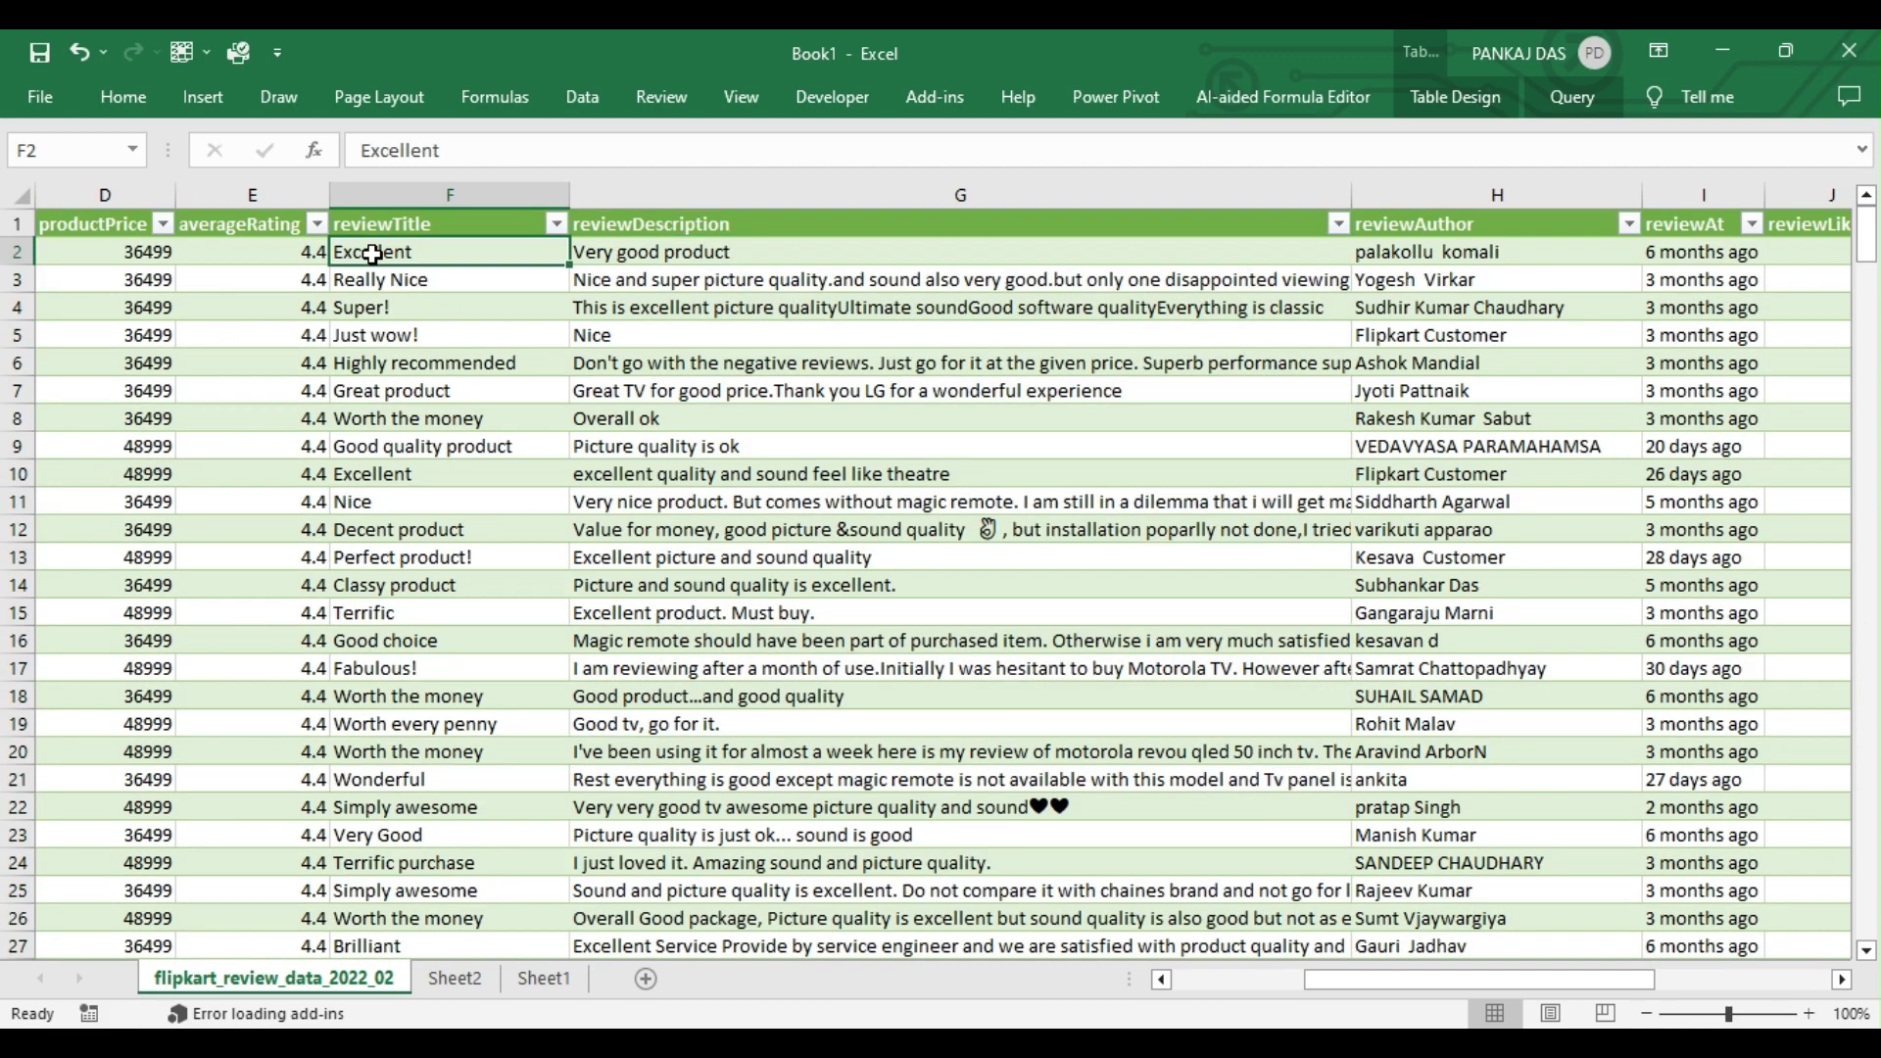
click(409, 227)
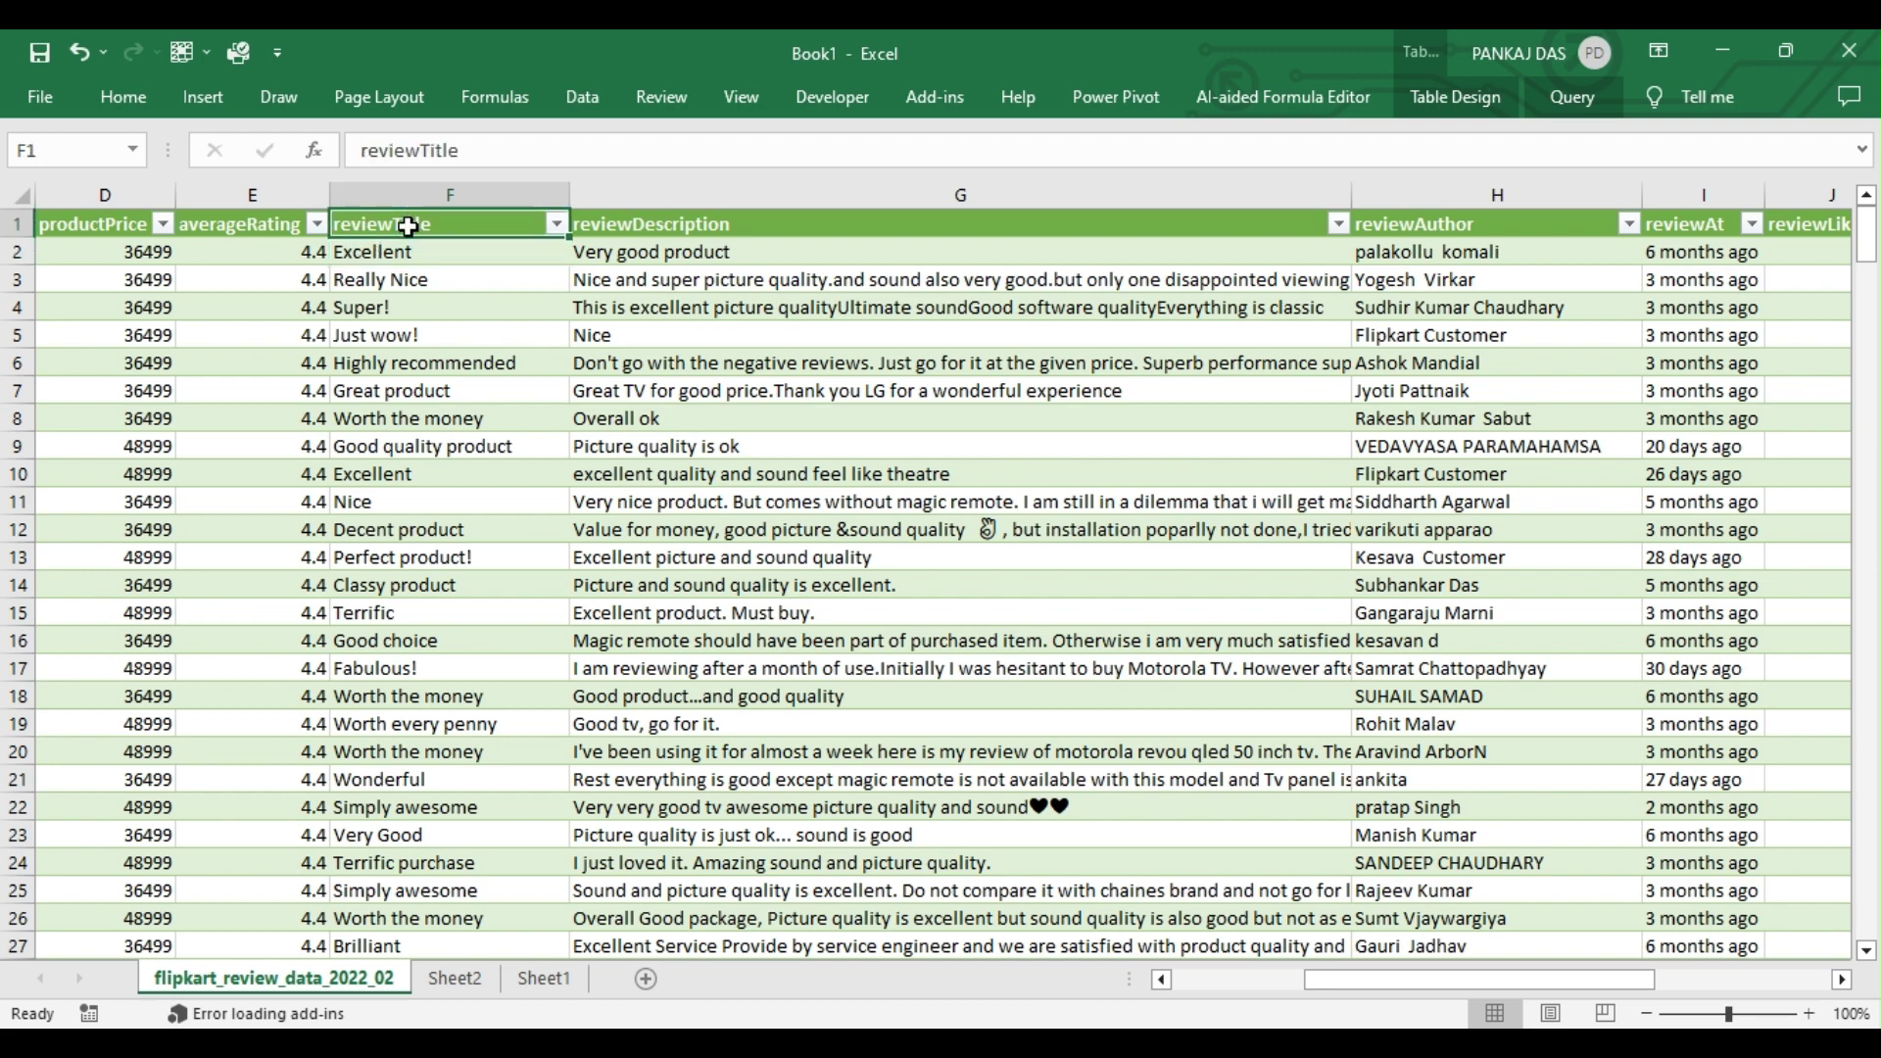
Step: Copy all the review titles below the reviewTitle header and paste them into a new sheet starting at B2
click(409, 226)
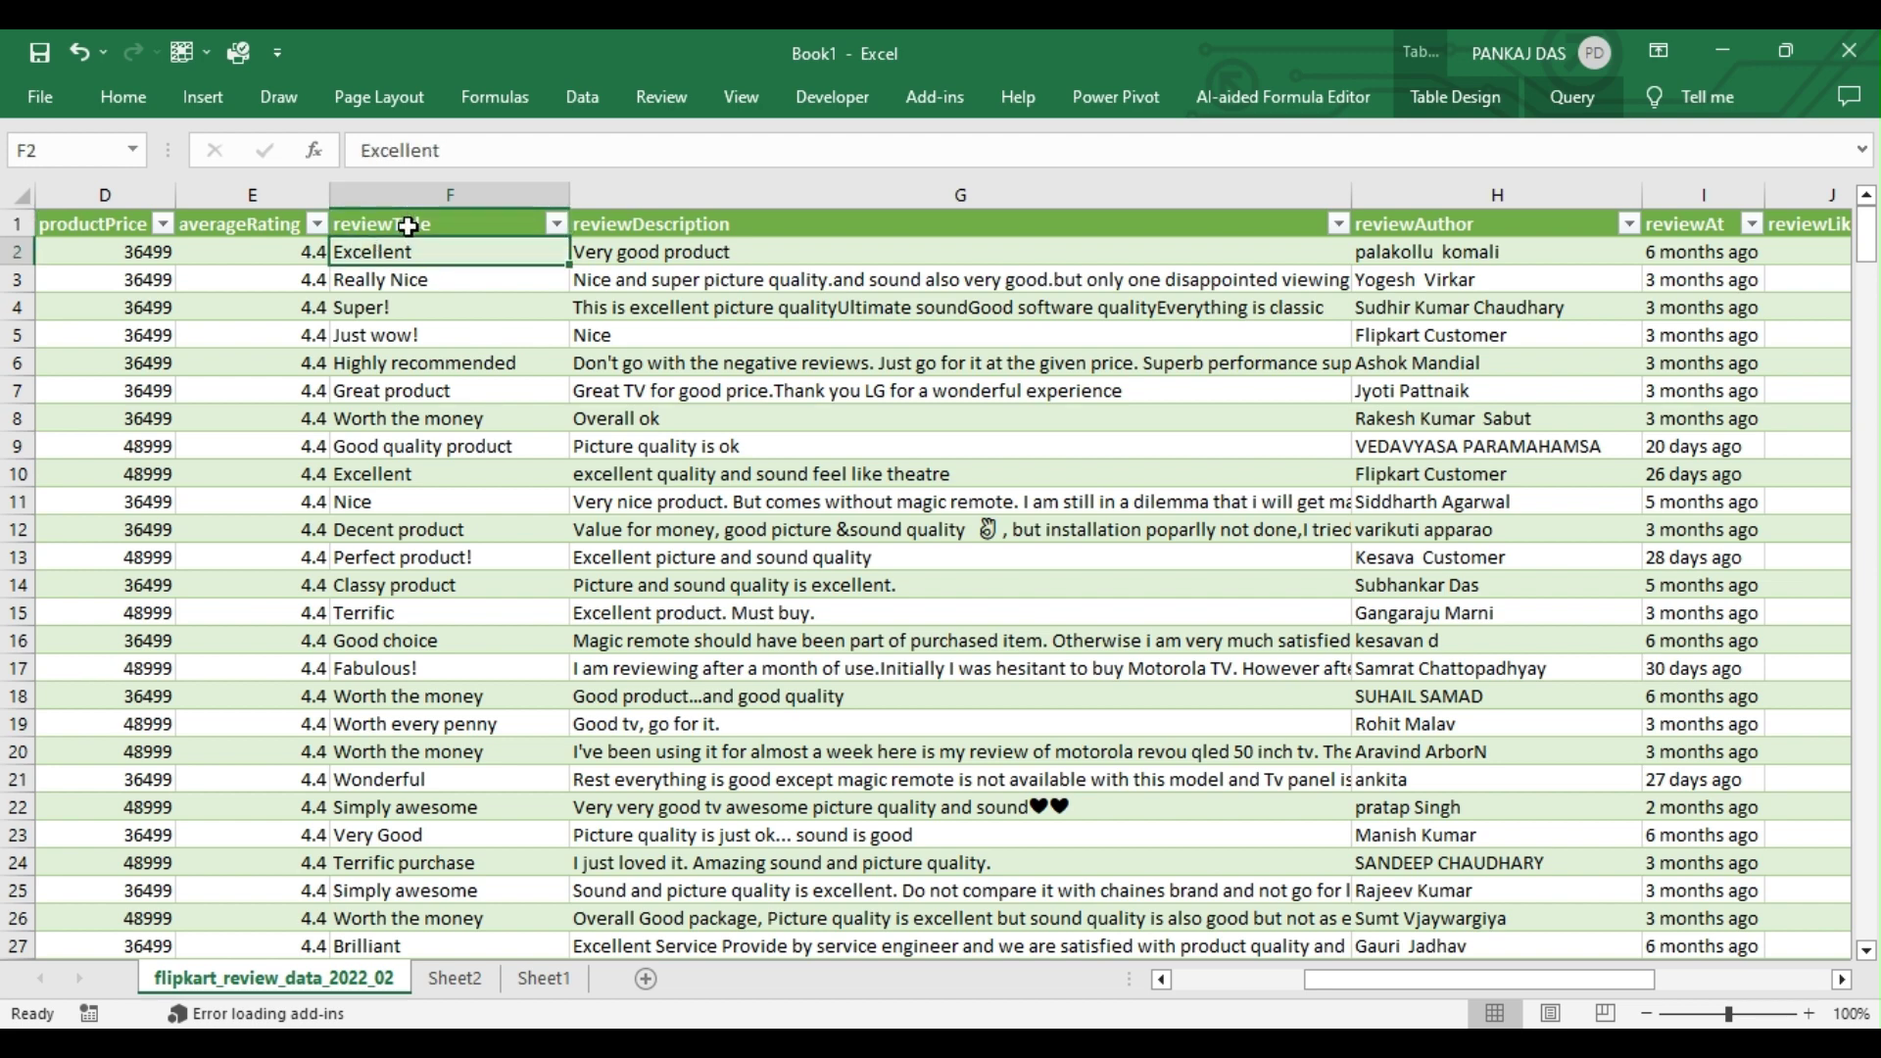
key(ctrl+c)
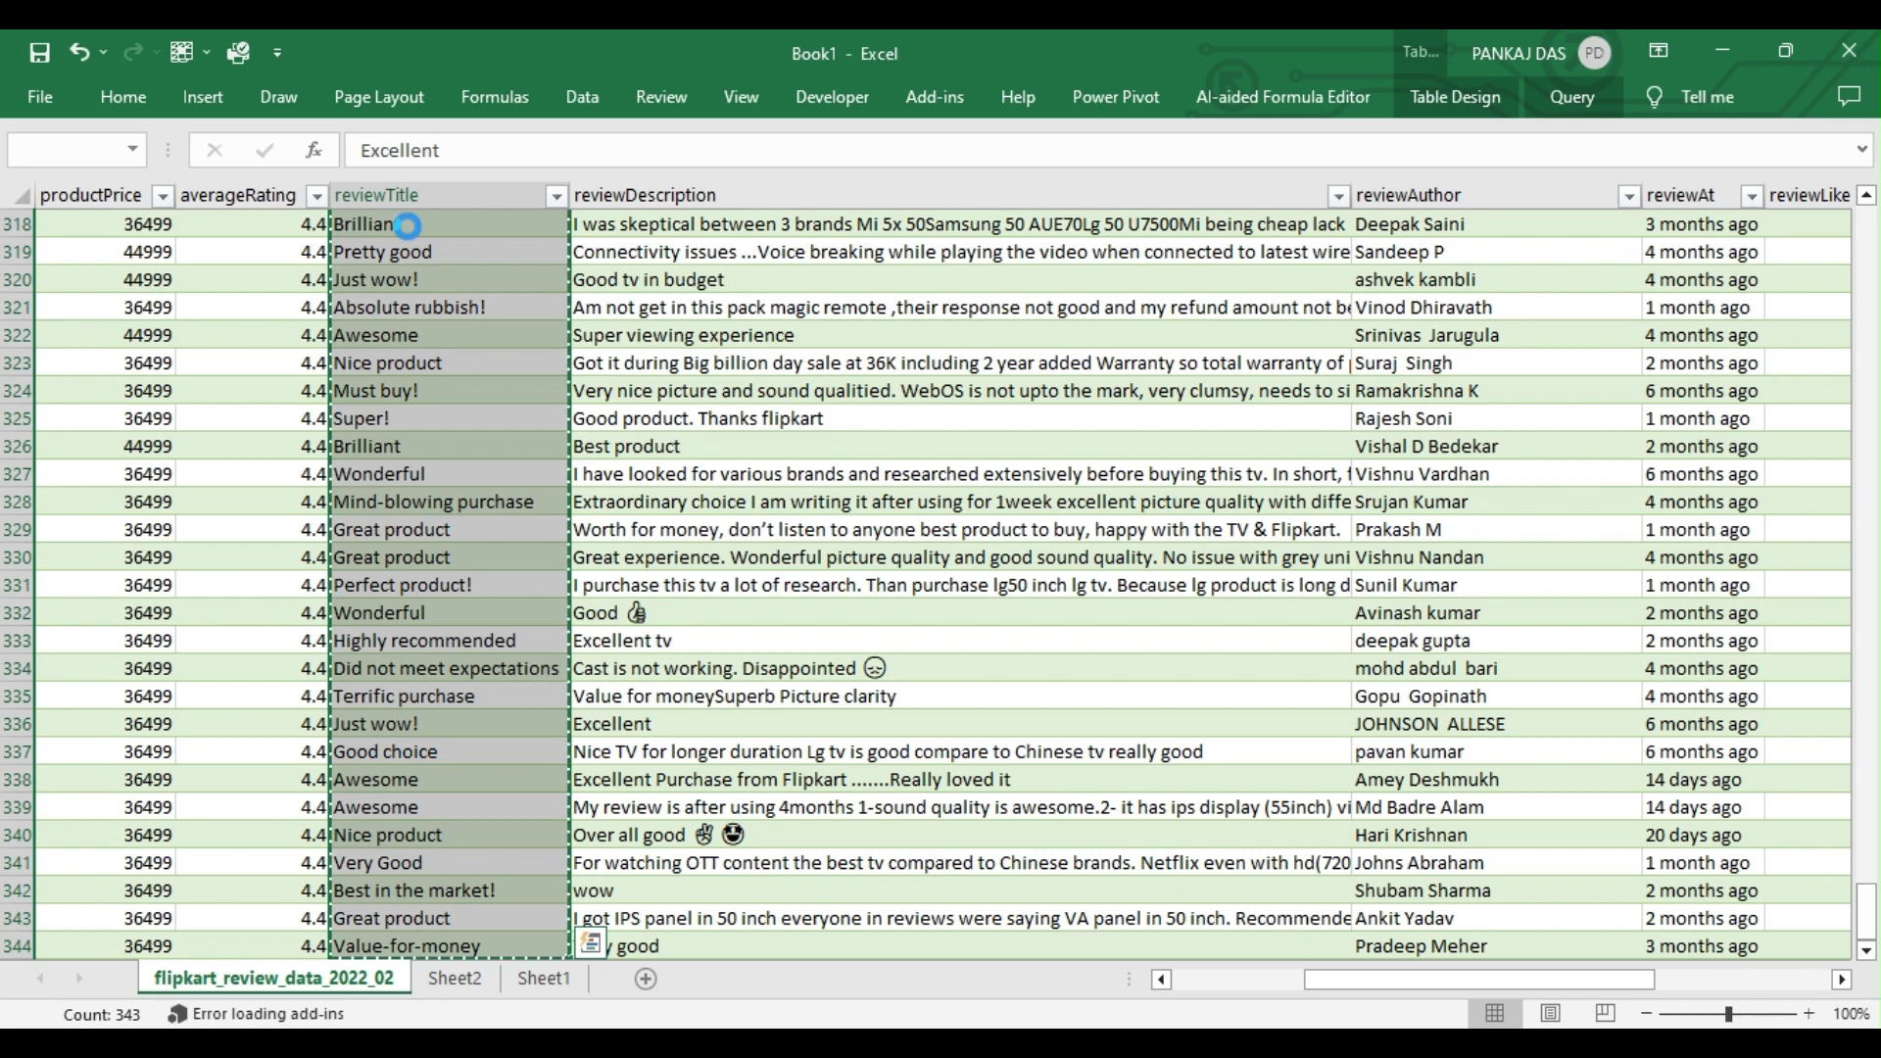
click(645, 979)
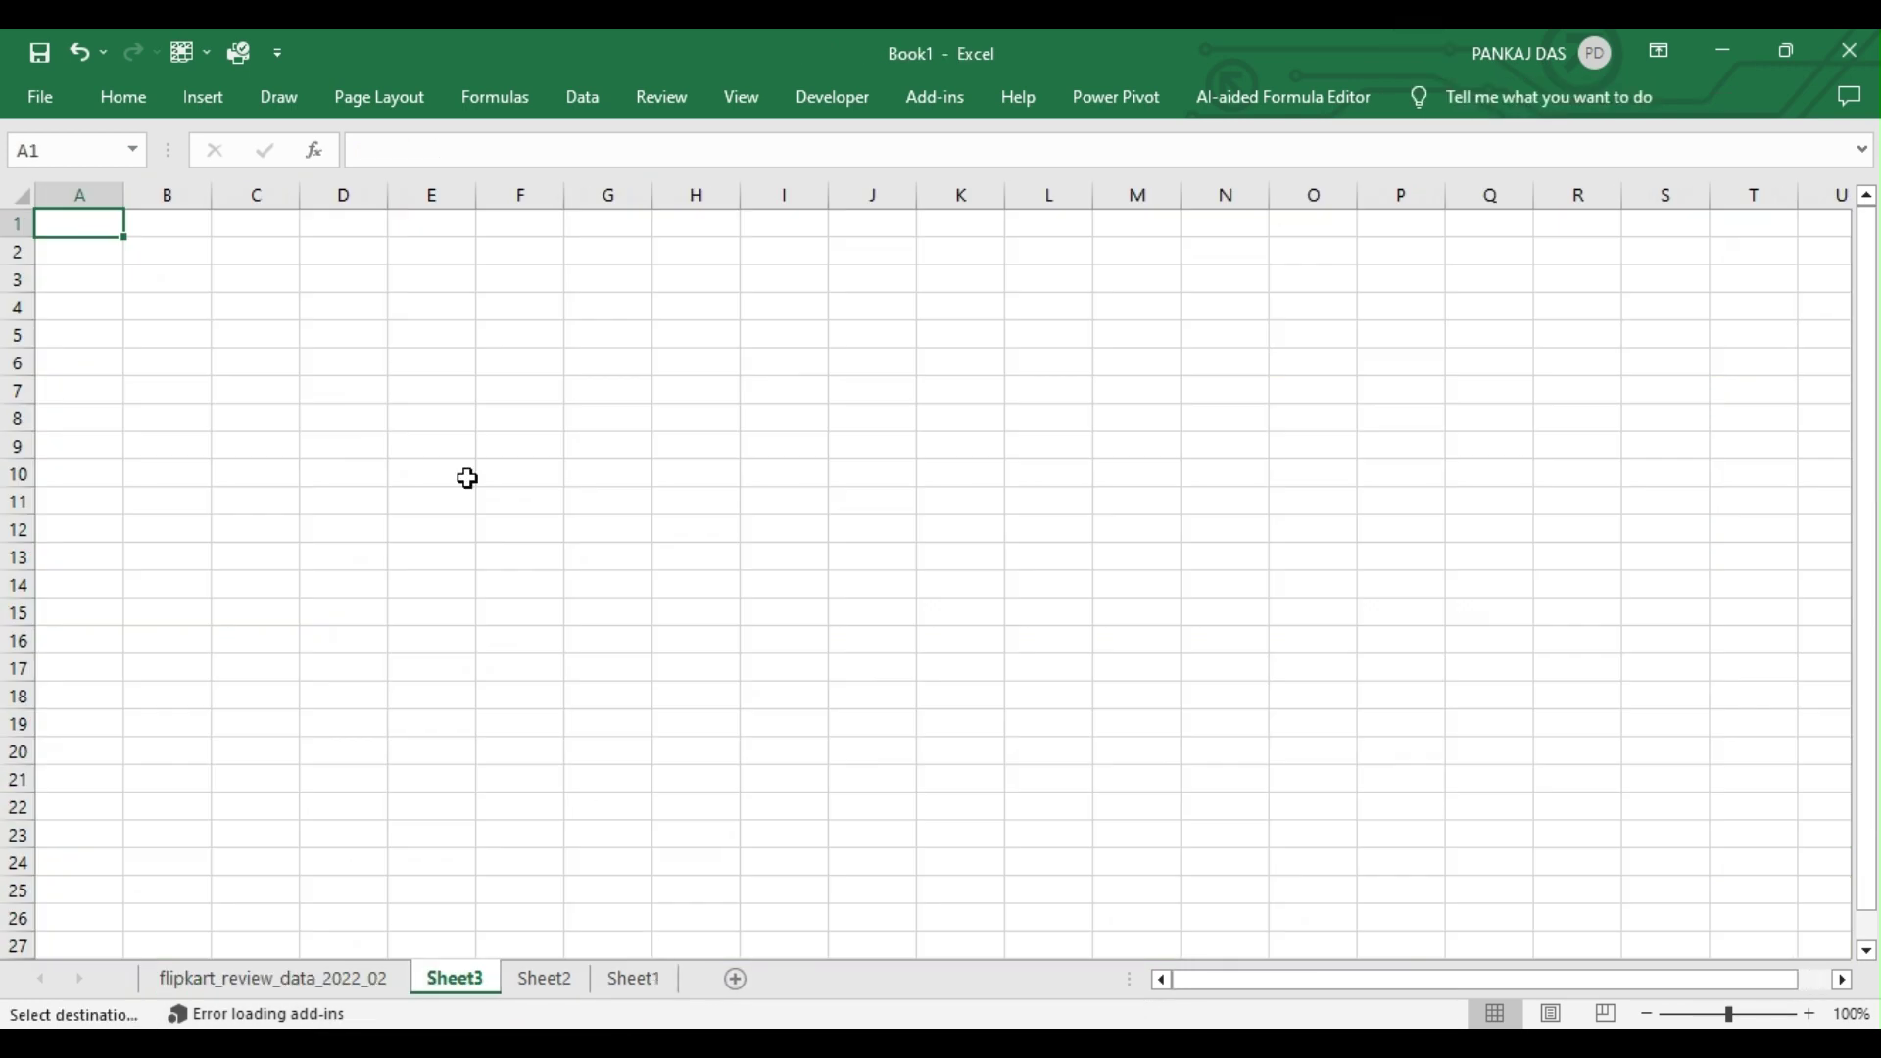
click(157, 251)
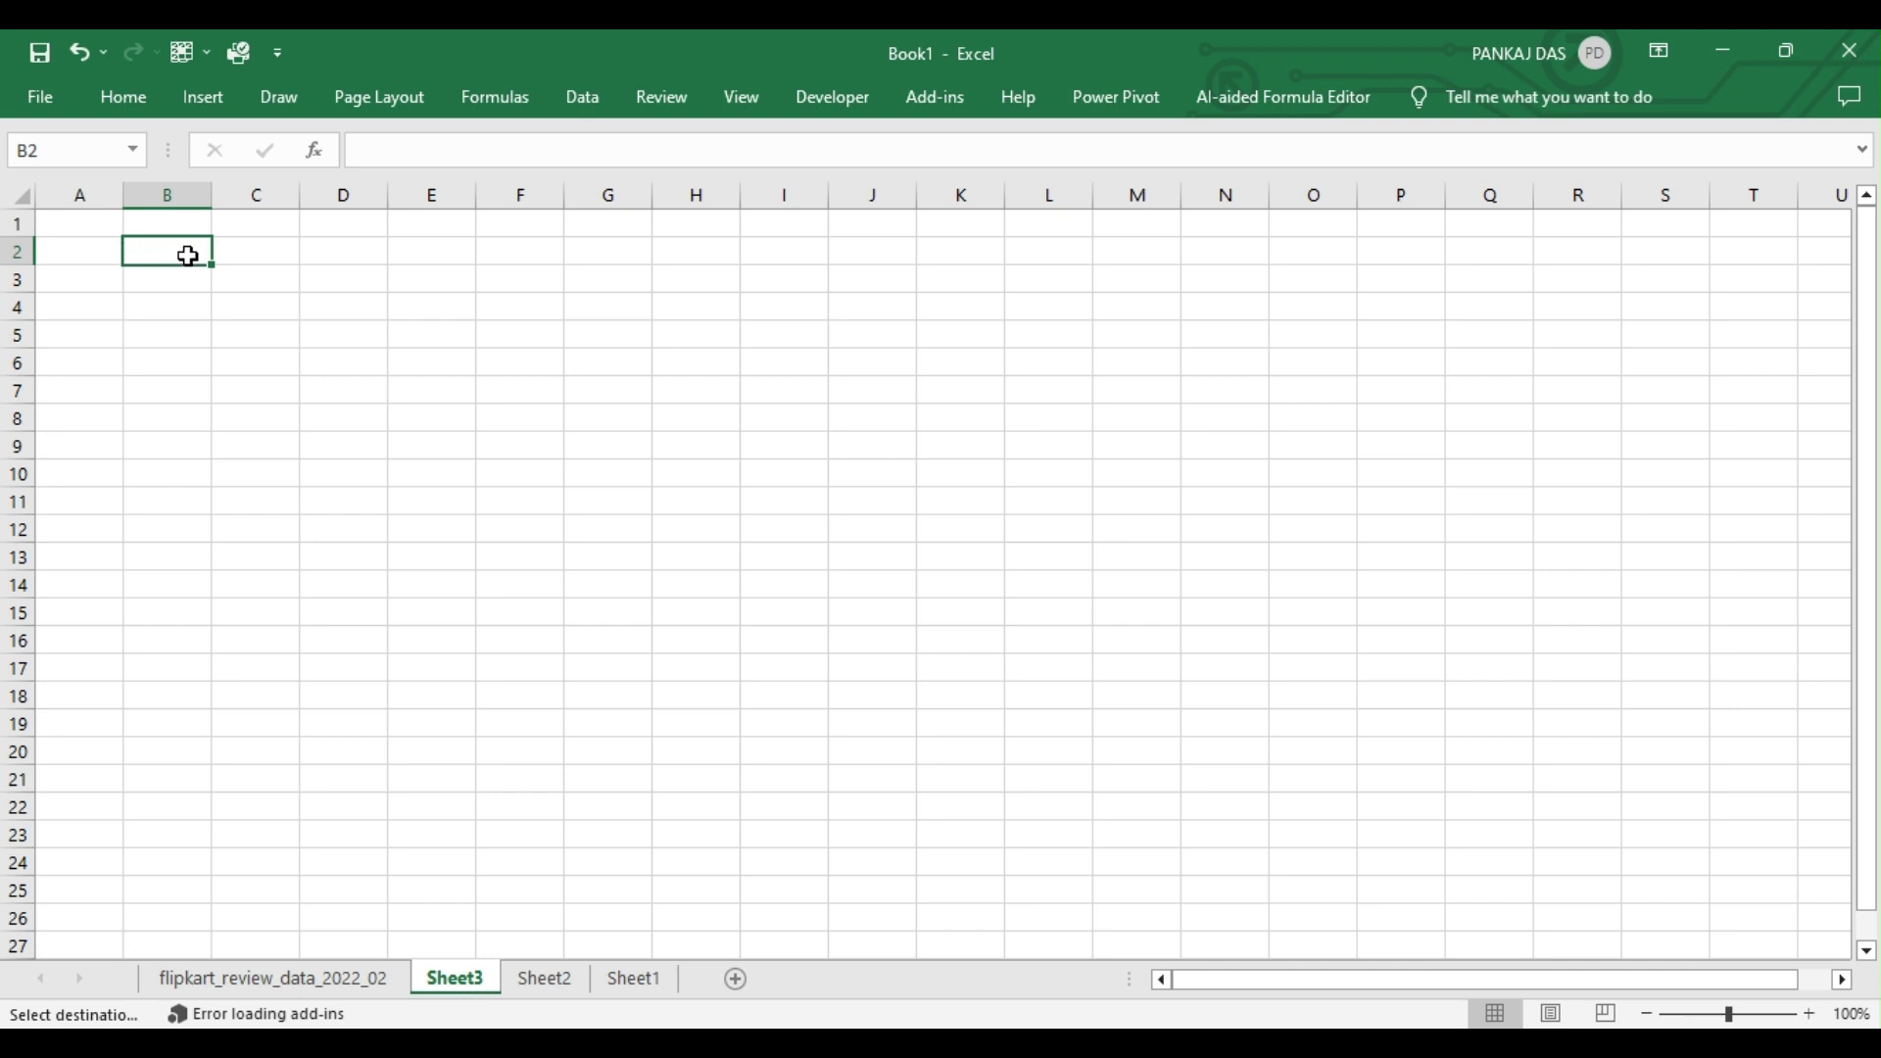
key(ctrl+v)
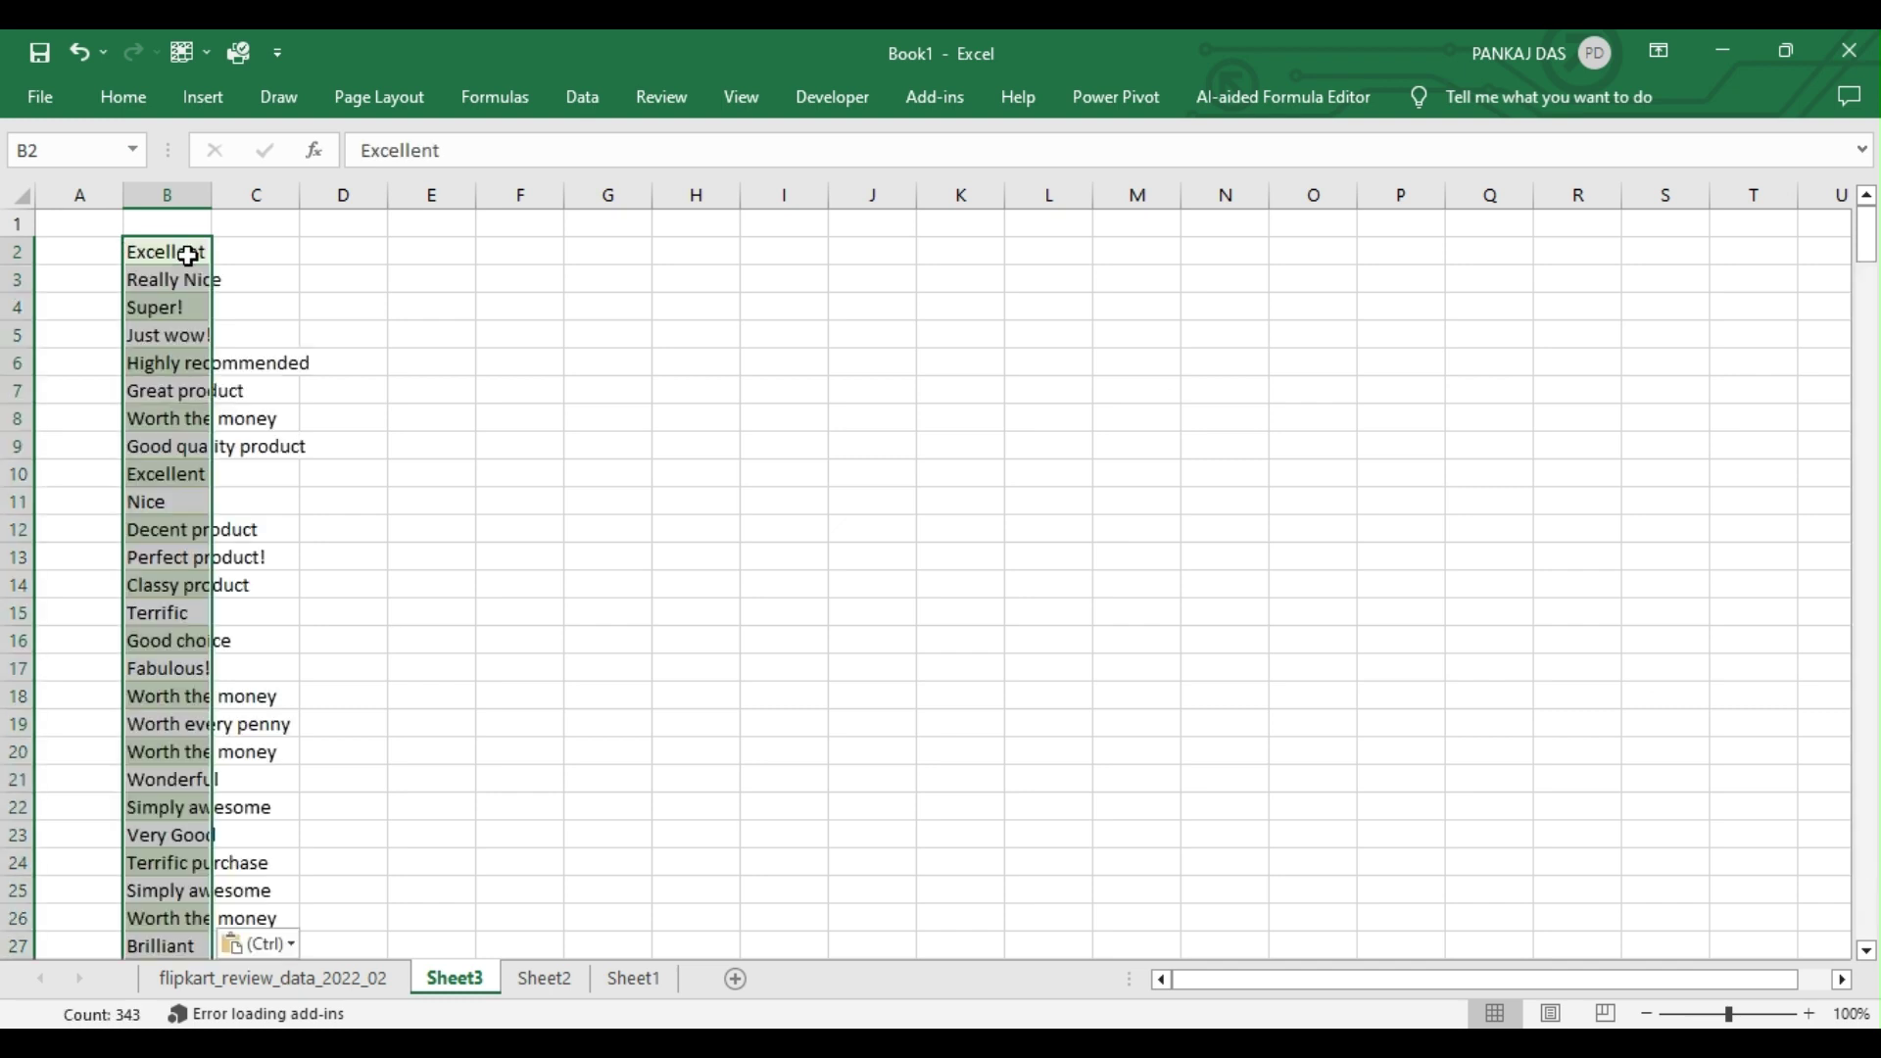
Step: Widen column B of the new sheet to make more room for the pasted review titles
click(210, 211)
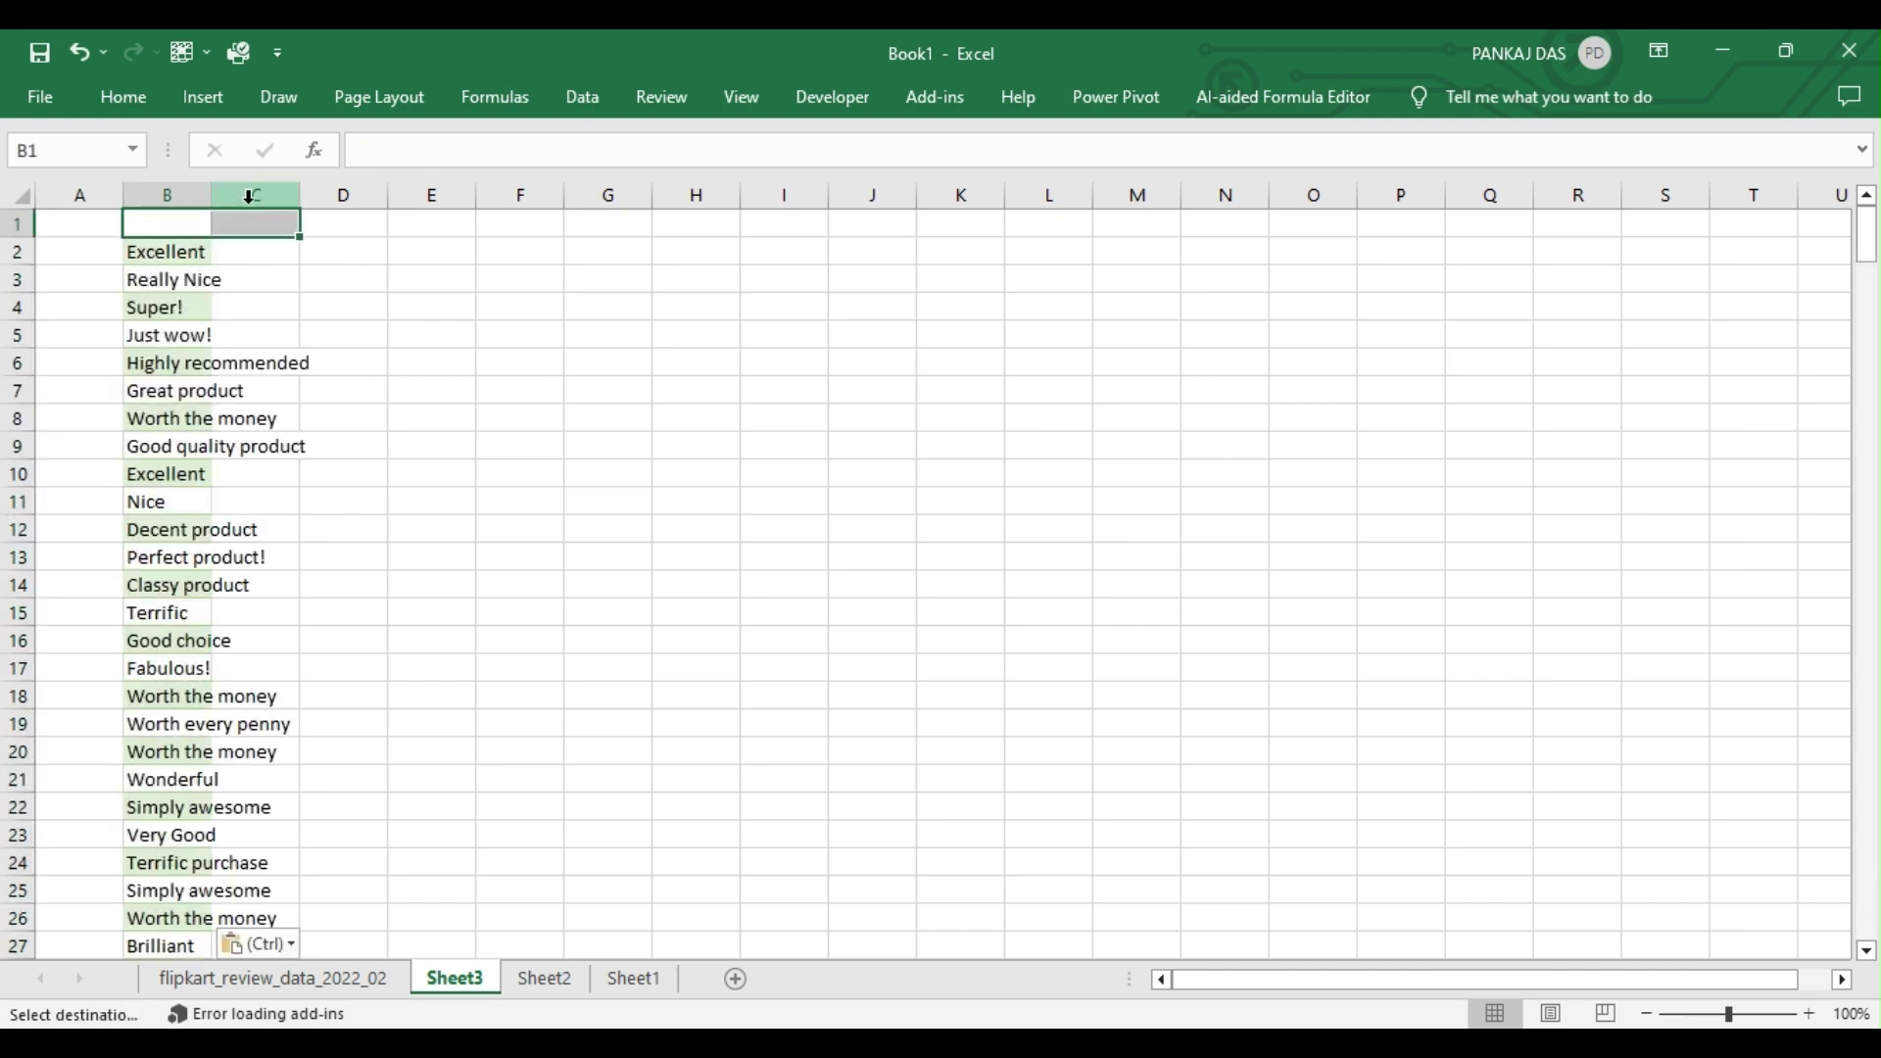
click(185, 252)
drag(215, 191, 279, 252)
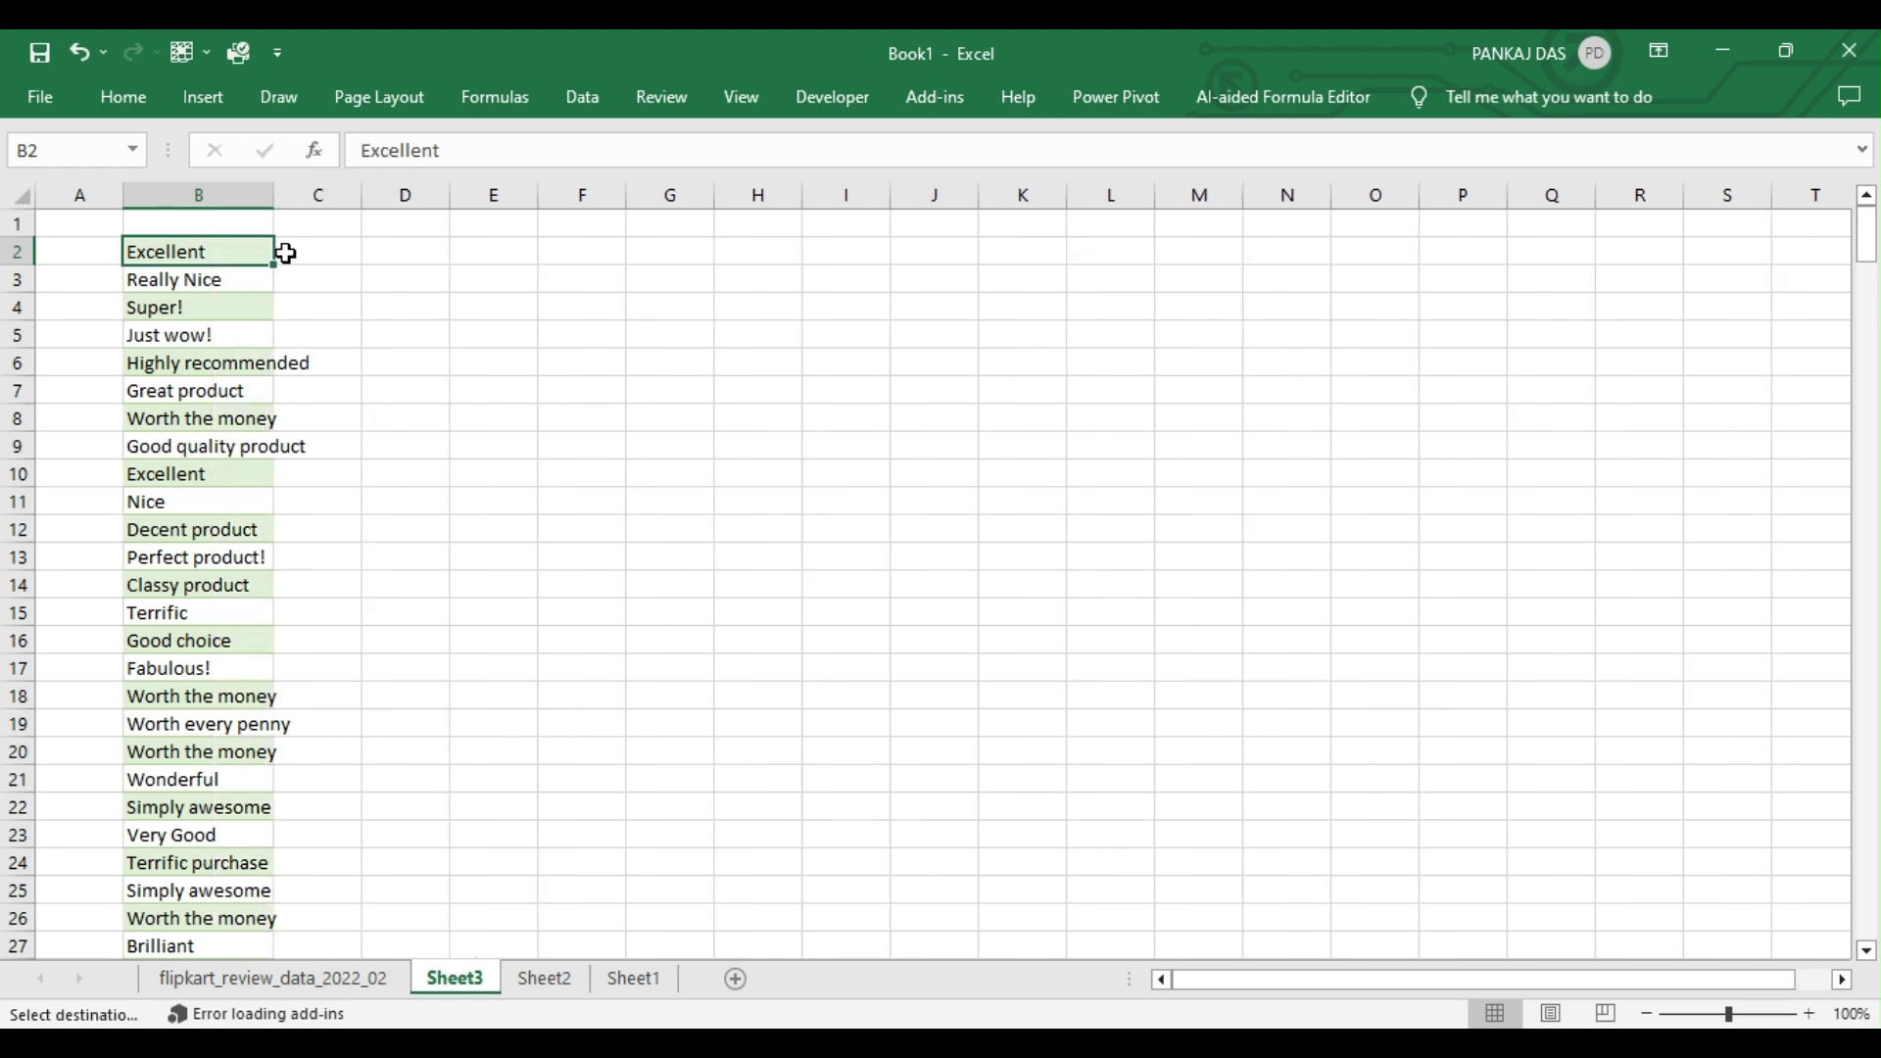
click(281, 251)
Step: Add the bold headers Words in B1 and Count in C1, and widen column C
click(195, 230)
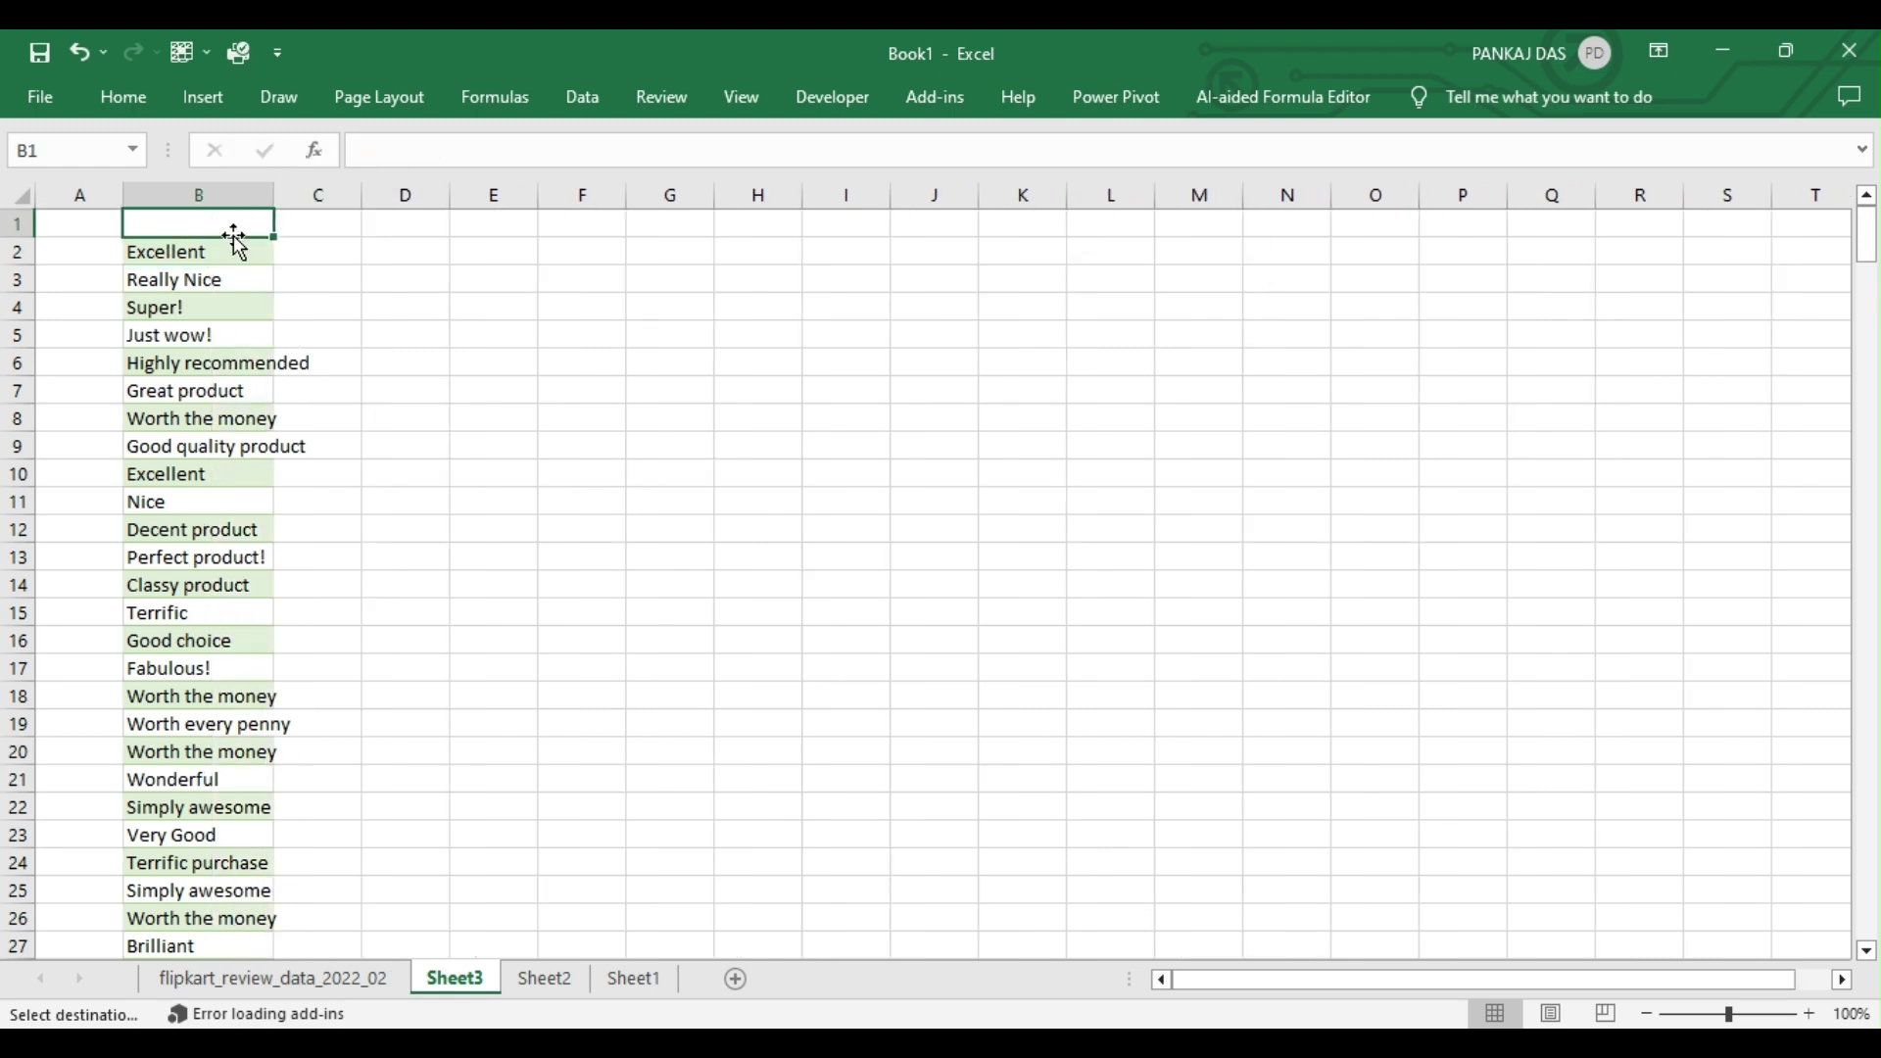
text(Words)
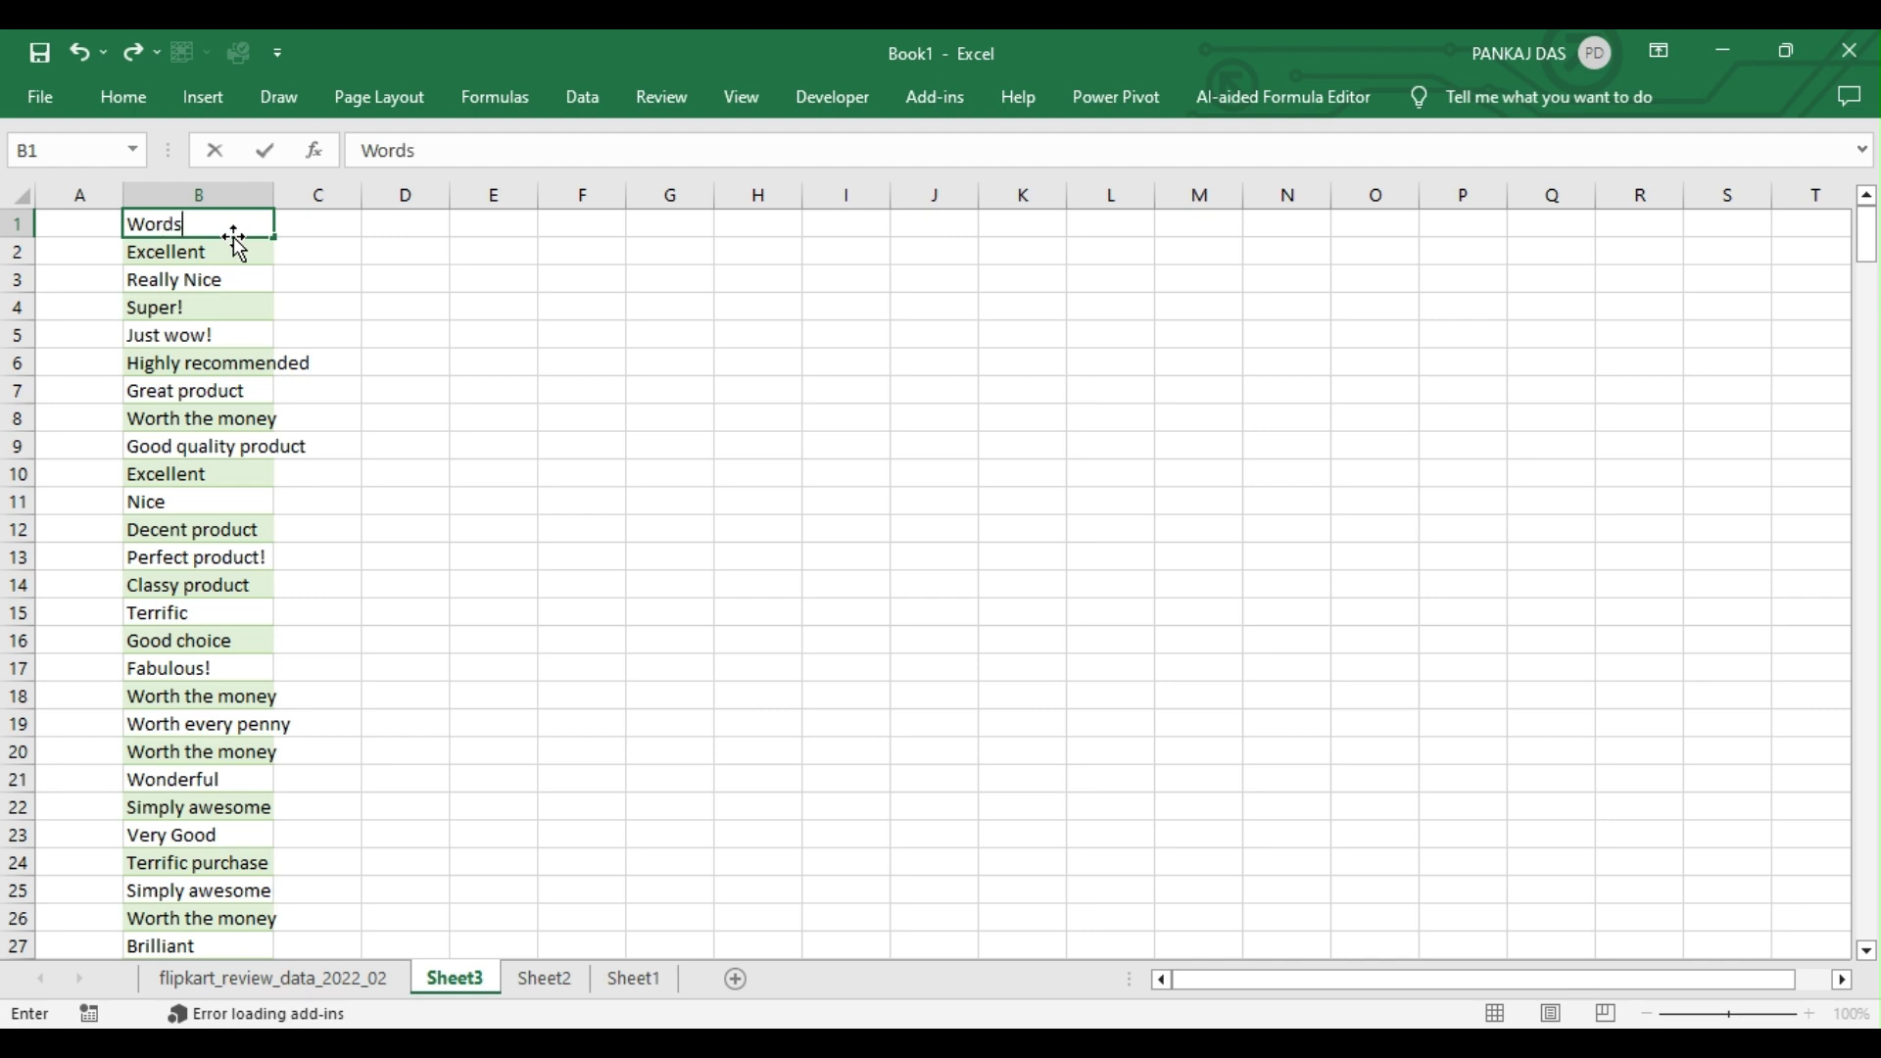
key(Tab)
text(Cou)
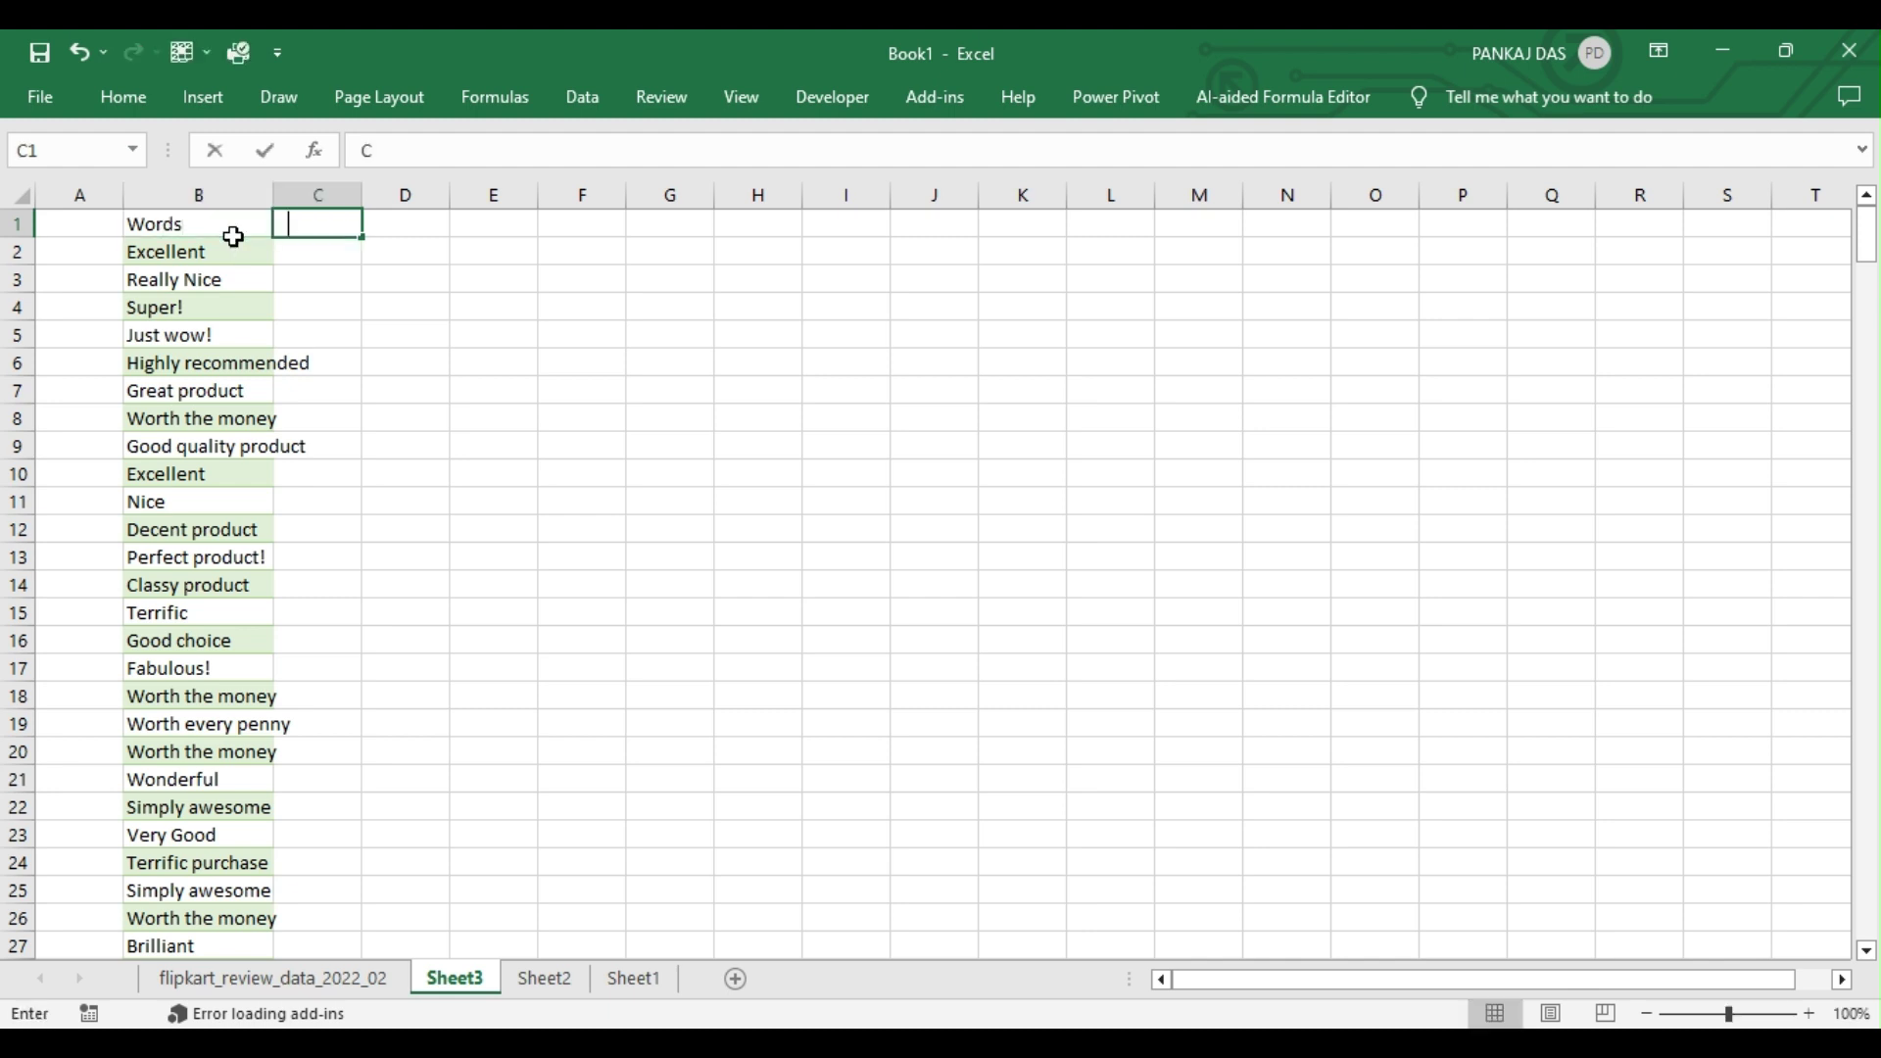
key(Tab)
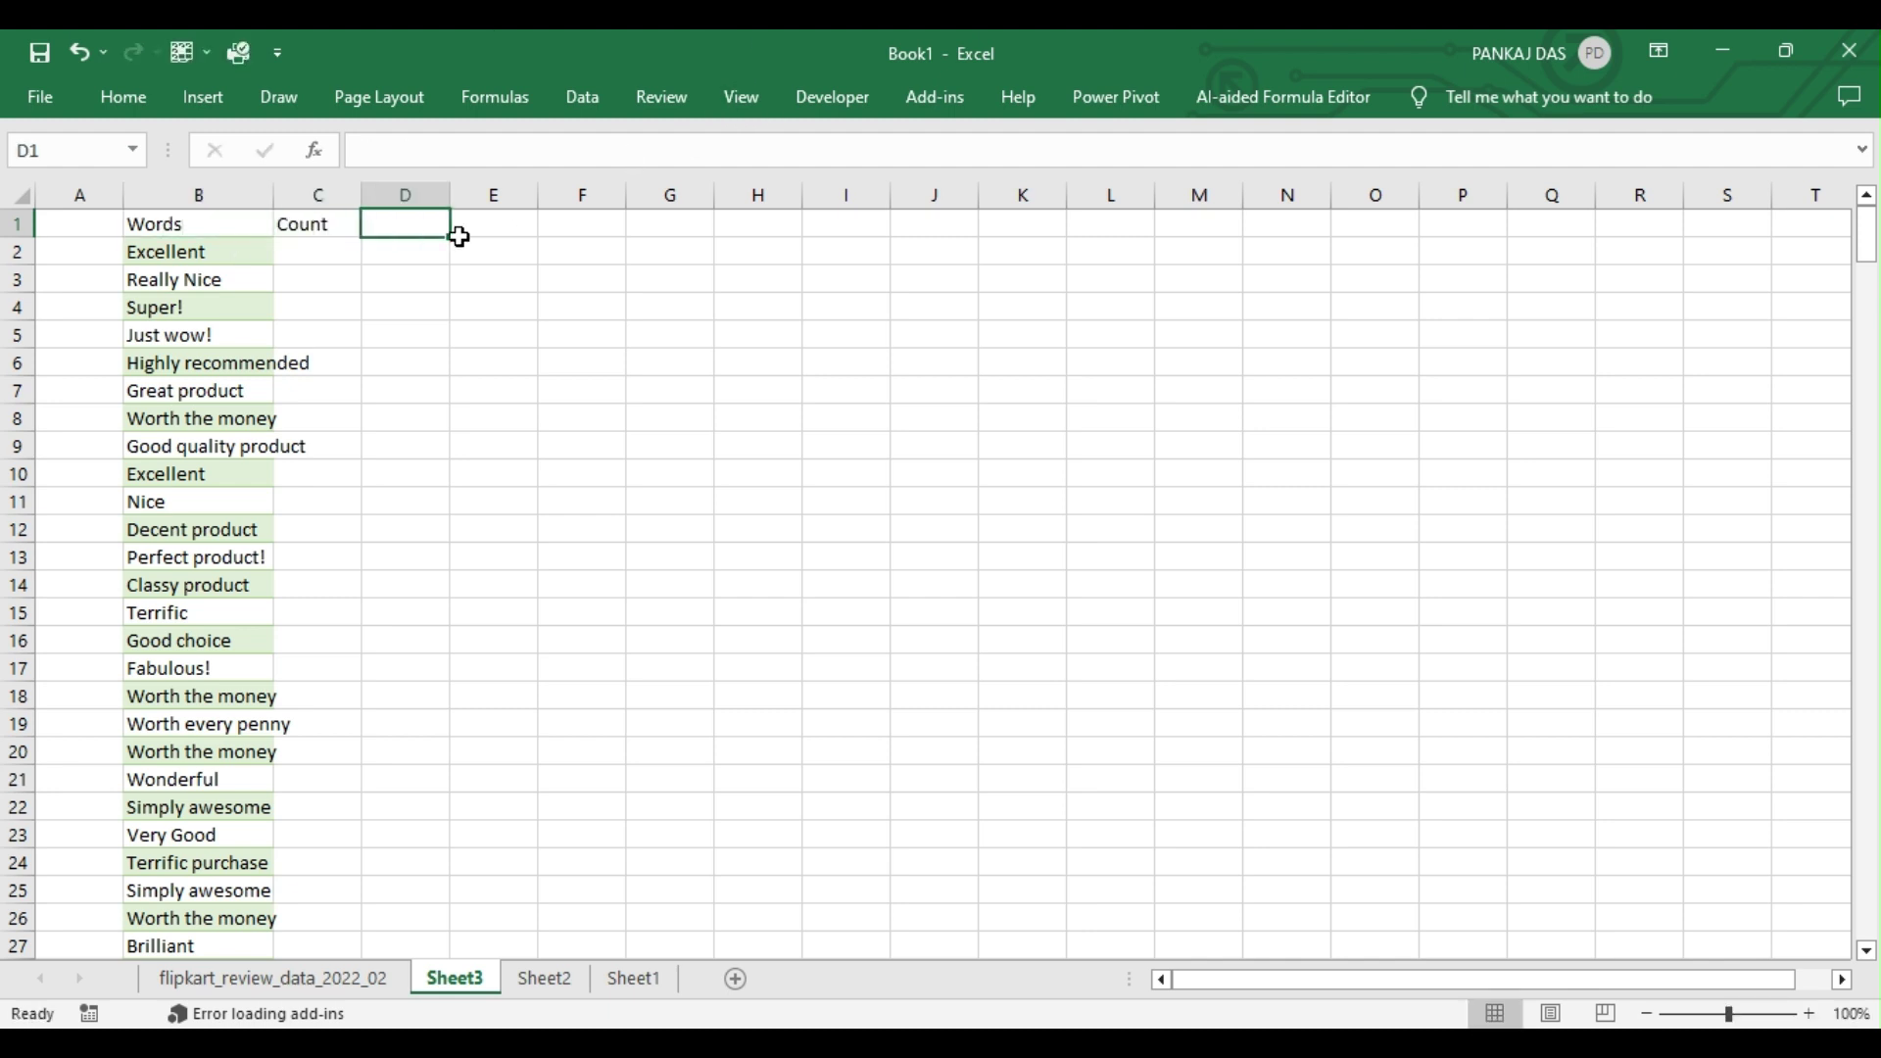
drag(201, 225, 431, 194)
key(ctrl+b)
click(350, 304)
Step: Enter 1 in C2 and C3 and fill the Count column with 1 down to row 344
click(322, 248)
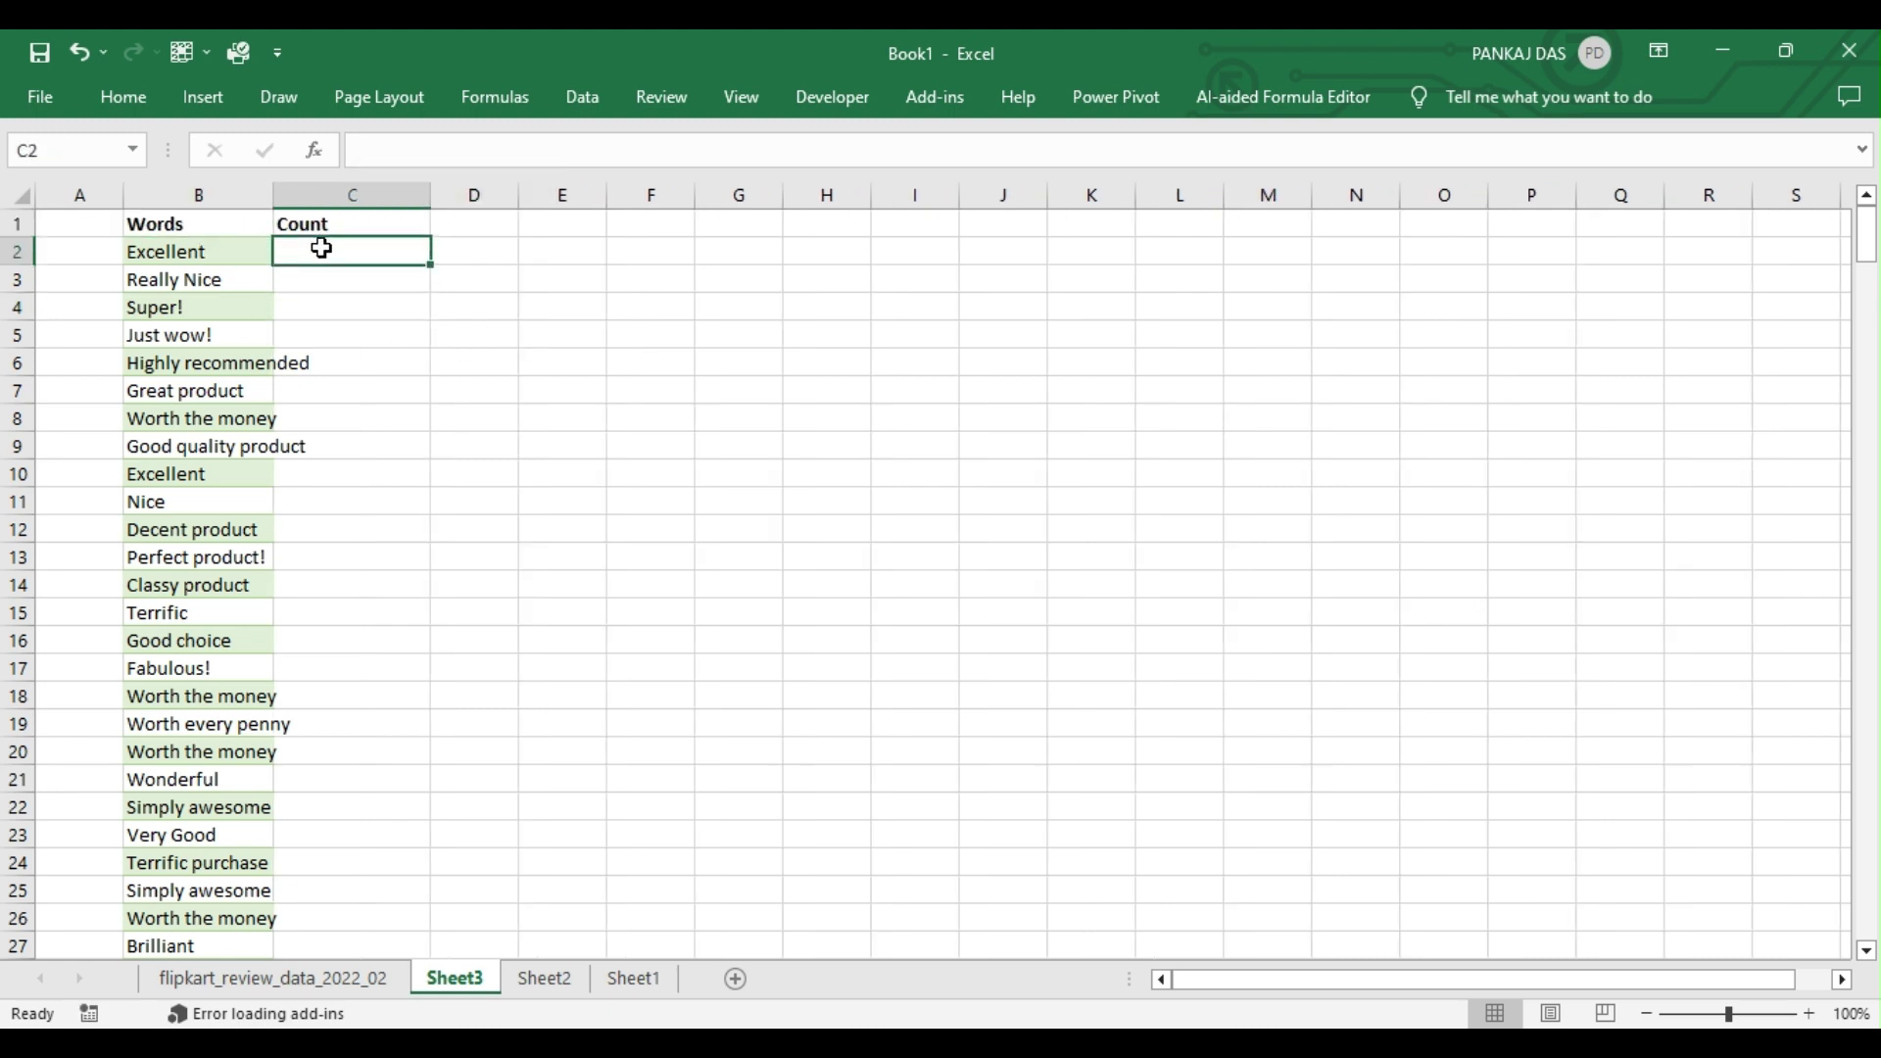
text(1)
key(Return)
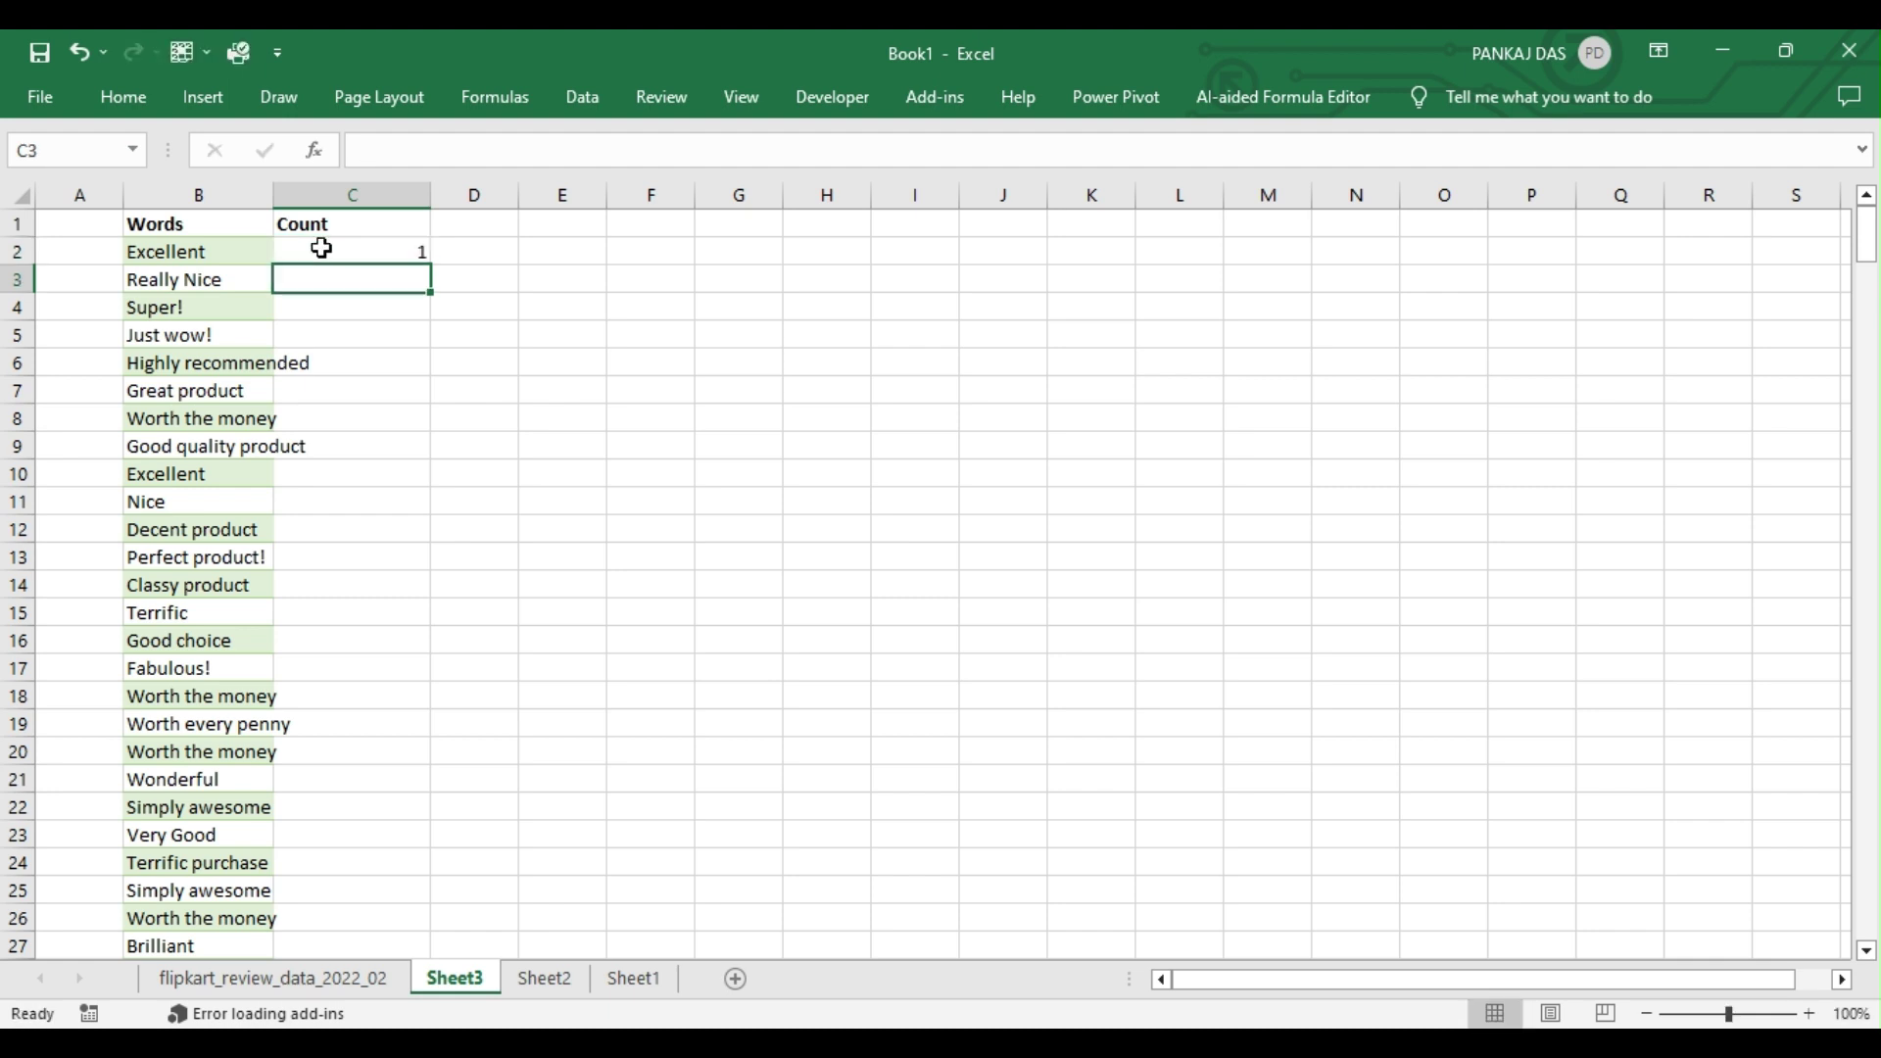
text(1)
key(Tab)
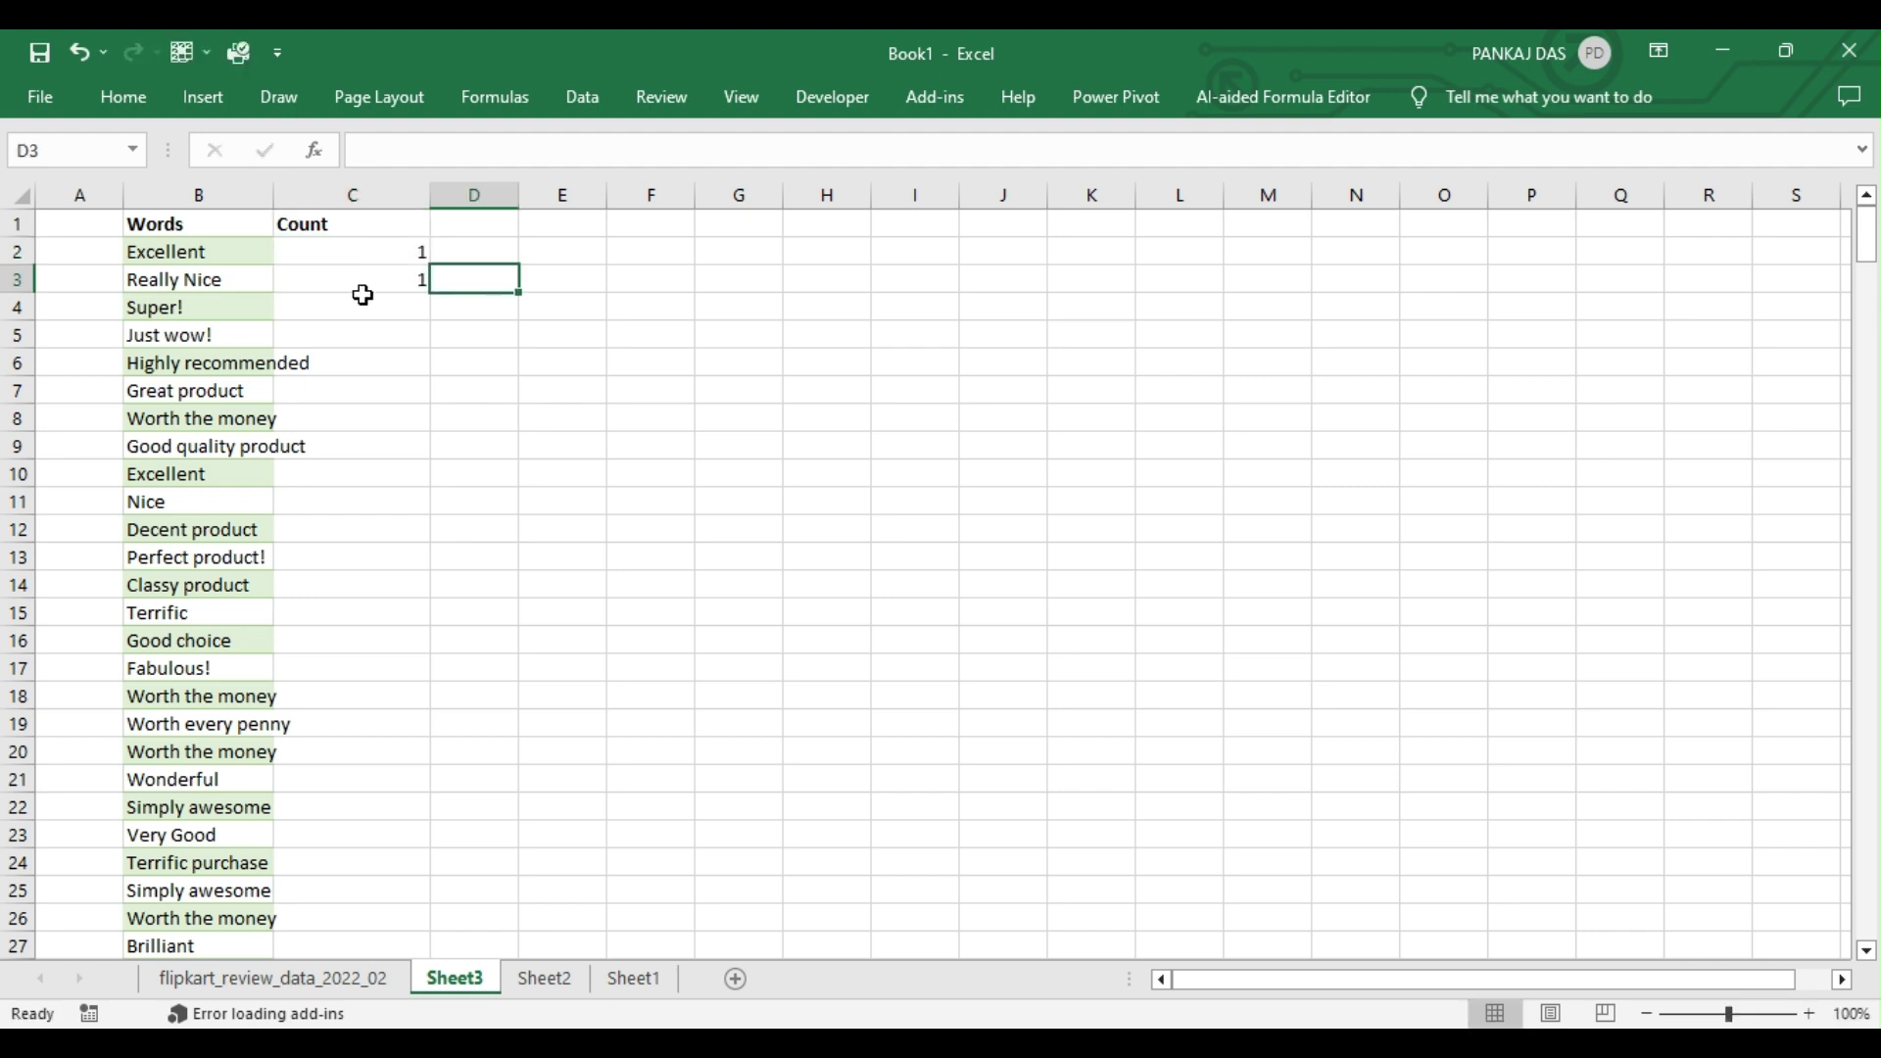
drag(386, 252, 379, 817)
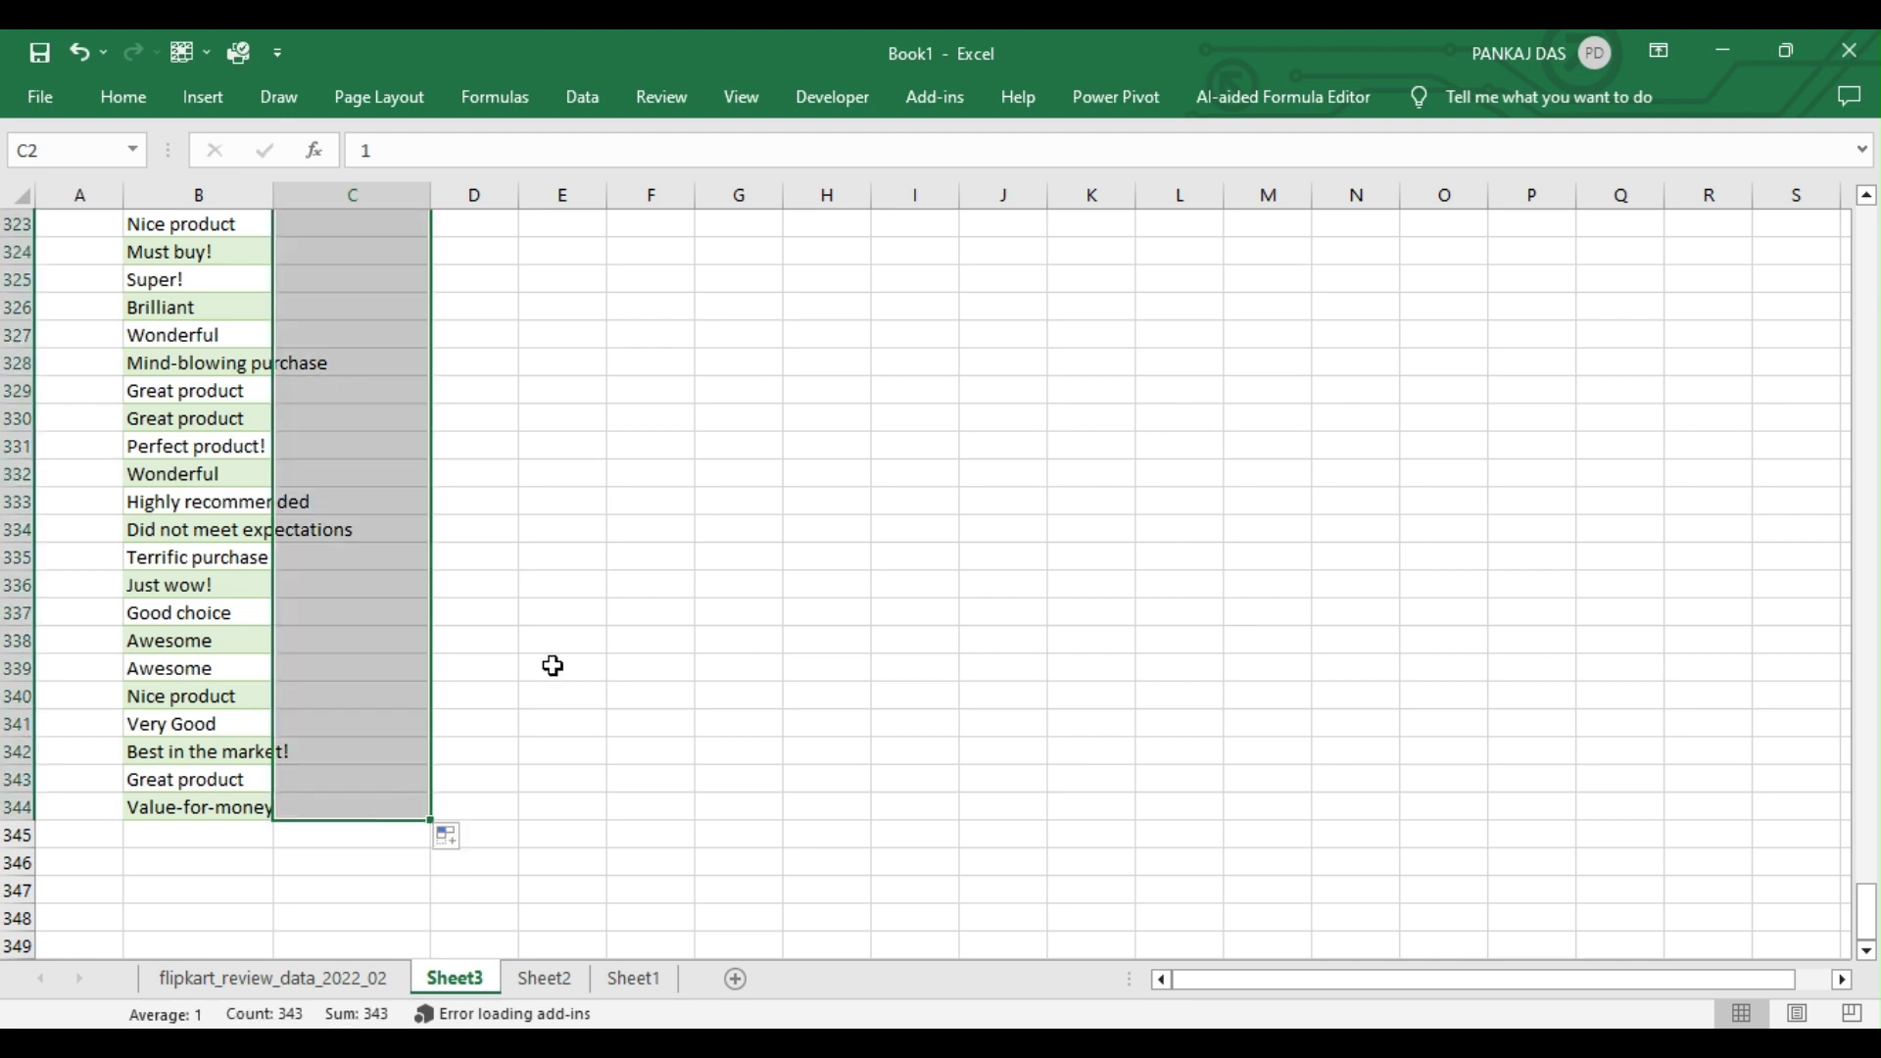
drag(1872, 902, 1874, 233)
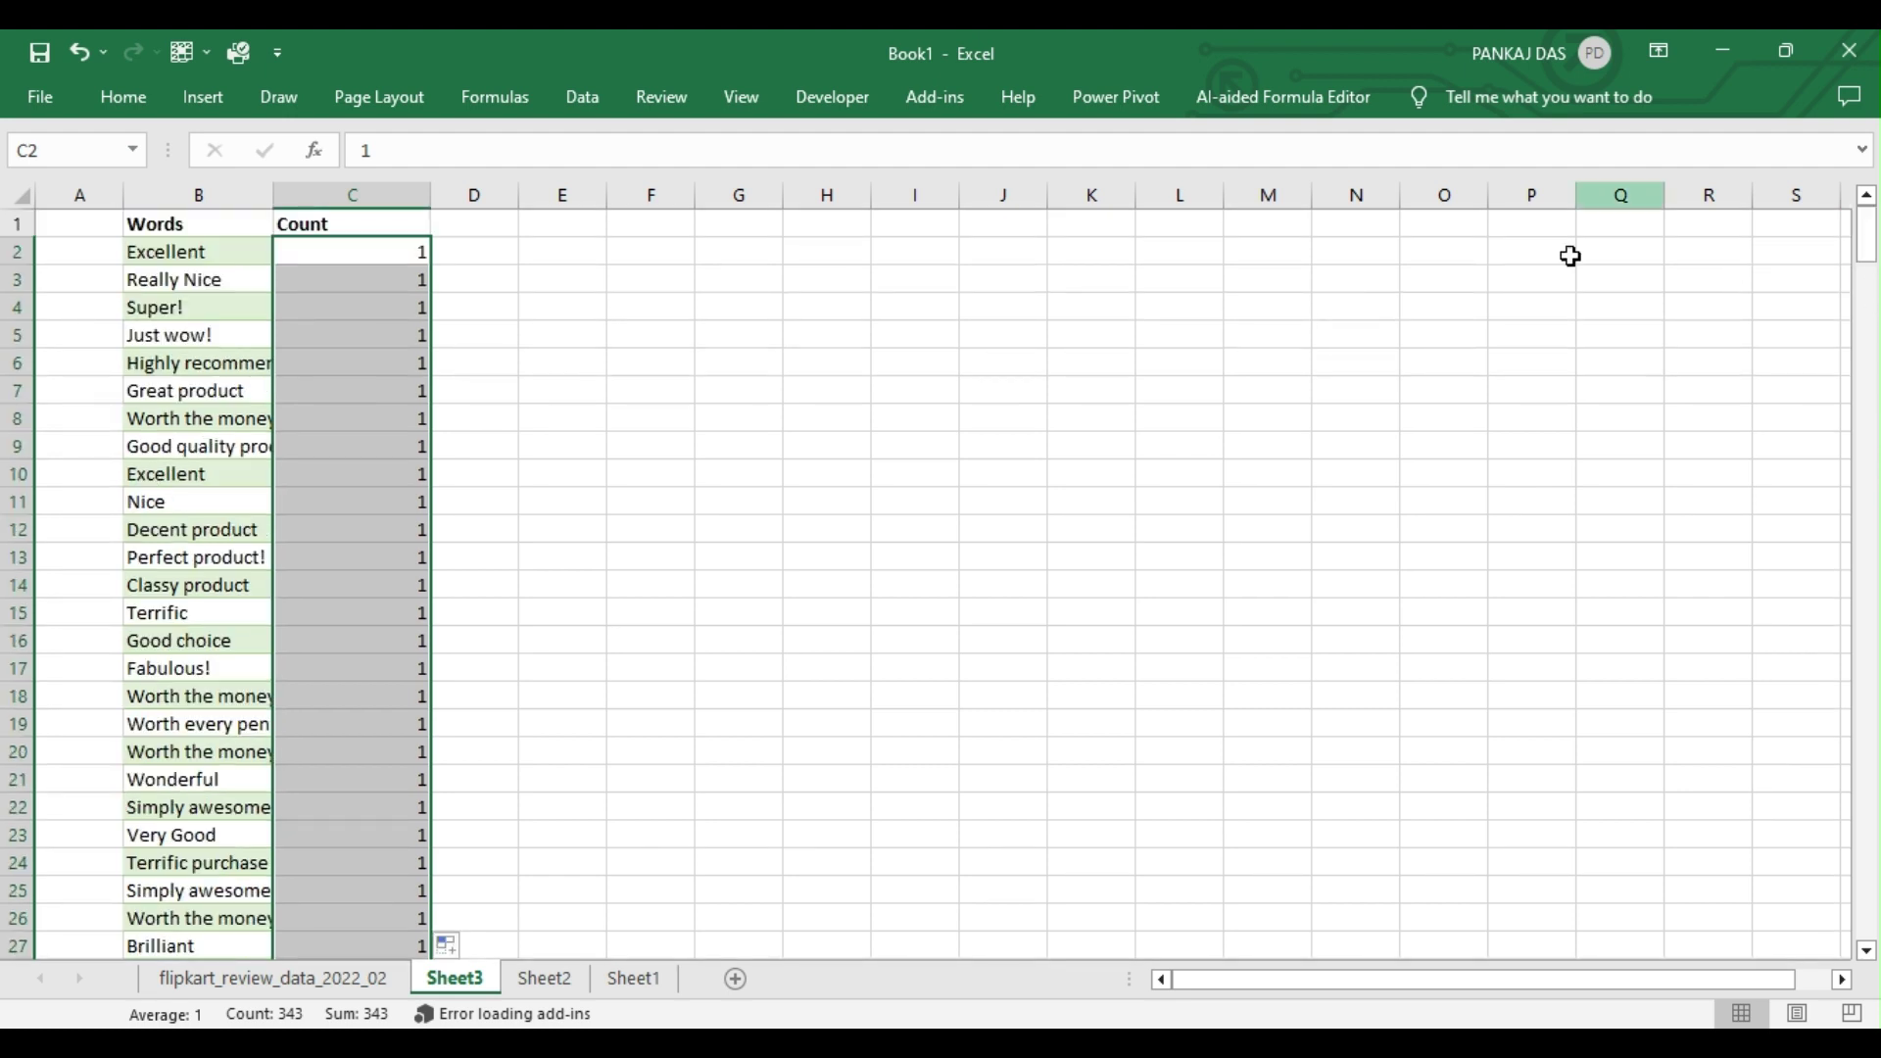
click(498, 250)
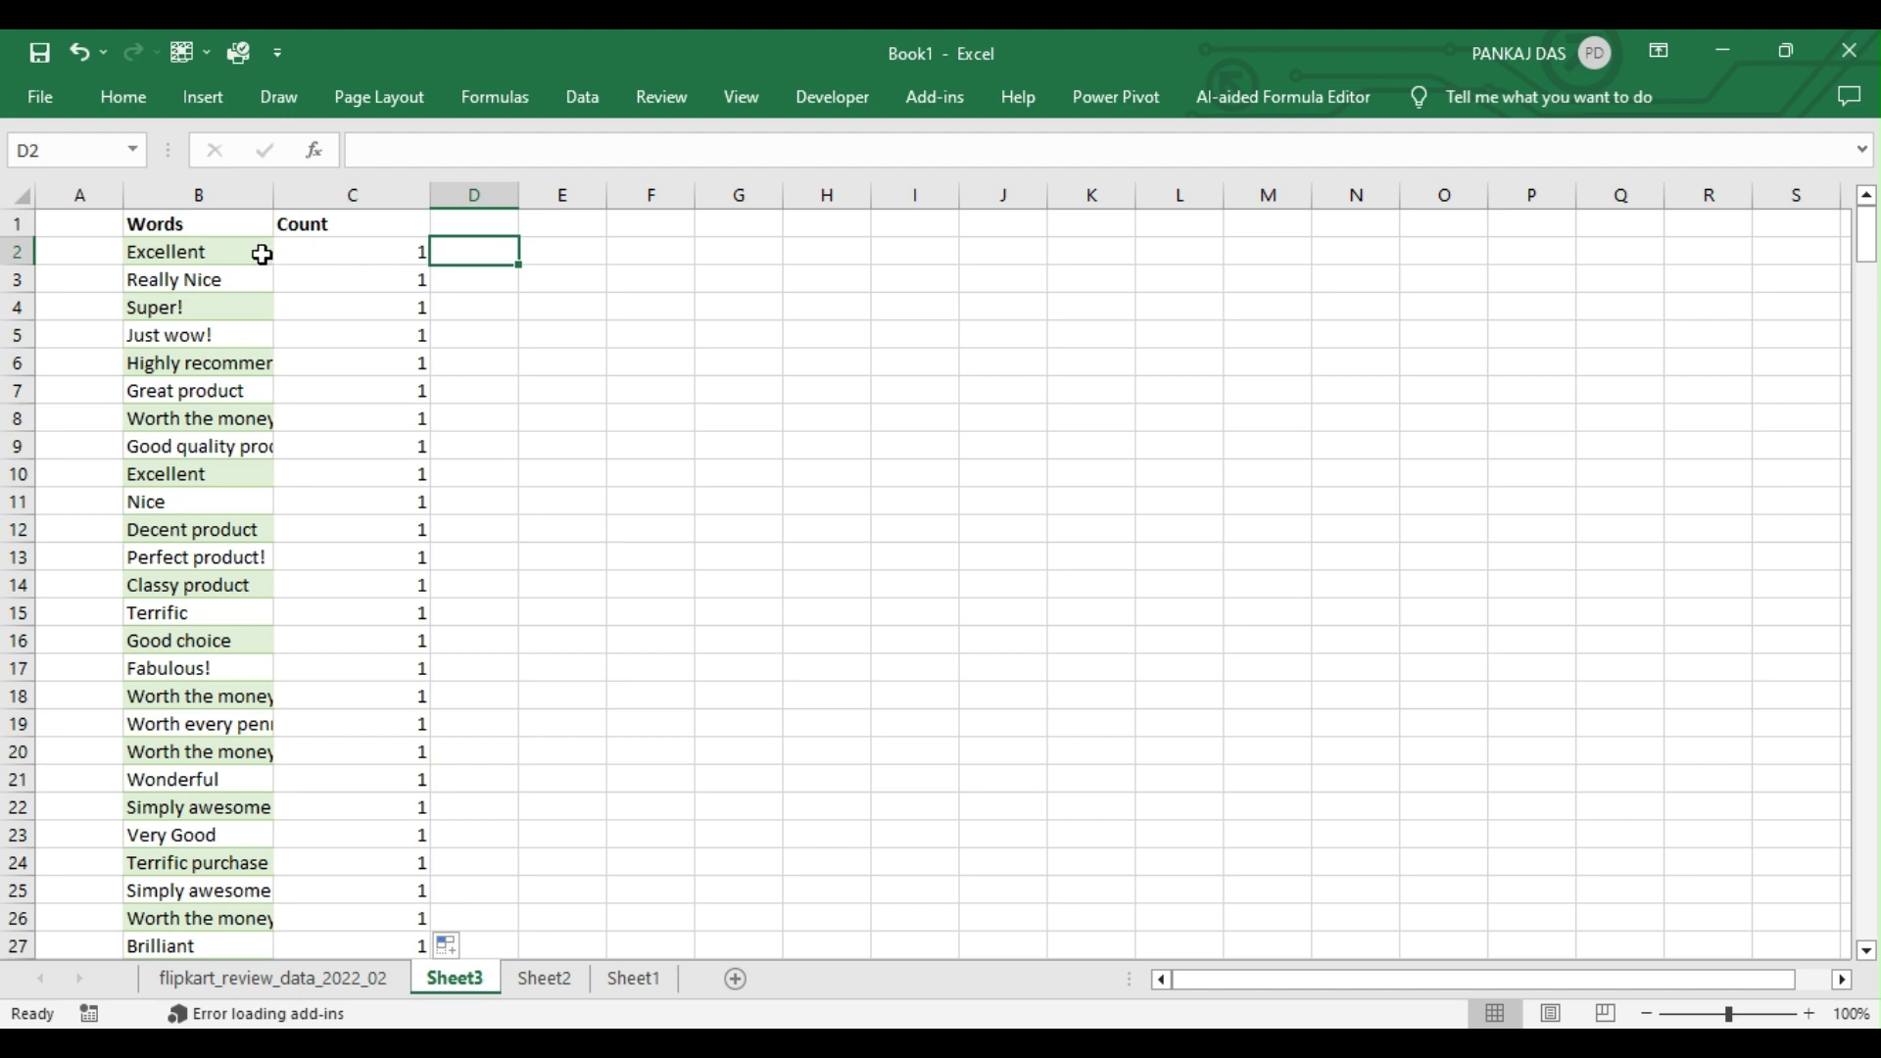
drag(186, 223, 313, 946)
drag(431, 946, 321, 889)
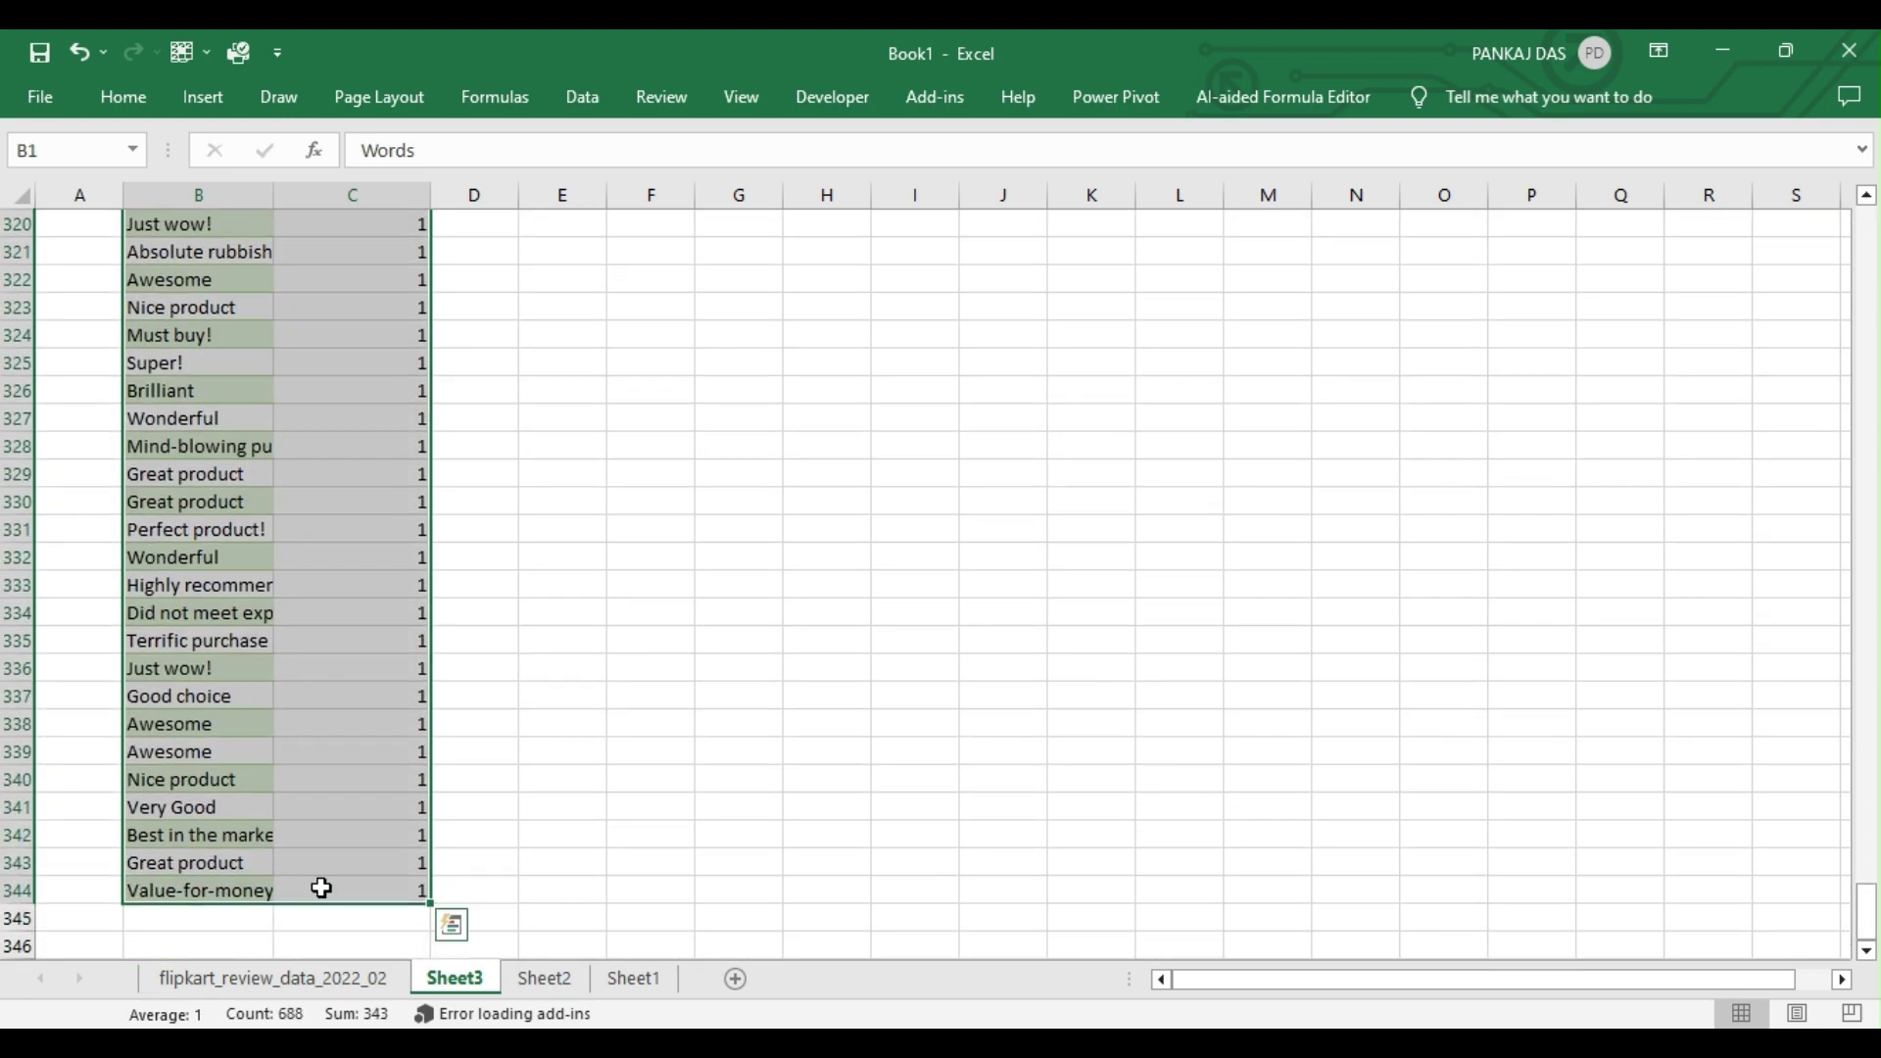
key(ctrl+q)
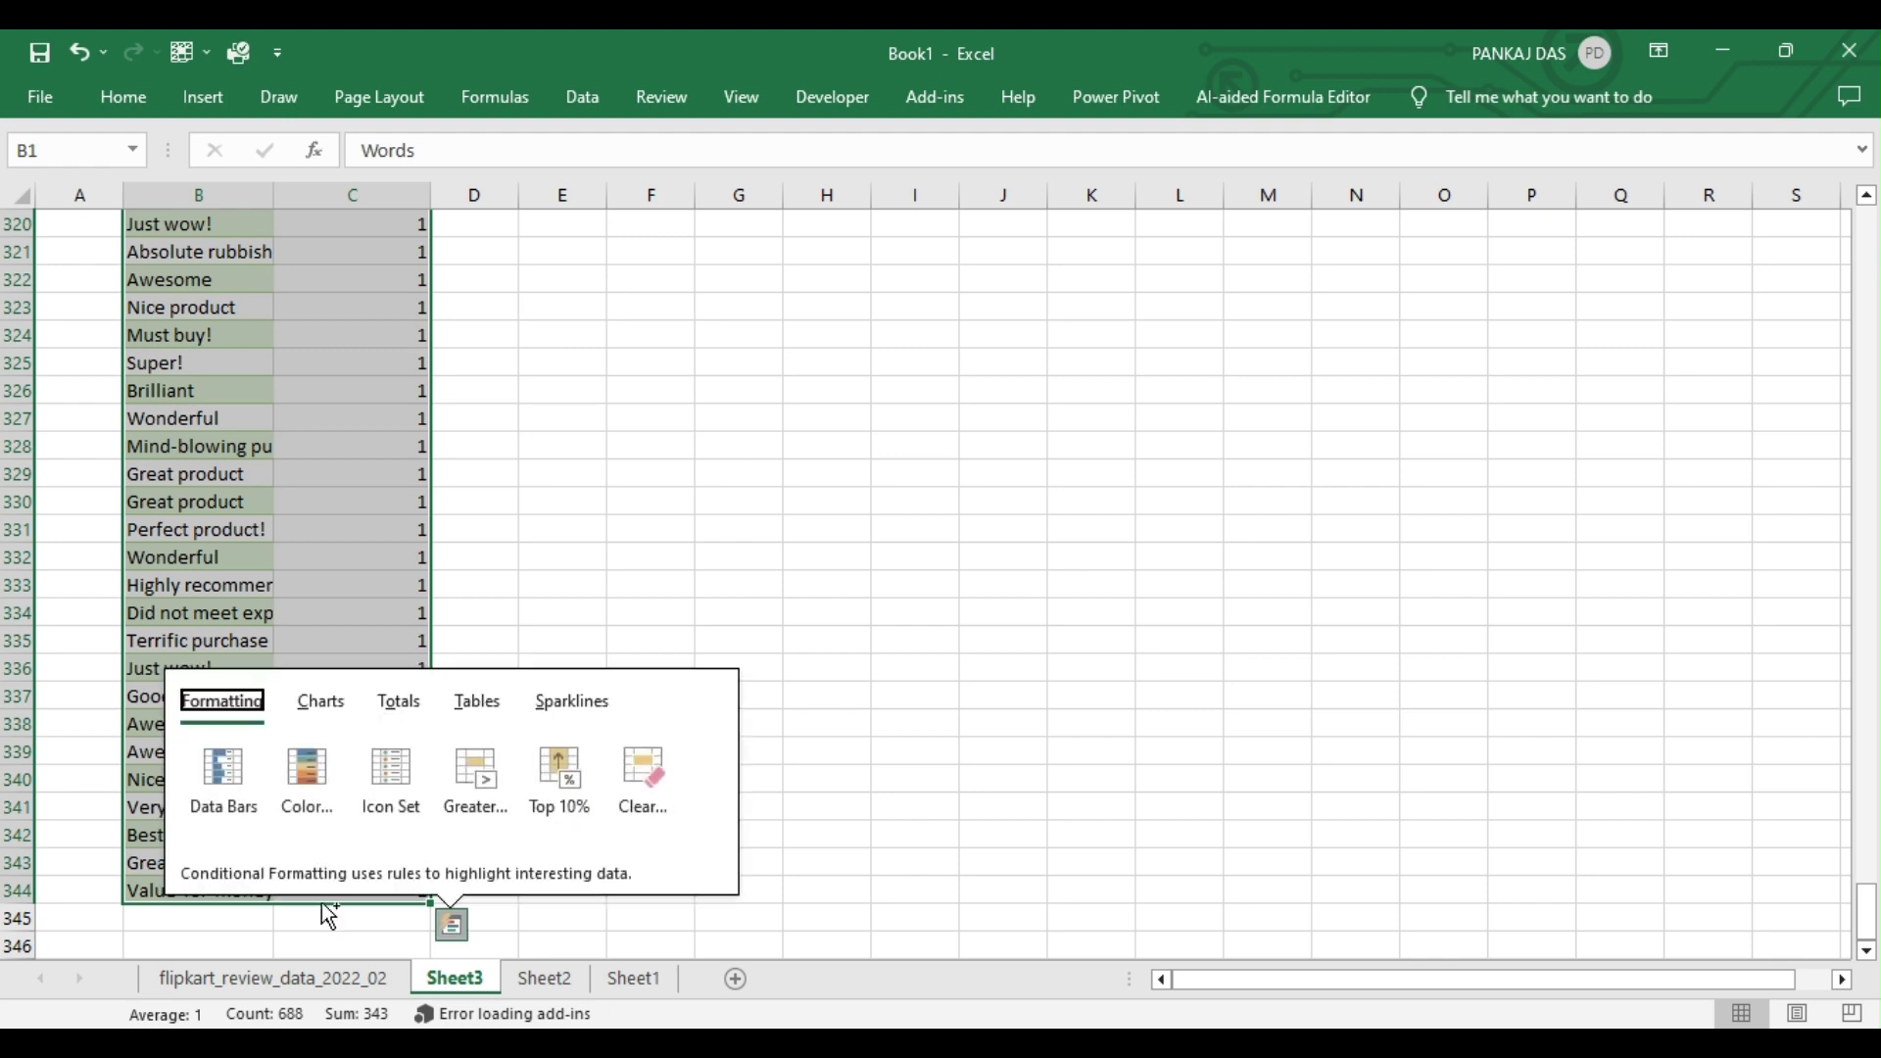
click(567, 311)
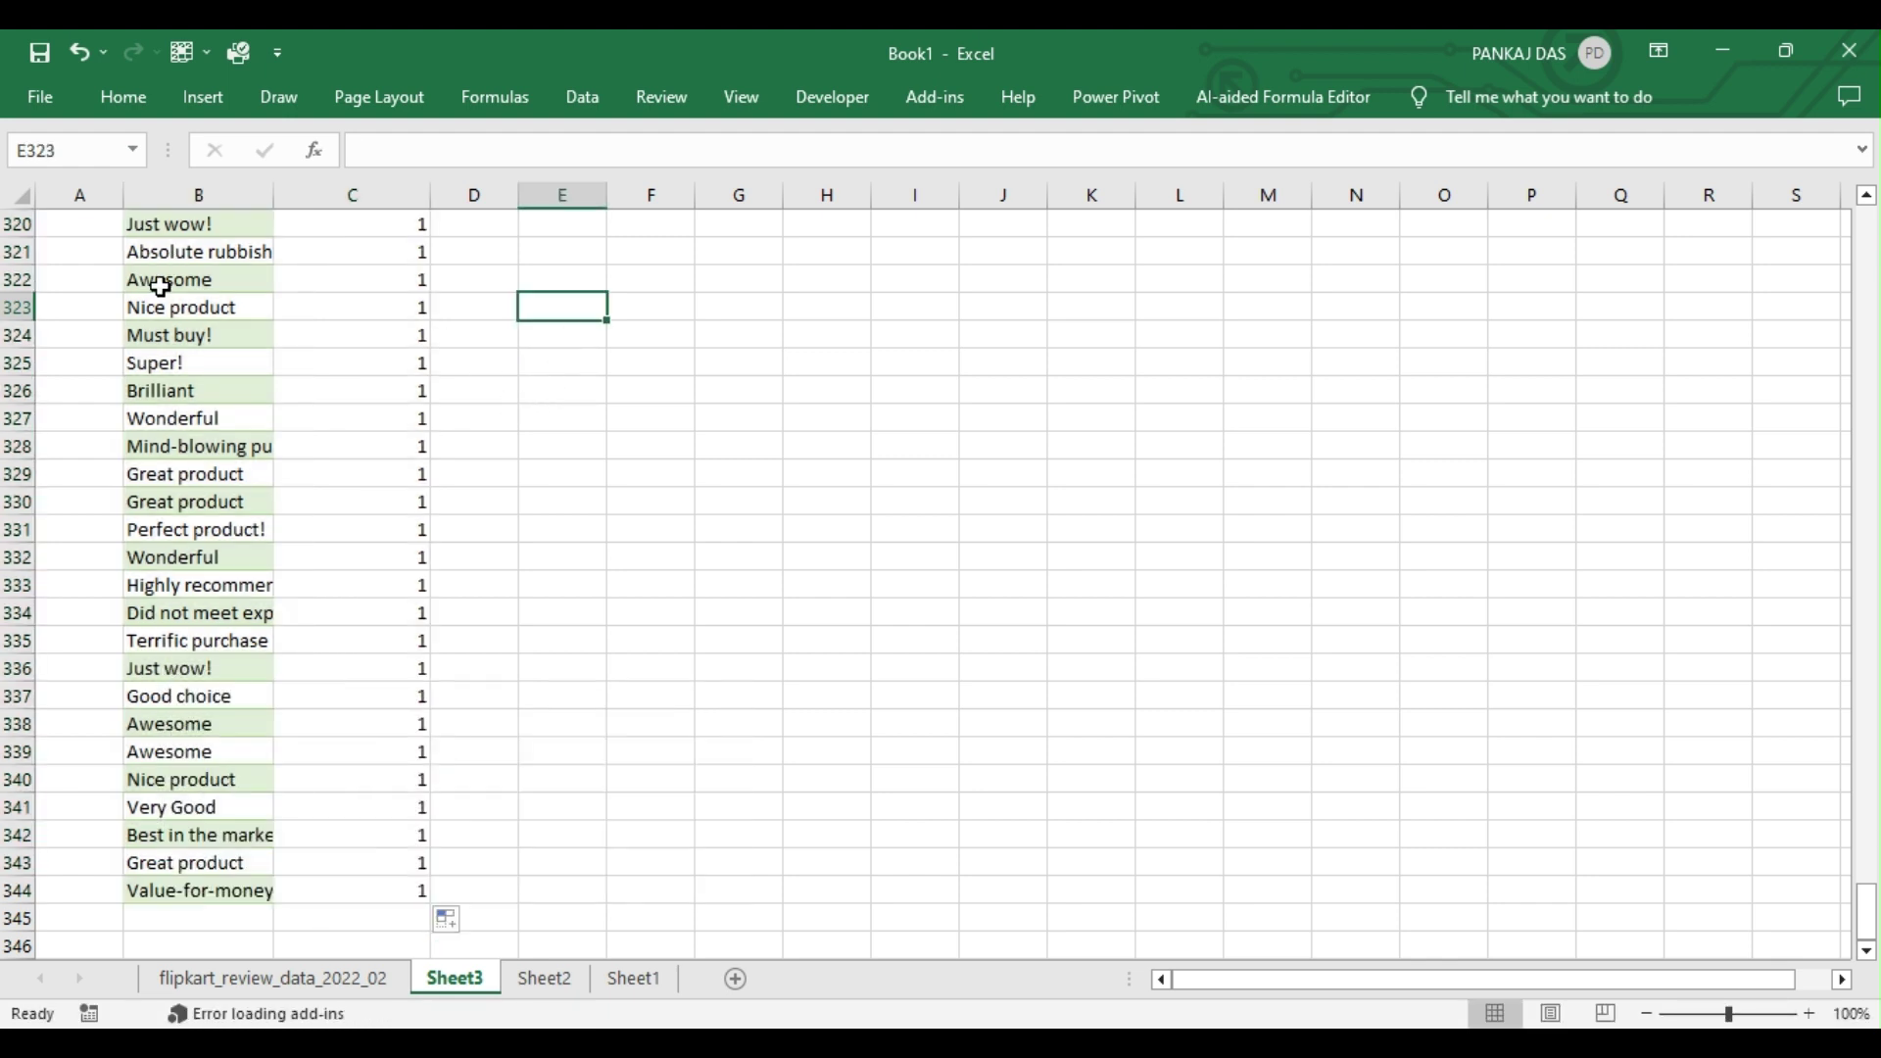
Step: Convert the Words and Count data range into a table with its first row as headers
click(174, 336)
key(ctrl+t)
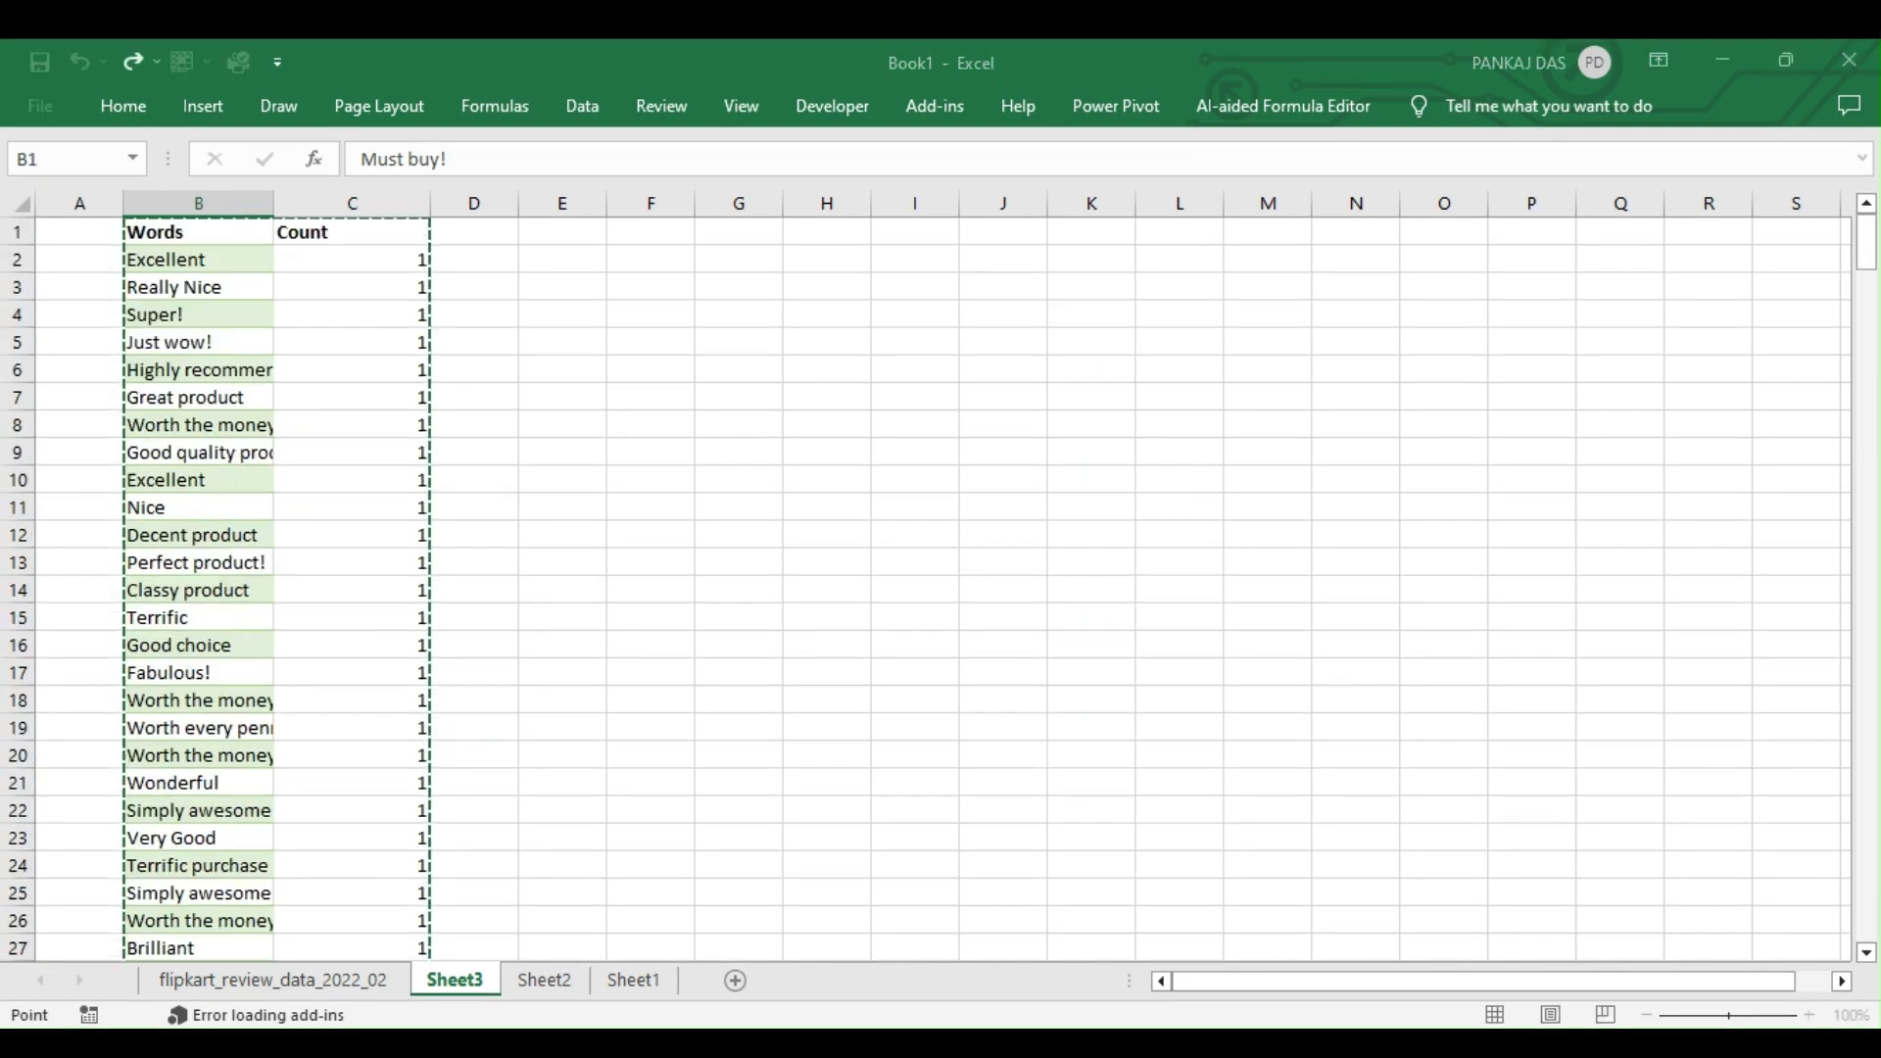
key(Return)
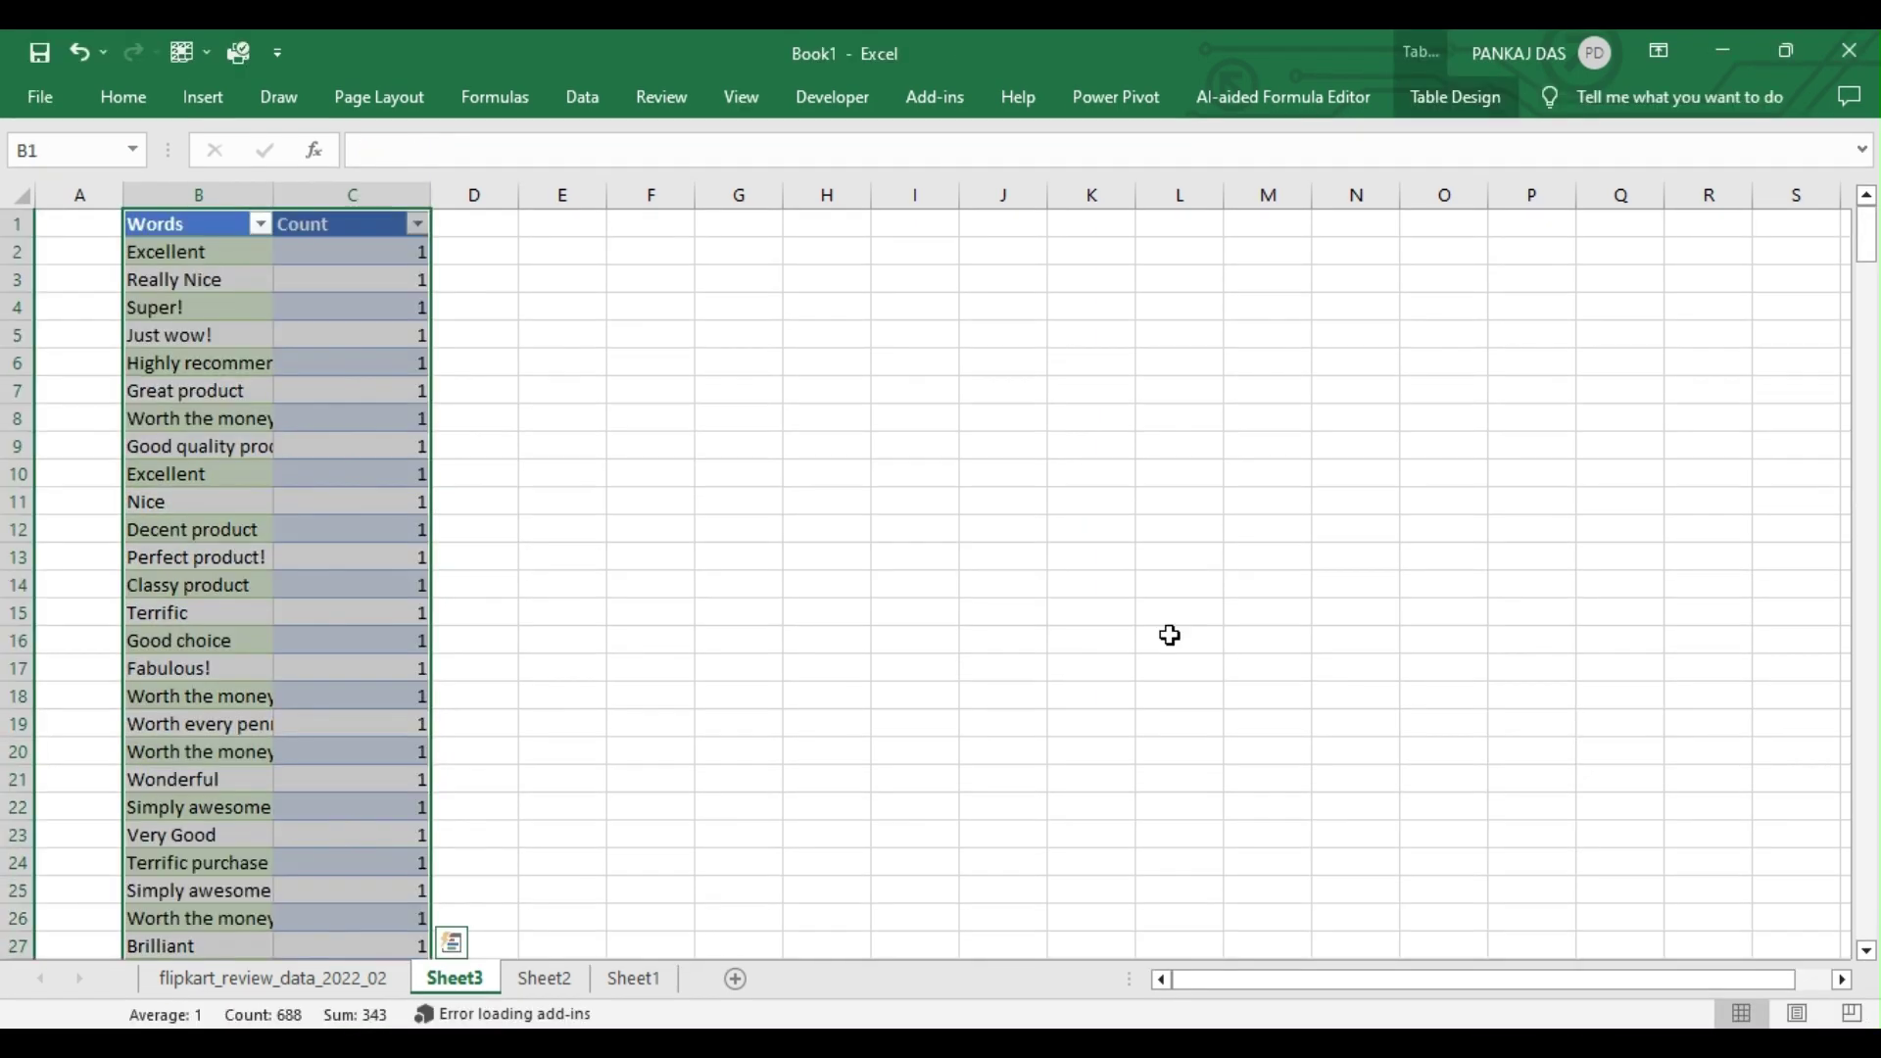
Step: Create a PivotTable from the table on a new worksheet, with Words as rows and Sum of Count as values
click(203, 88)
click(51, 181)
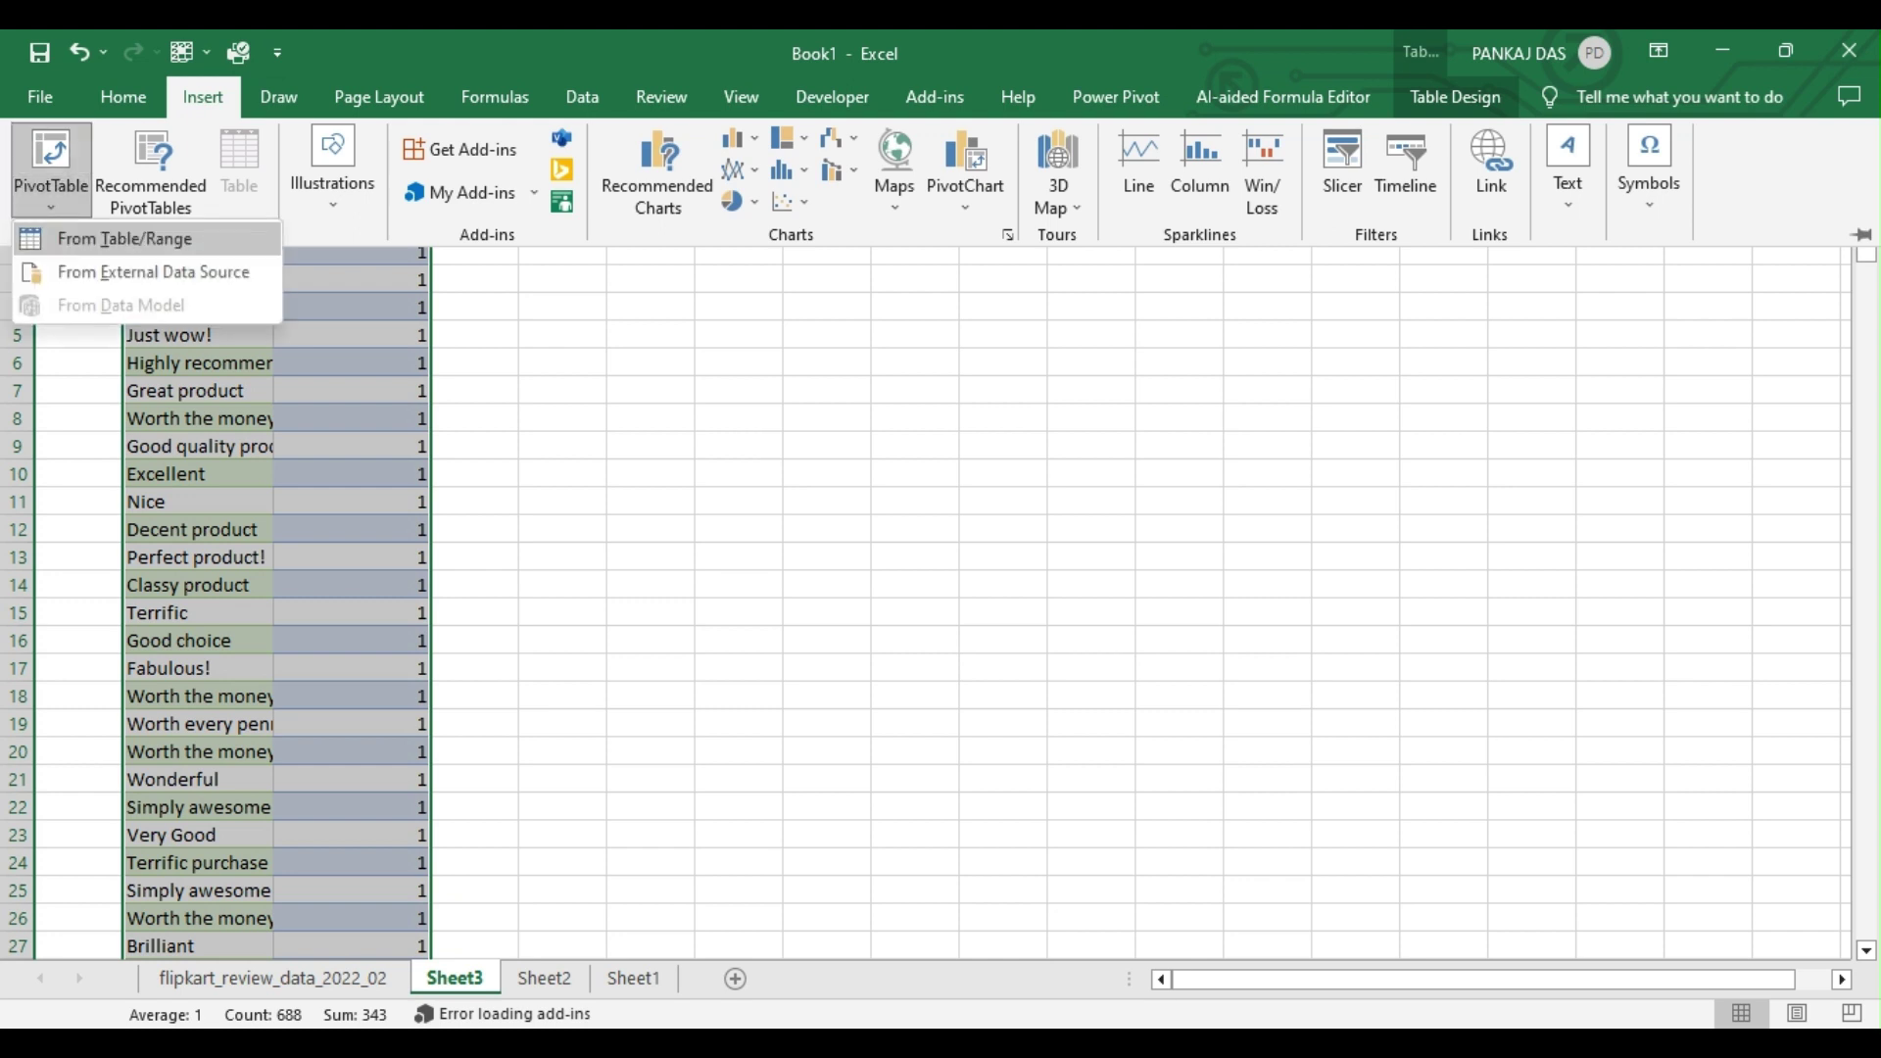
click(126, 238)
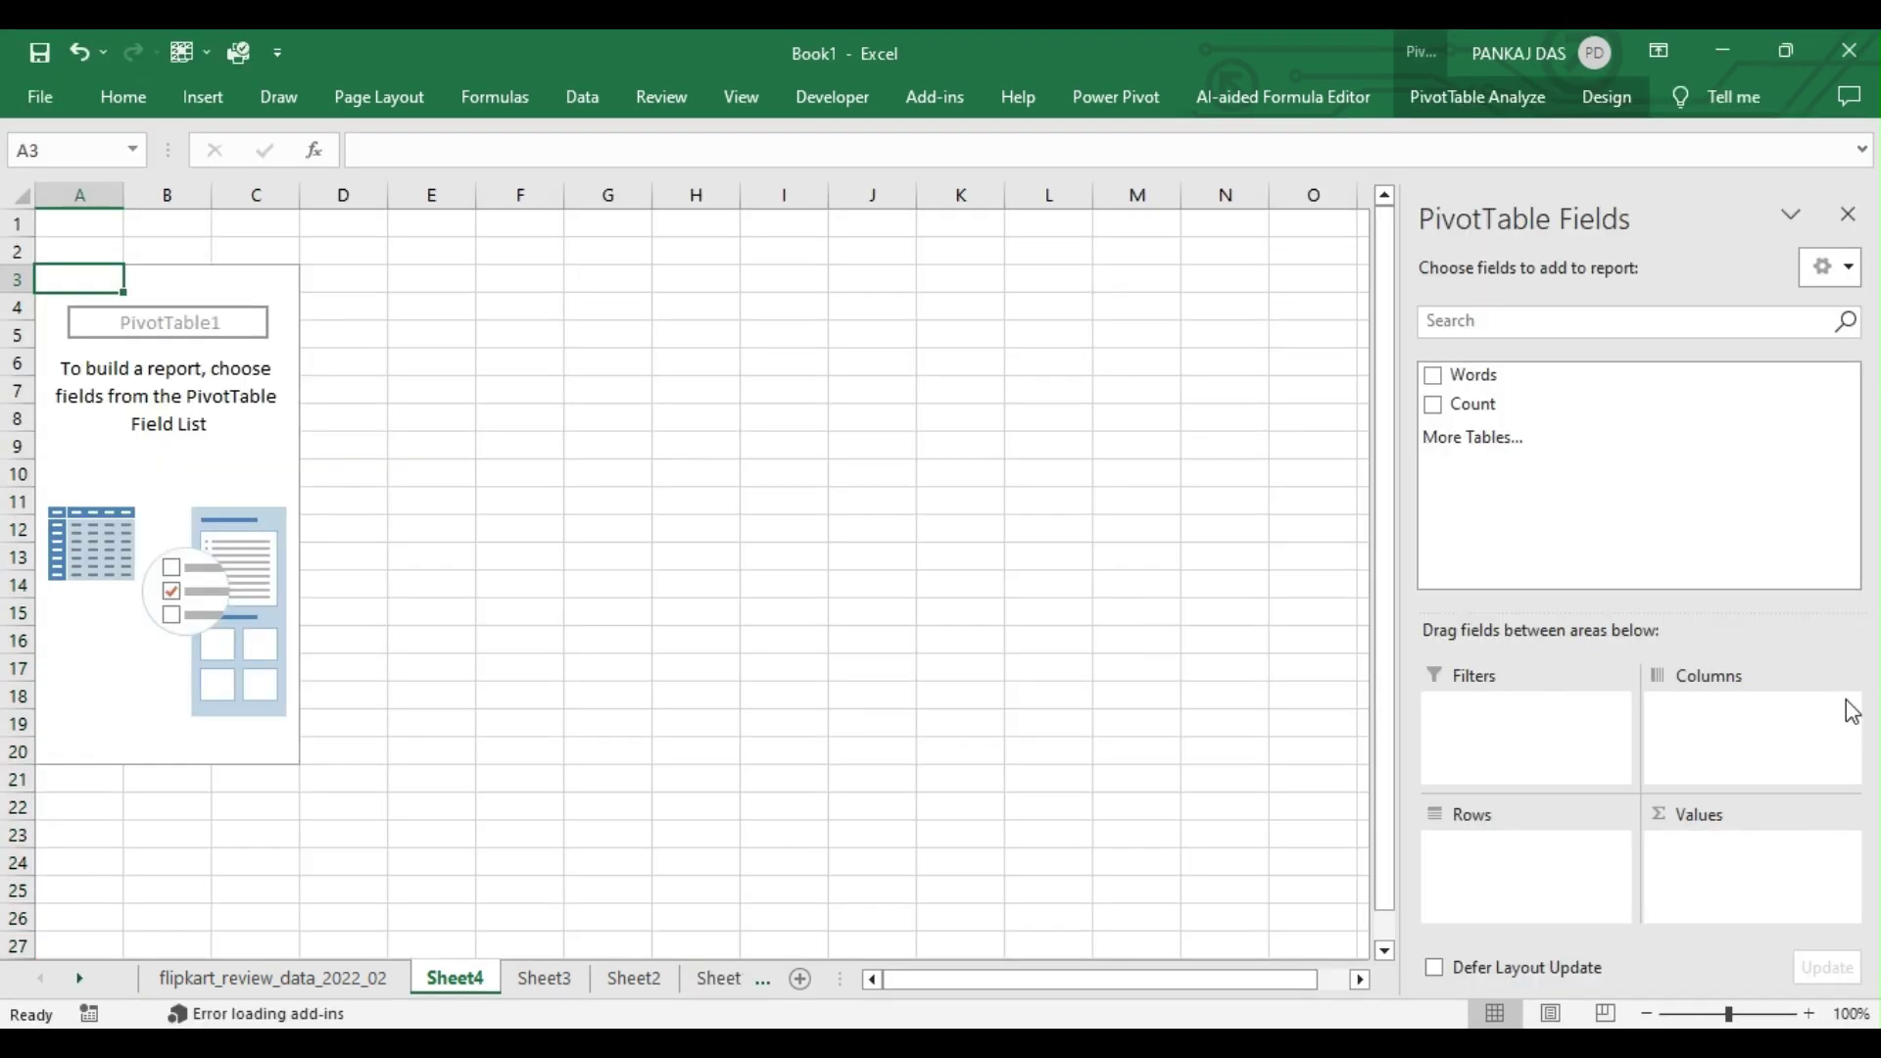
drag(1455, 380, 1504, 869)
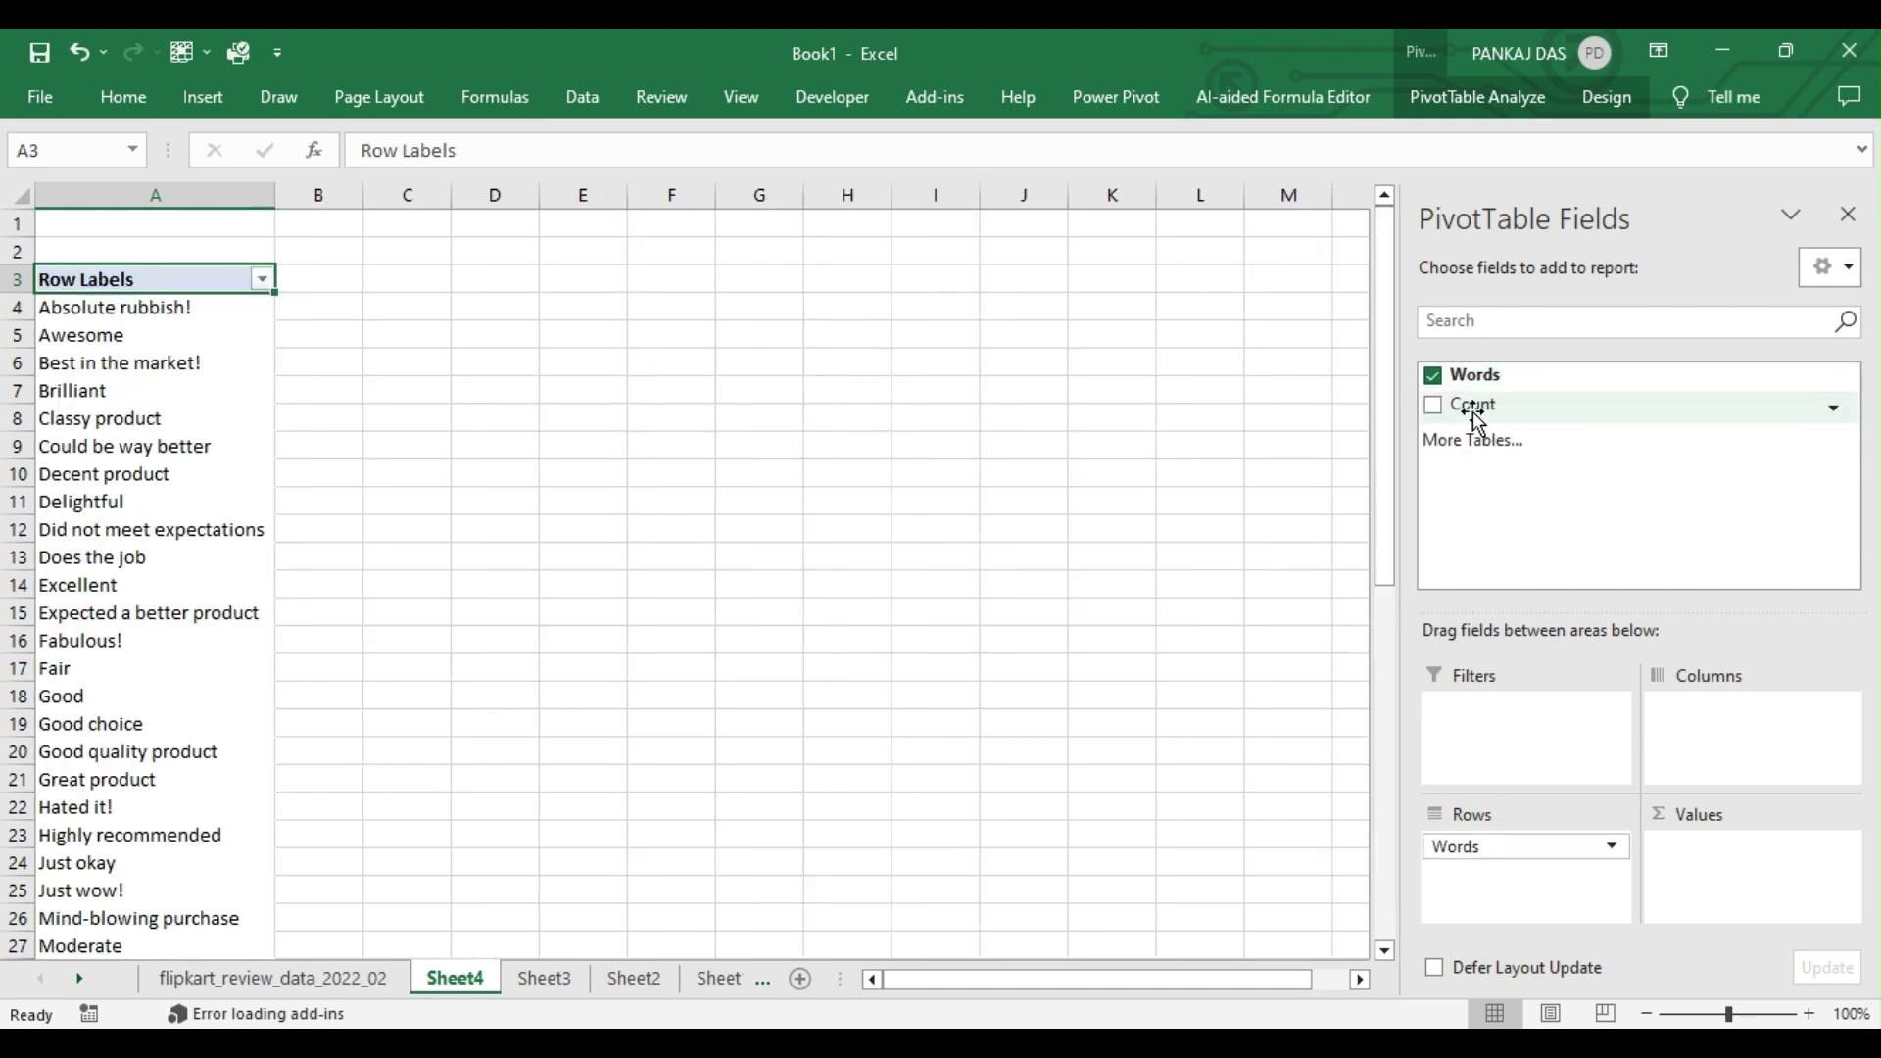
drag(1478, 419, 1750, 868)
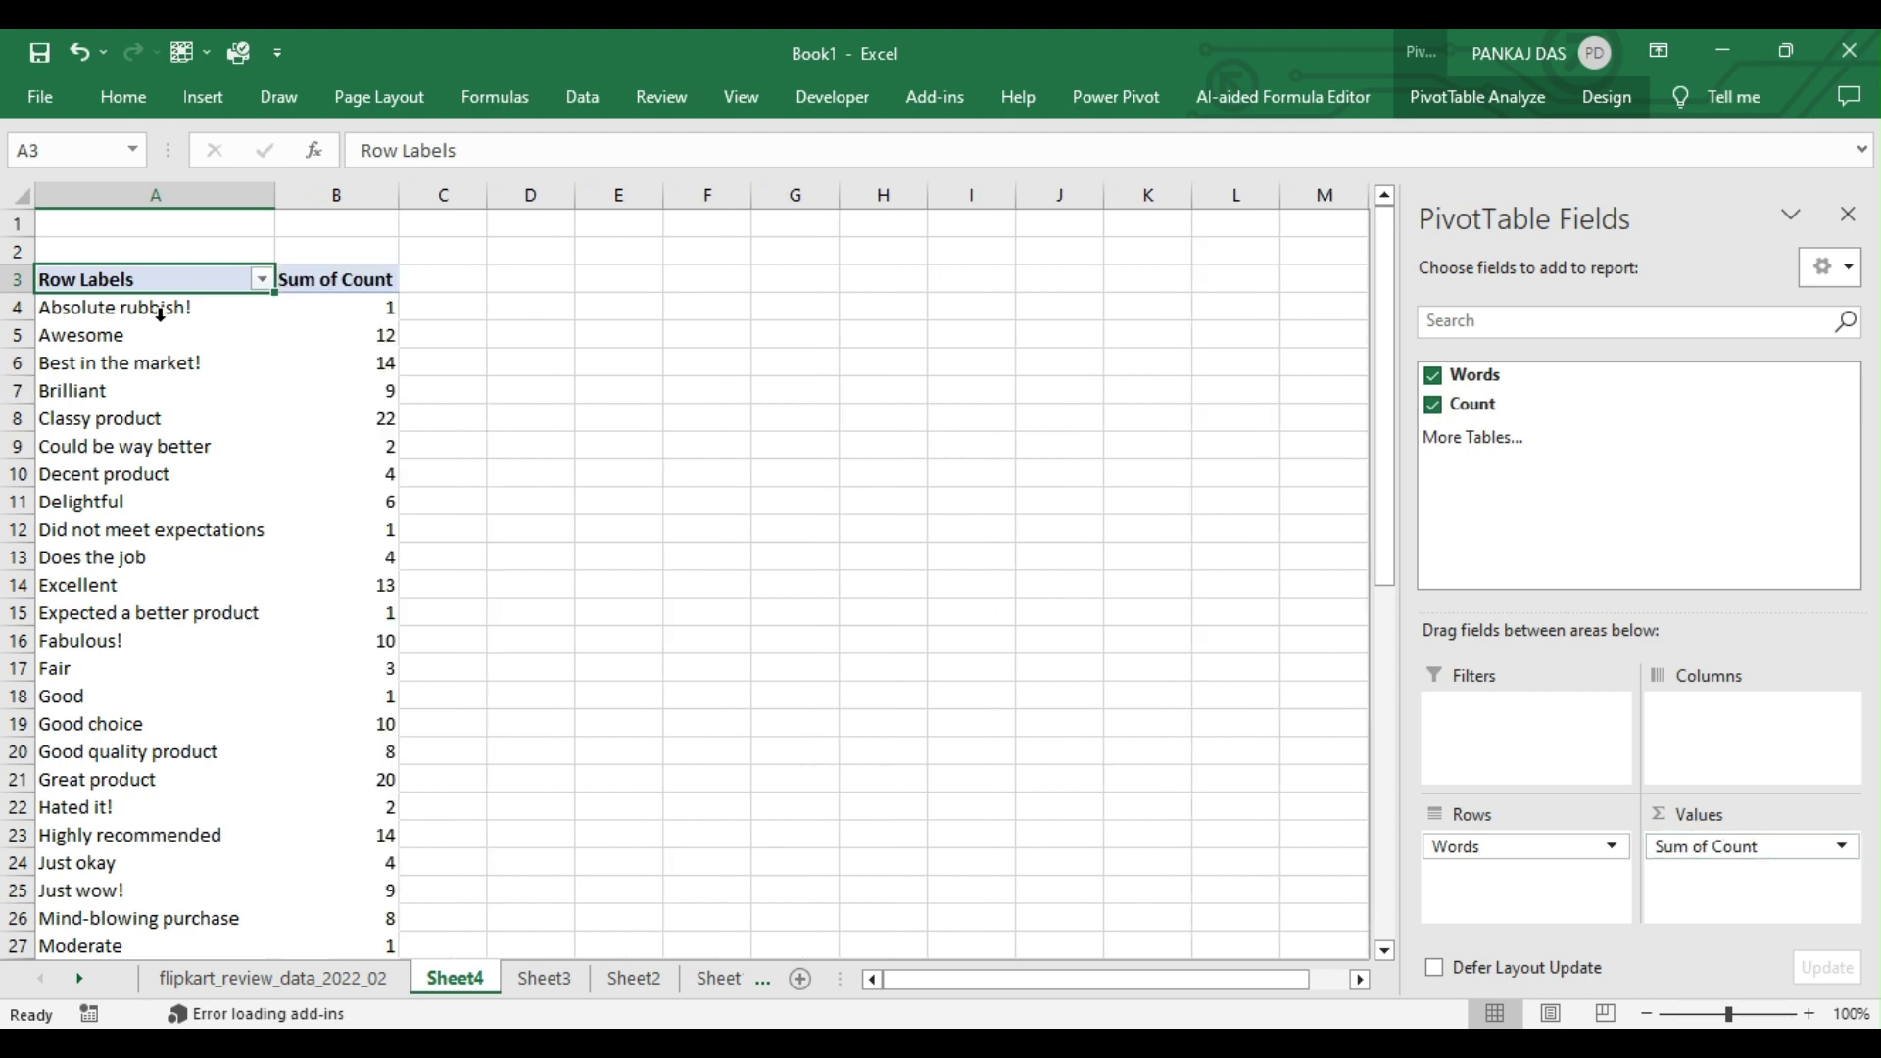
Step: Sort the PivotTable's Sum of Count values from largest to smallest
click(371, 299)
right_click(359, 312)
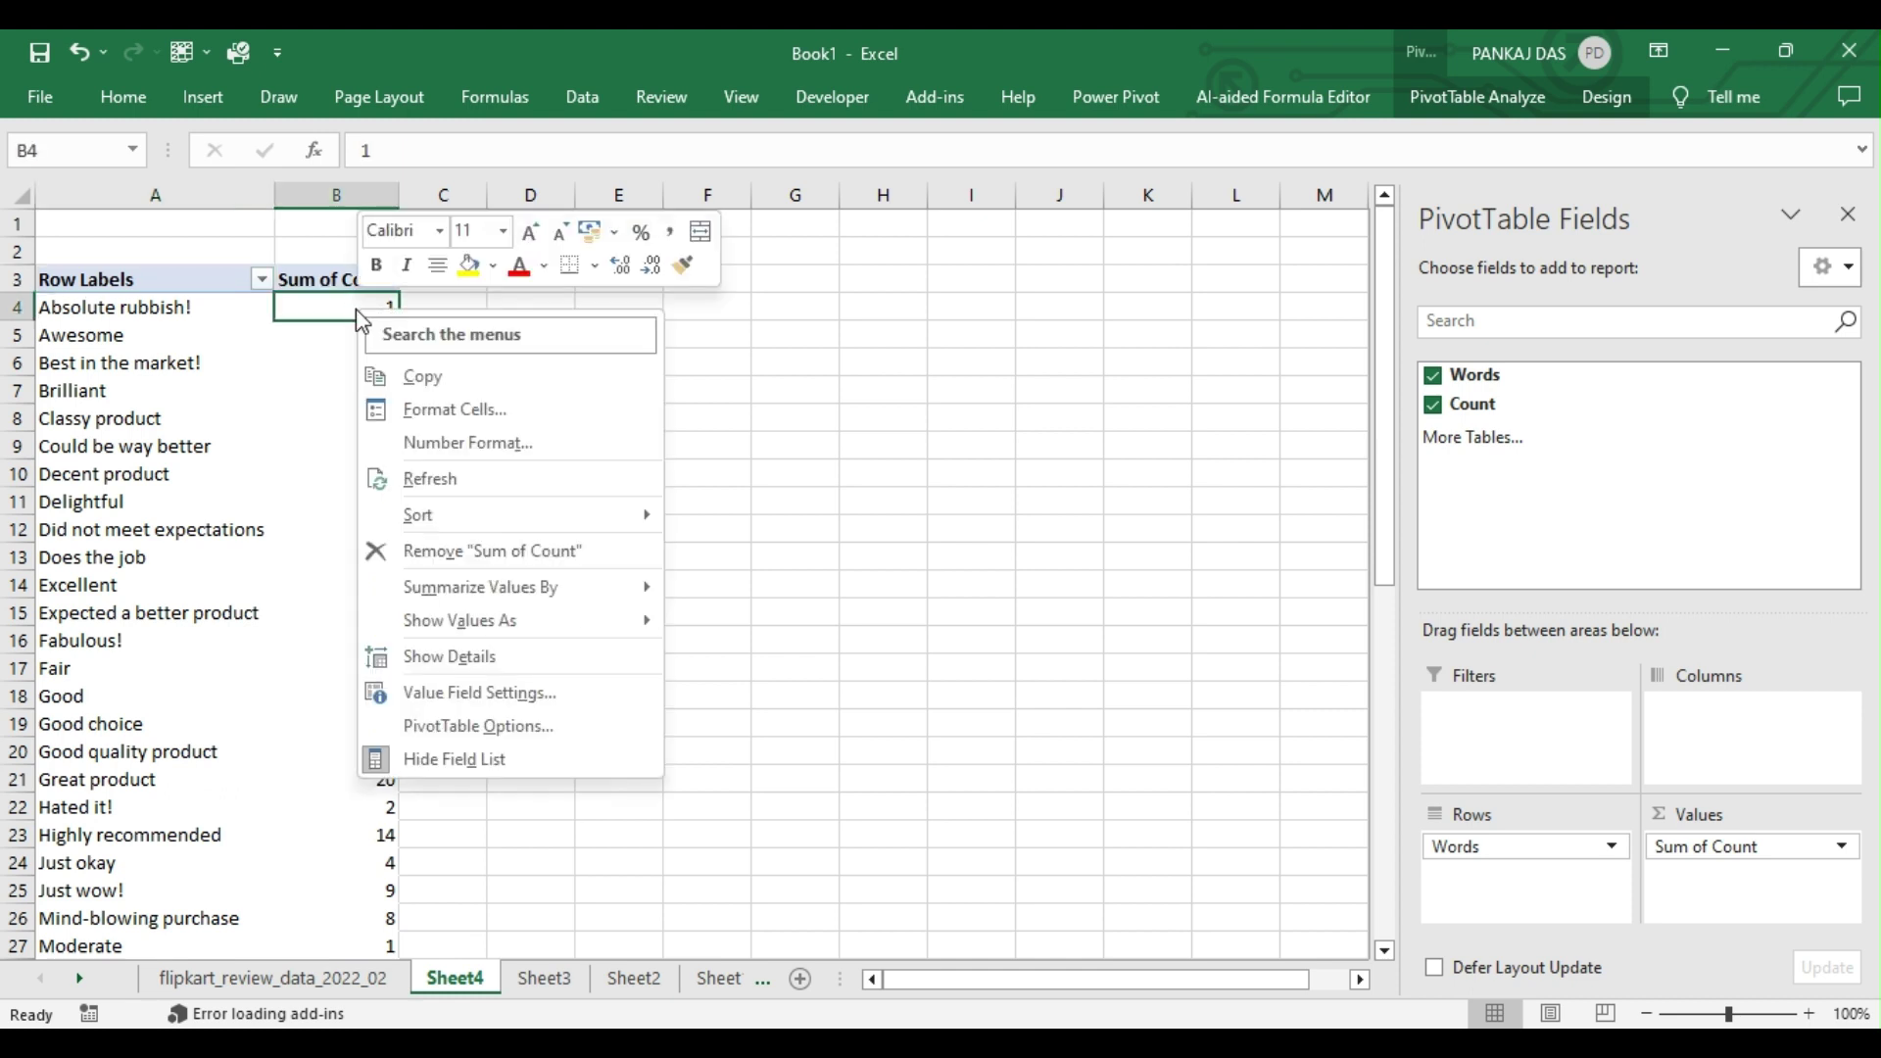
mouse_move(588, 514)
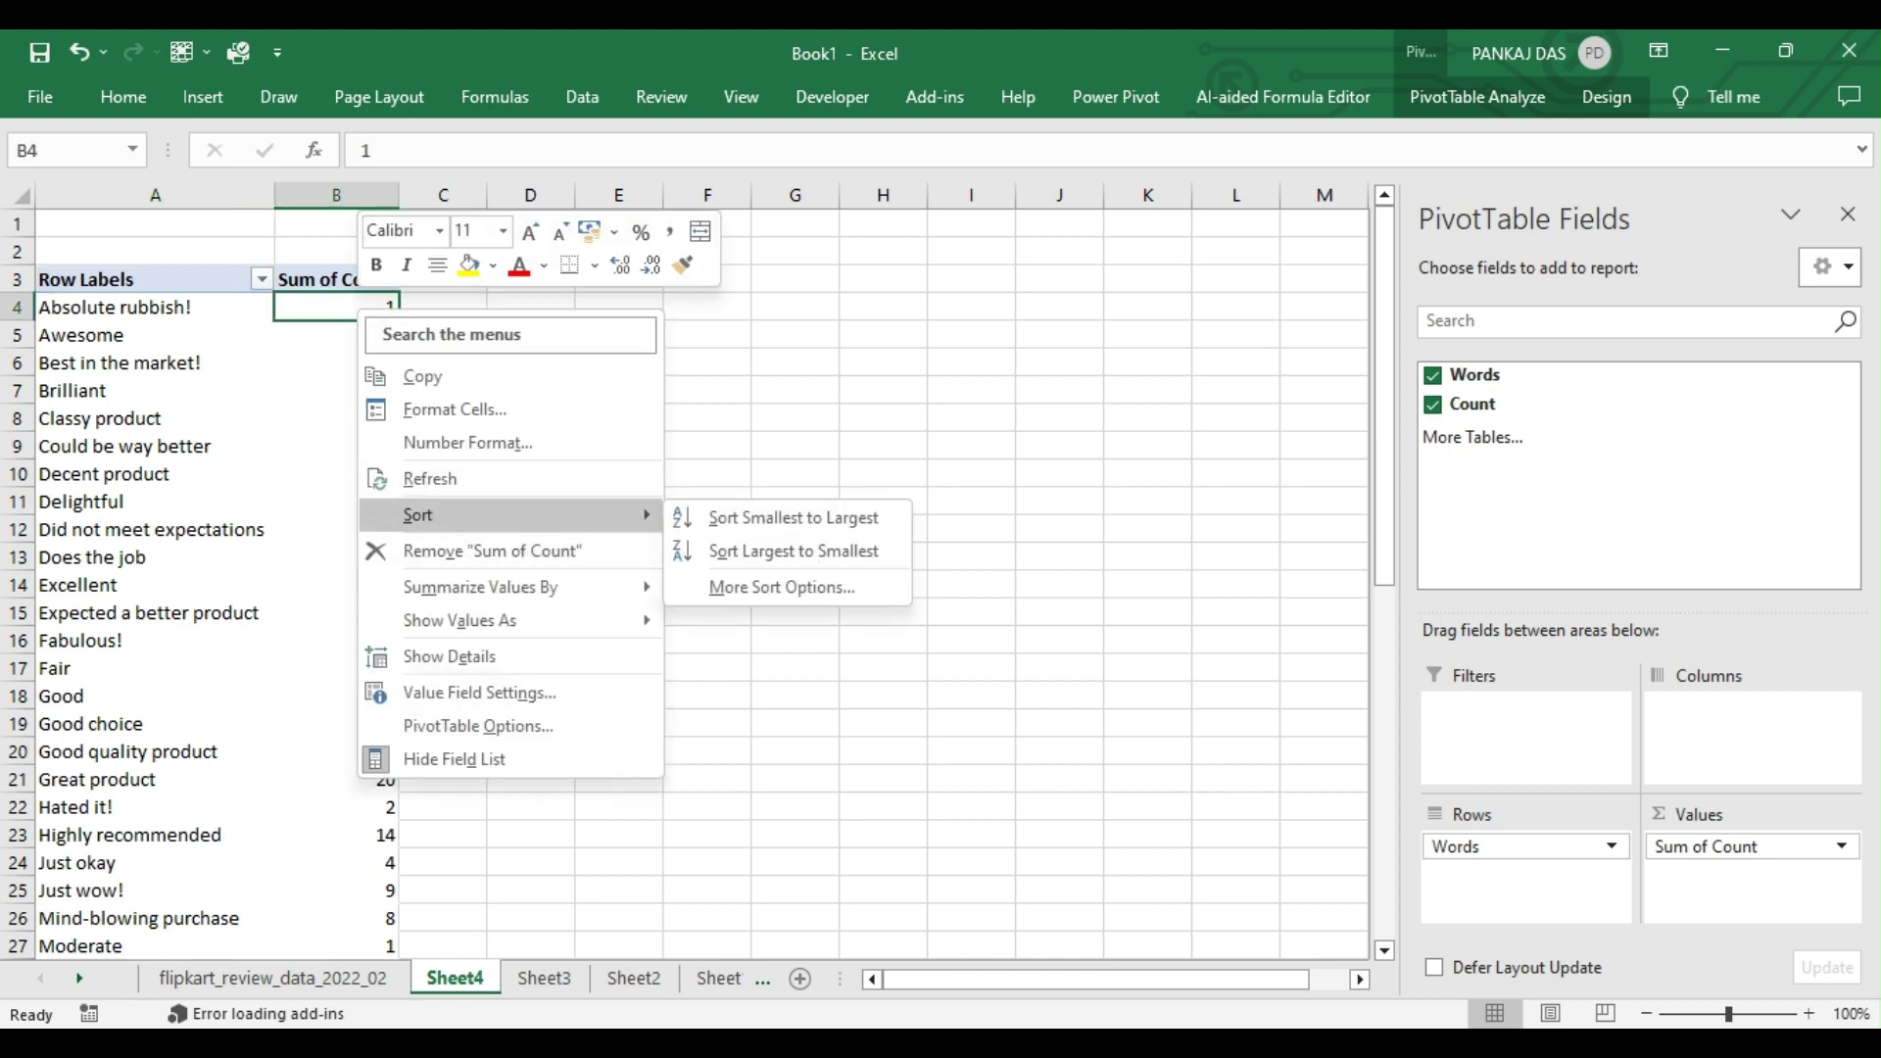
click(794, 551)
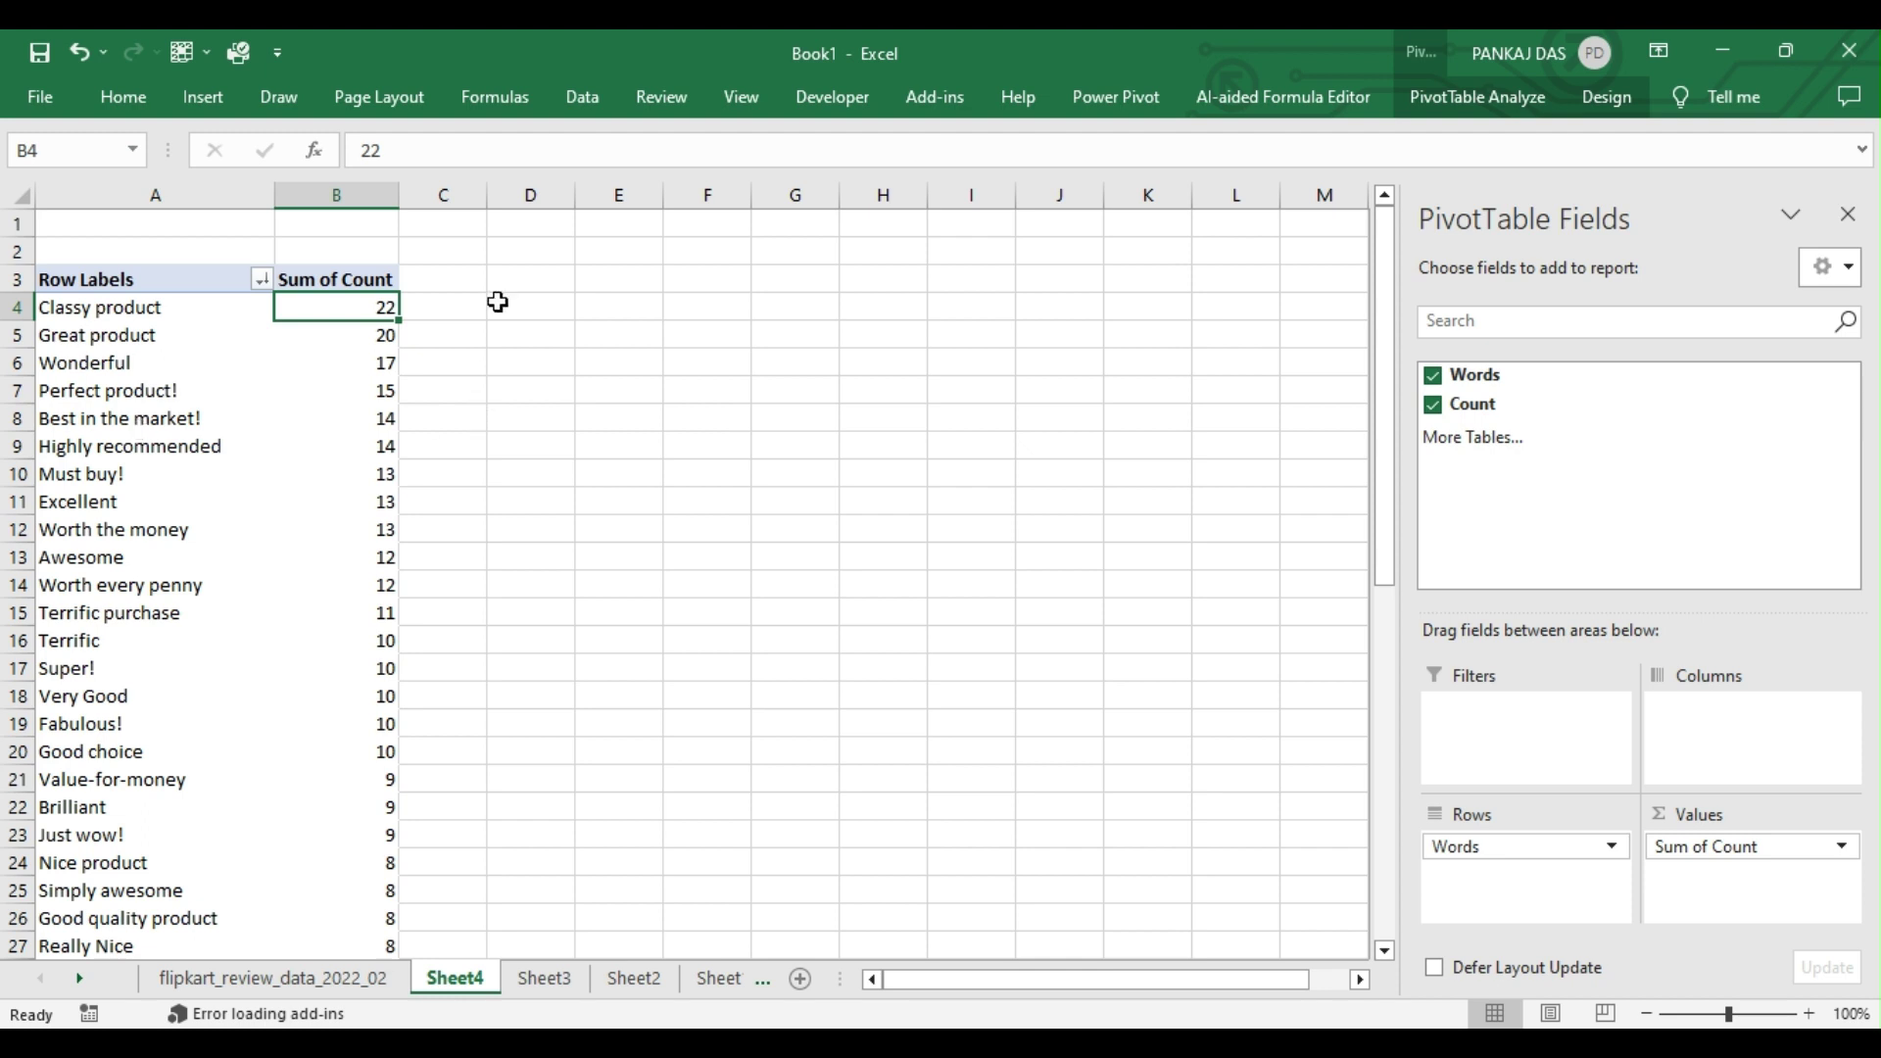
Step: Apply blue solid-fill data bars to the Sum of Count column from B3 to B51, leaving out the Grand Total
click(358, 281)
drag(372, 289, 361, 897)
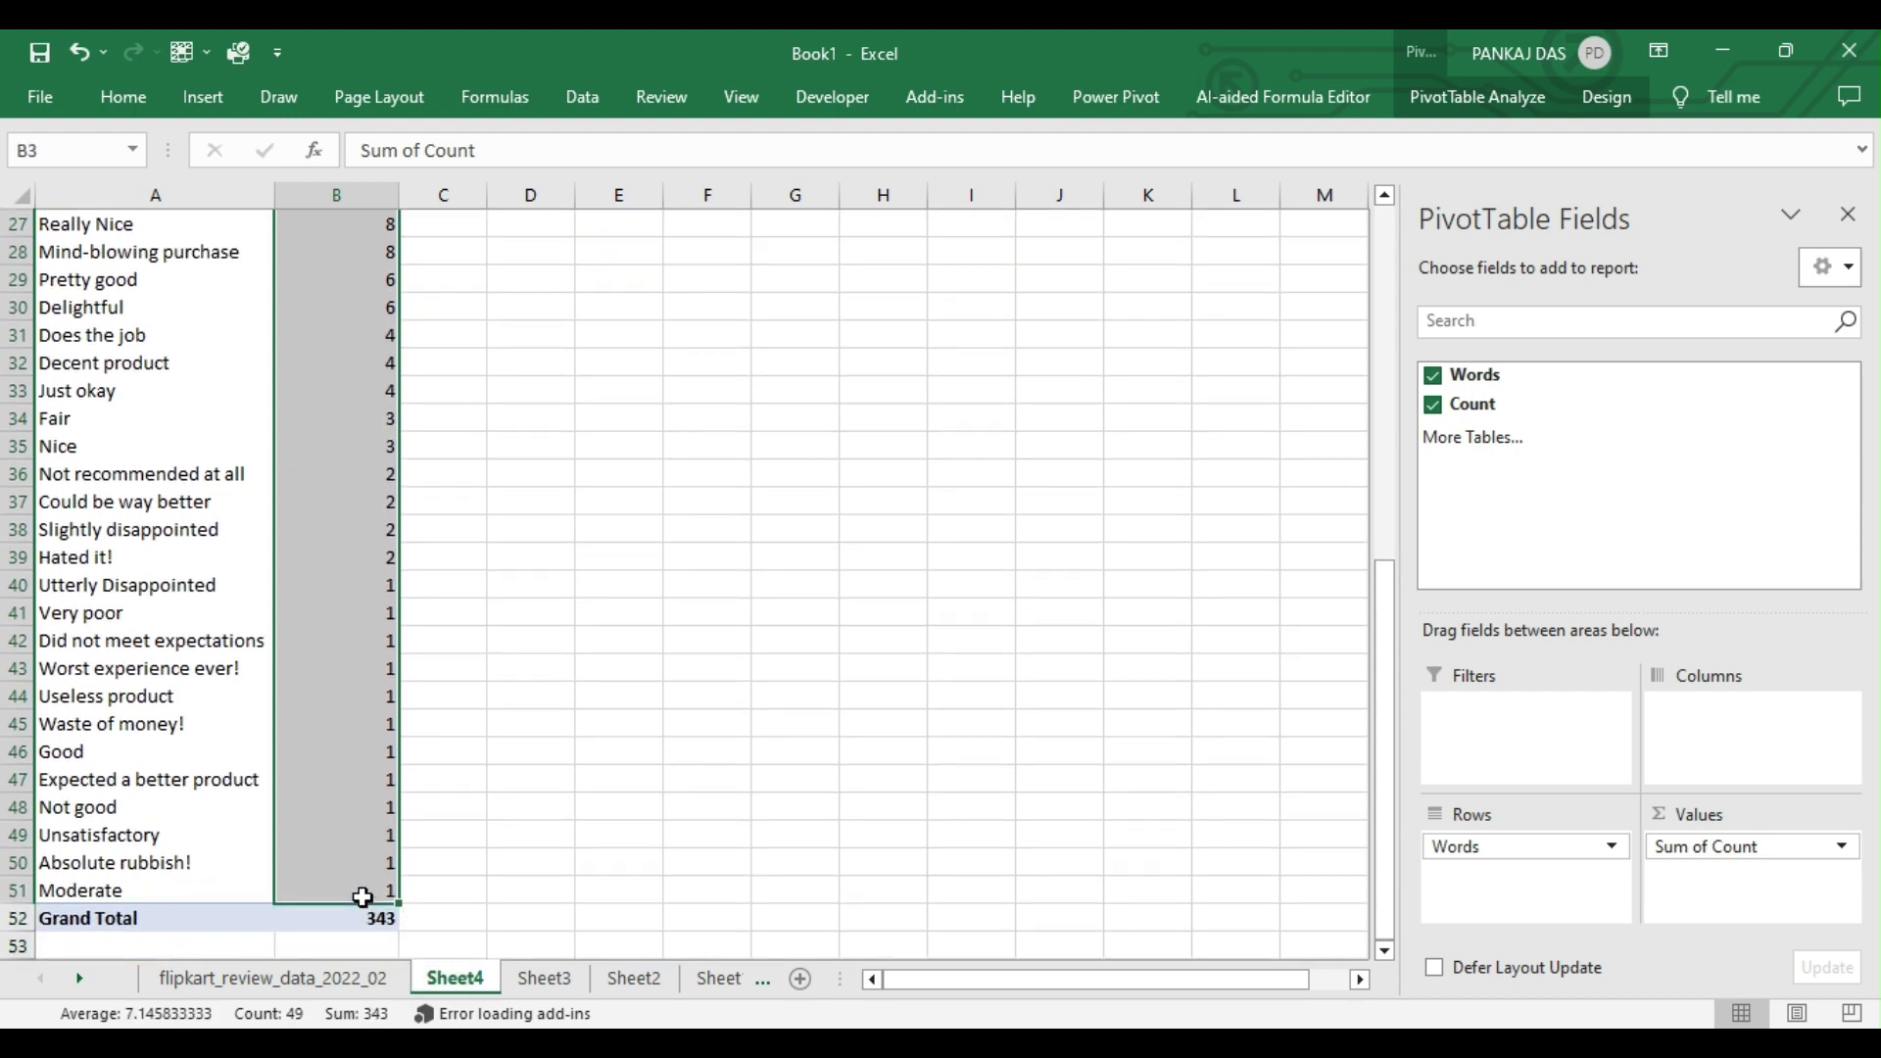
click(583, 106)
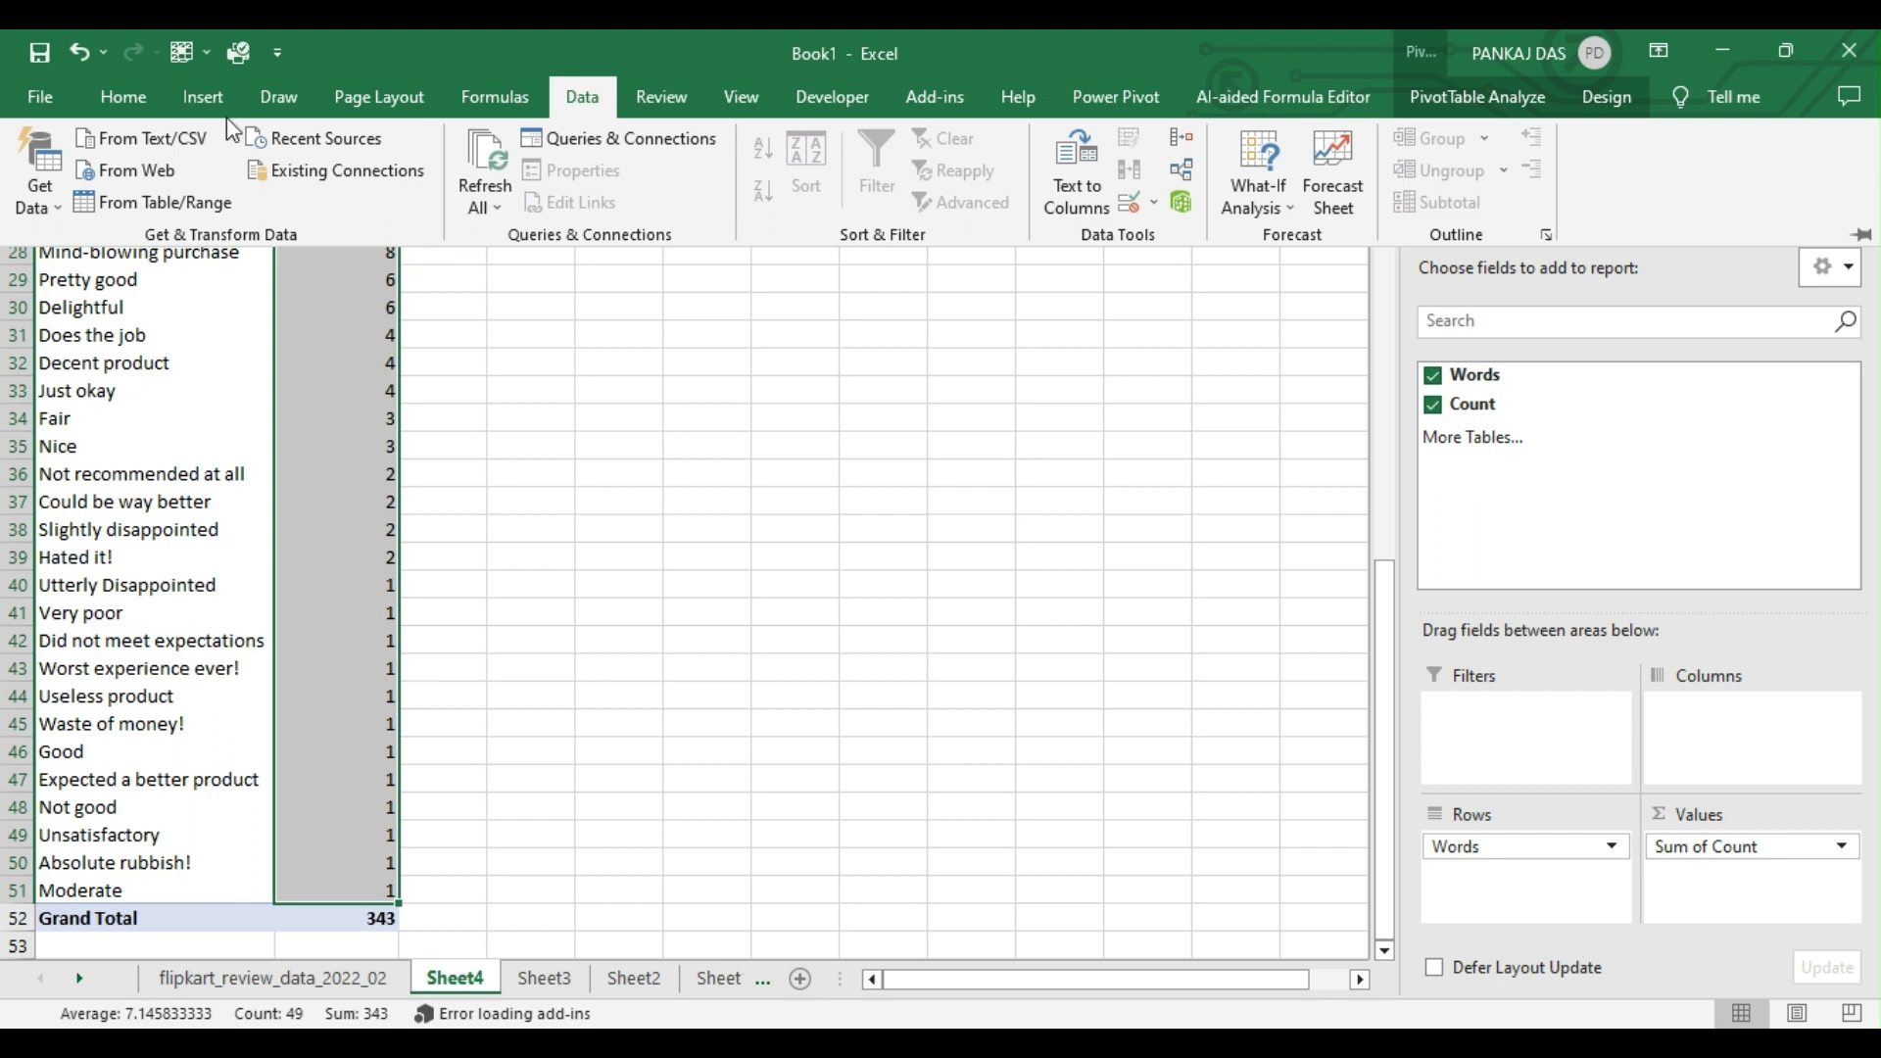
click(196, 98)
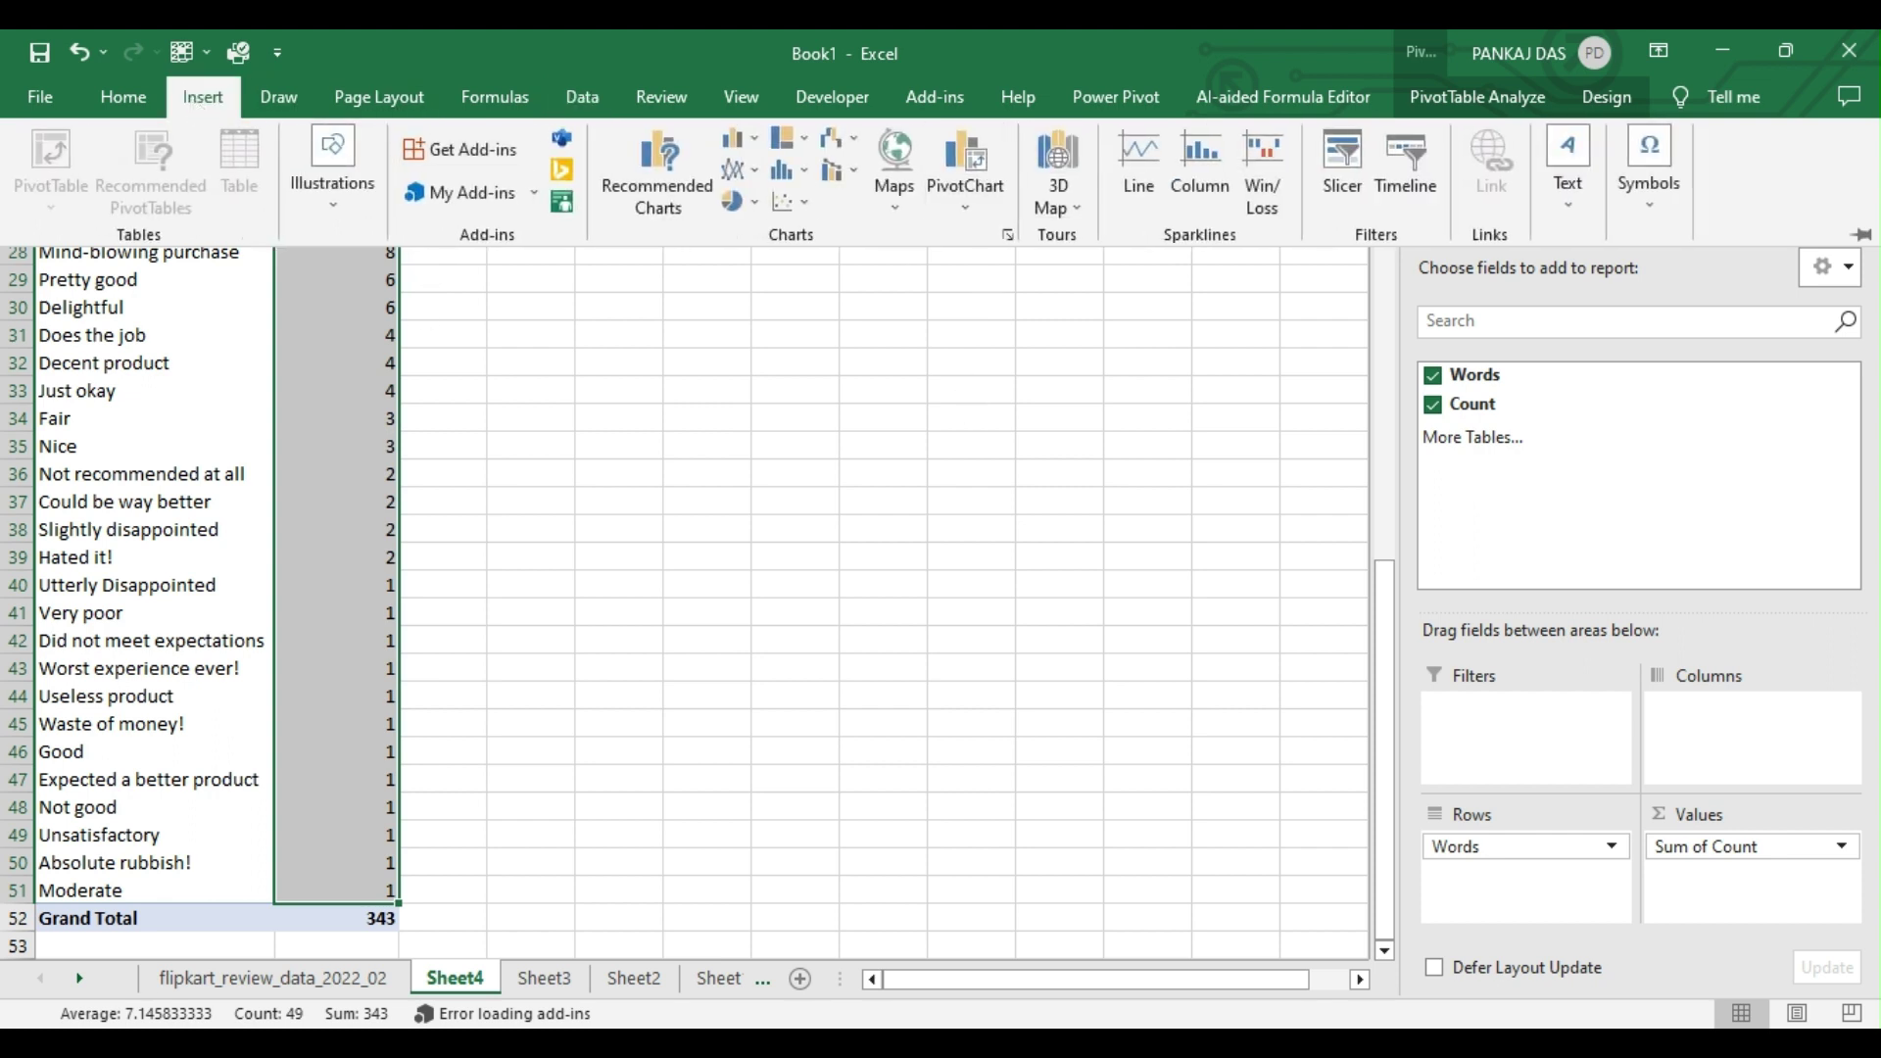
click(126, 98)
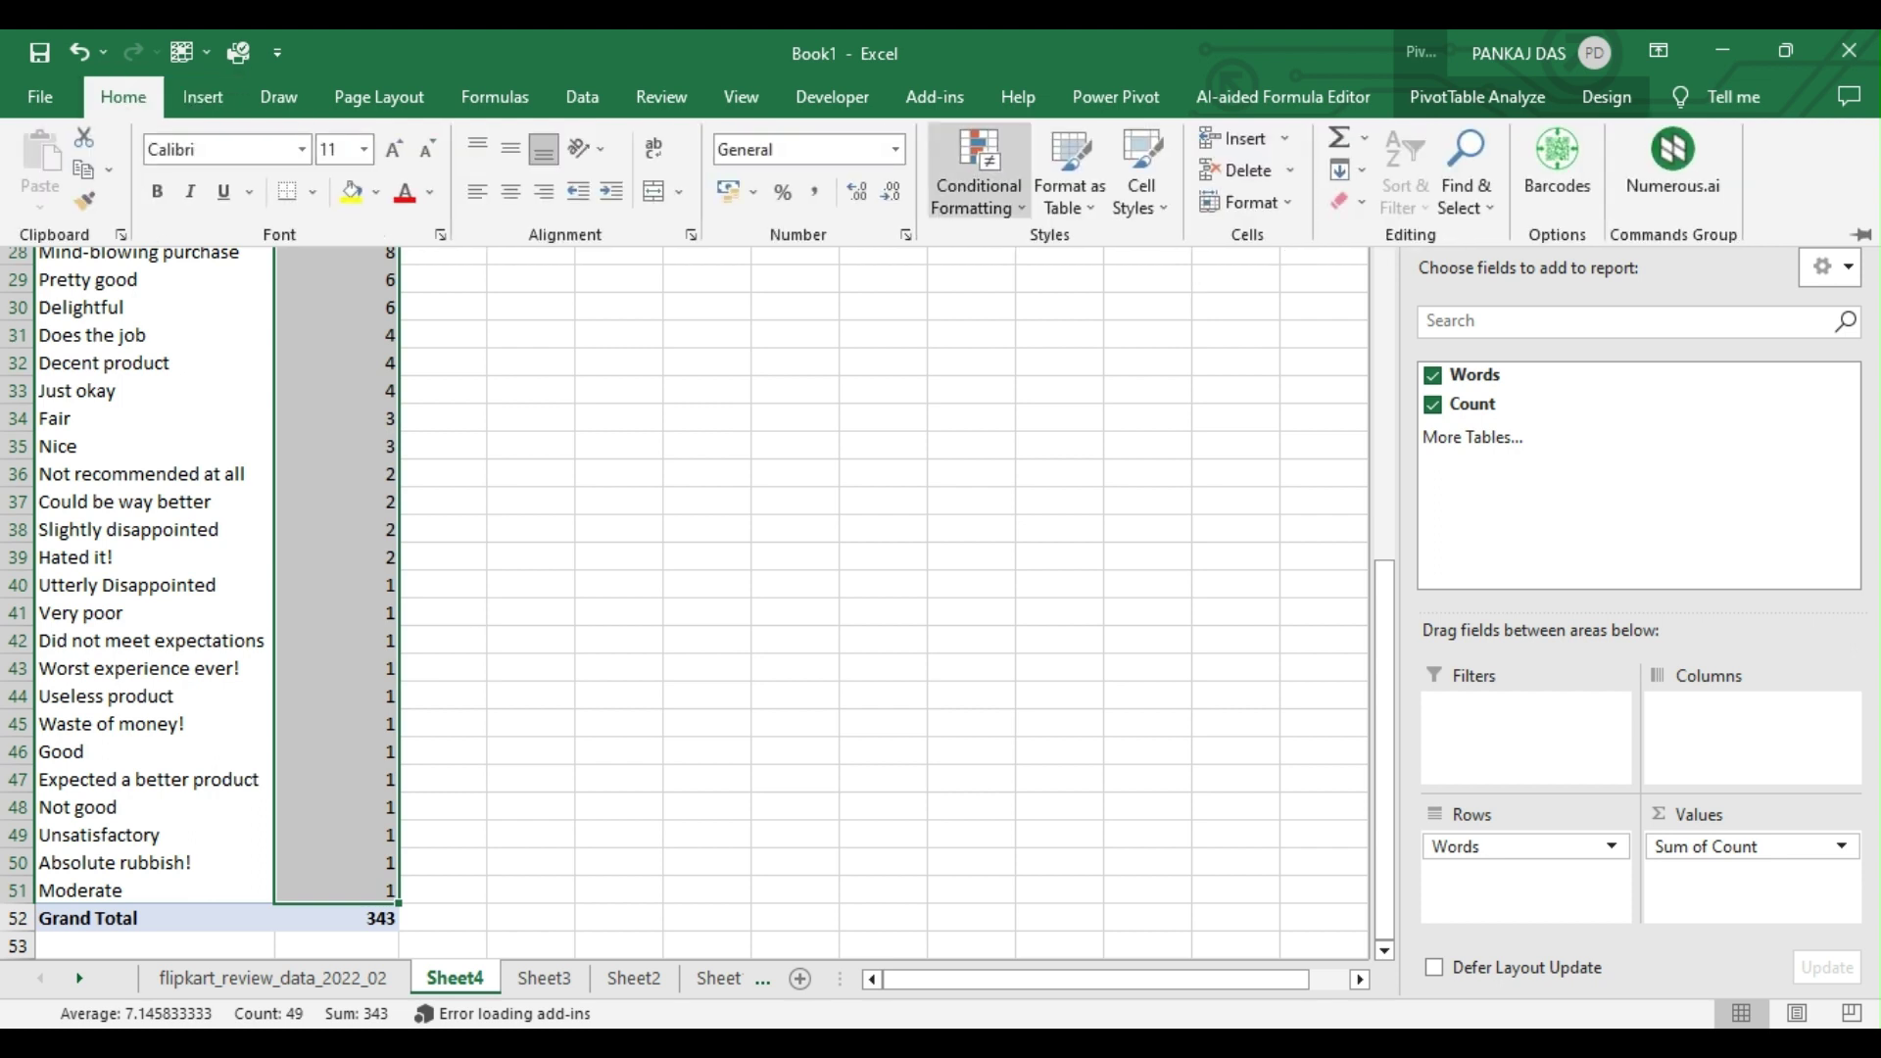
click(980, 186)
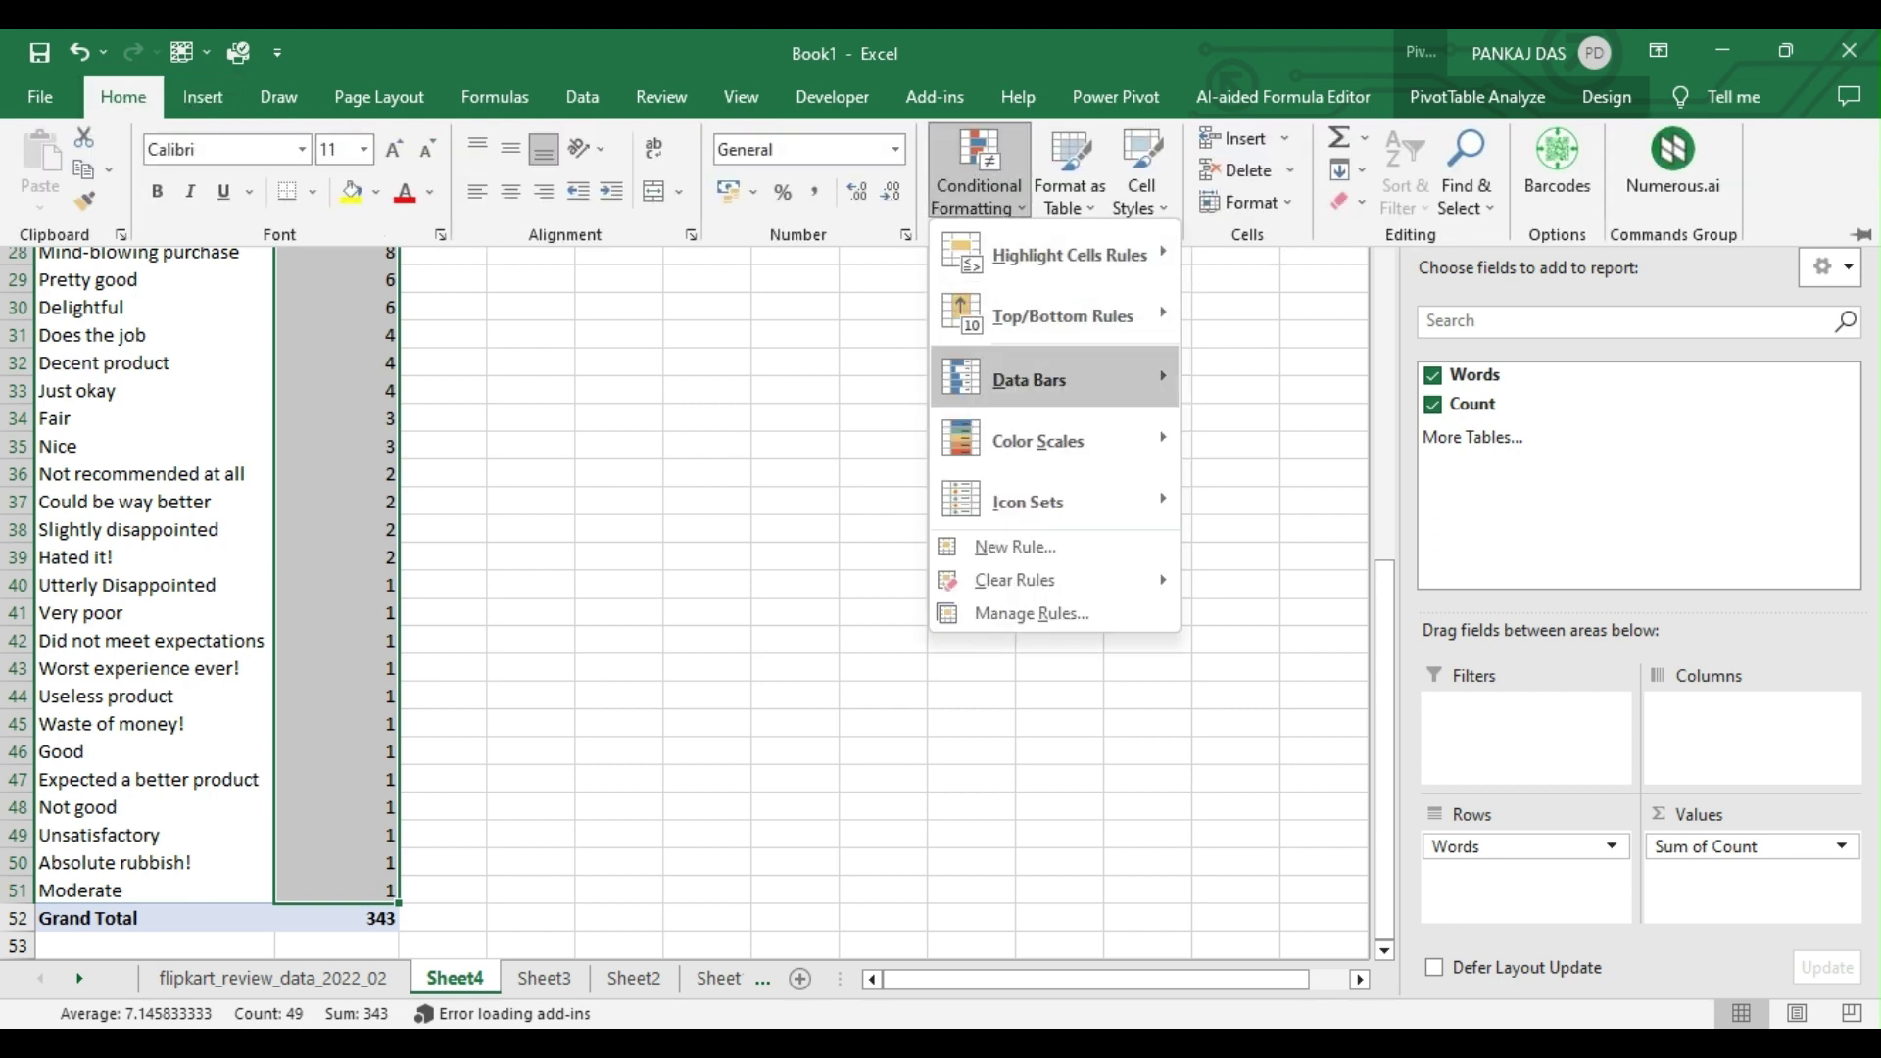
mouse_move(1029, 381)
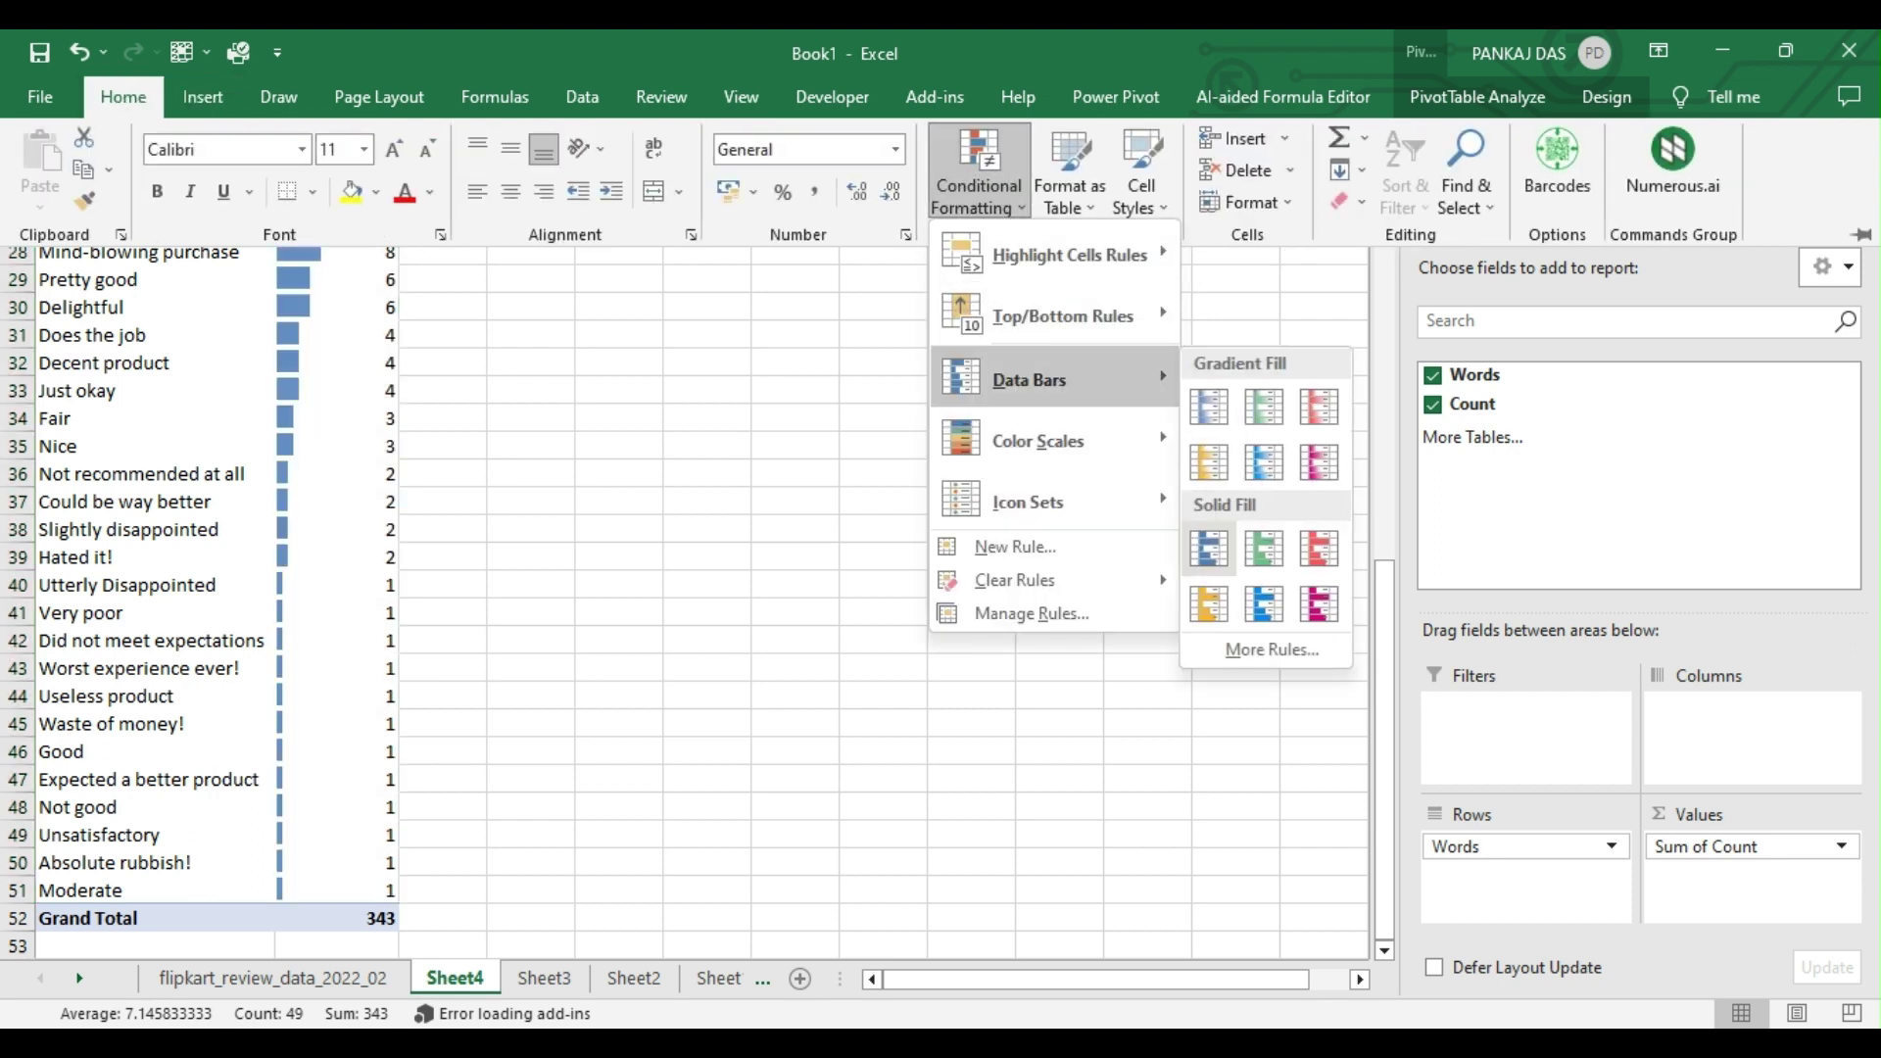
click(1209, 549)
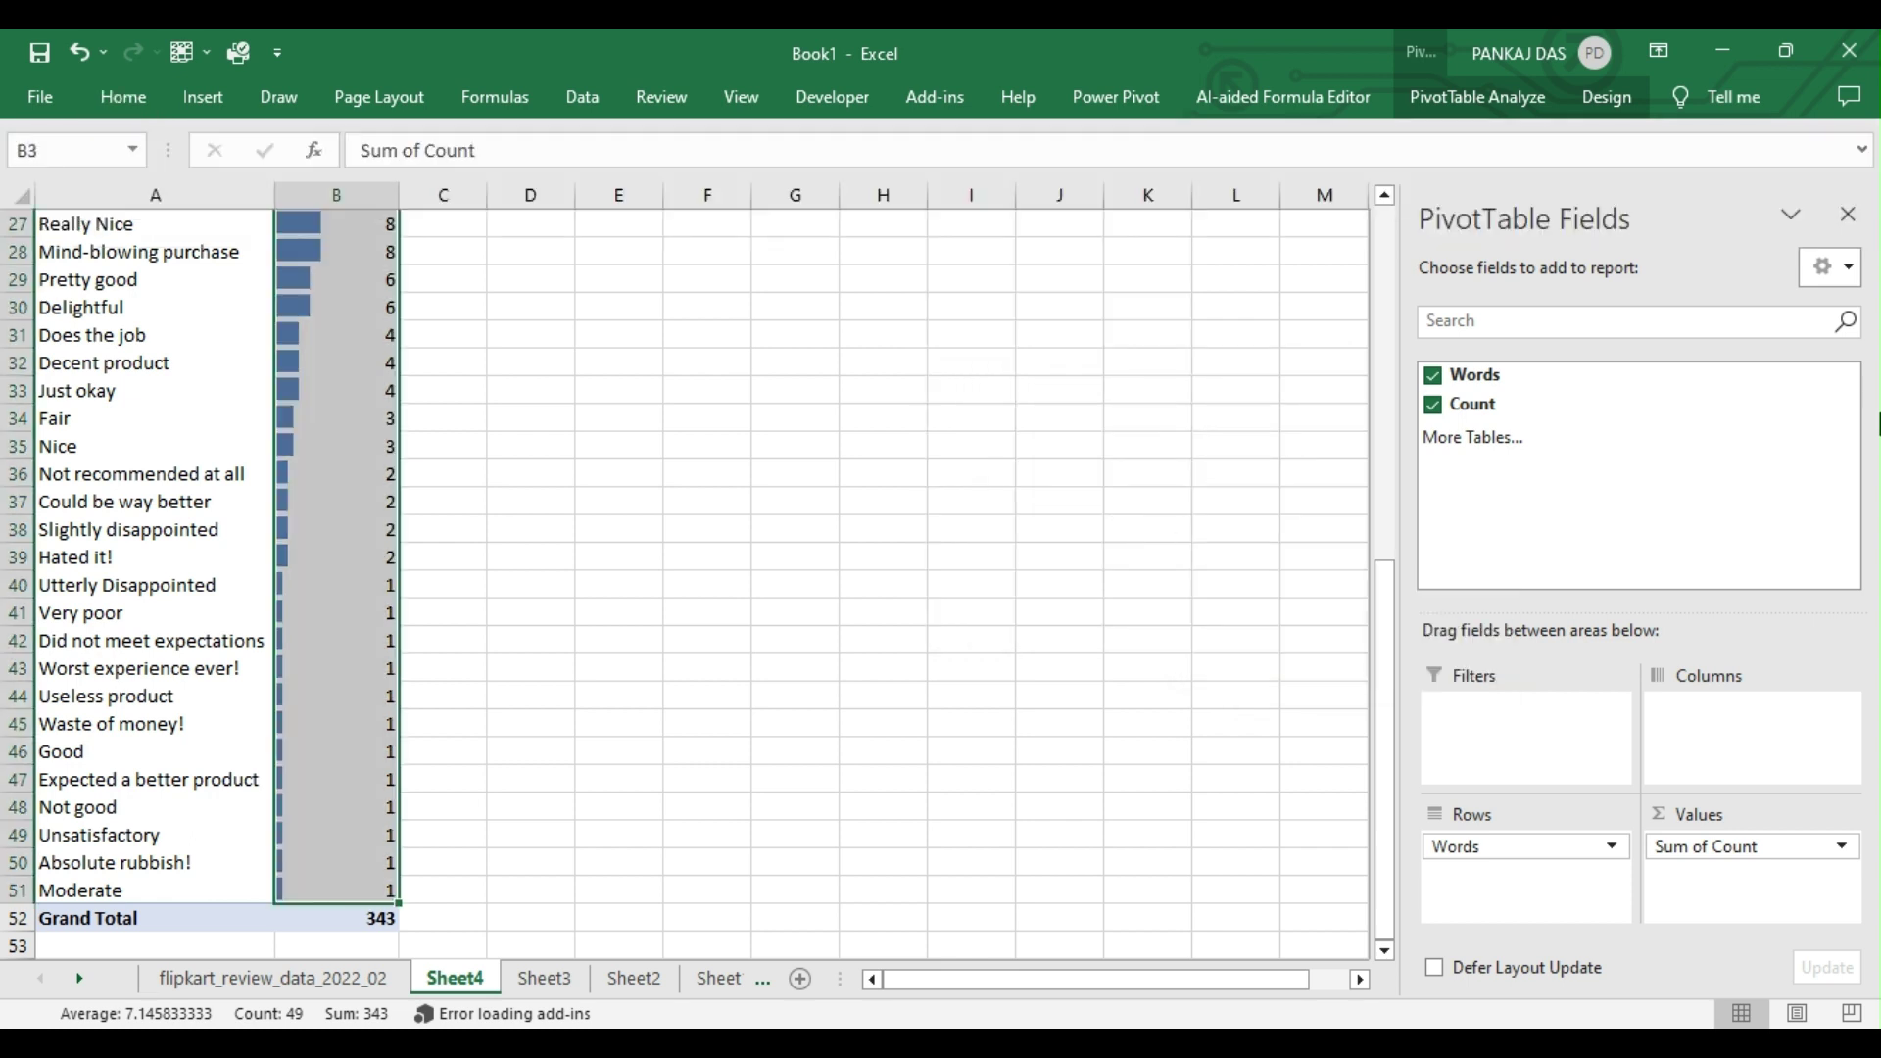
click(835, 282)
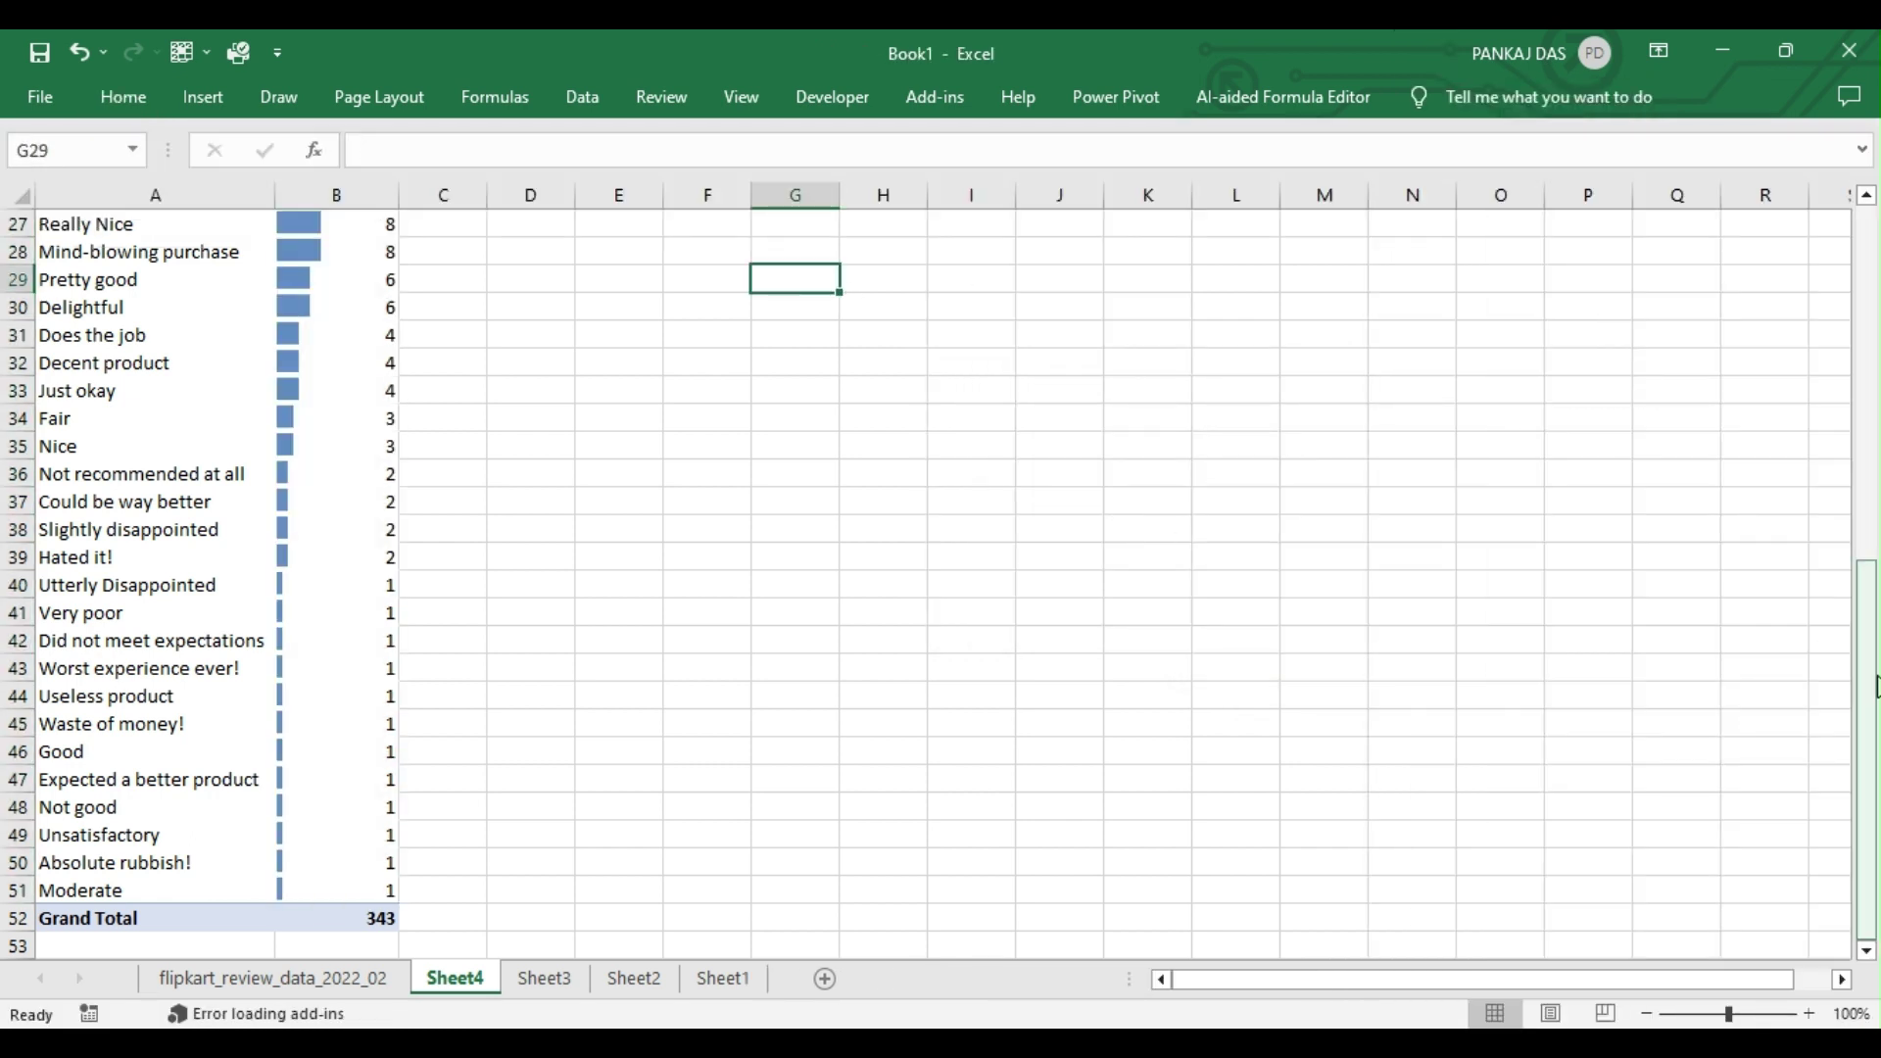
Step: Review the sorted word counts and their data bars from the most frequent title down to the Grand Total
drag(1871, 627, 1871, 235)
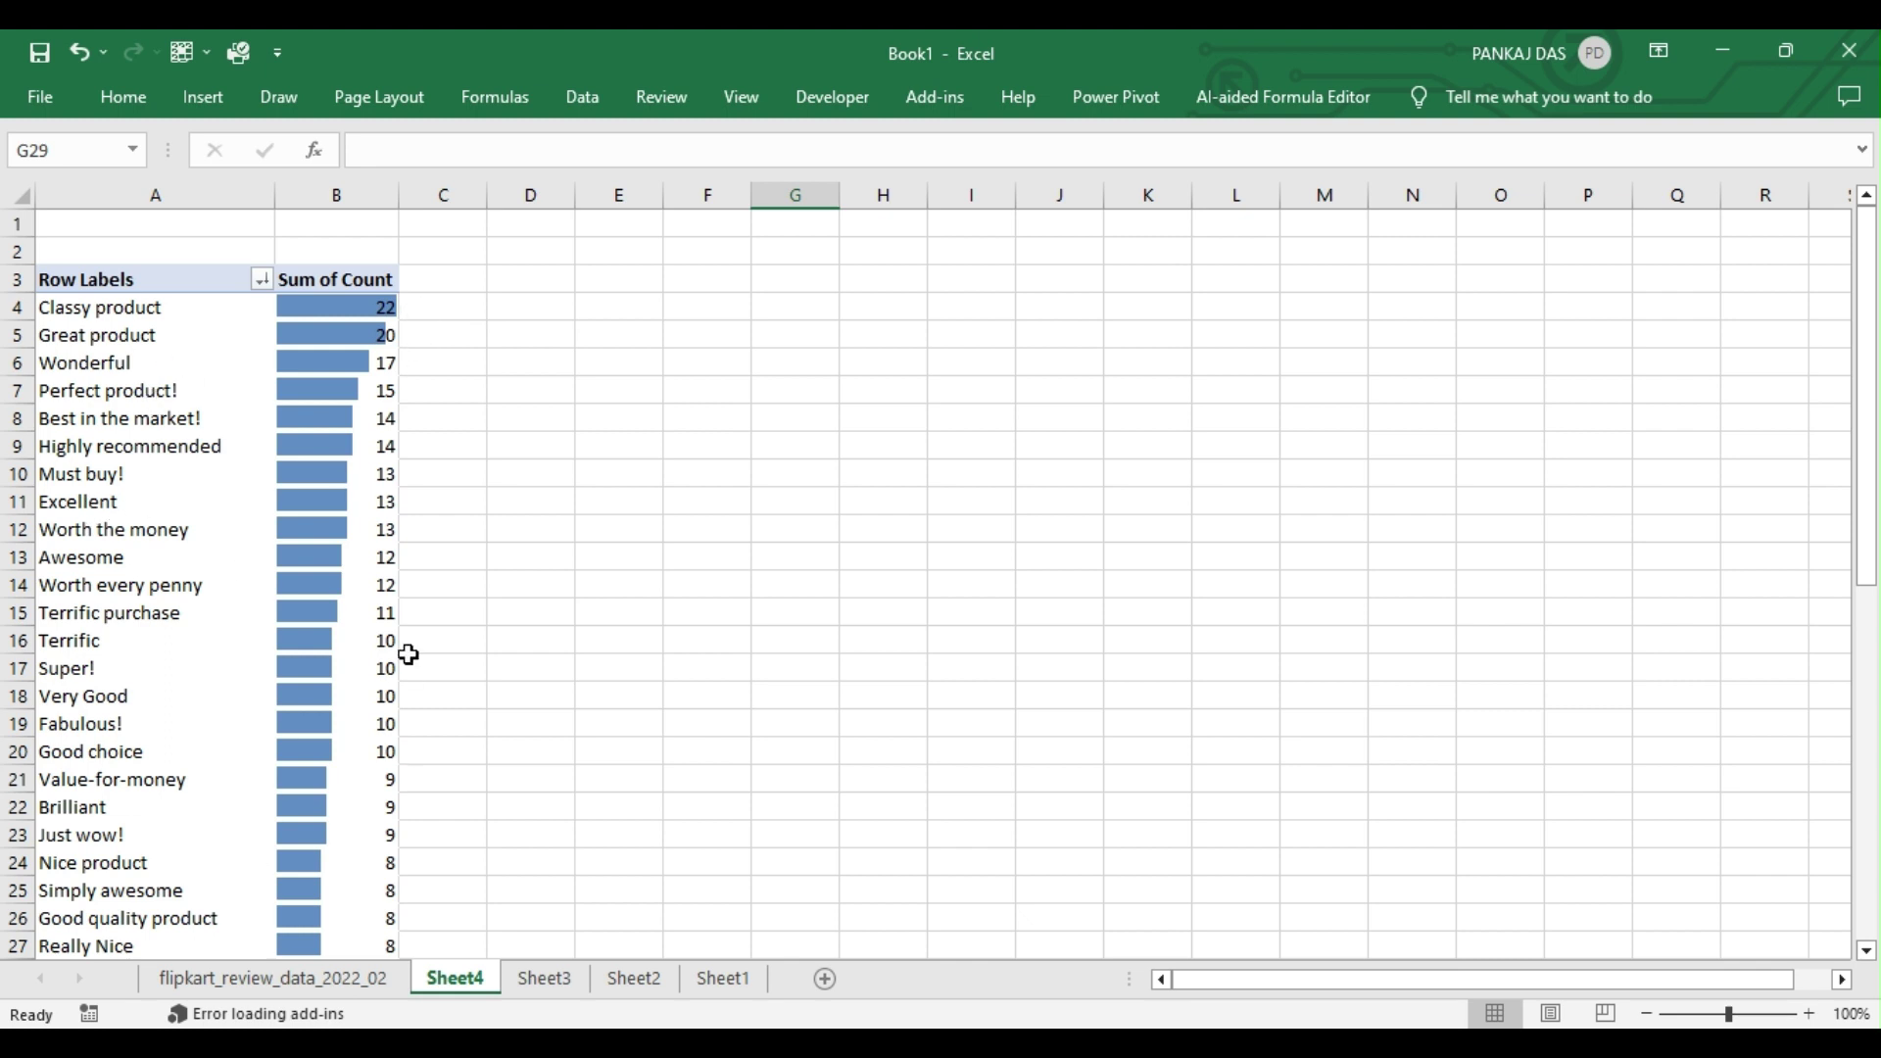
click(434, 312)
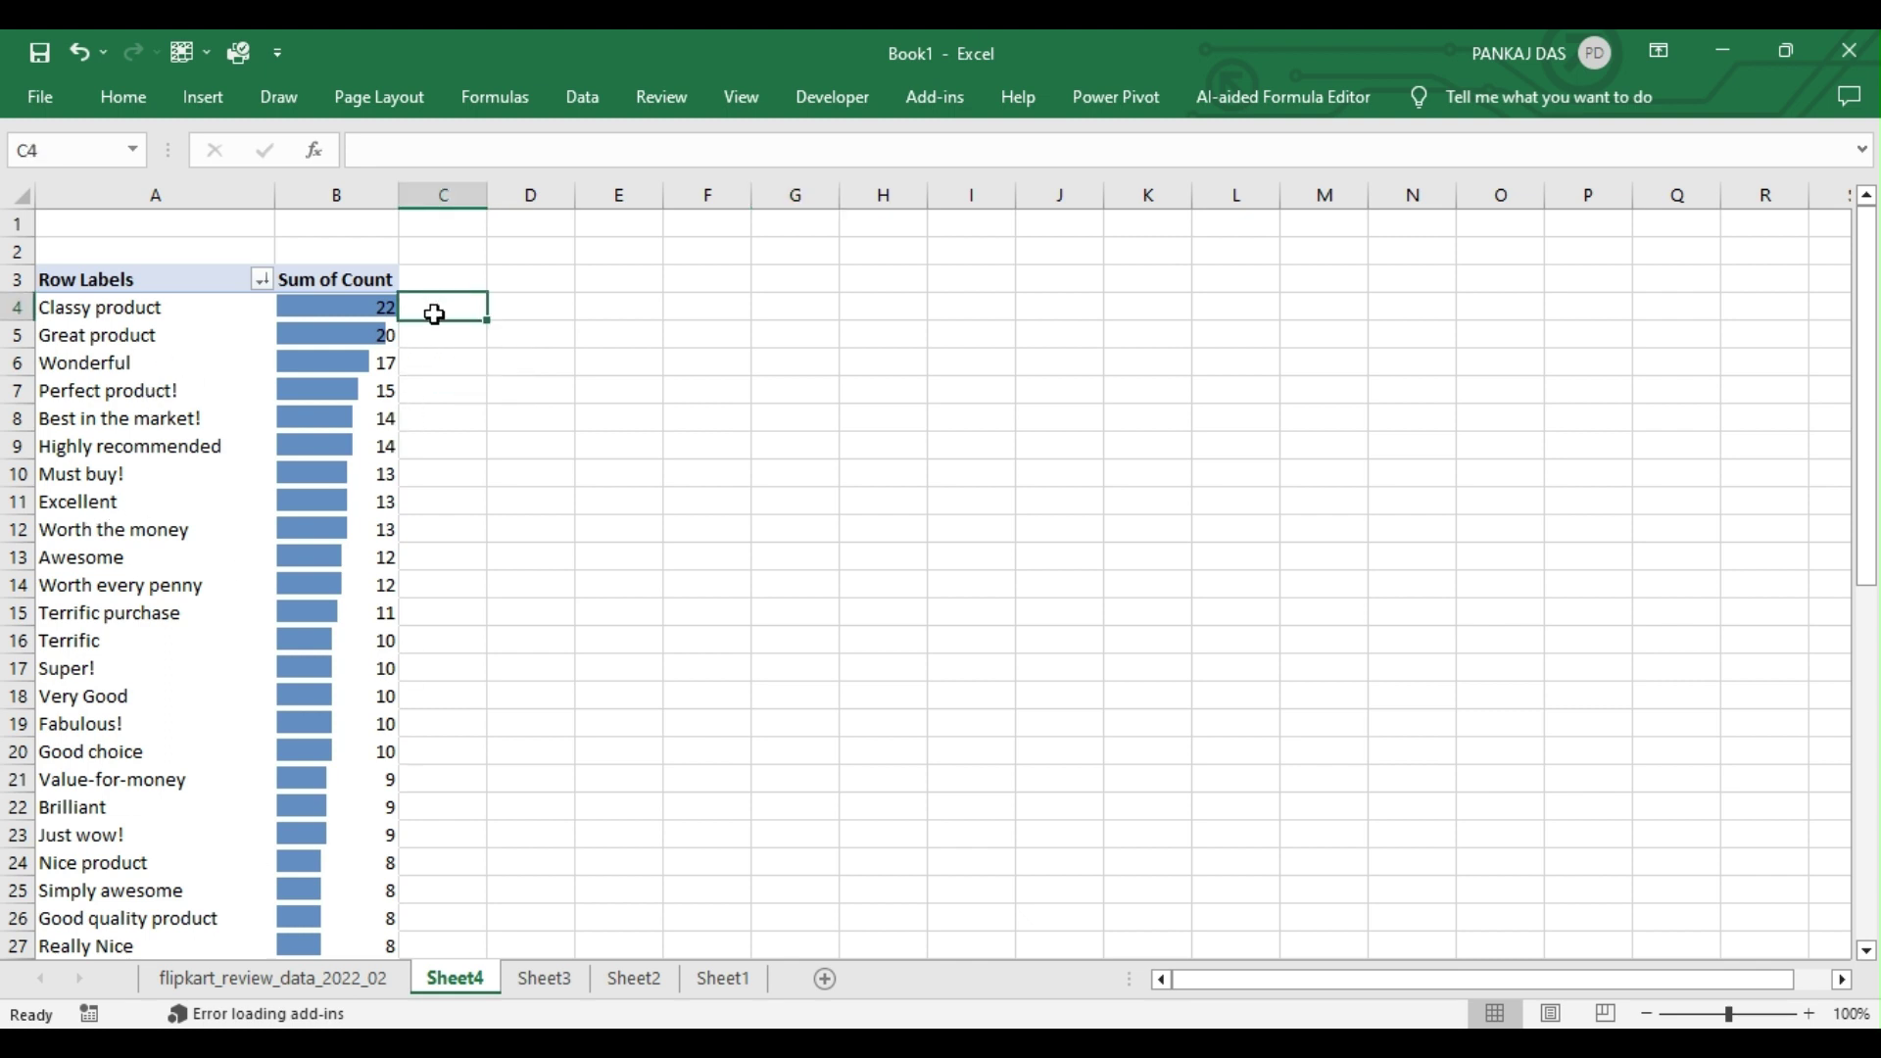
drag(1868, 426, 1878, 828)
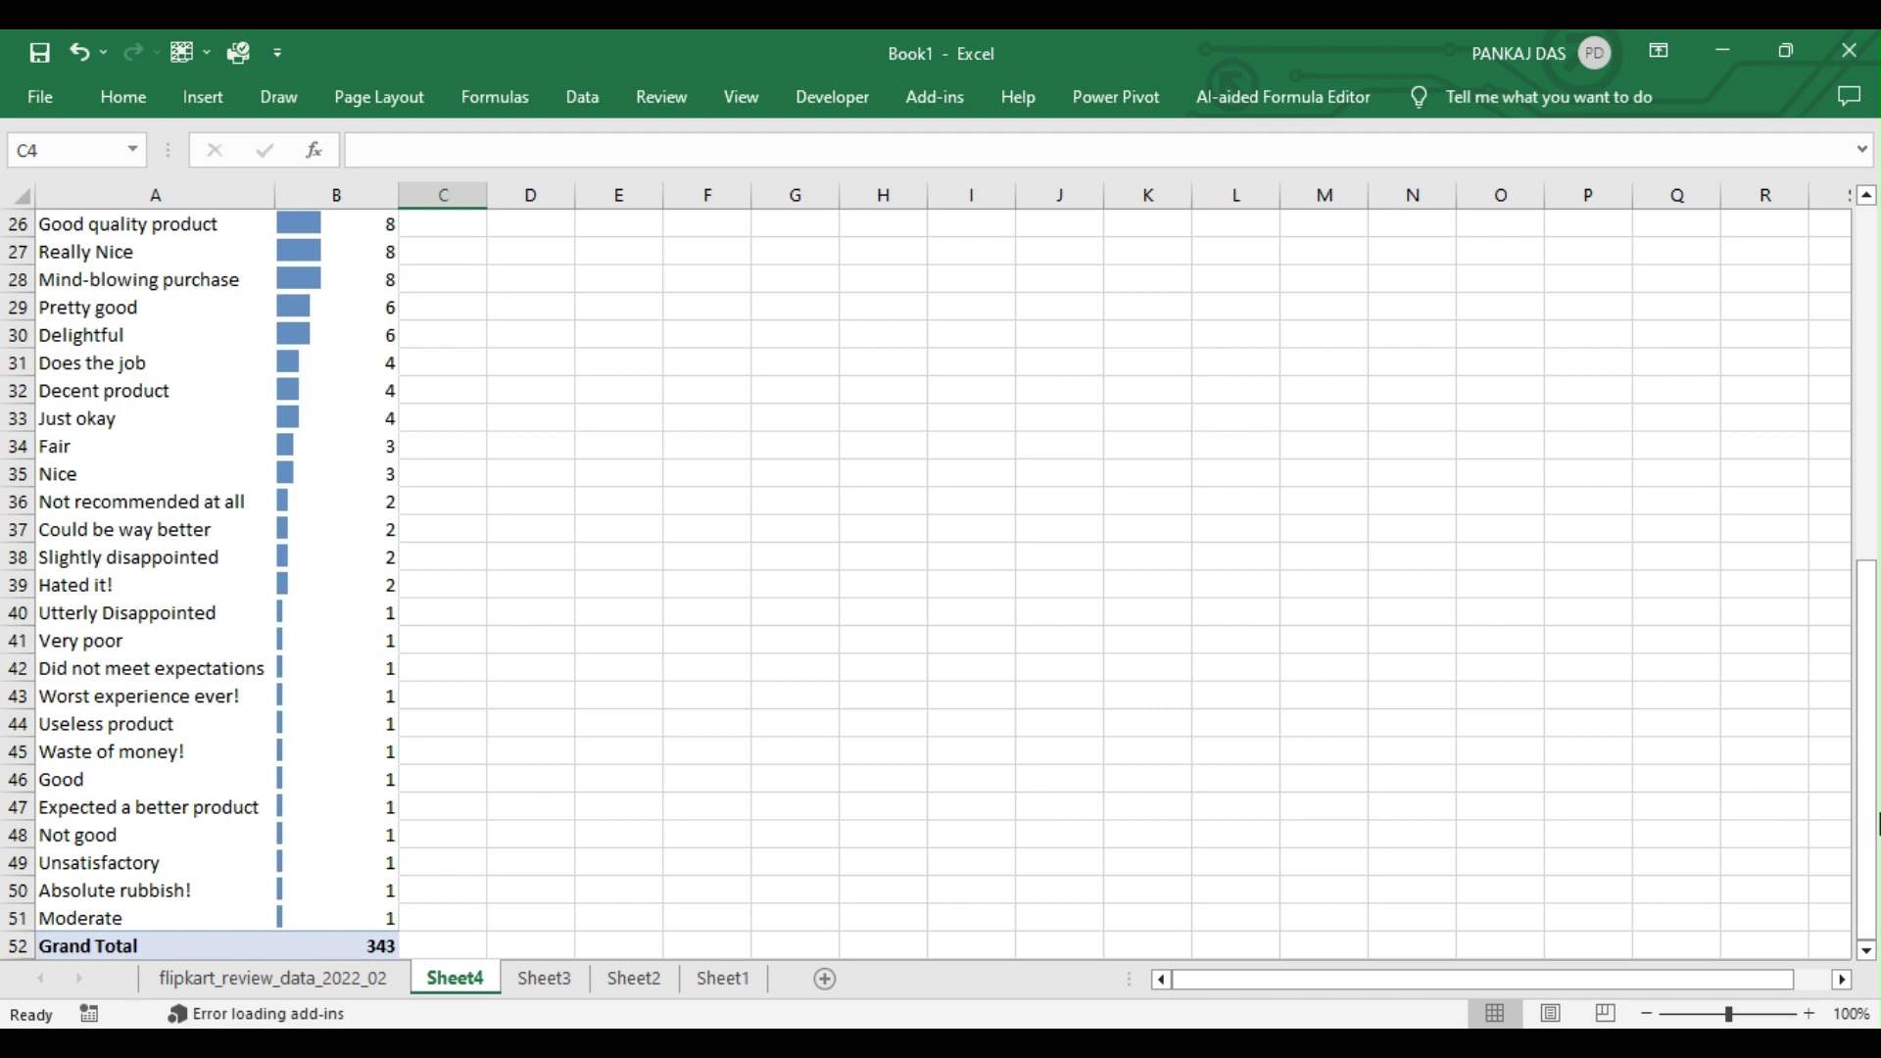